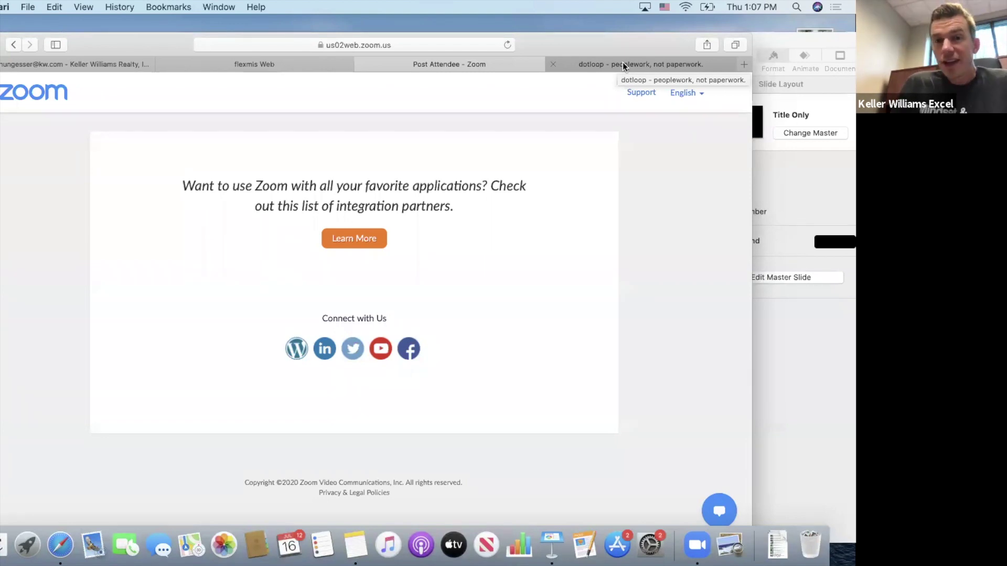
Switch to the dotloop tab so the Loops page lists the existing loops.
left_click(622, 65)
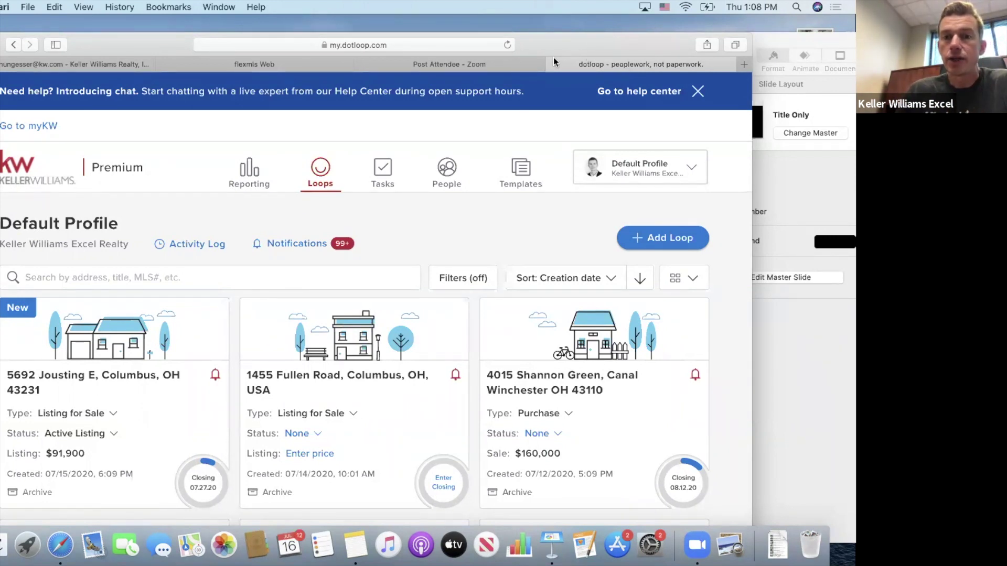
left_click_drag(551, 43, 526, 47)
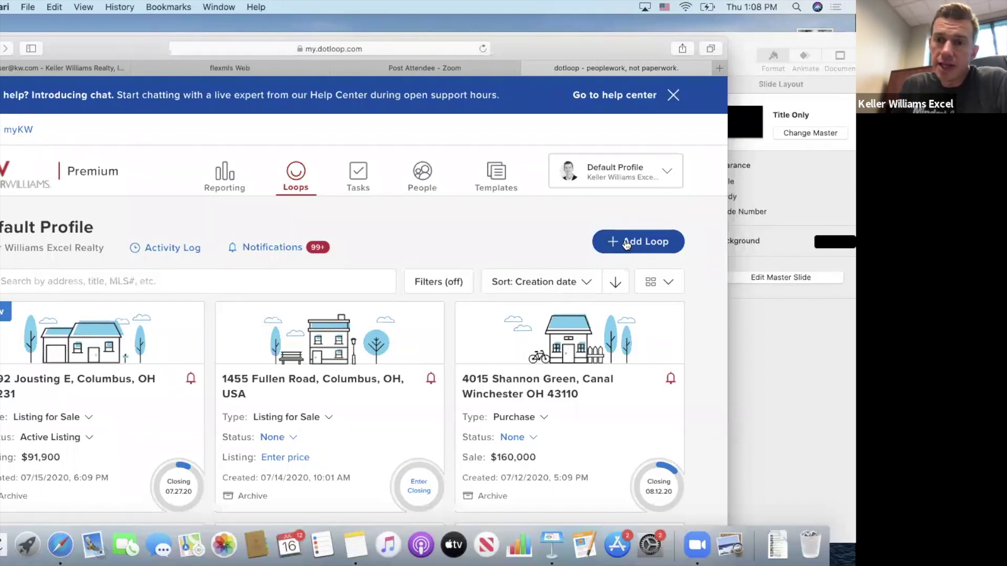
left_click(625, 242)
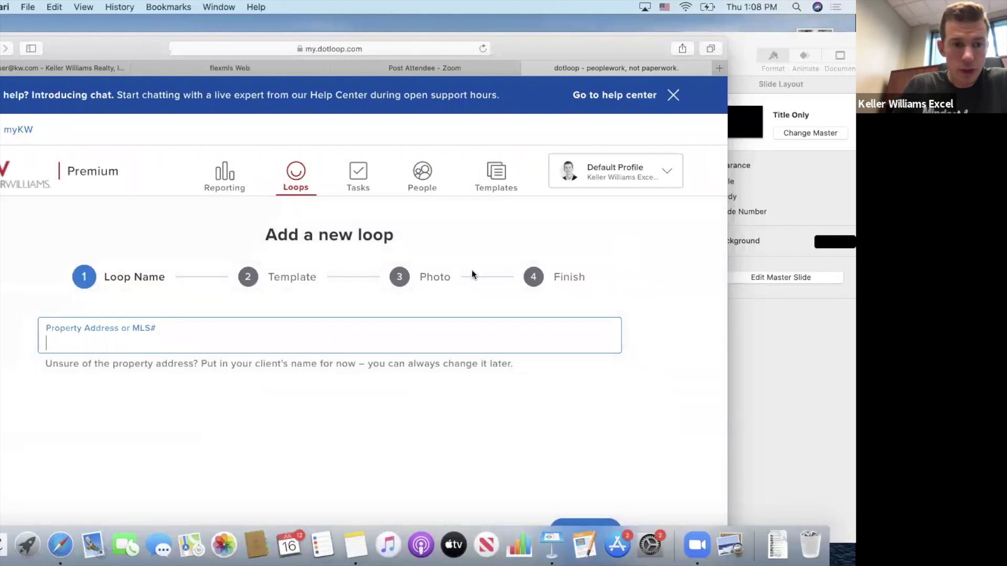
left_click(229, 336)
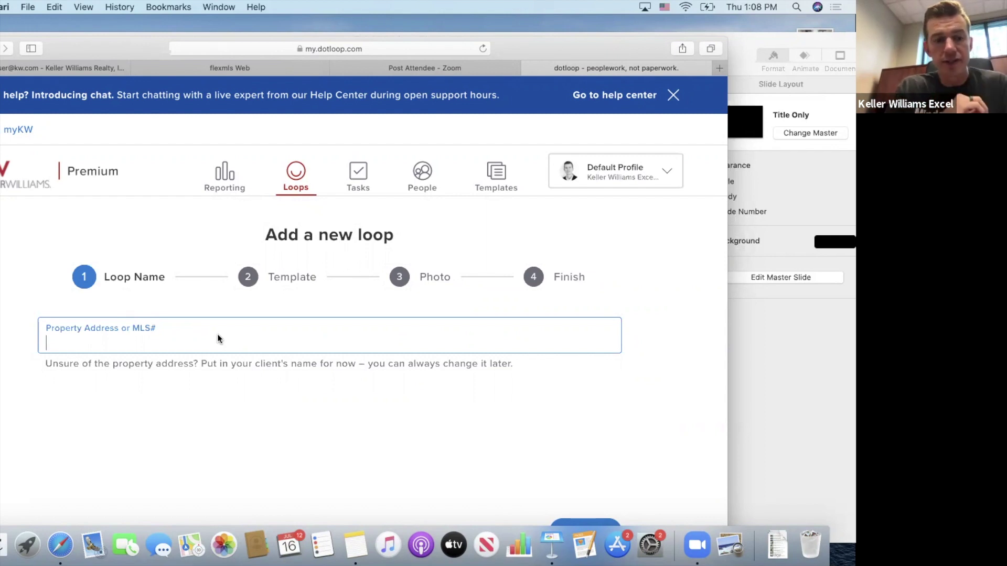
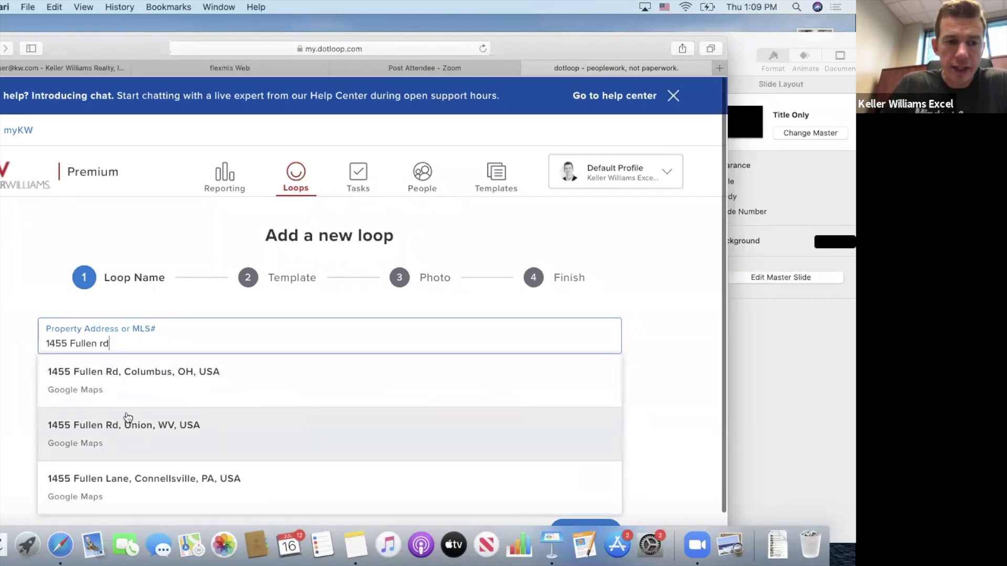
scroll(127, 417, "down", 1)
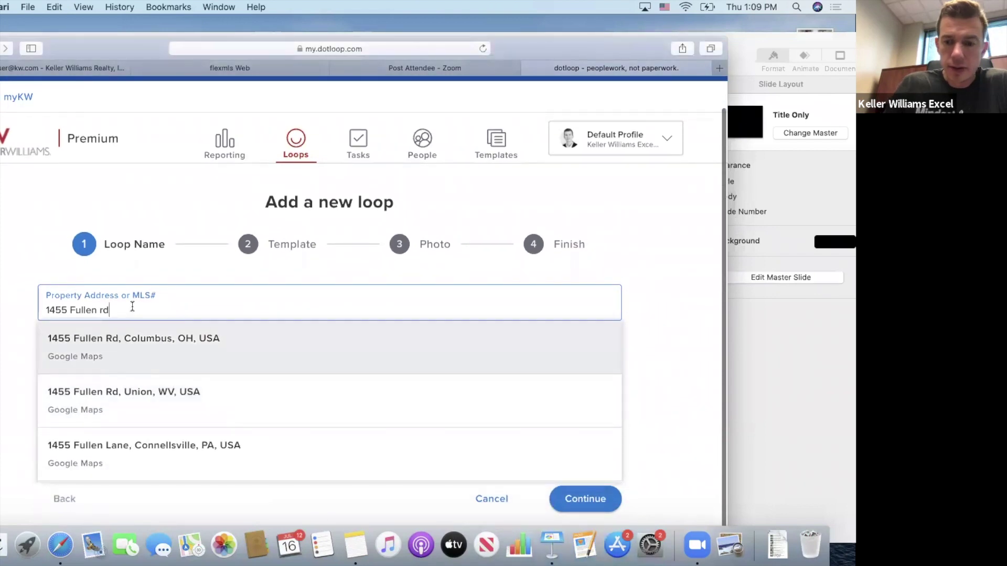
key("BackSpace")
key("BackSpace")
key("BackSpace")
key("BackSpace")
key("BackSpace")
key("BackSpace")
key("BackSpace")
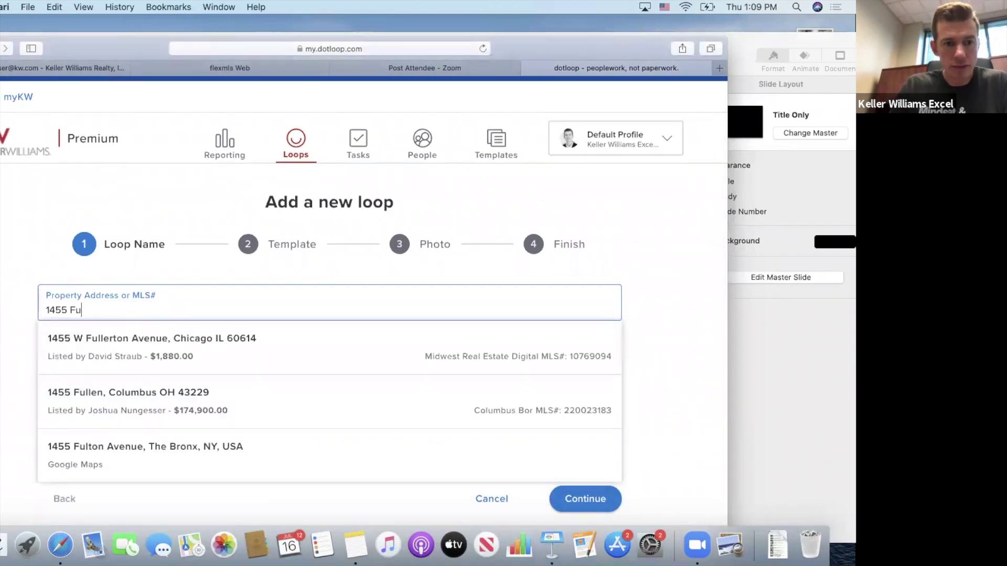
type("llen")
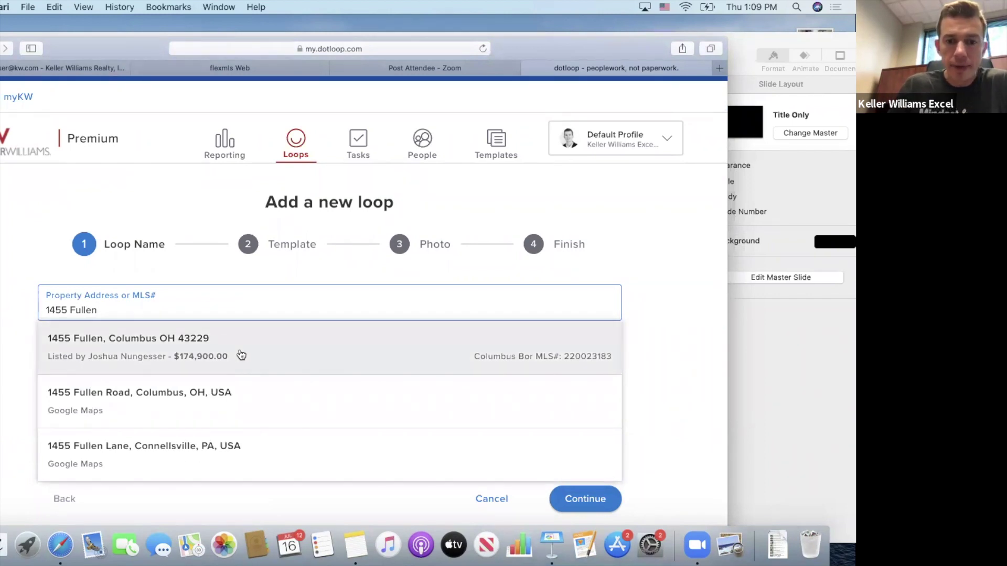
left_click(241, 355)
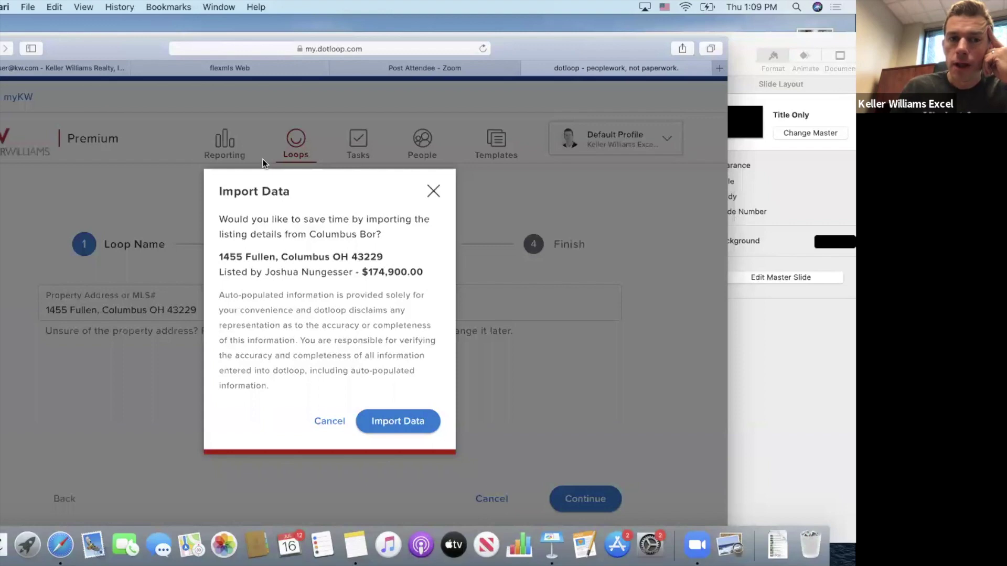
Import the MLS listing details (MLS # 220023183, $174,900.00 list price) into the loop.
left_click(246, 67)
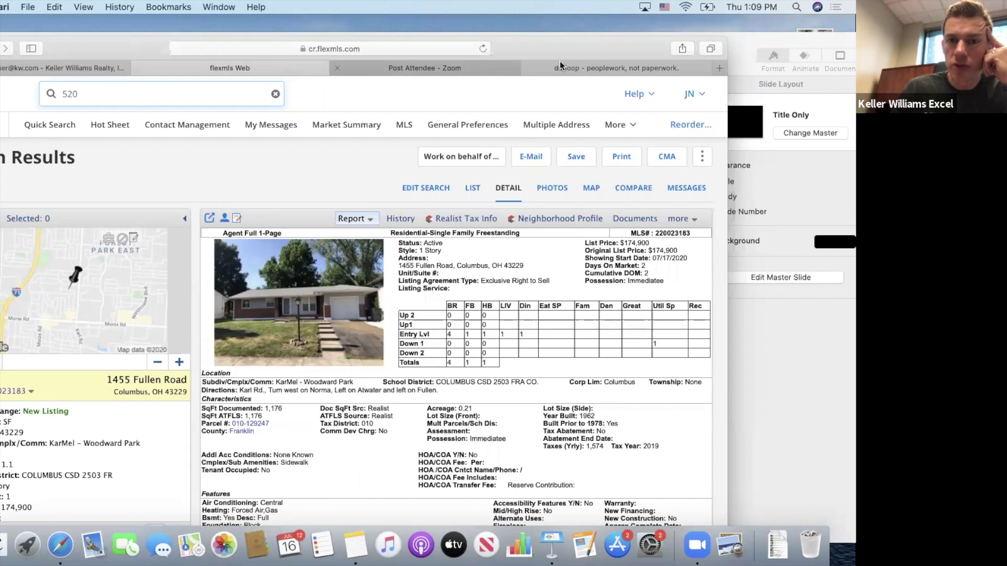
left_click(577, 64)
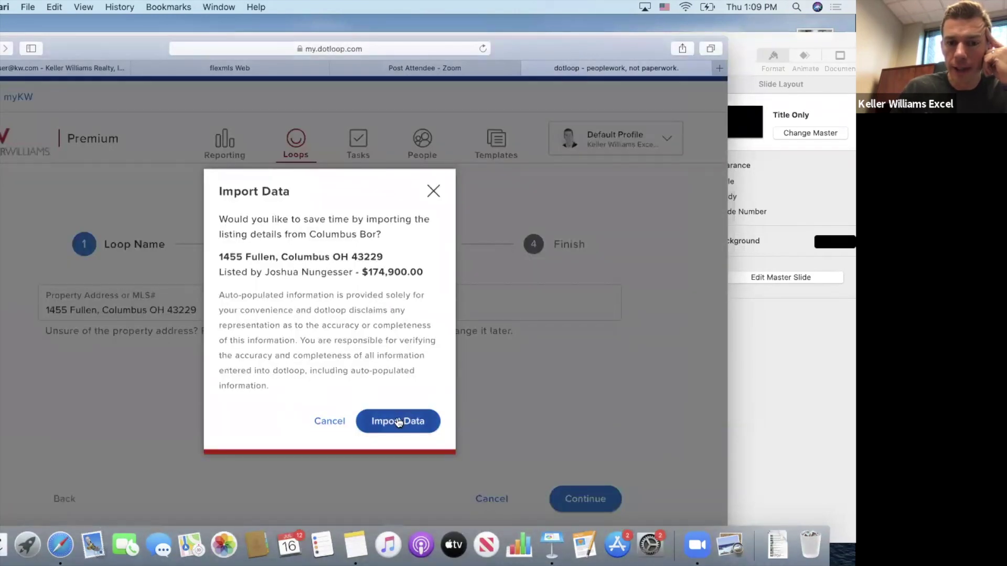
left_click(399, 423)
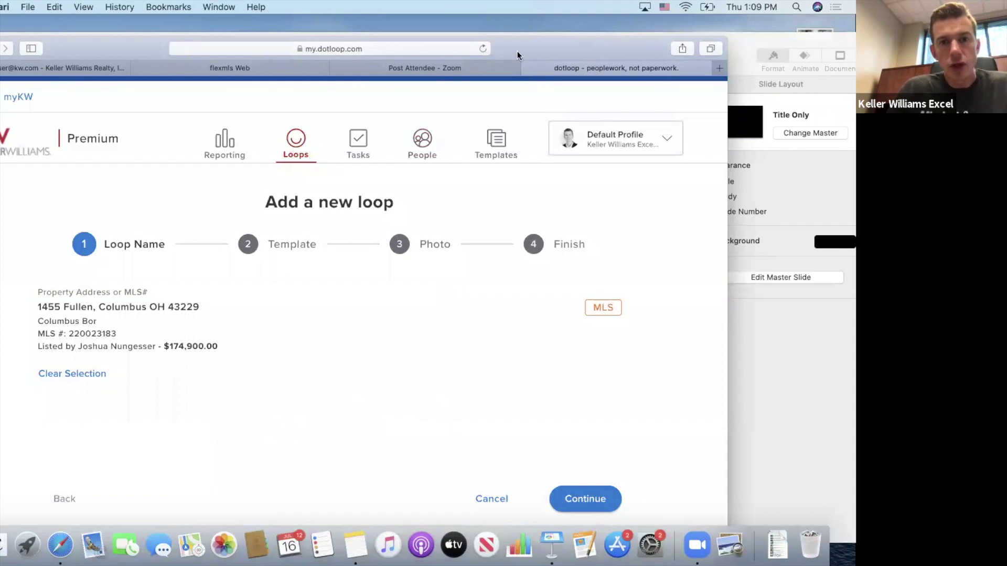
left_click_drag(518, 52, 520, 37)
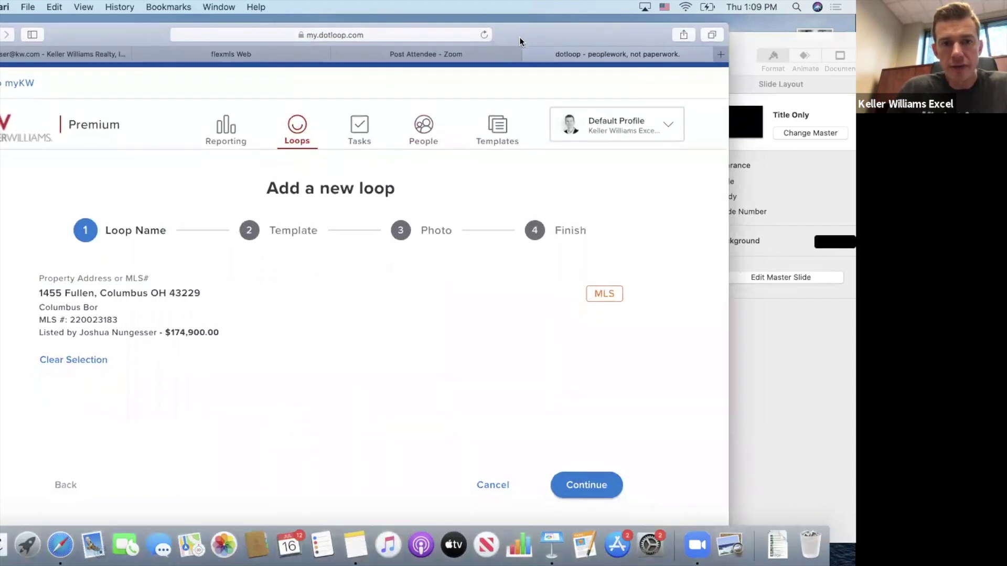
Create the loop from the Buyers Loop template, finishing without a photo.
left_click(587, 486)
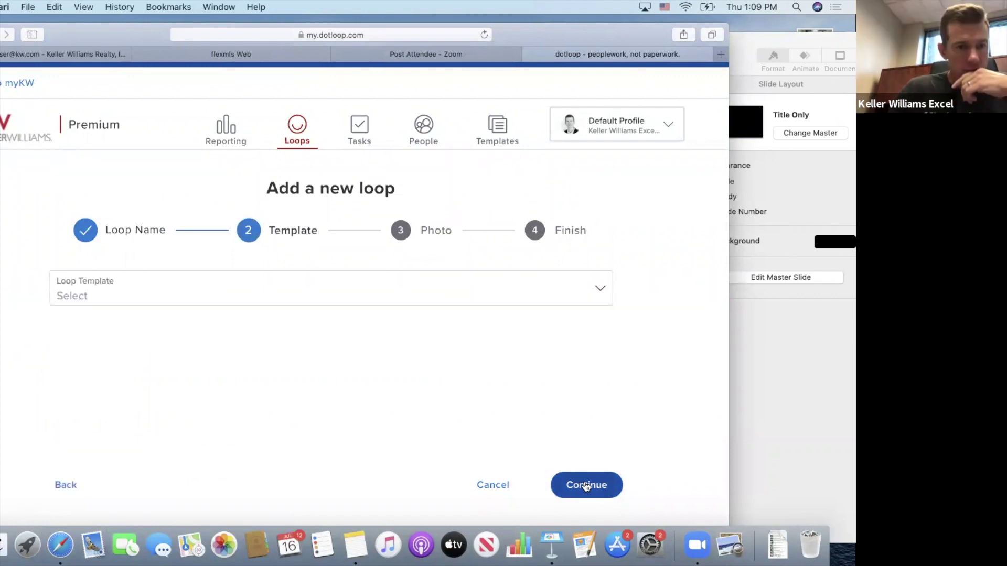
left_click(460, 302)
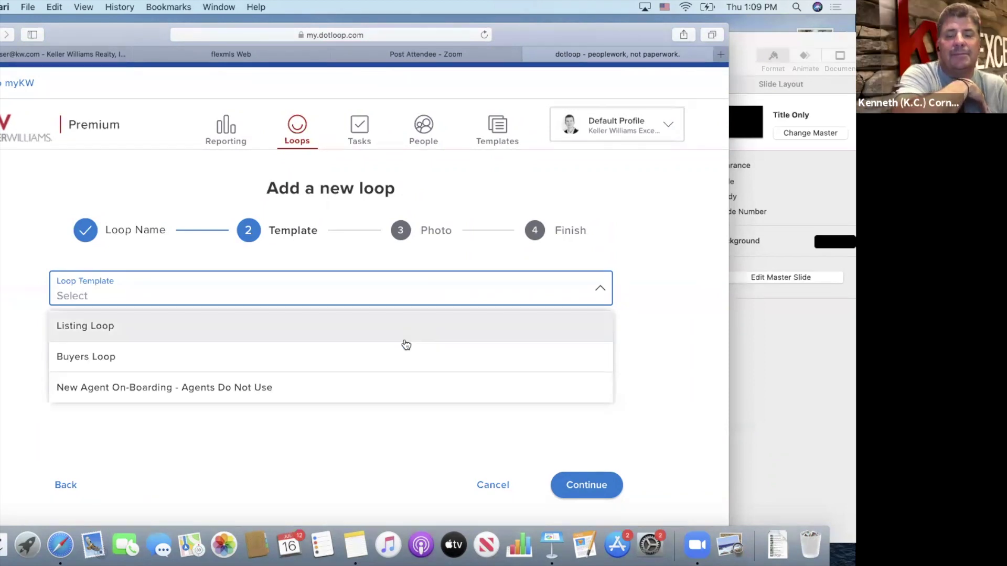
left_click(396, 360)
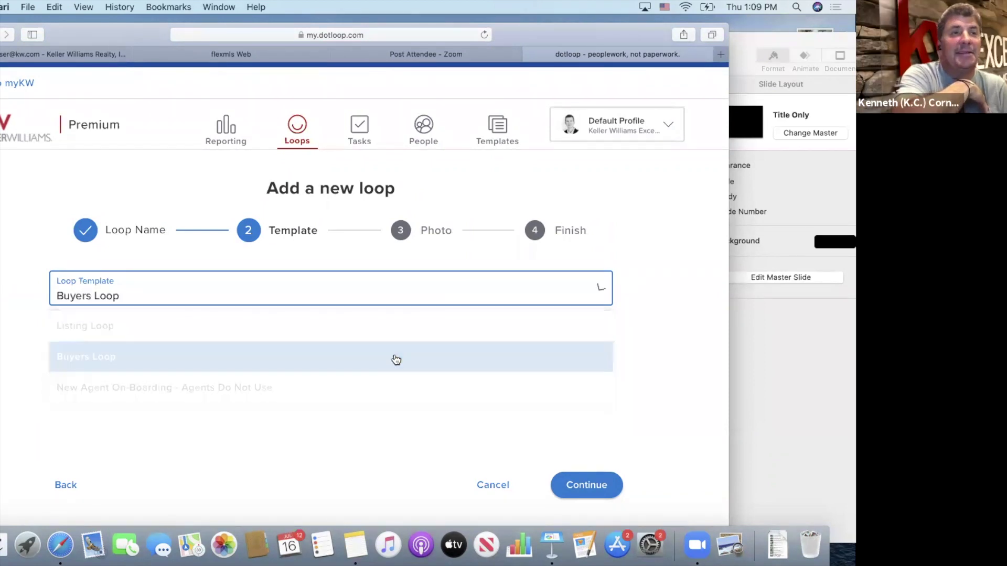
left_click(586, 491)
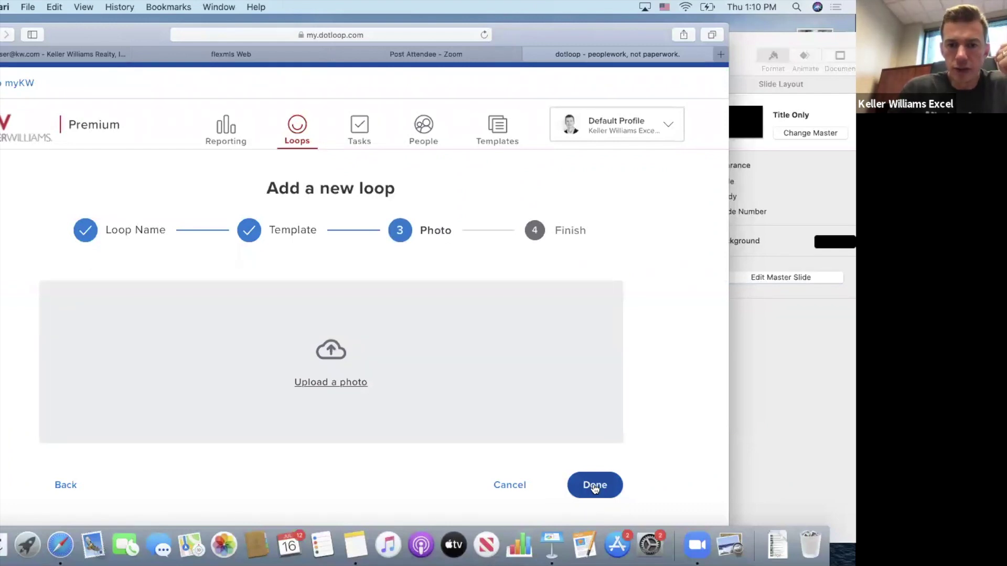
left_click(594, 486)
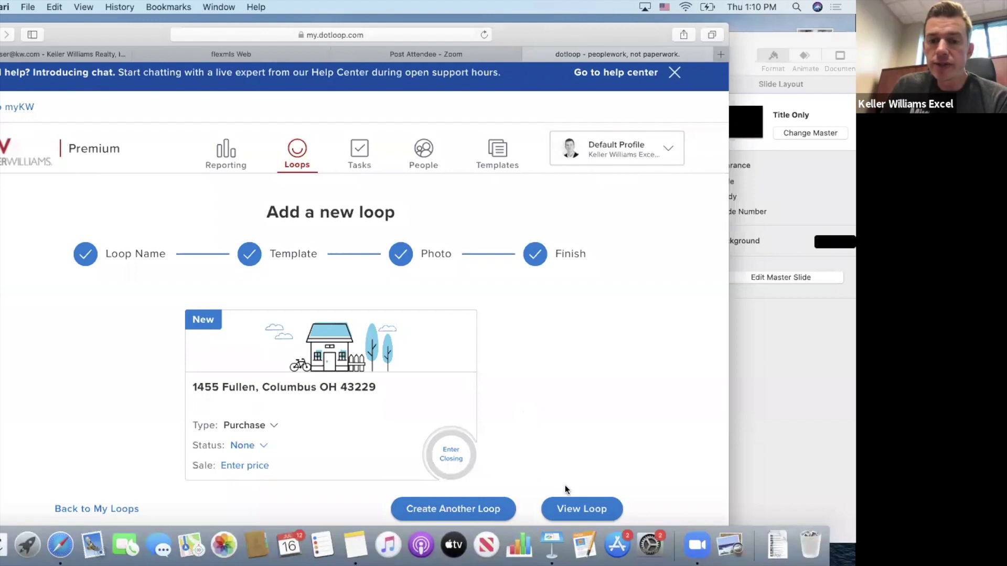
left_click(578, 509)
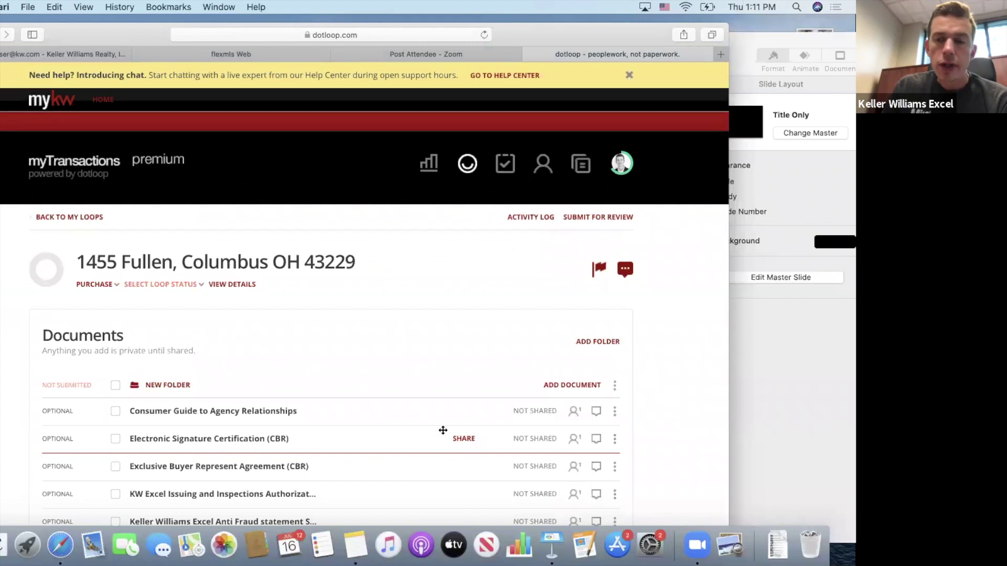
scroll(433, 396, "down", 5)
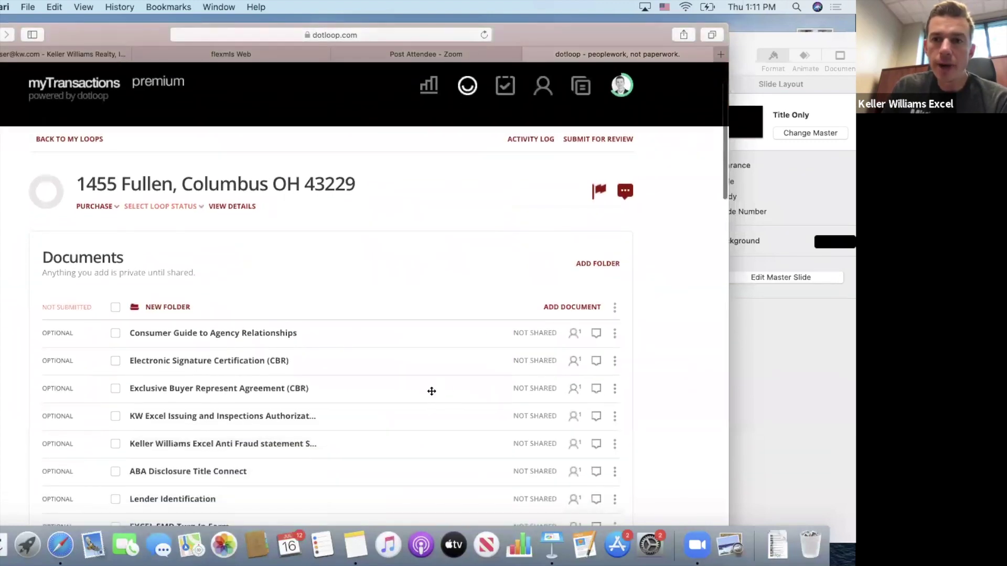
scroll(431, 391, "down", 3)
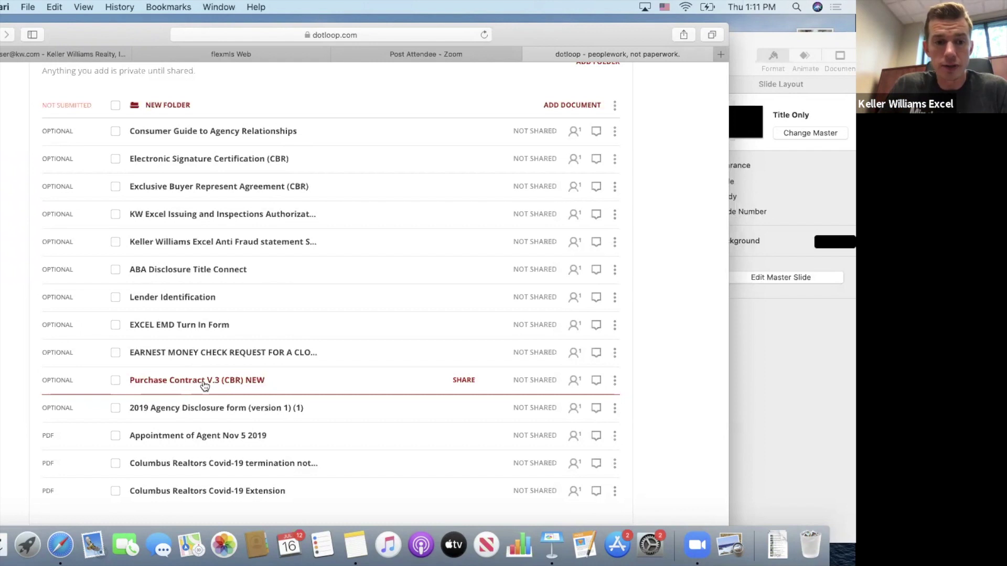
left_click(205, 381)
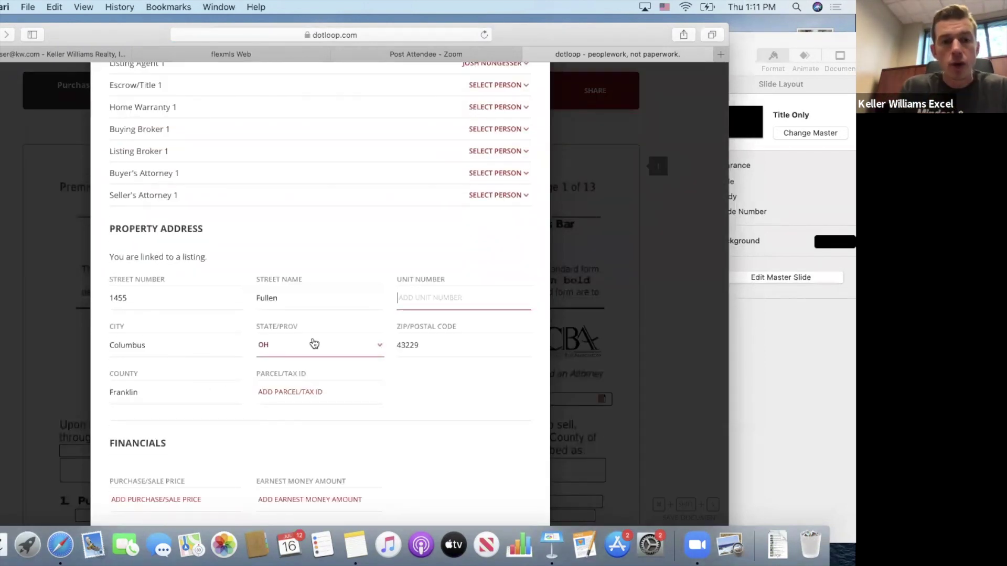
Close the contract's Autofill form and return to the loop's documents list.
scroll(314, 343, "up", 5)
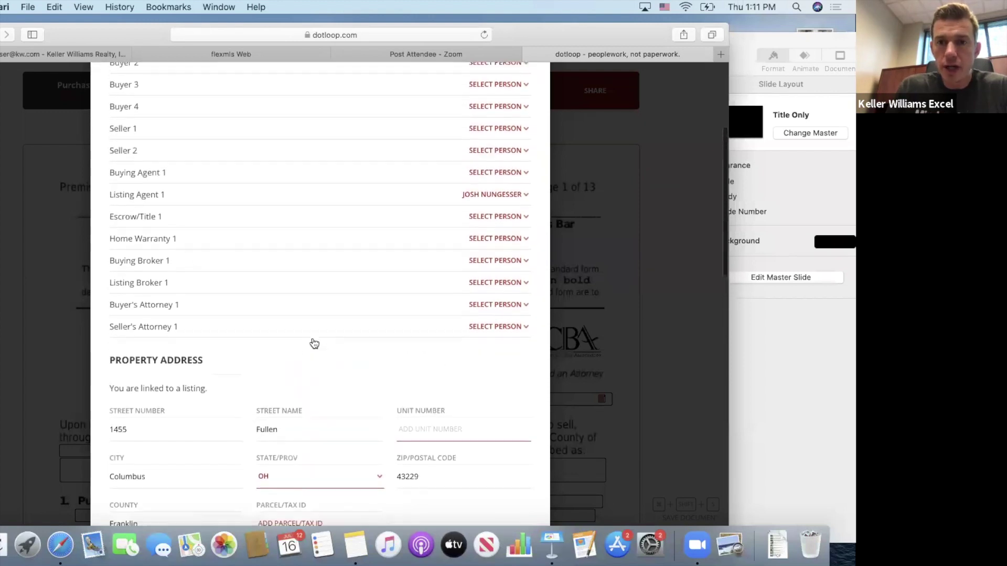
scroll(311, 343, "up", 2)
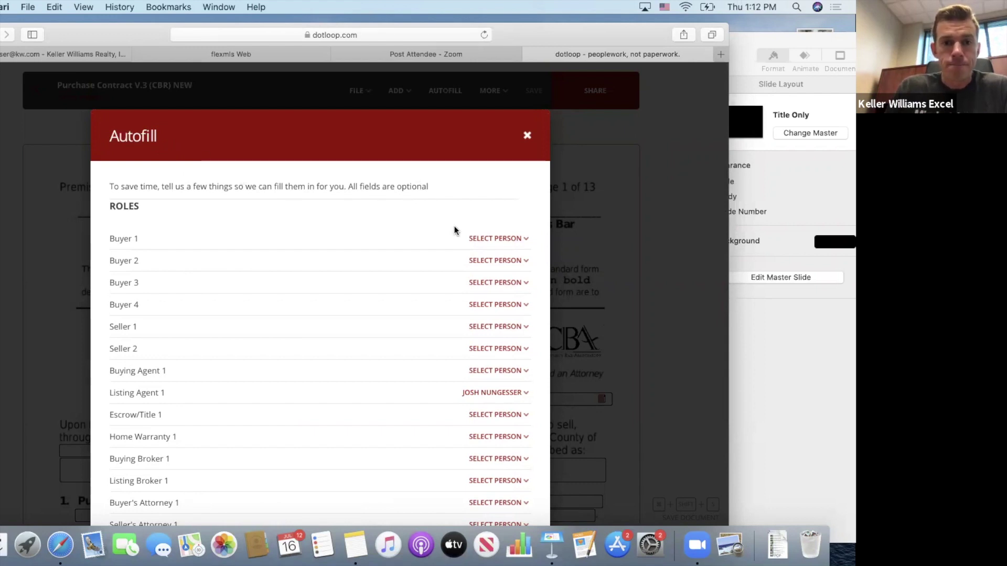
scroll(387, 307, "down", 2)
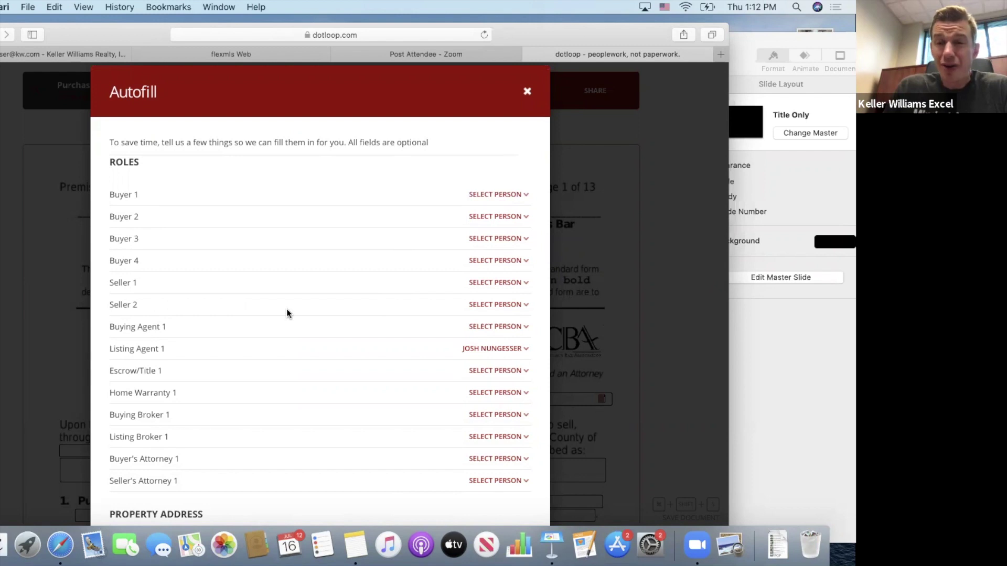
left_click(528, 92)
left_click(36, 94)
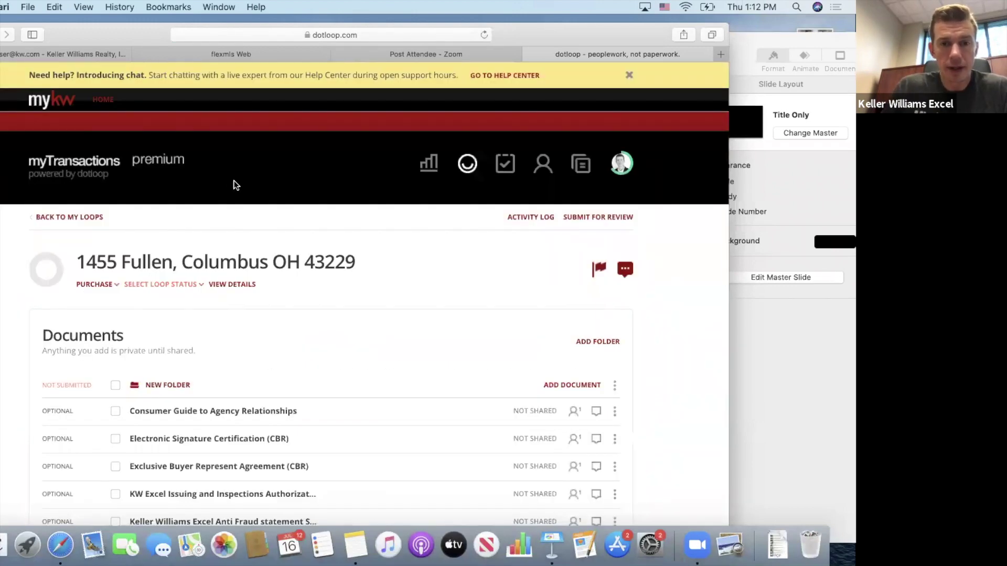
Scroll the loop page down to the People section showing the admin and Listing Agent.
scroll(375, 347, "down", 5)
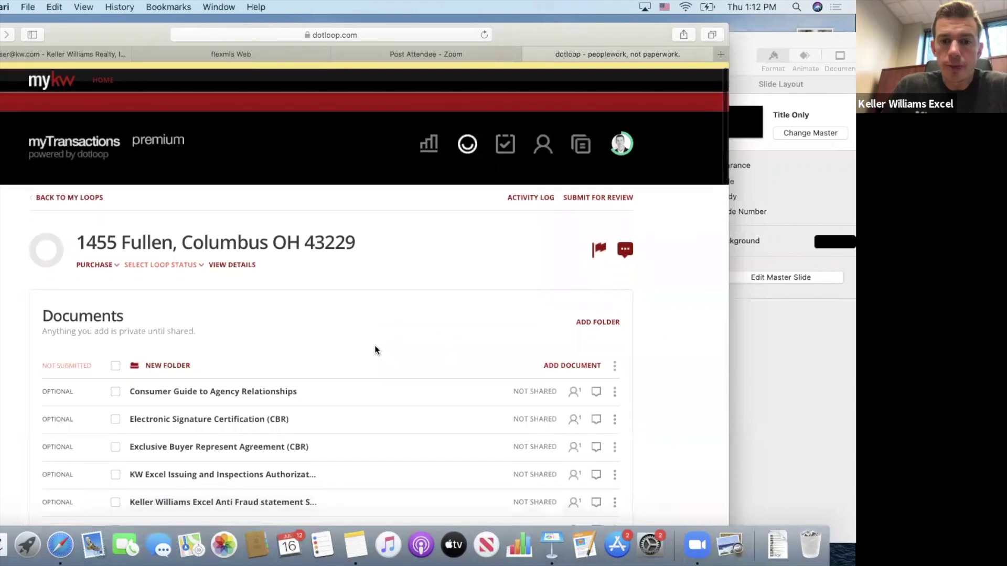
scroll(375, 346, "down", 15)
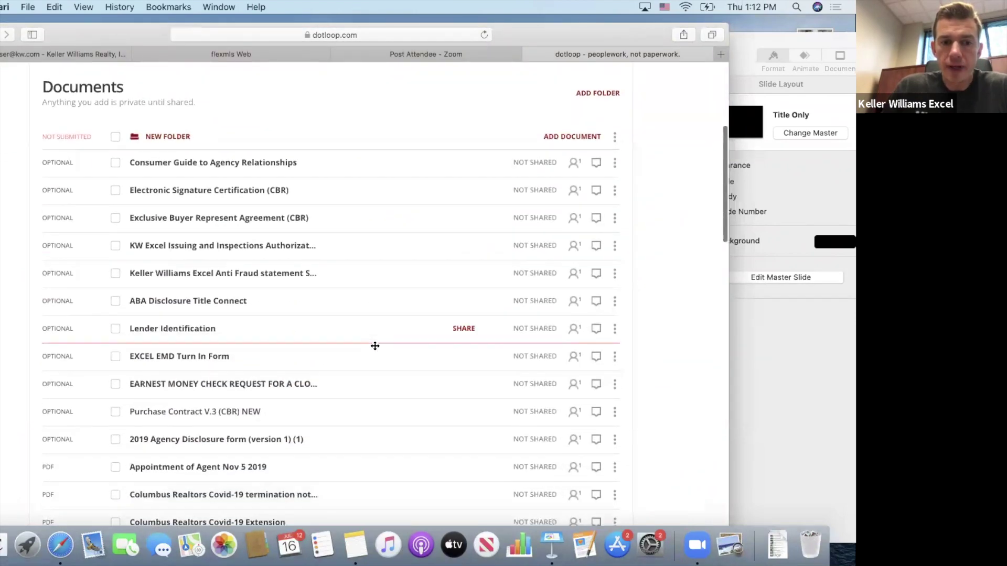
scroll(374, 345, "down", 5)
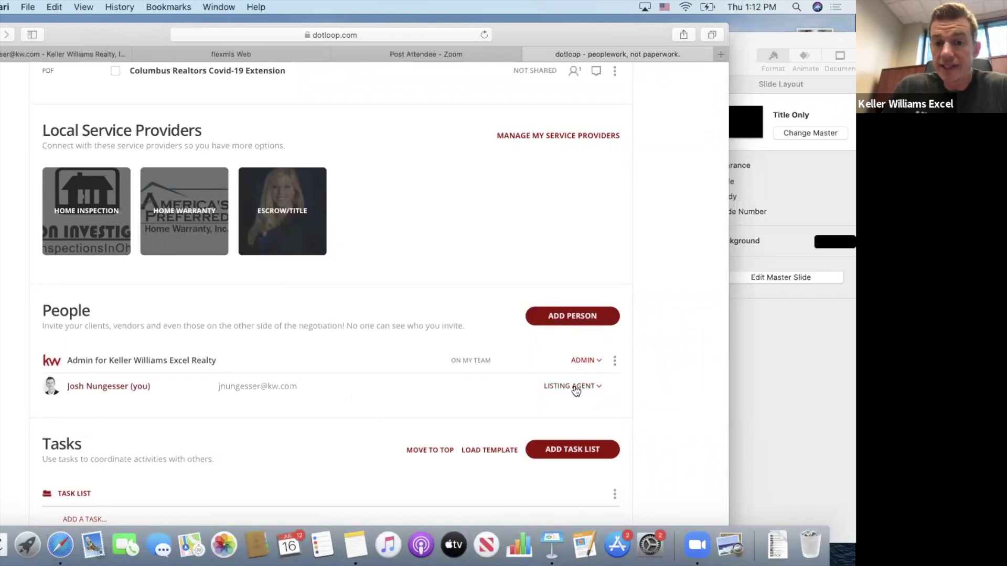
Add the buyer client from contact suggestions to the loop with the Buyer role.
left_click(568, 316)
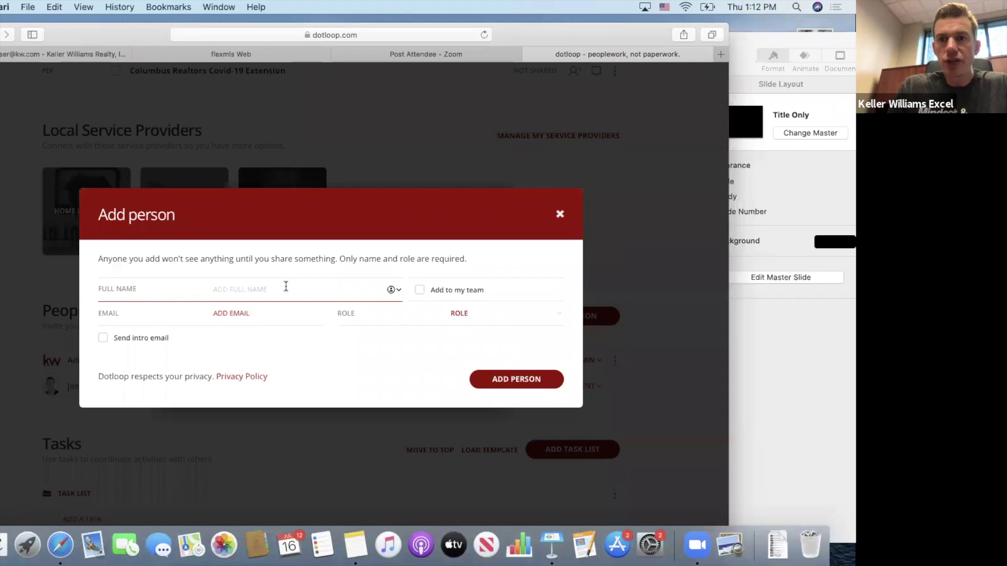
type("rebek")
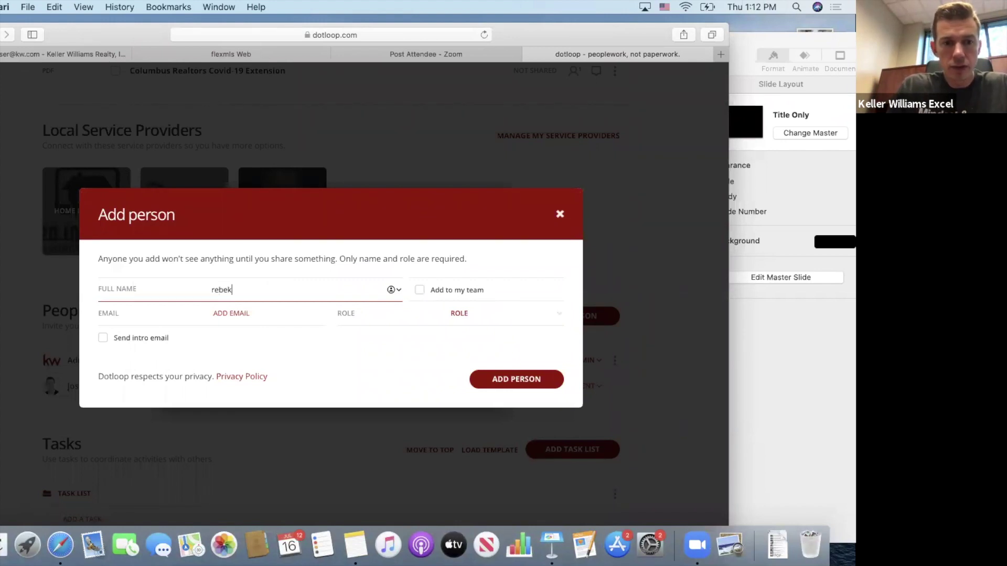
type("a")
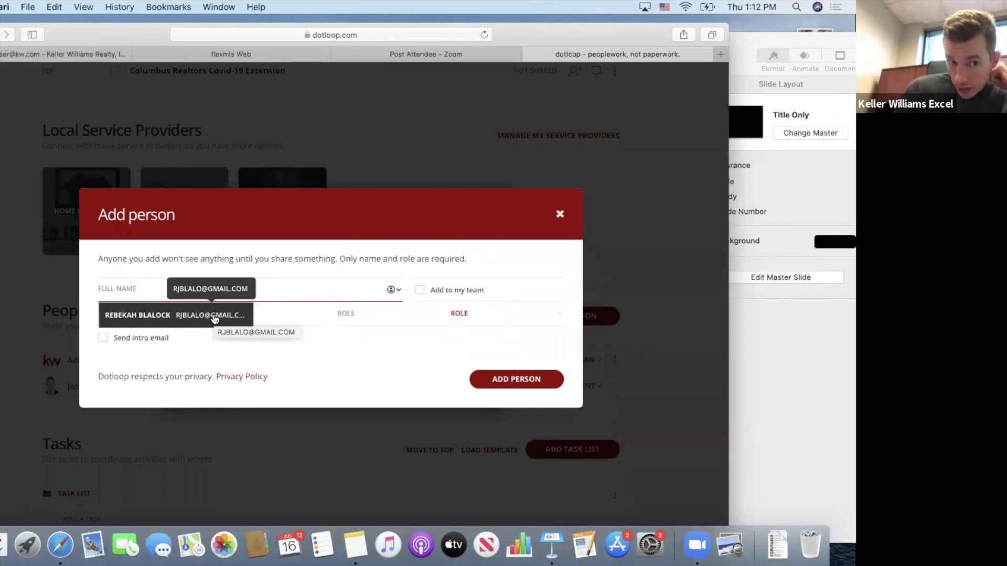
left_click(214, 317)
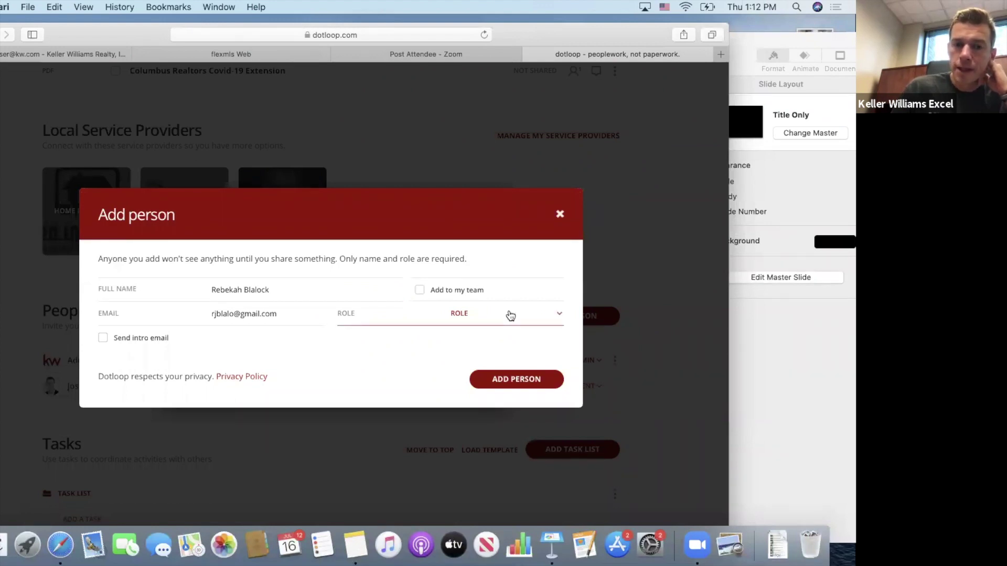
left_click(510, 315)
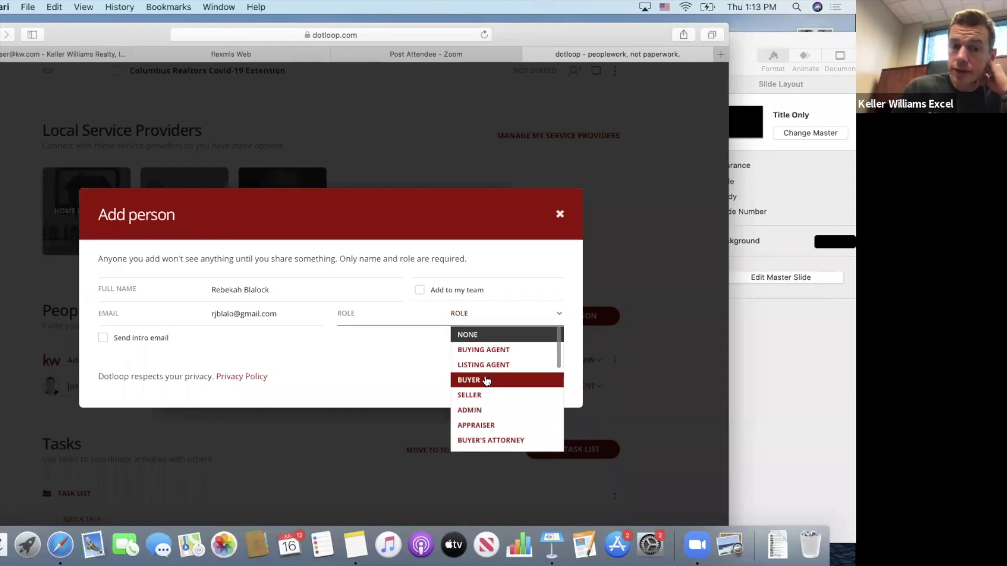
left_click(487, 380)
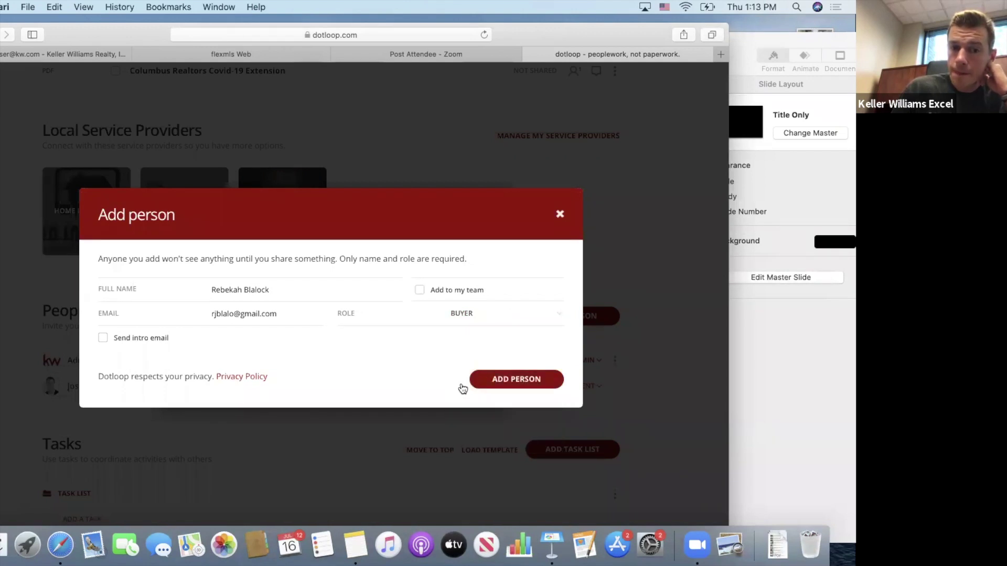
left_click(519, 382)
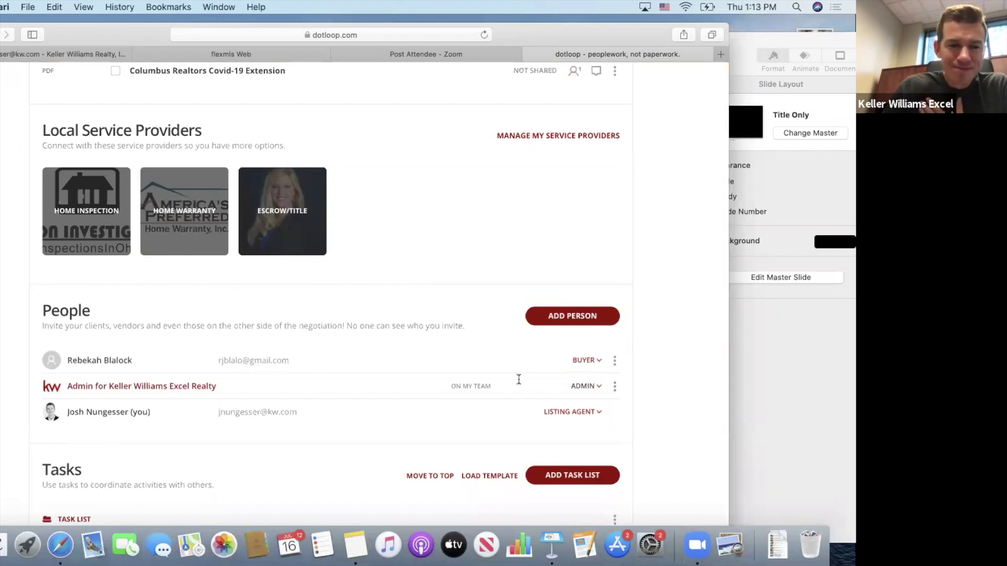
left_click(573, 316)
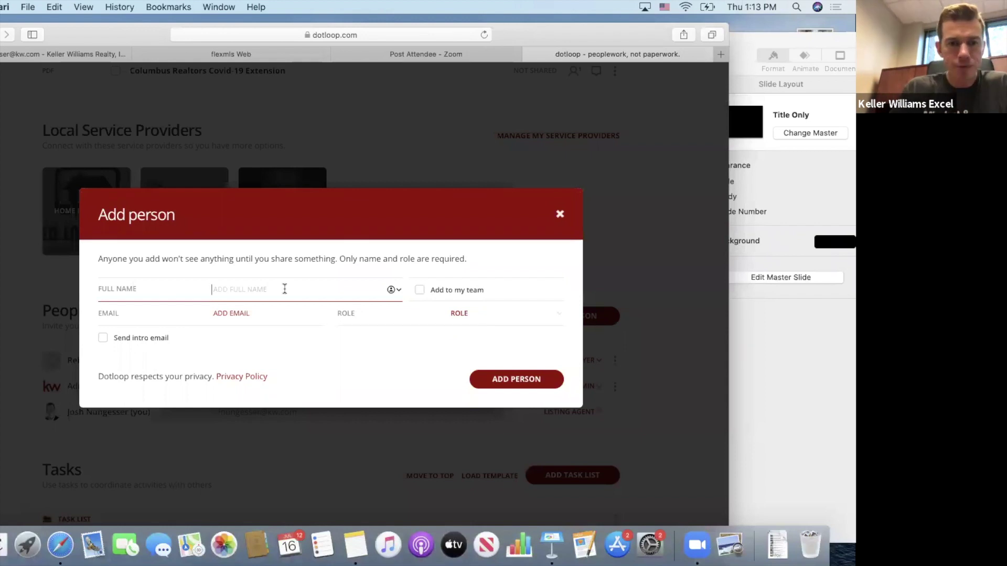
type("josh")
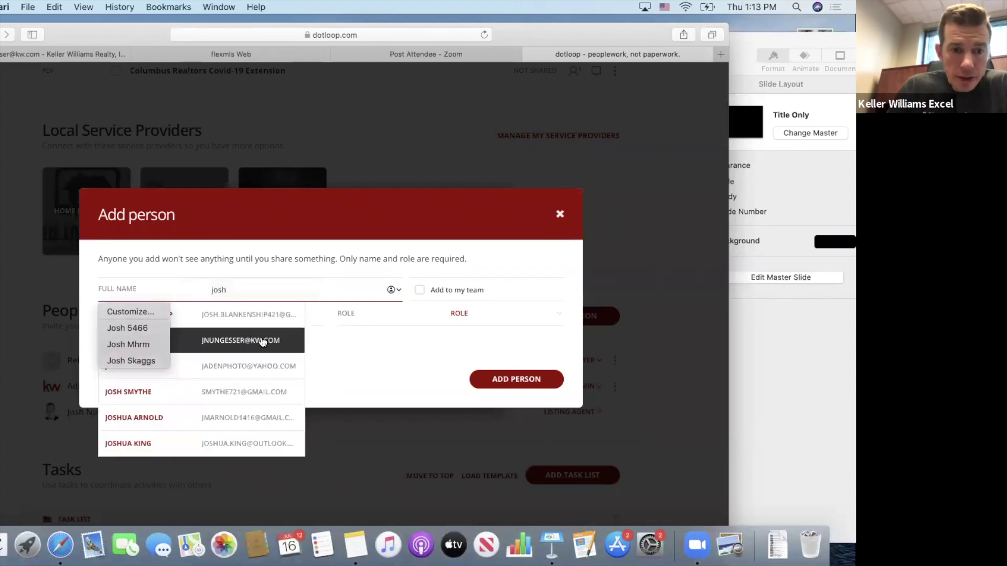
left_click(263, 342)
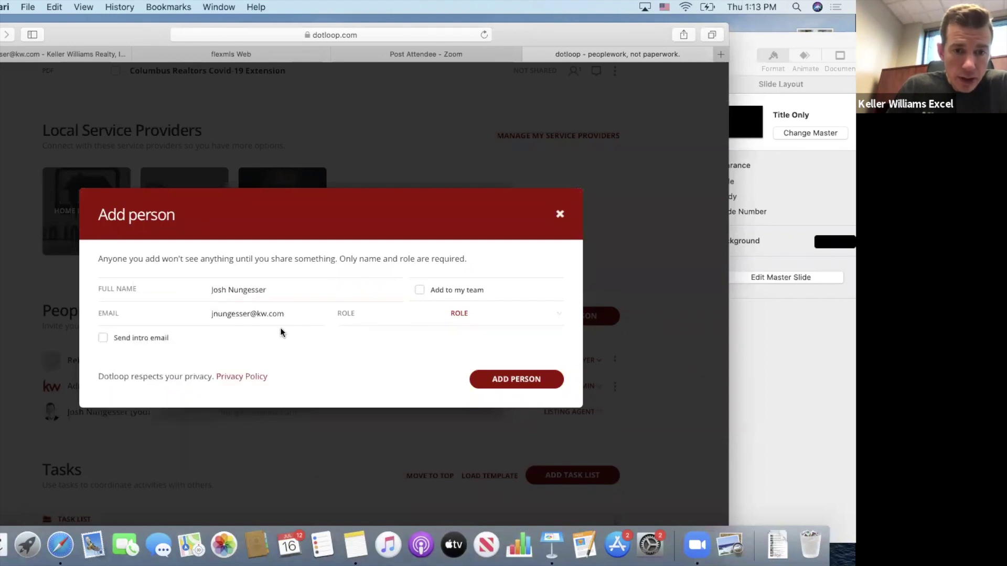
left_click(481, 315)
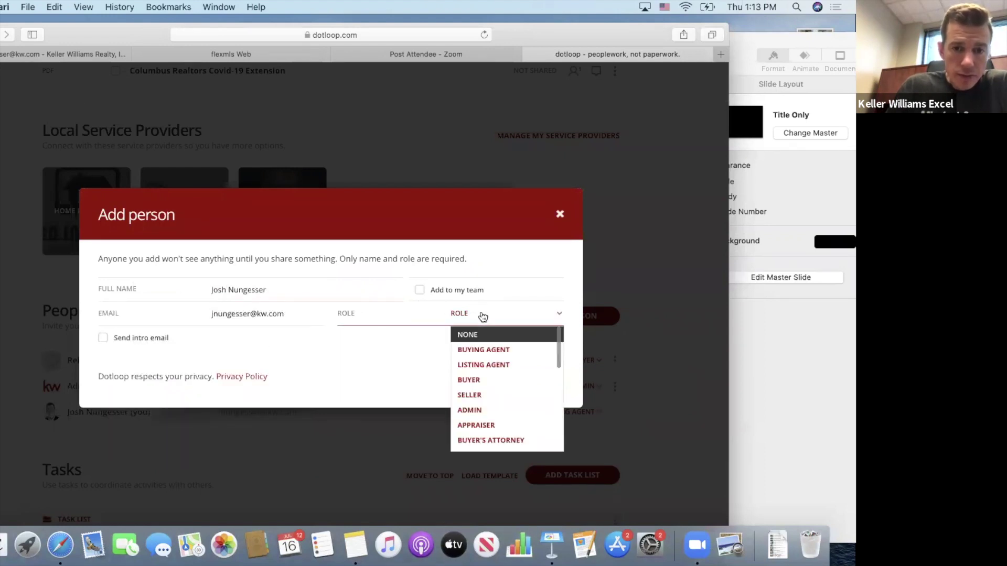
left_click(490, 351)
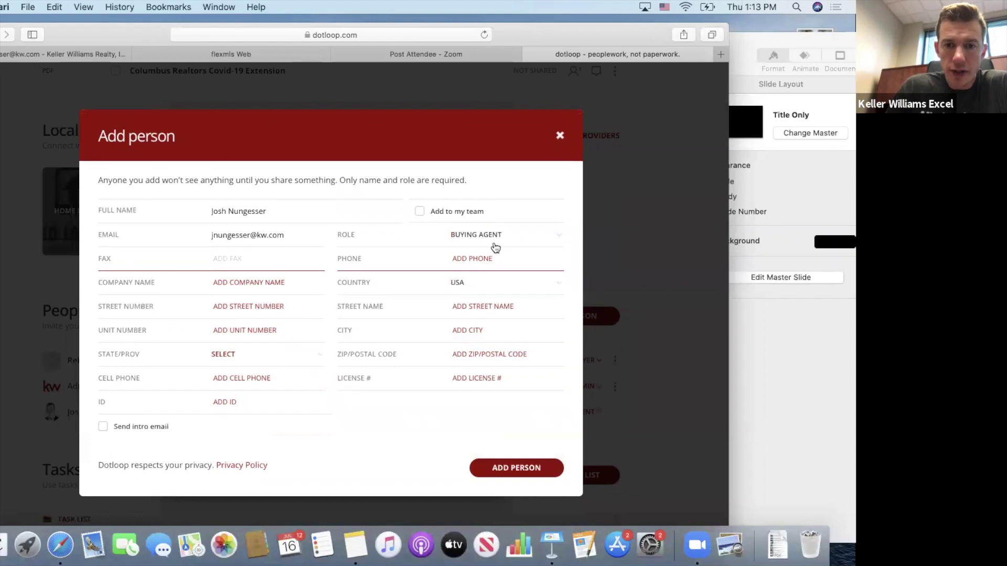
left_click(492, 234)
left_click(498, 271)
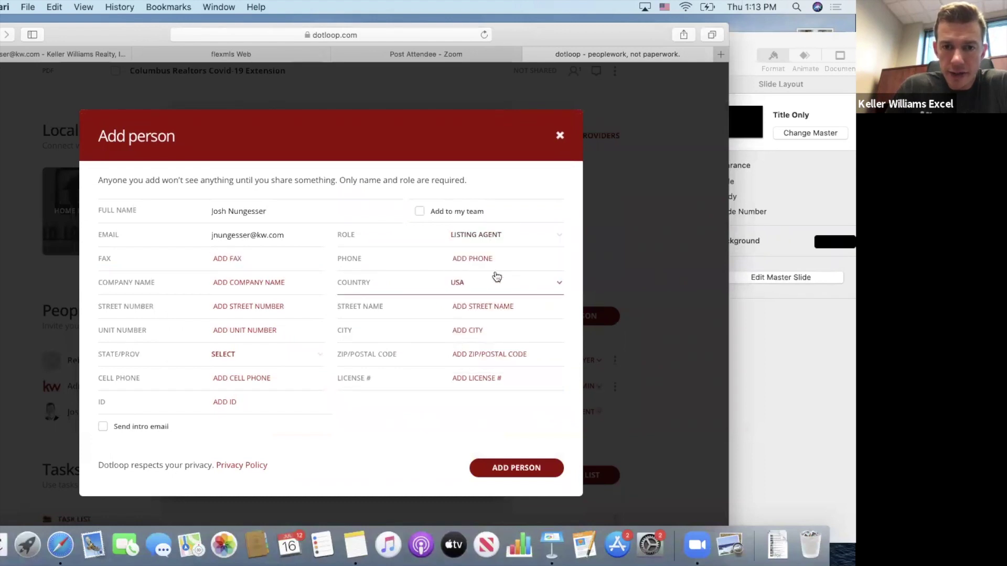
left_click(504, 468)
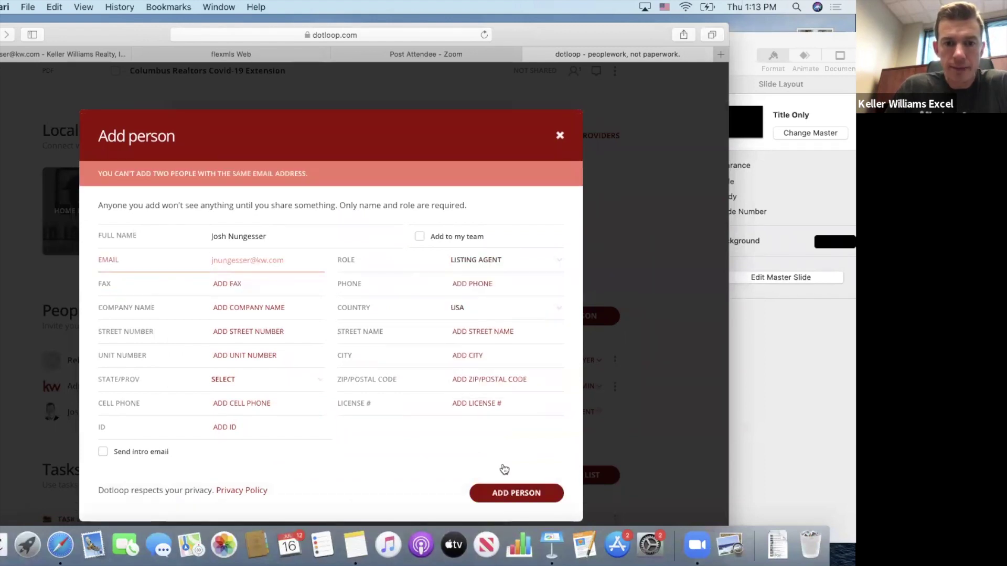
left_click(292, 258)
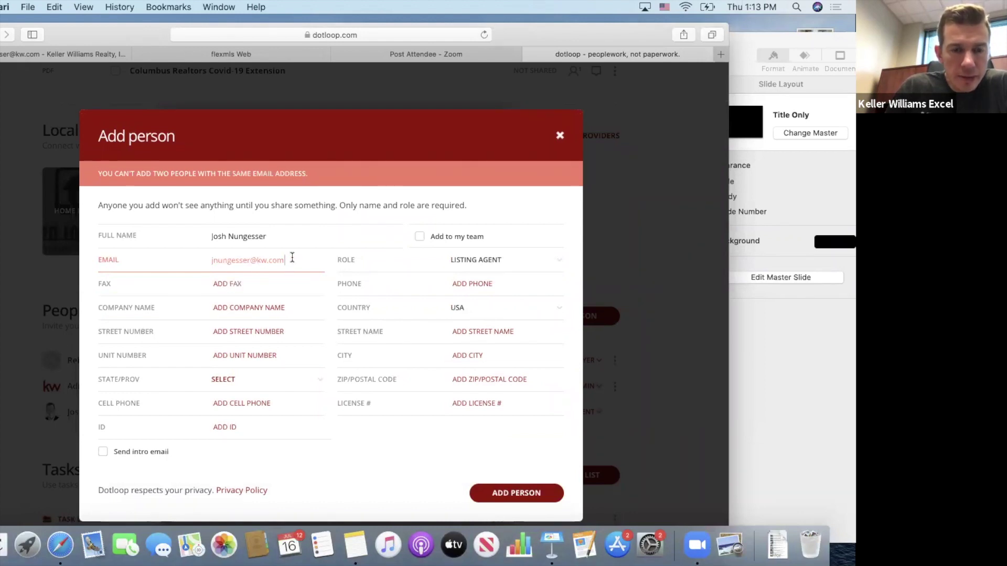
left_click(559, 135)
scroll(476, 327, "up", 10)
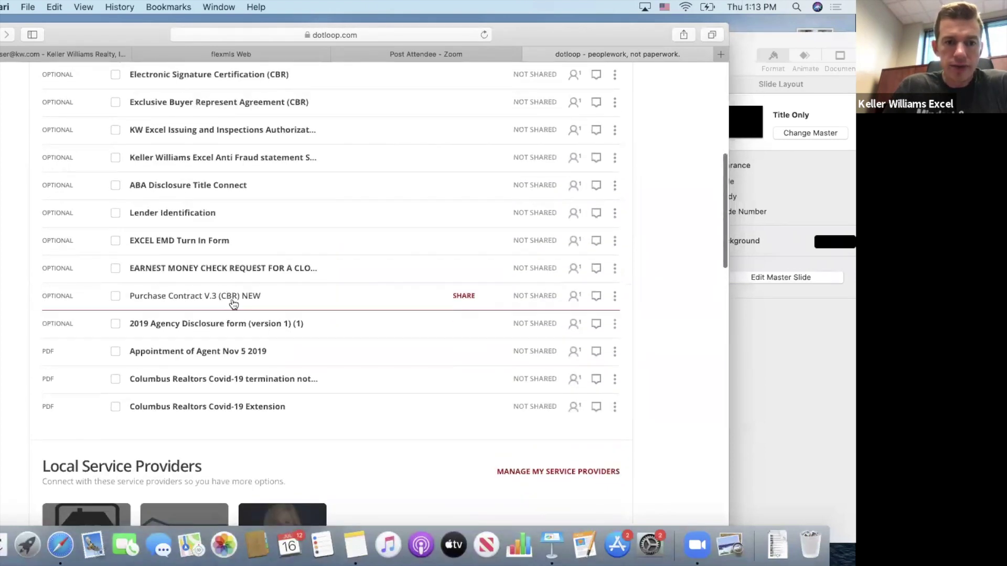
Reopen Purchase Contract V.3 (CBR) NEW and bring up its Autofill form.
left_click(230, 298)
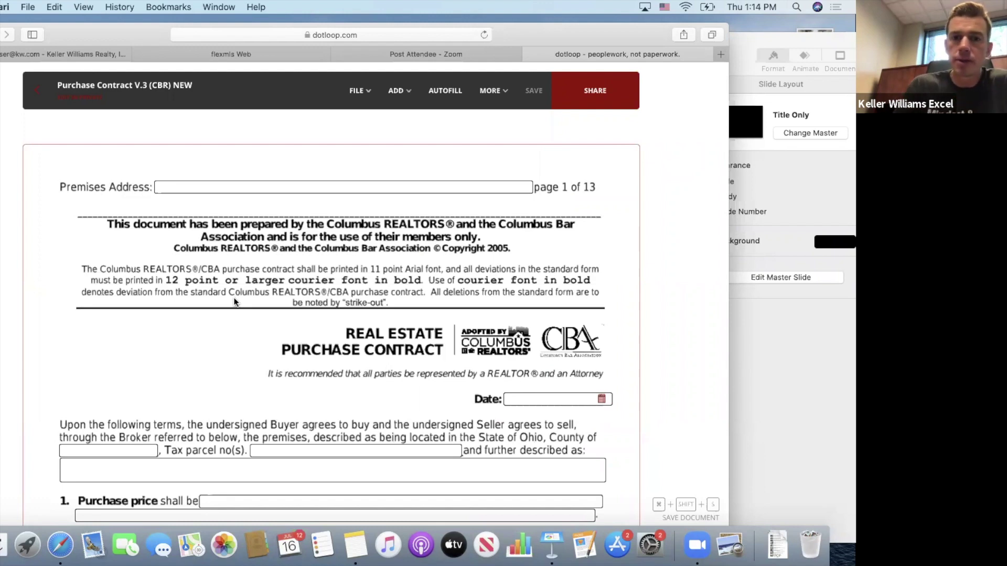
left_click(445, 97)
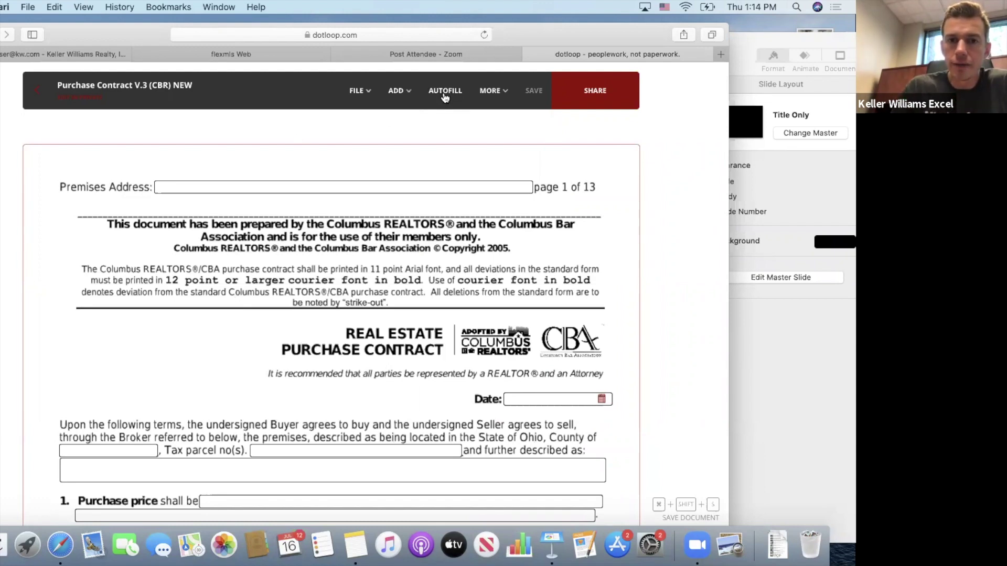
scroll(443, 94, "down", 5)
scroll(367, 196, "up", 2)
scroll(367, 197, "up", 5)
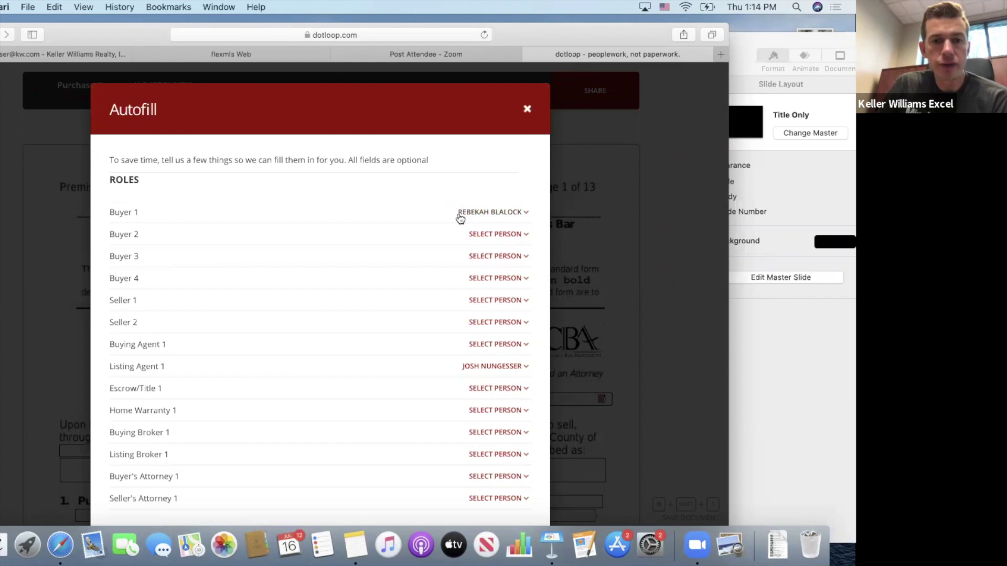
scroll(388, 339, "down", 2)
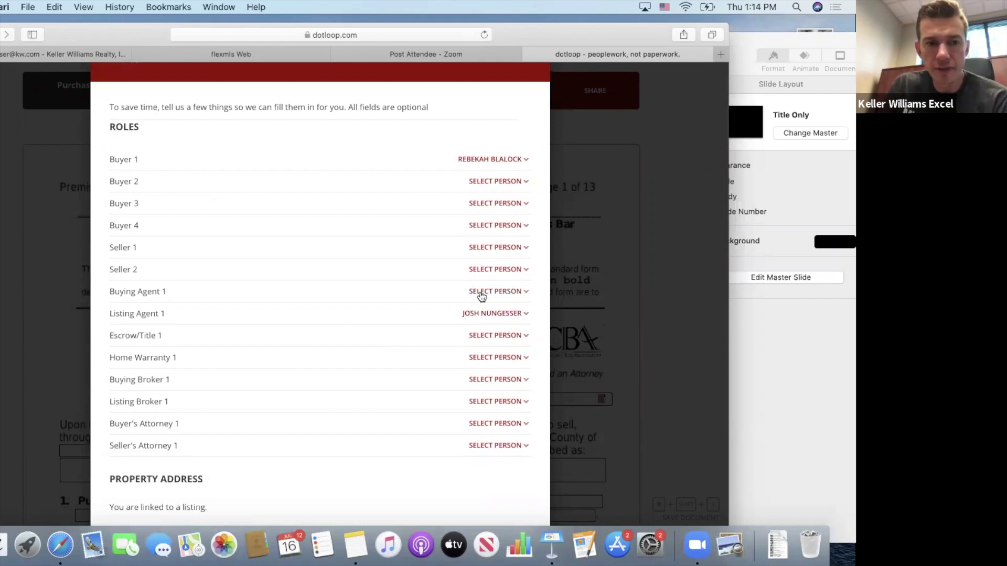
scroll(415, 306, "down", 6)
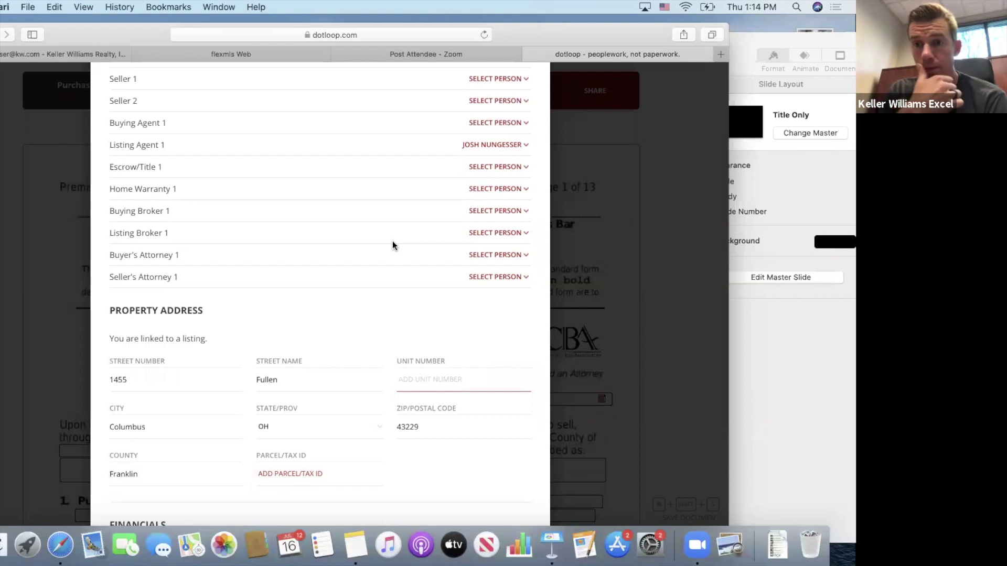
scroll(393, 245, "down", 3)
scroll(393, 245, "down", 3)
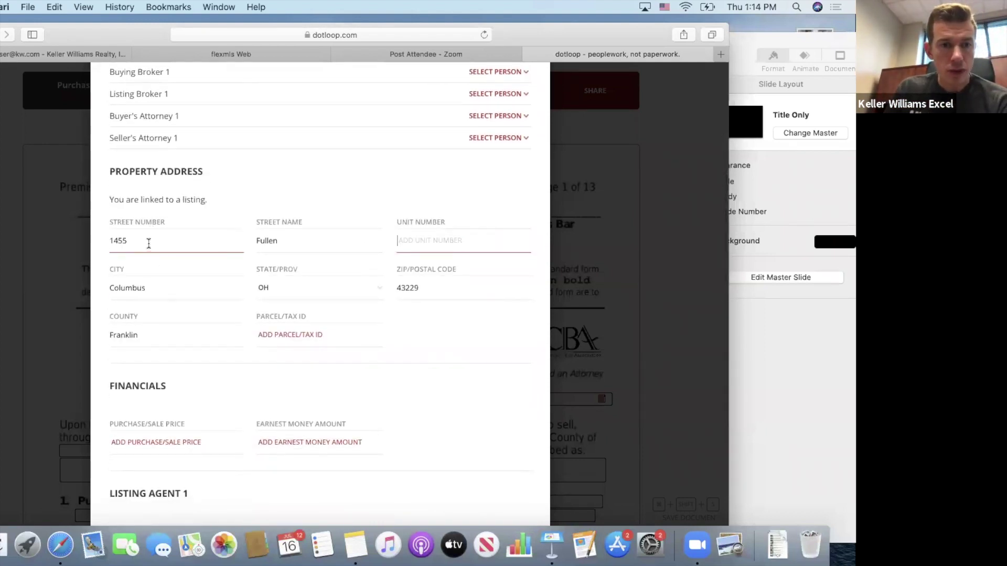
left_click(316, 240)
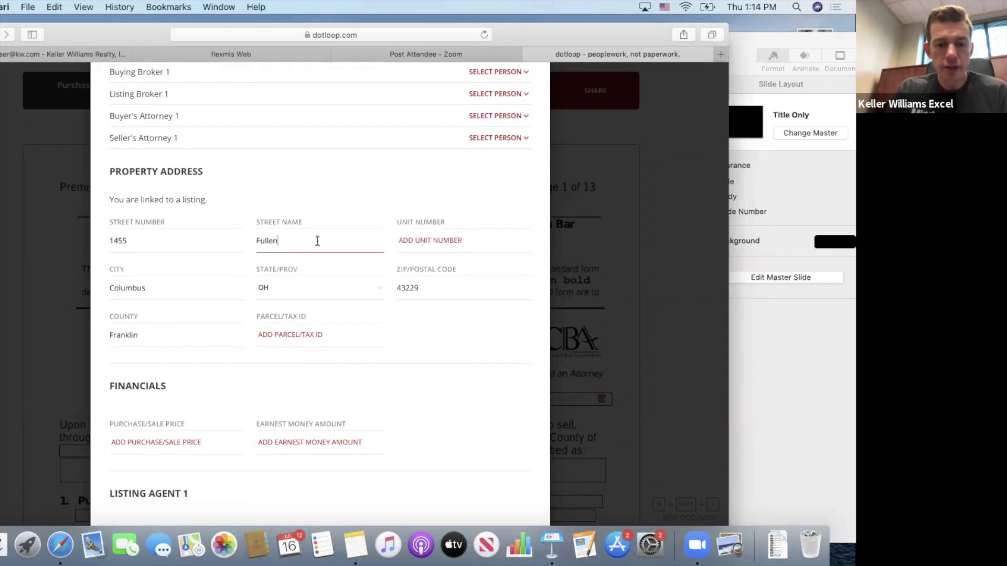
type("Rd")
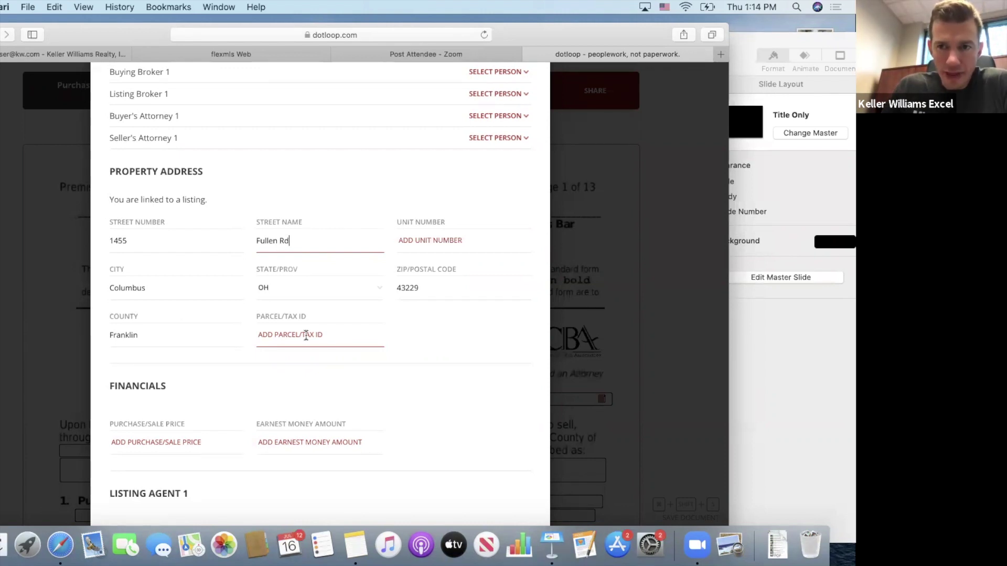
left_click(235, 53)
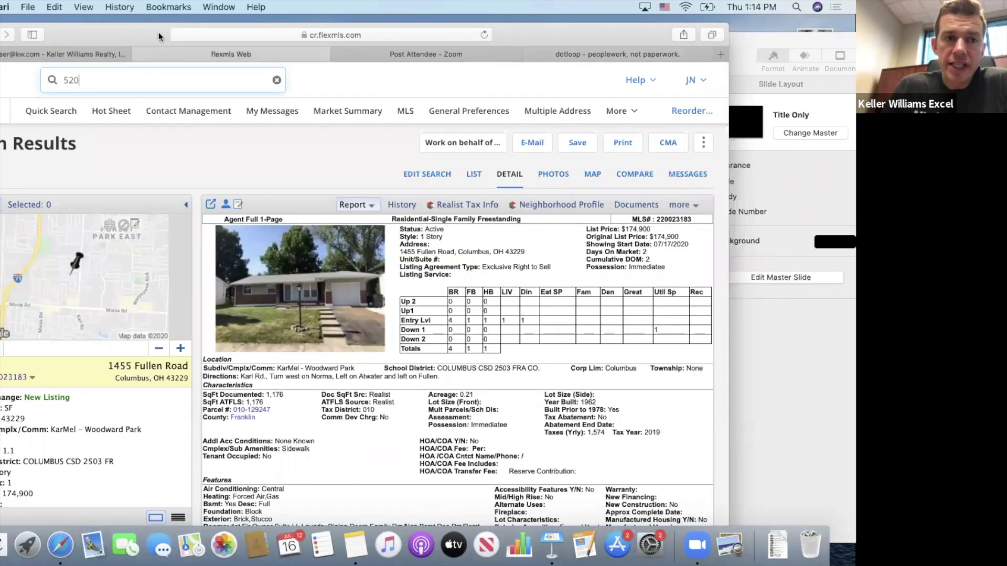
left_click_drag(158, 33, 137, 17)
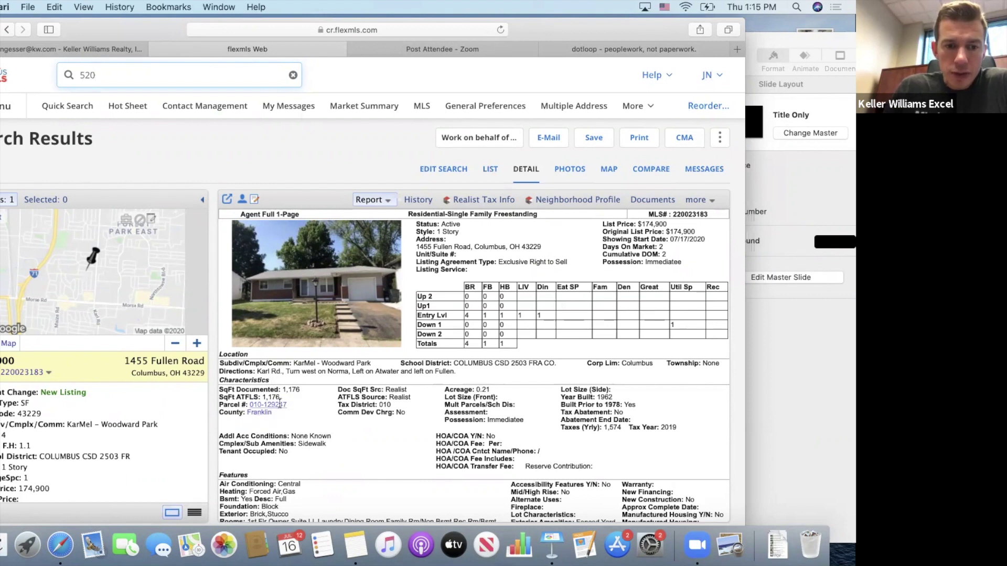
left_click(581, 47)
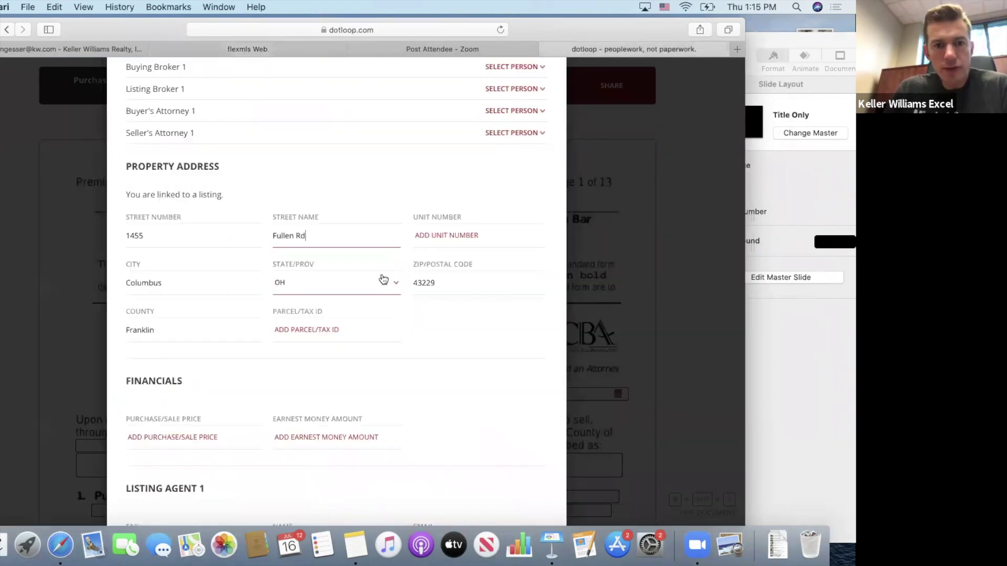
Enter parcel number 010-129247 in the Parcel/Tax ID field, checking it against the Flexmls listing.
left_click(332, 329)
type("010-129")
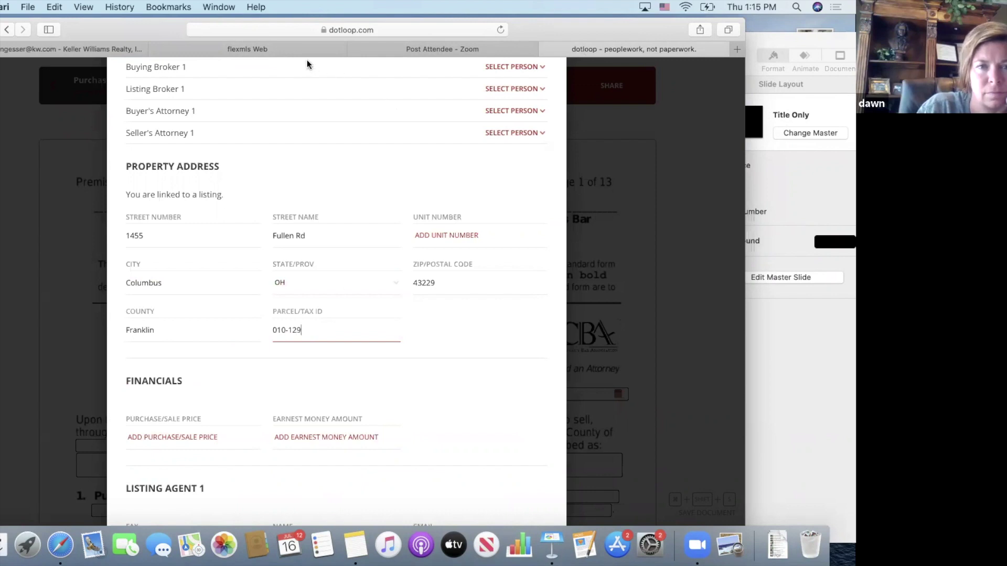
left_click(294, 51)
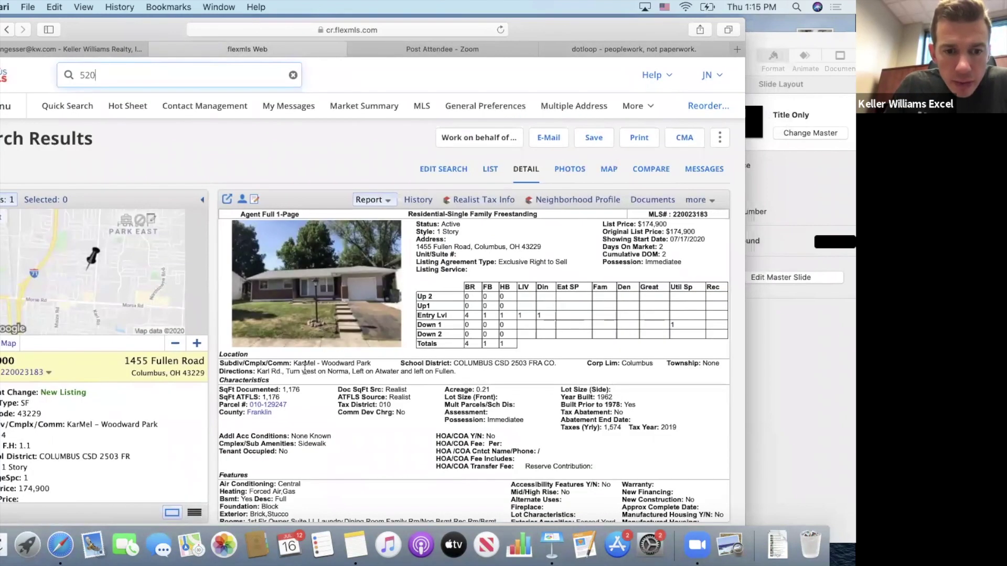
left_click(584, 52)
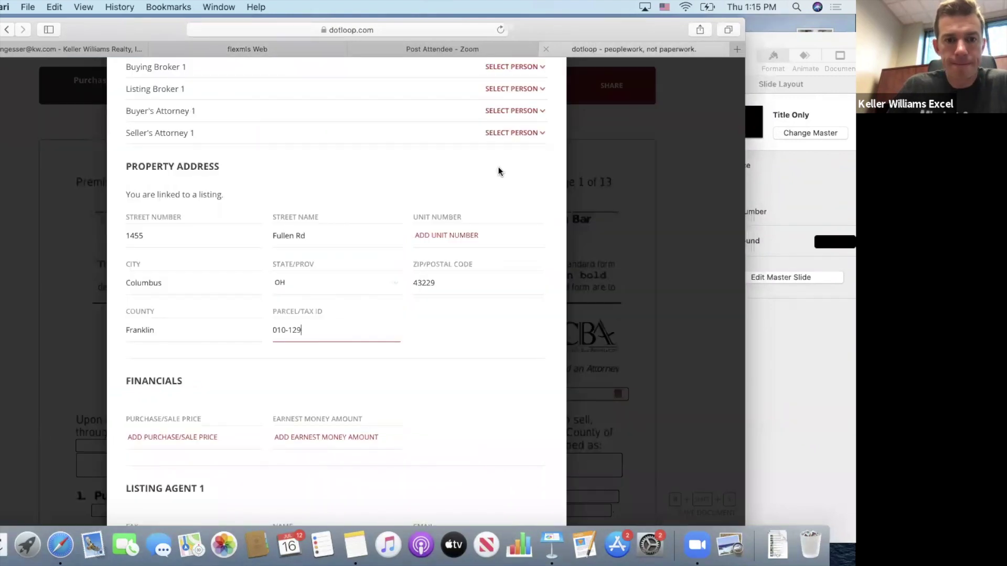
type("247")
left_click(387, 373)
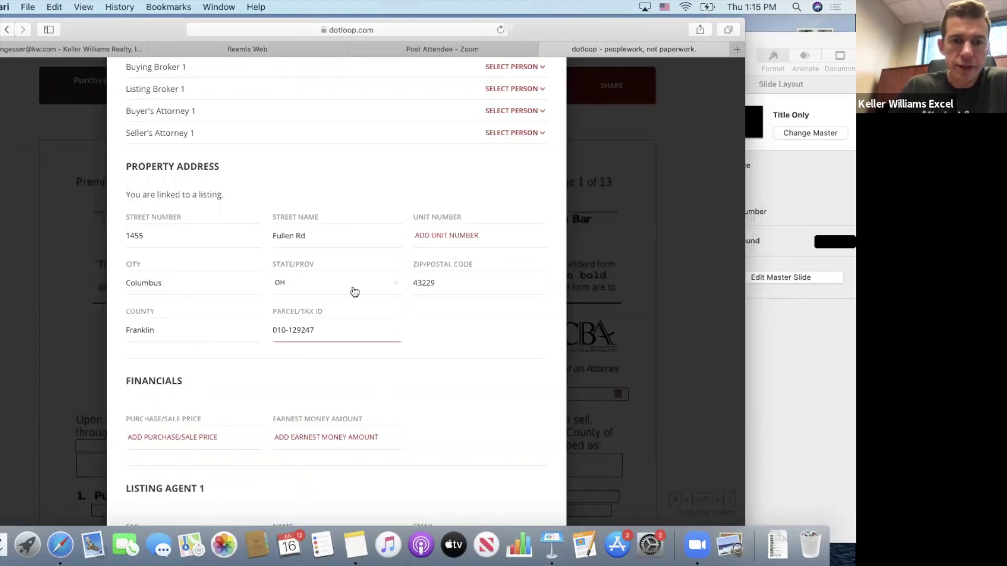
scroll(354, 360, "down", 3)
left_click(212, 340)
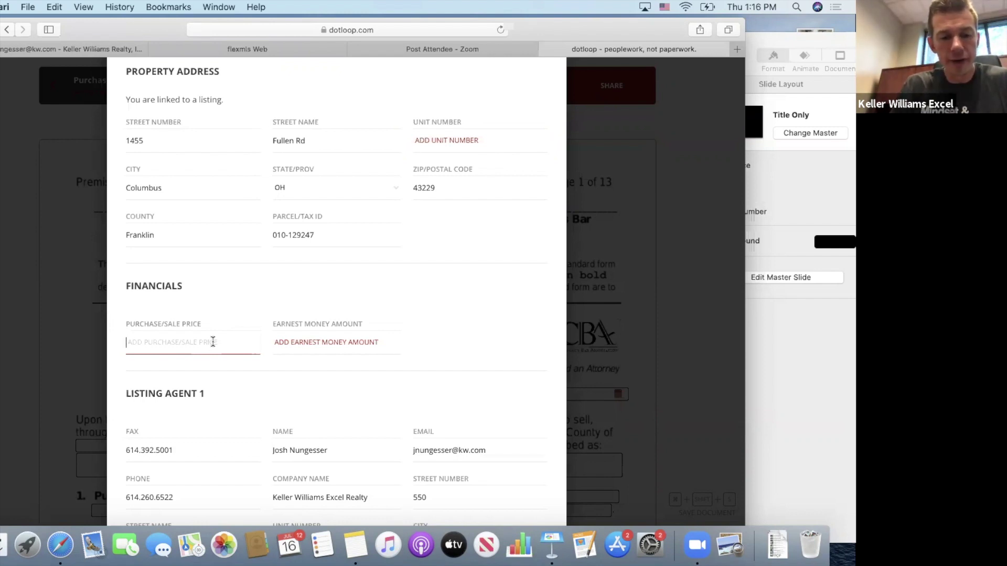
Enter the $180,000.00 purchase price and 1,000 earnest money amount.
type("$180,000")
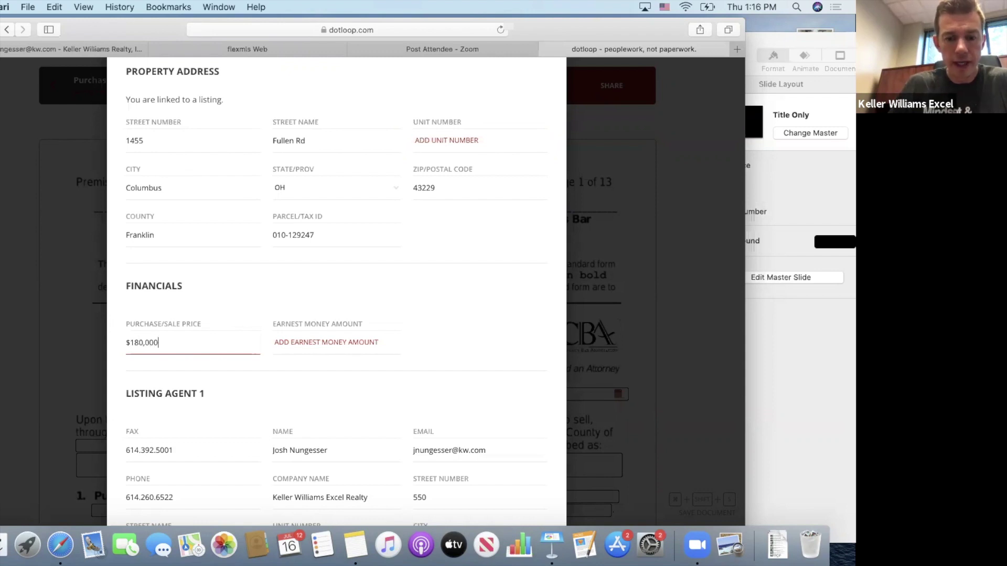
type(".00")
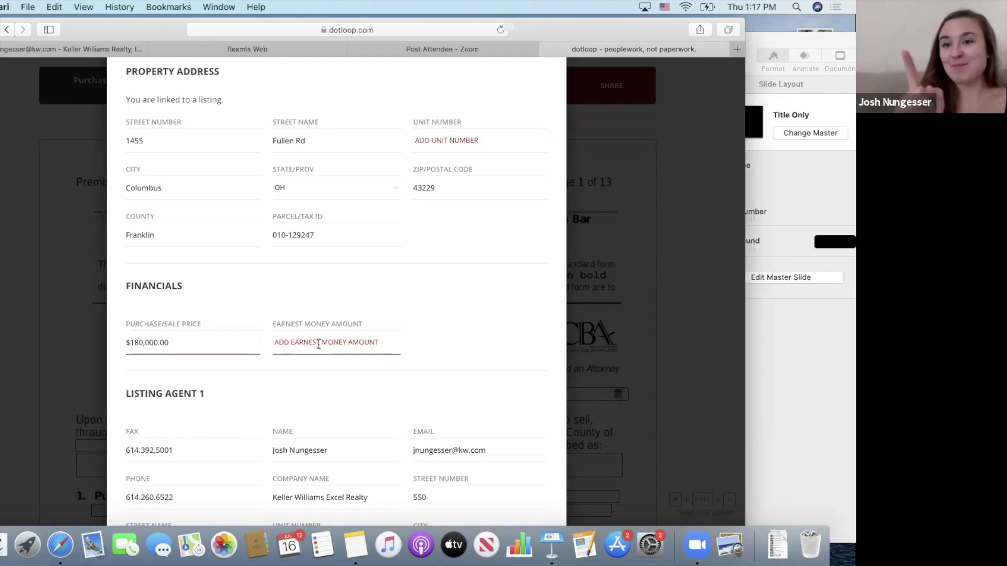
left_click(318, 344)
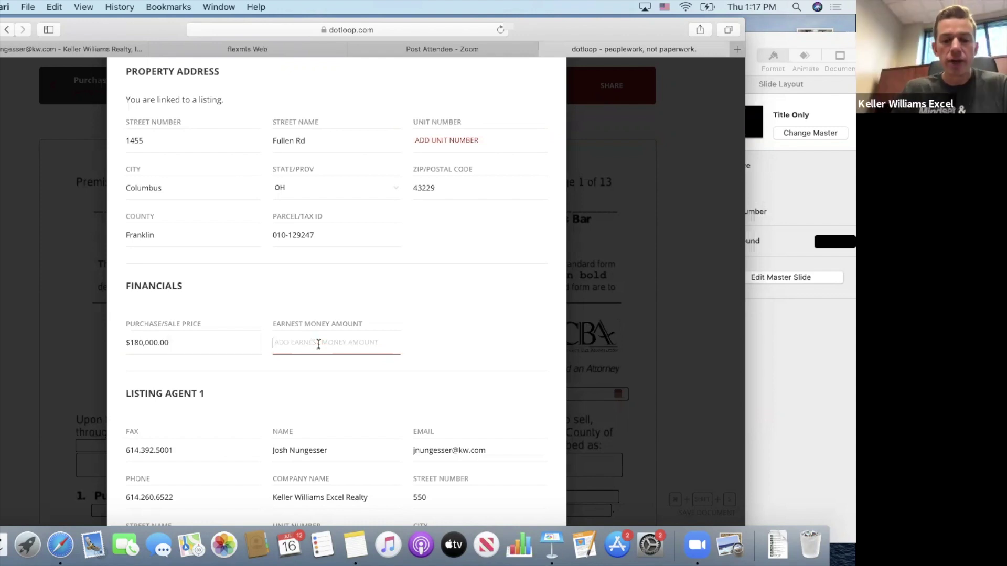
type("1,000")
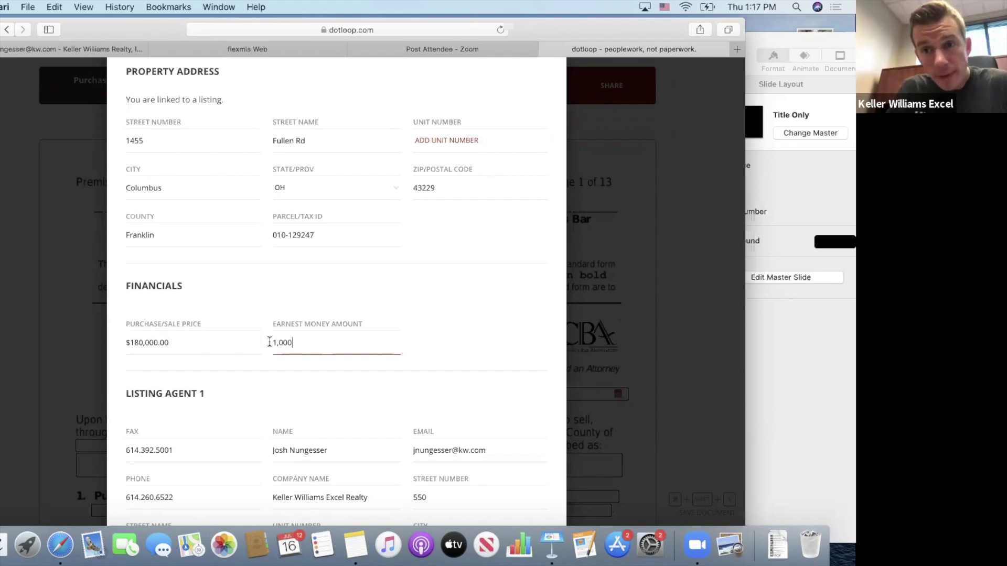
scroll(309, 381, "down", 8)
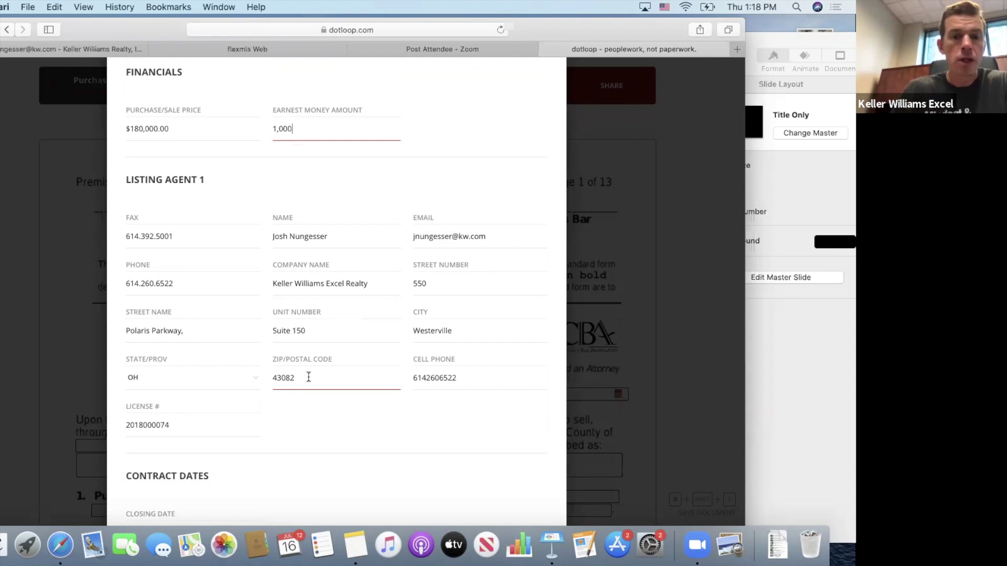
Pick August 17, 2020 as the closing date in the calendar.
scroll(308, 377, "down", 2)
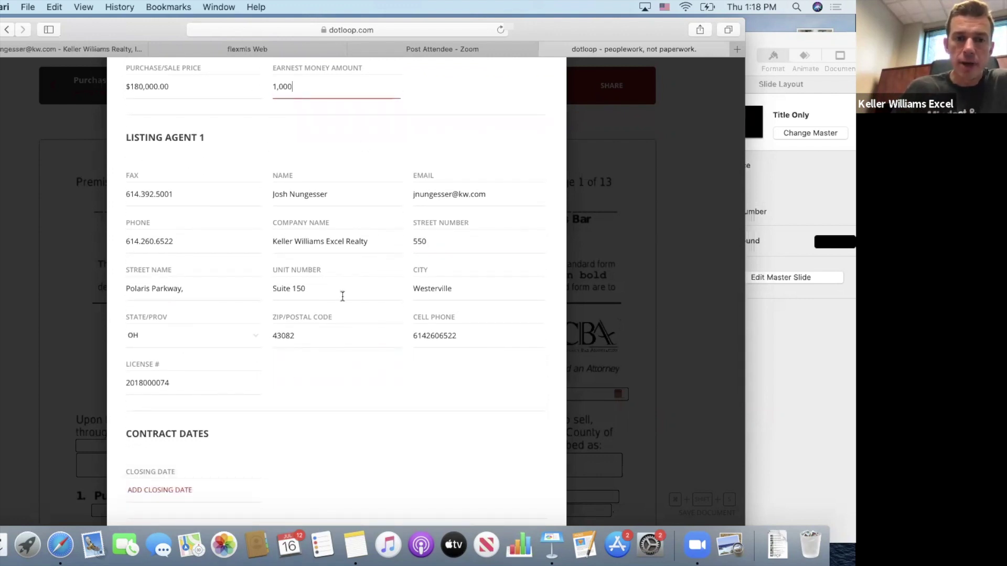
scroll(354, 342, "down", 5)
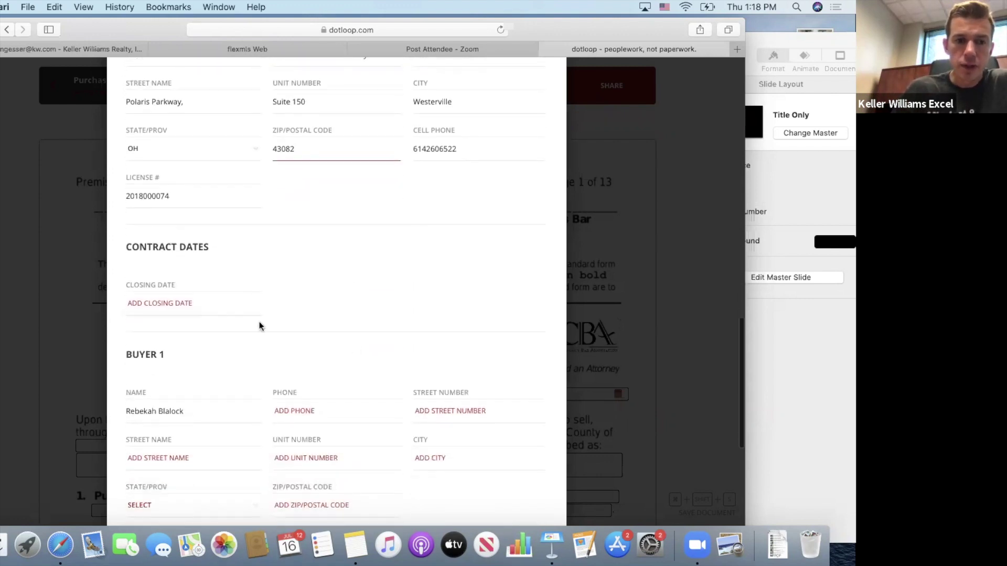
left_click(194, 304)
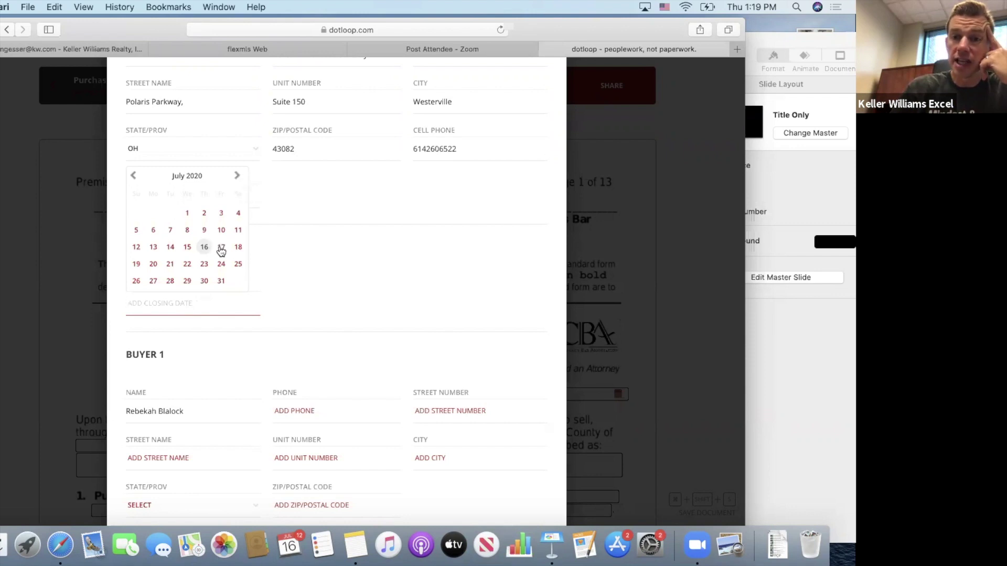
left_click(237, 177)
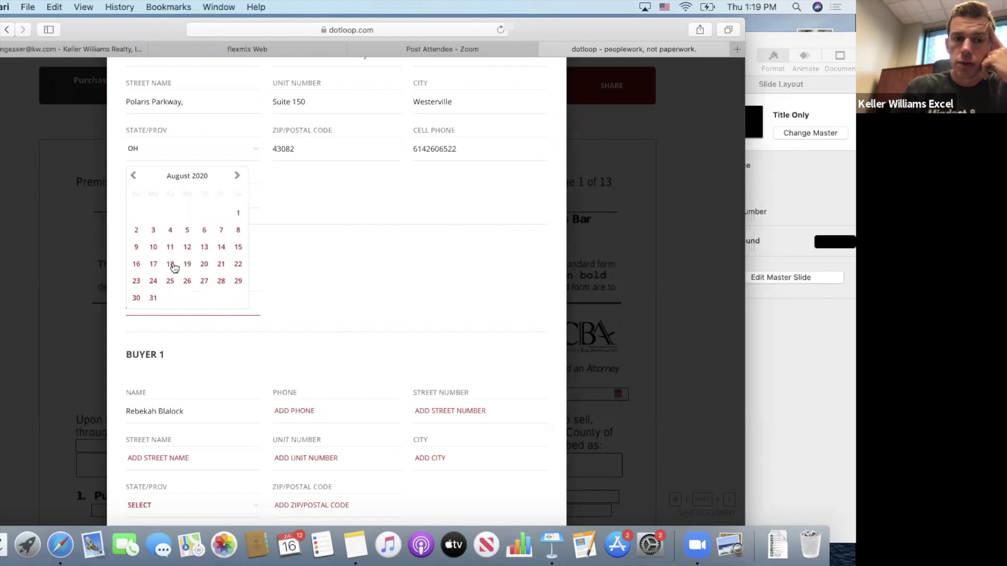
left_click(153, 265)
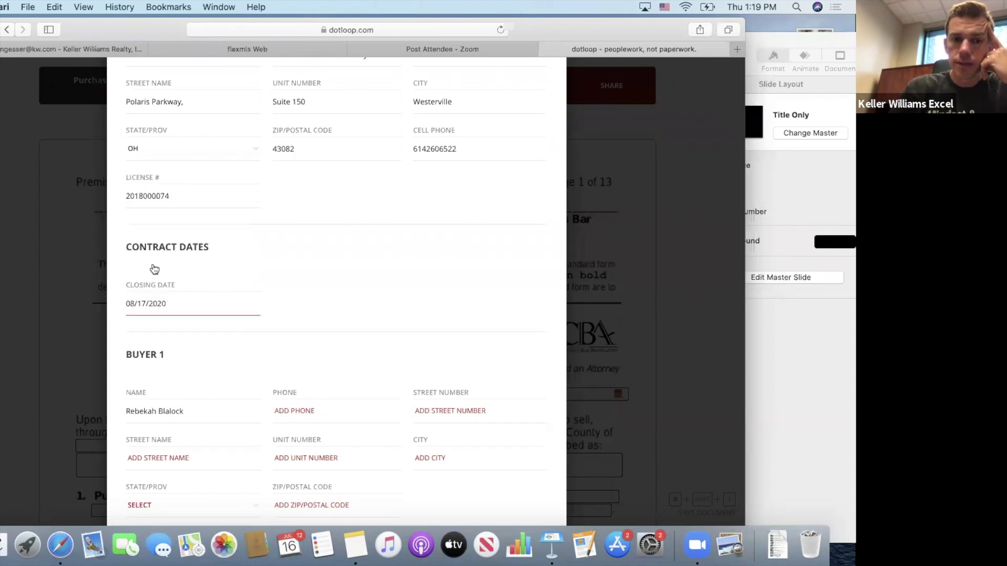
scroll(277, 299, "down", 3)
scroll(276, 300, "down", 3)
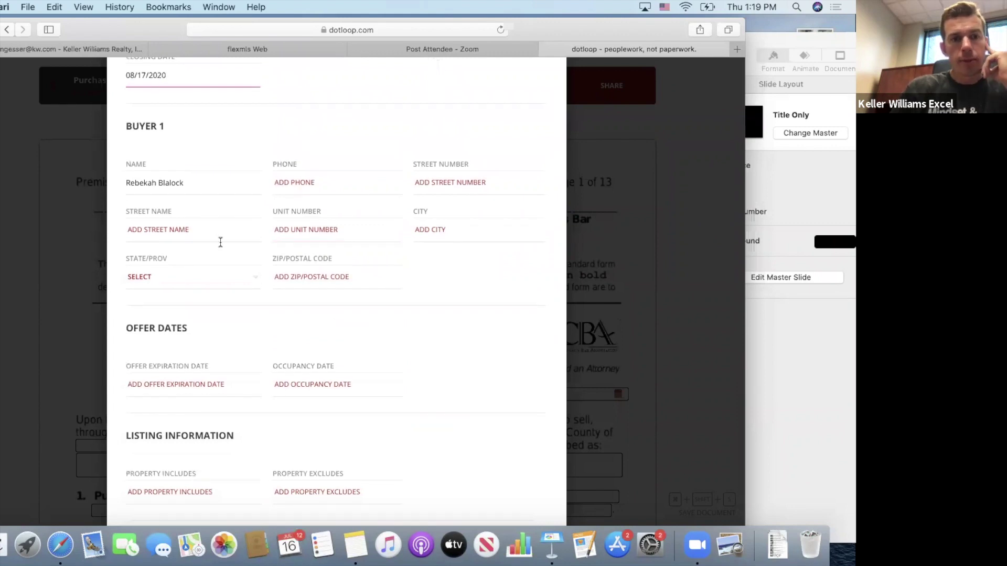
left_click(190, 184)
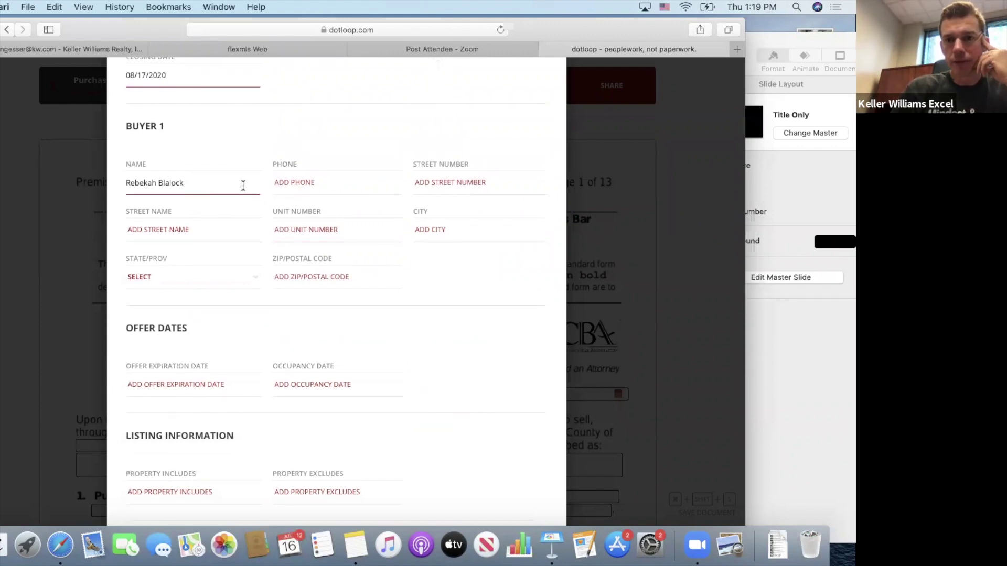
left_click(314, 262)
Scroll to Offer Dates and bring up the offer expiration date calendar.
scroll(313, 262, "down", 1)
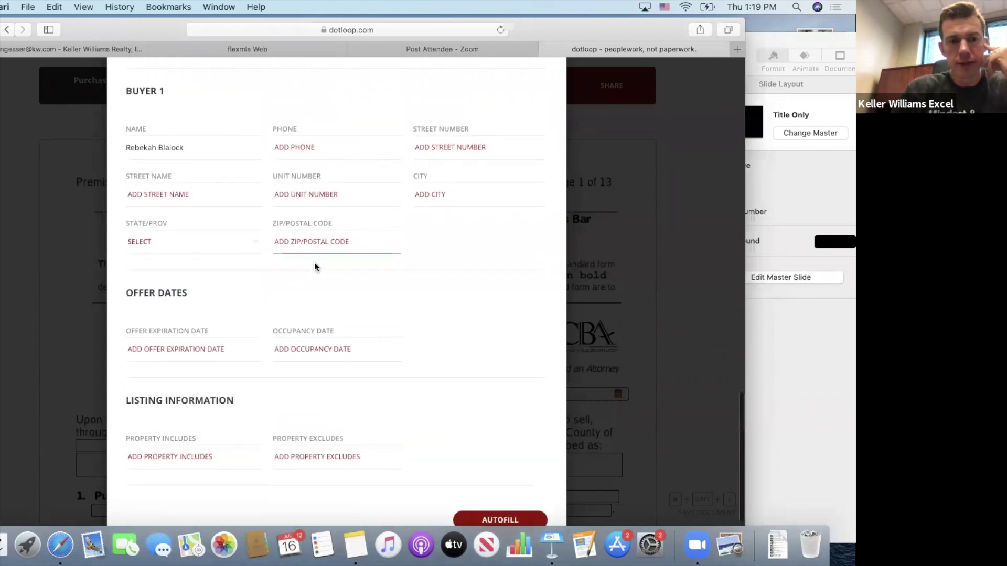
left_click(179, 330)
left_click(179, 330)
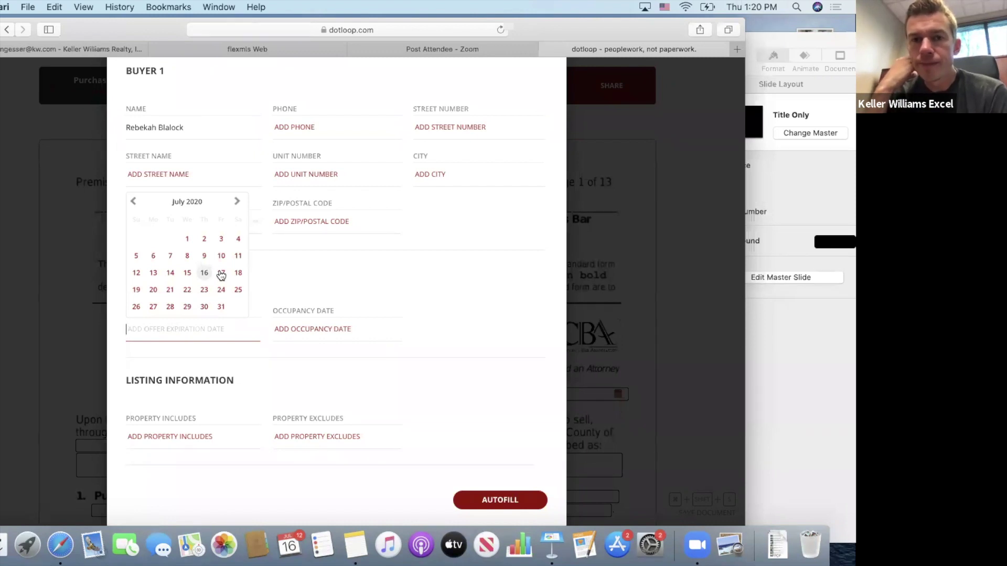
Set offer expiration to July 17 at 9am and occupancy to August 20, 2020.
left_click(221, 274)
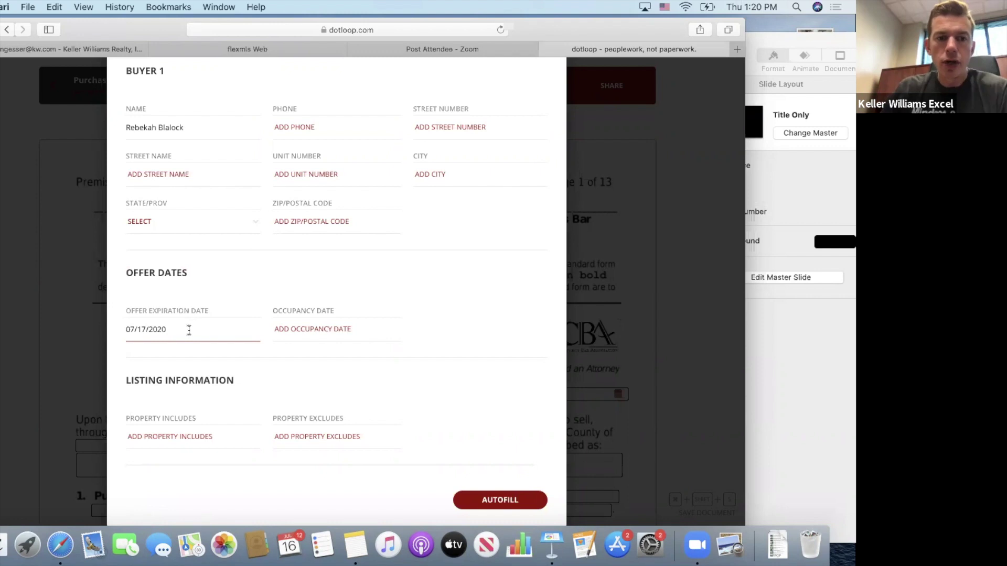
type("9am")
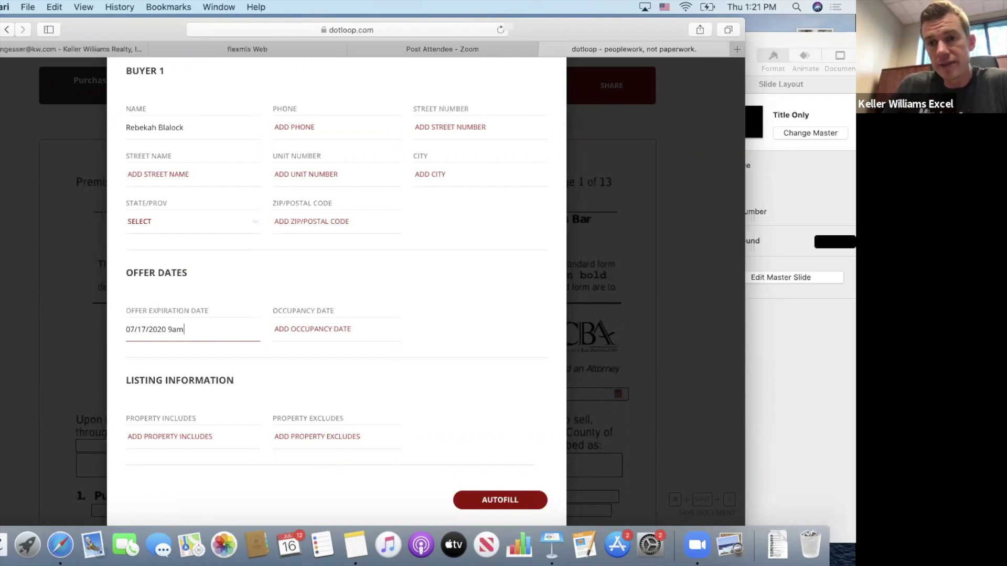
left_click(312, 329)
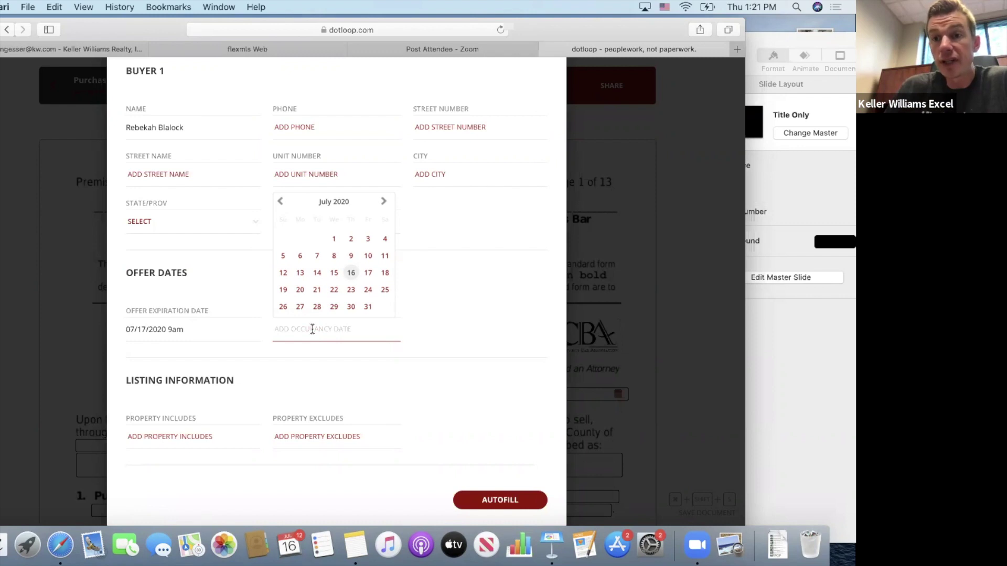
left_click(385, 203)
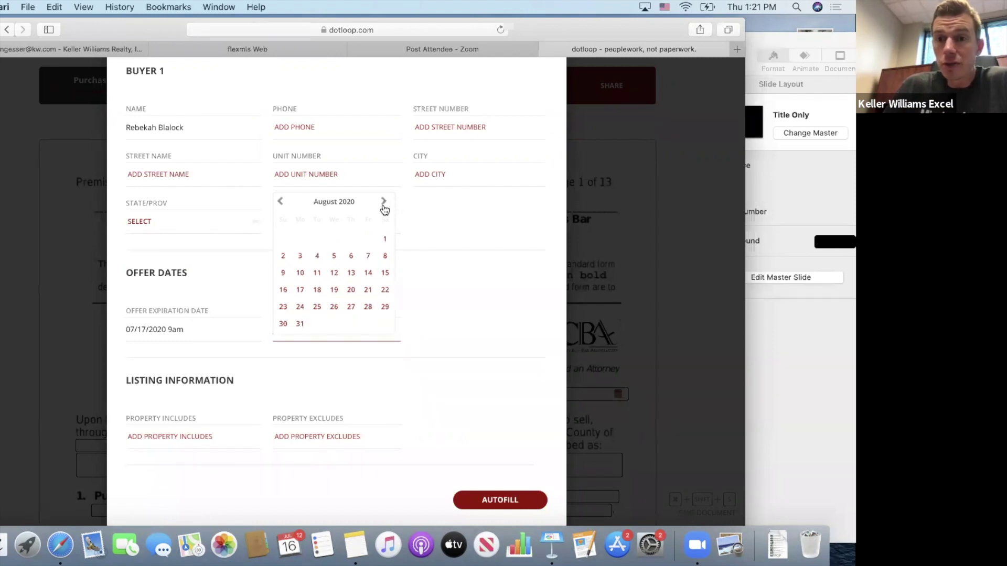
left_click(350, 290)
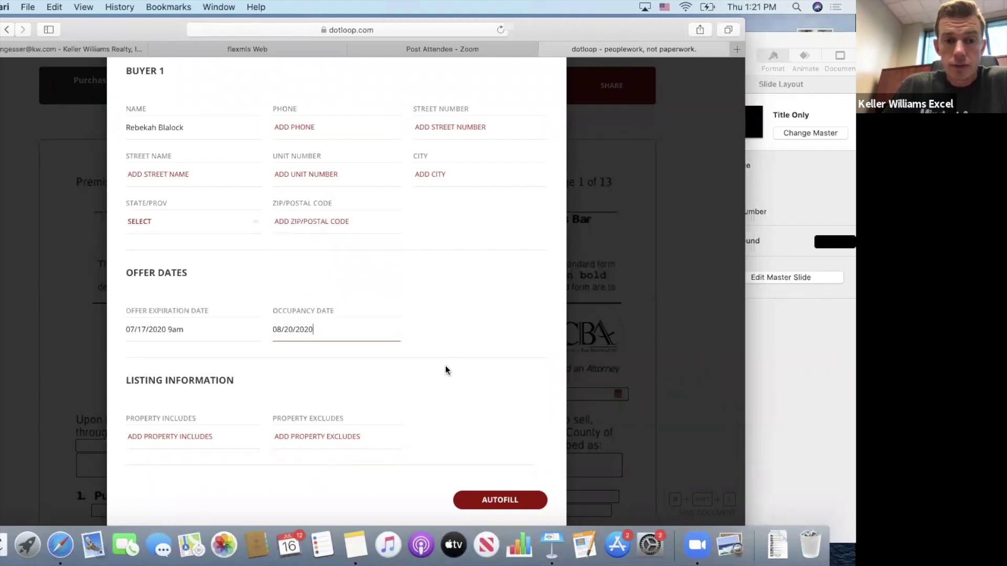
left_click(205, 435)
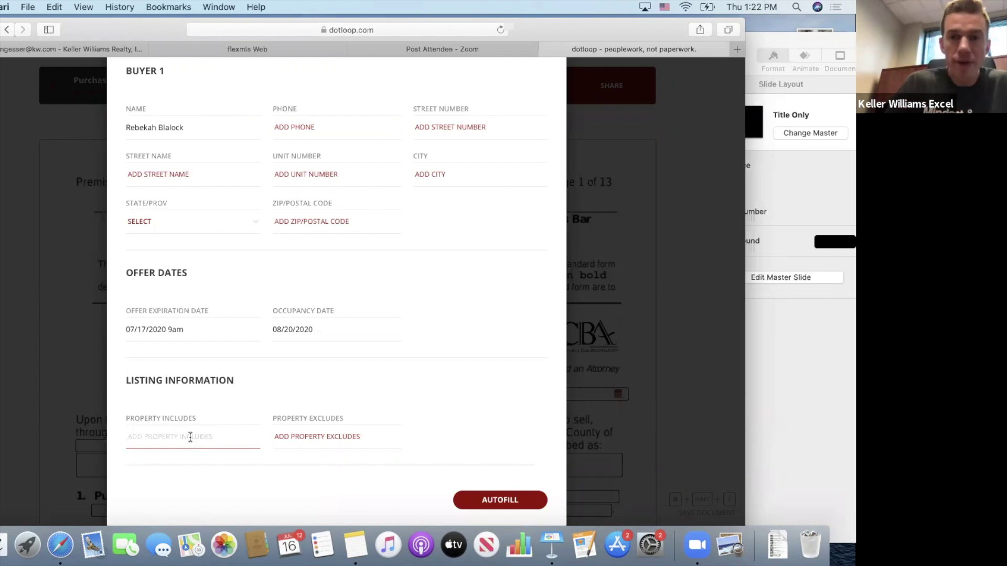
Fill Property Includes with all fixtures viewed 7/16/2020, kitchen appliances, light fixtures and window hardware.
type("All fixtures viewed")
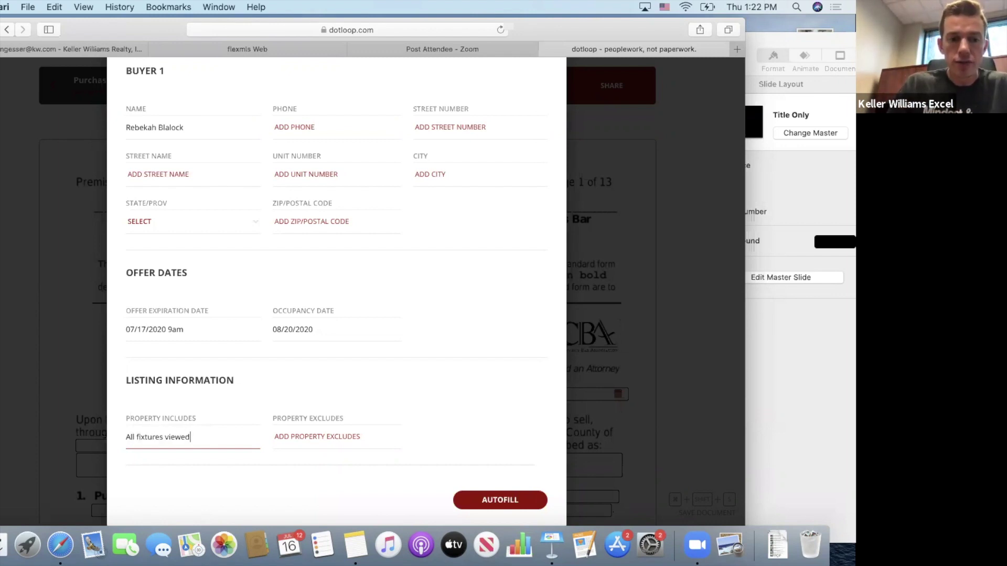
type(" in the home on ")
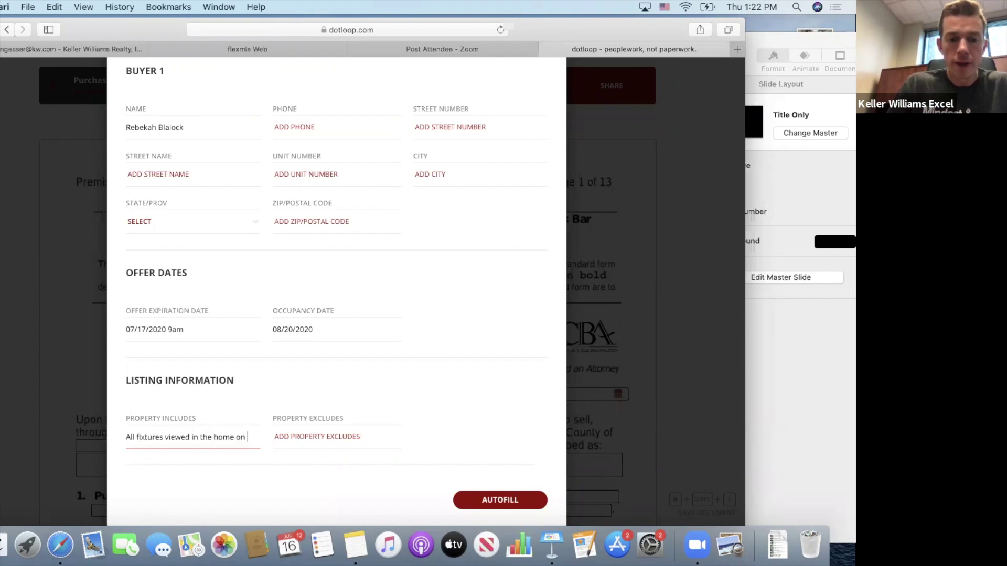
type("7/")
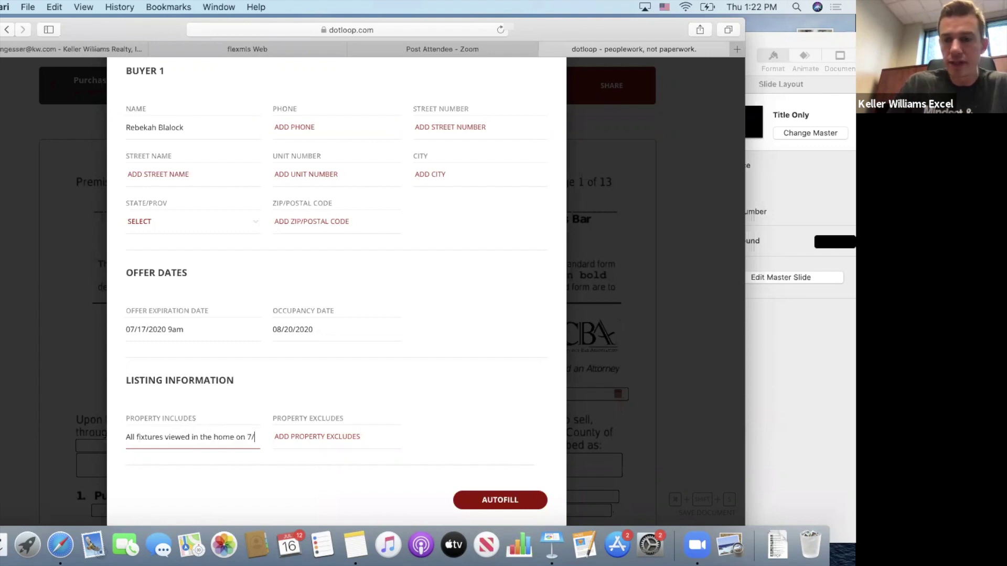
type("16")
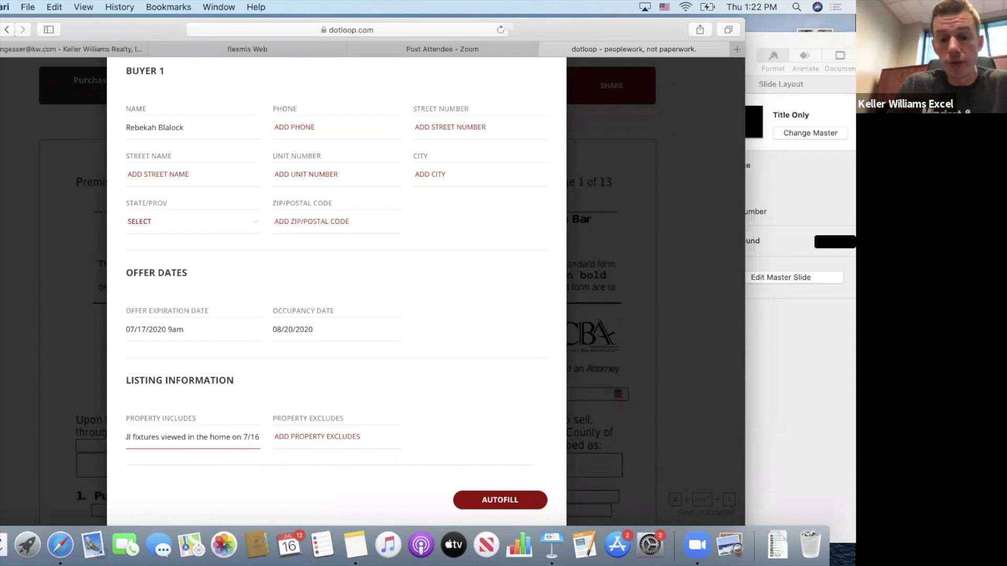
type("/2020")
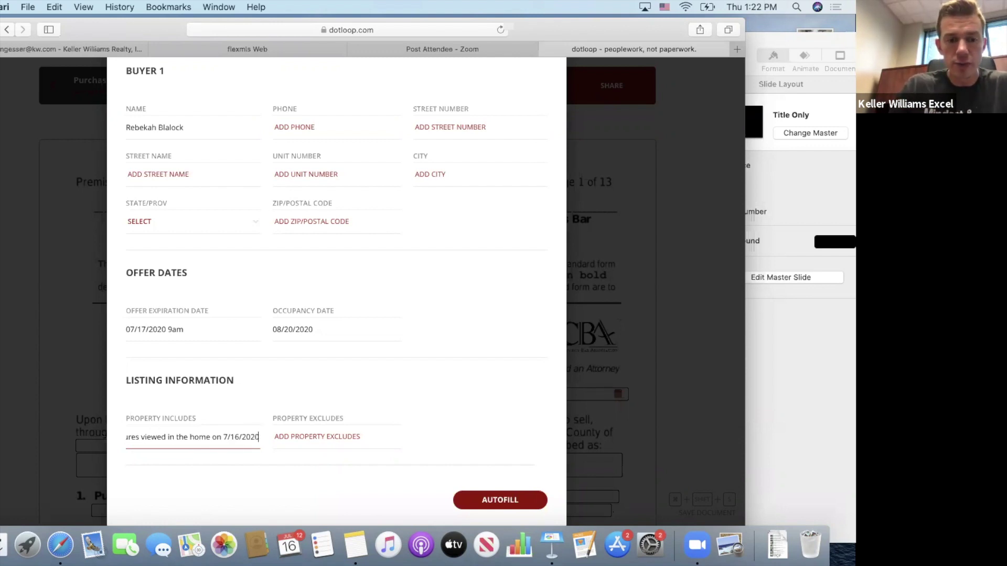
type(", including")
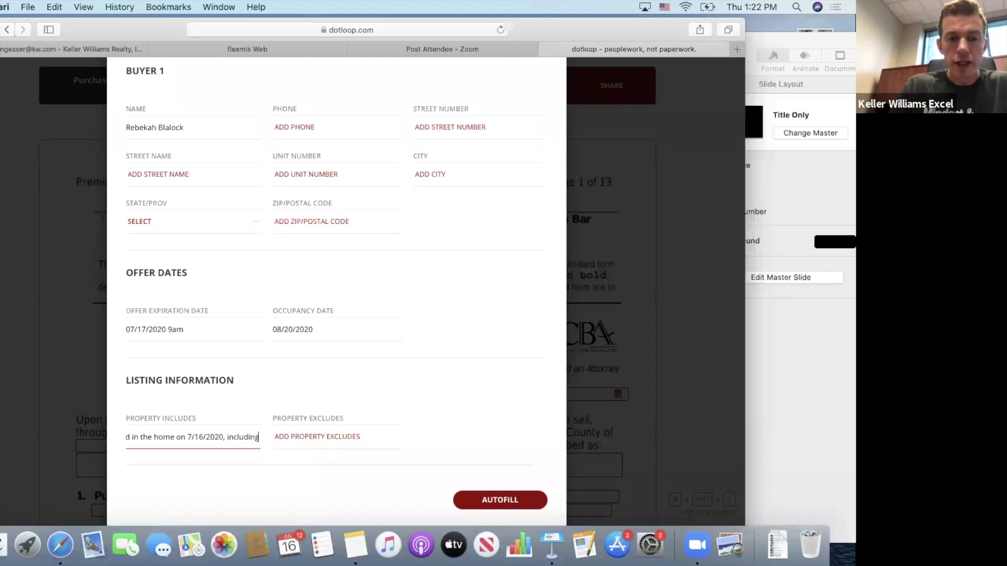
type(" all")
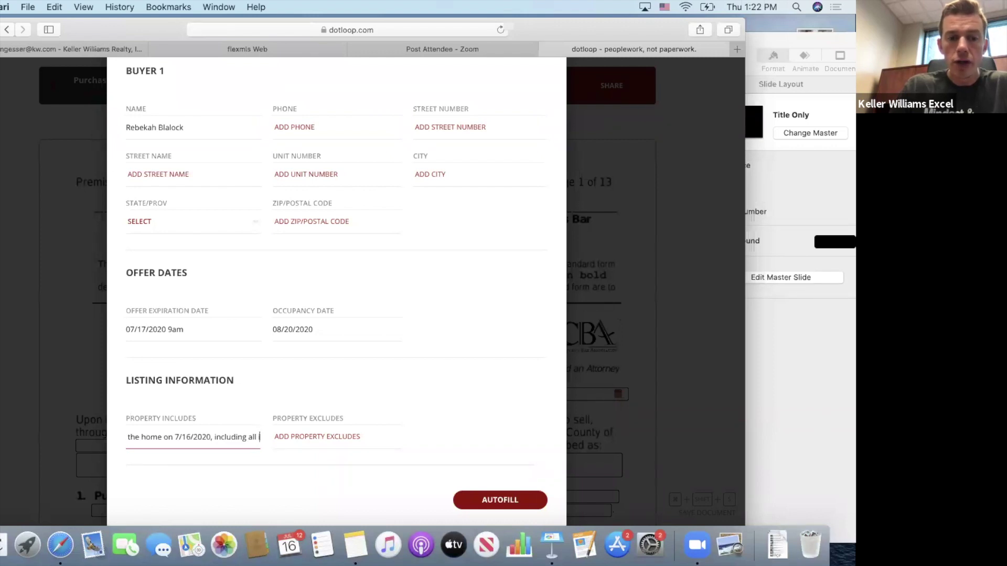
type(" kitchen applia")
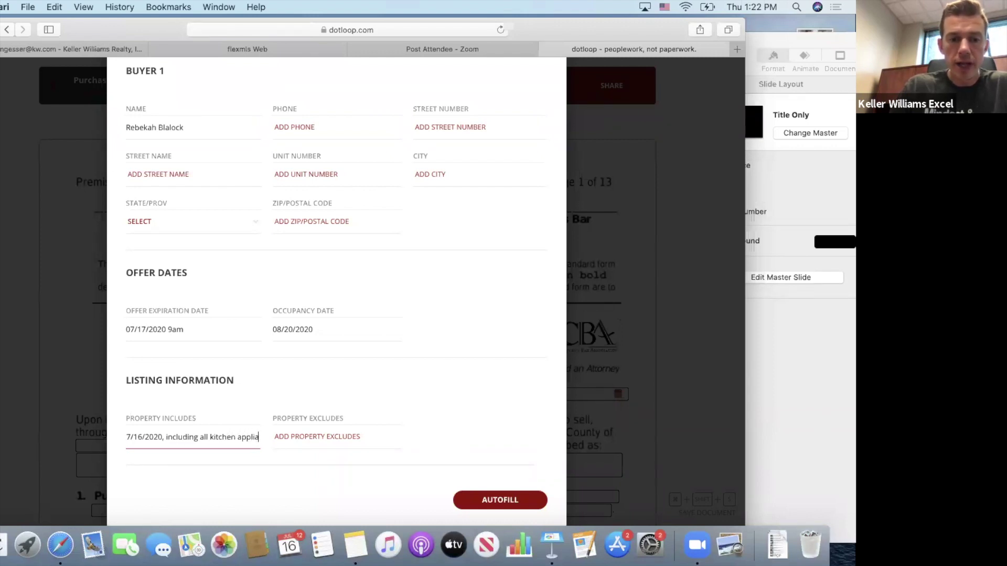
type("nces, light")
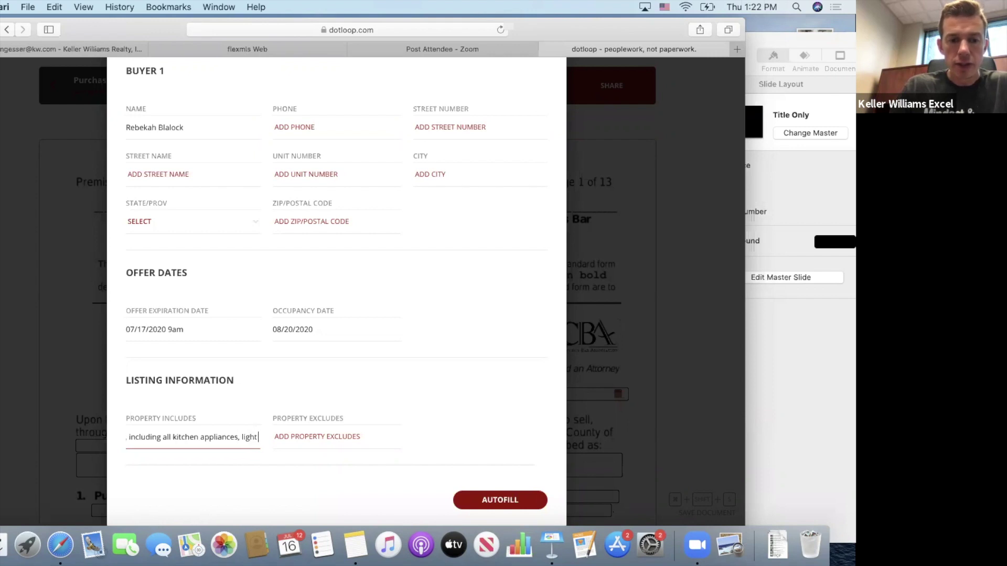
type(" fixtur")
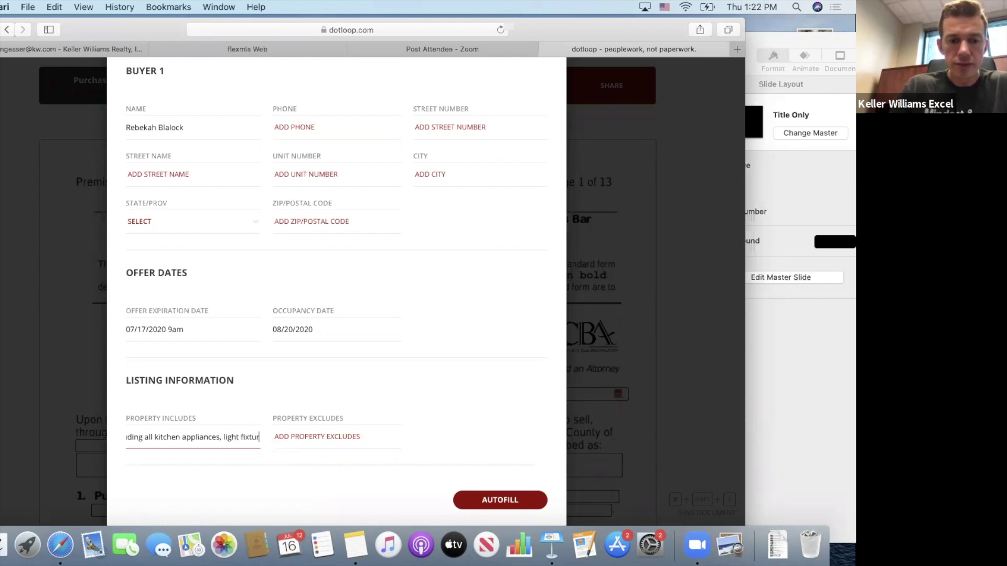
type("es, and window hard")
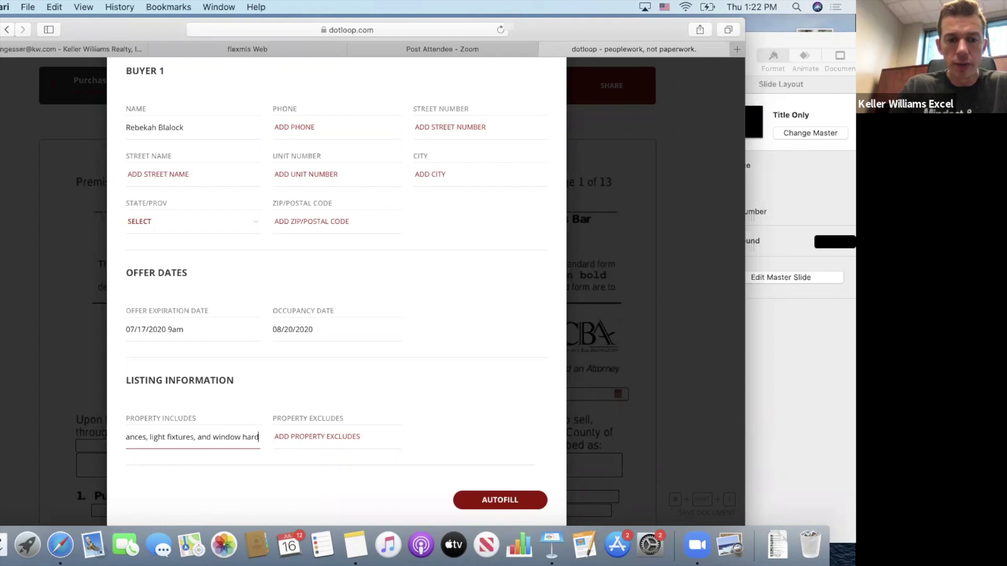
type("ware.")
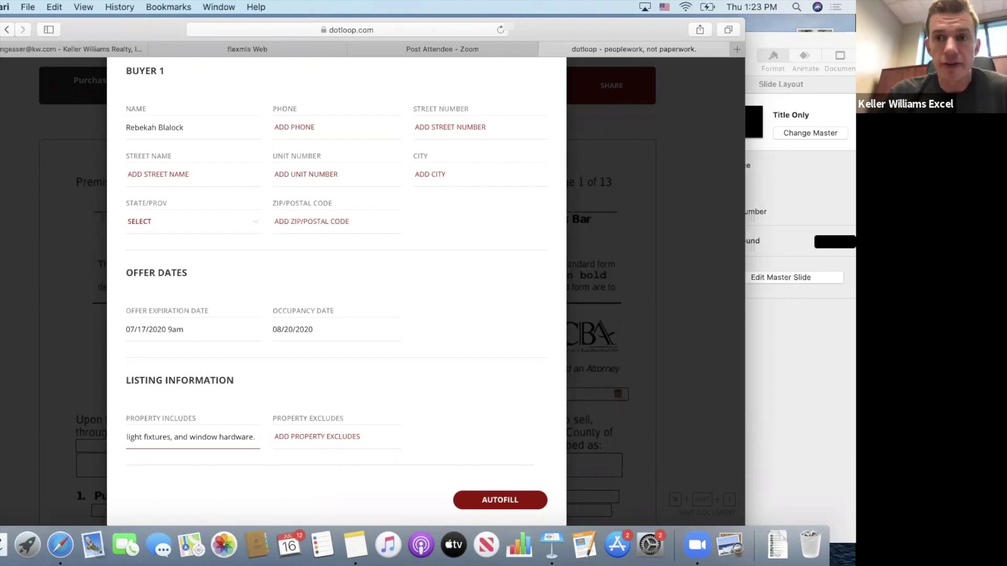
left_click(307, 437)
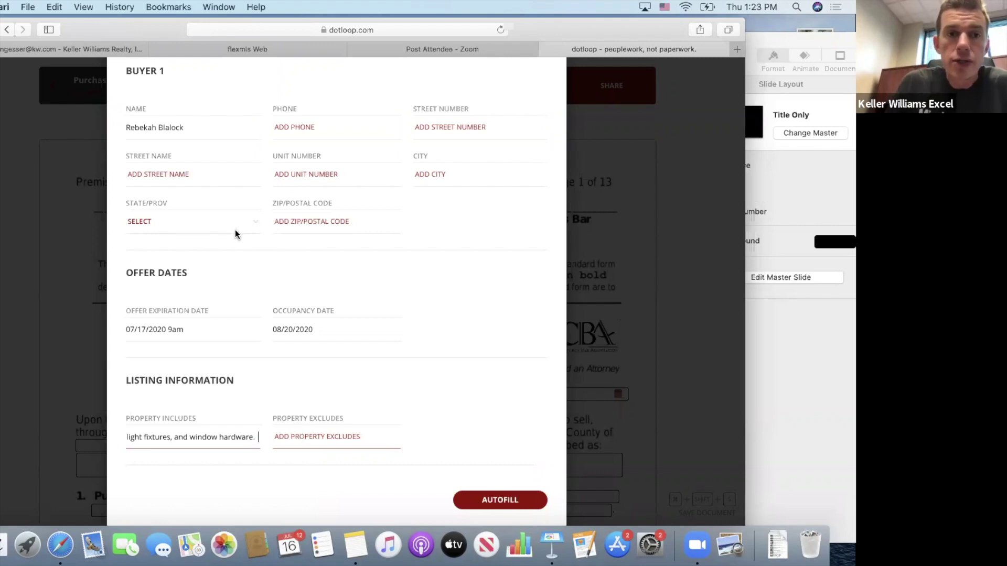
left_click(257, 48)
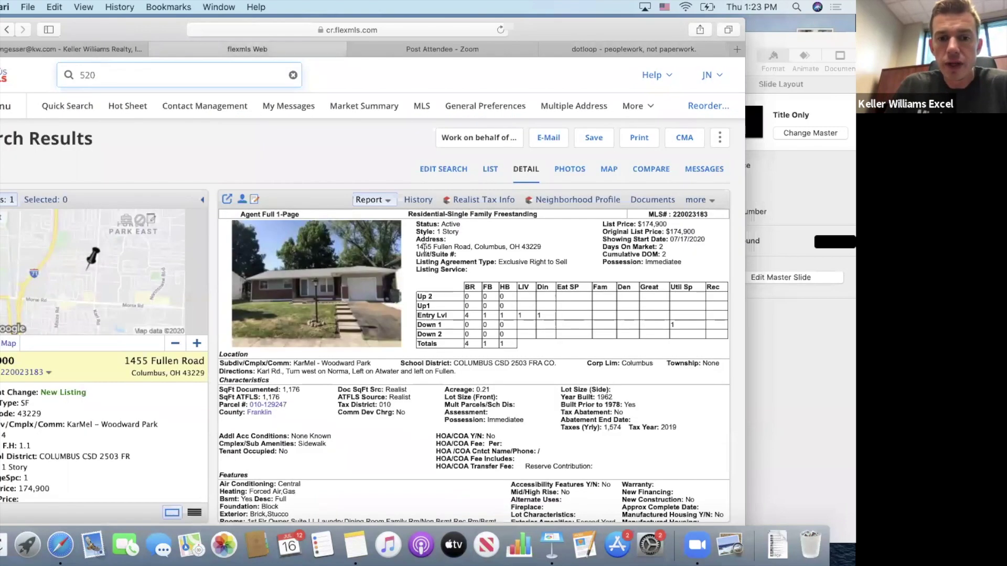
Scroll the Flexmls report to the property description, then go back to dotloop.
scroll(411, 376, "down", 5)
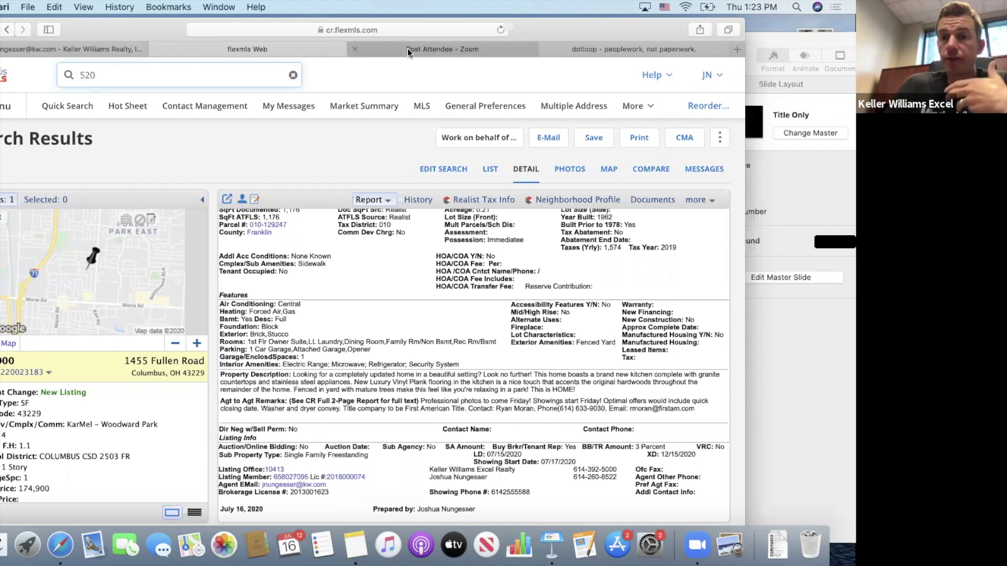
left_click(593, 47)
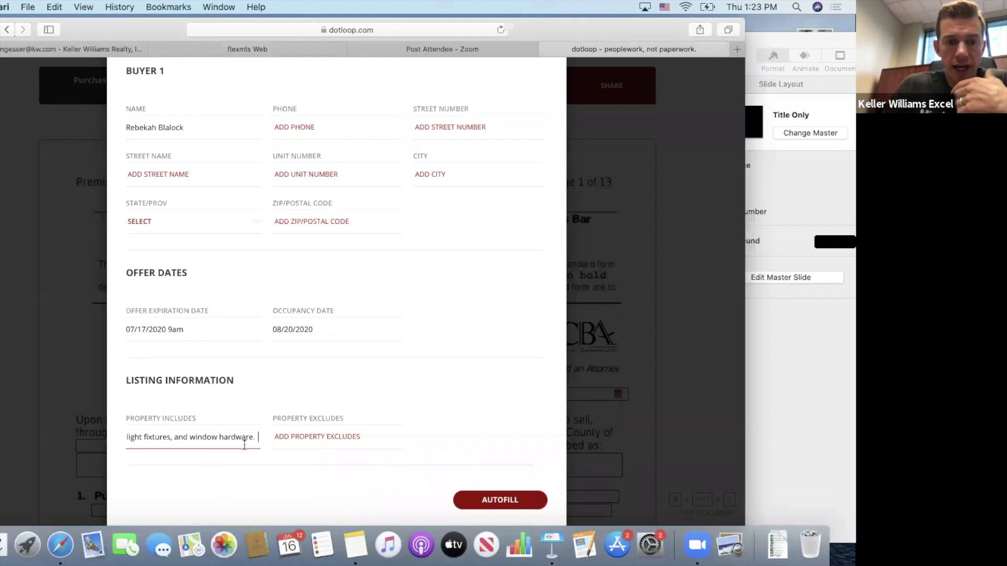
Replace the Property Includes ending with ', and washer and dryer.'.
key("BackSpace")
key("BackSpace")
type(", and")
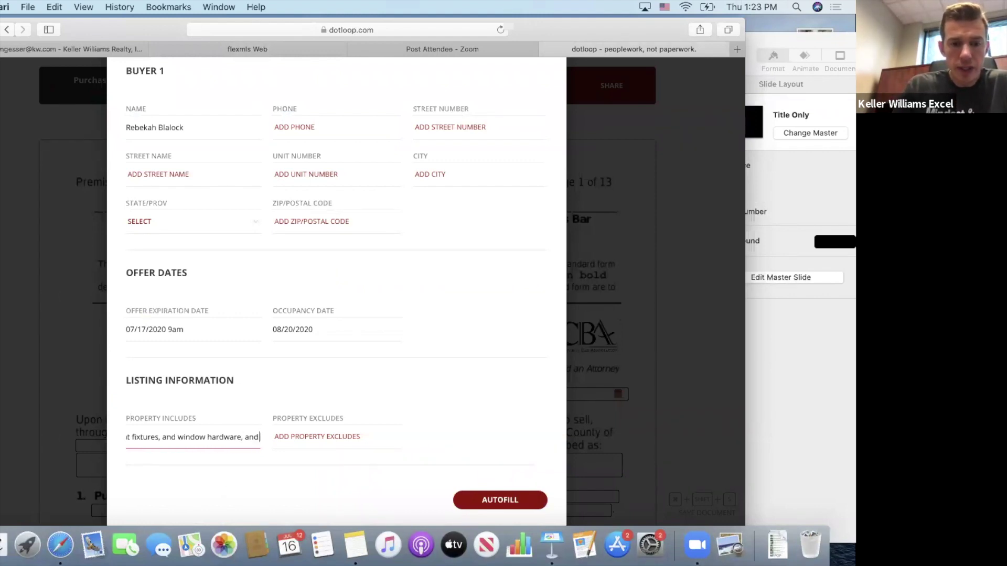
type(" washer and dry")
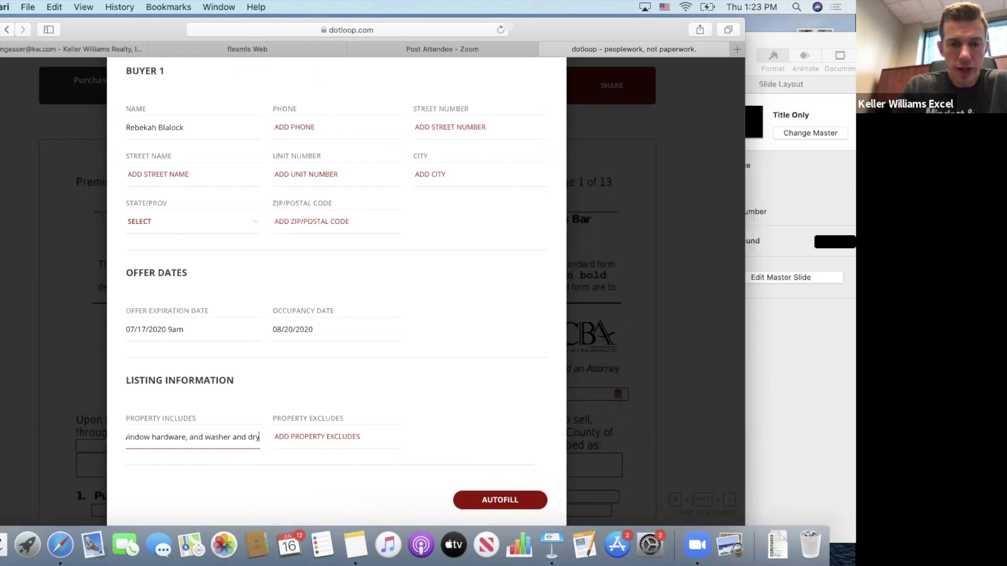
type("er.")
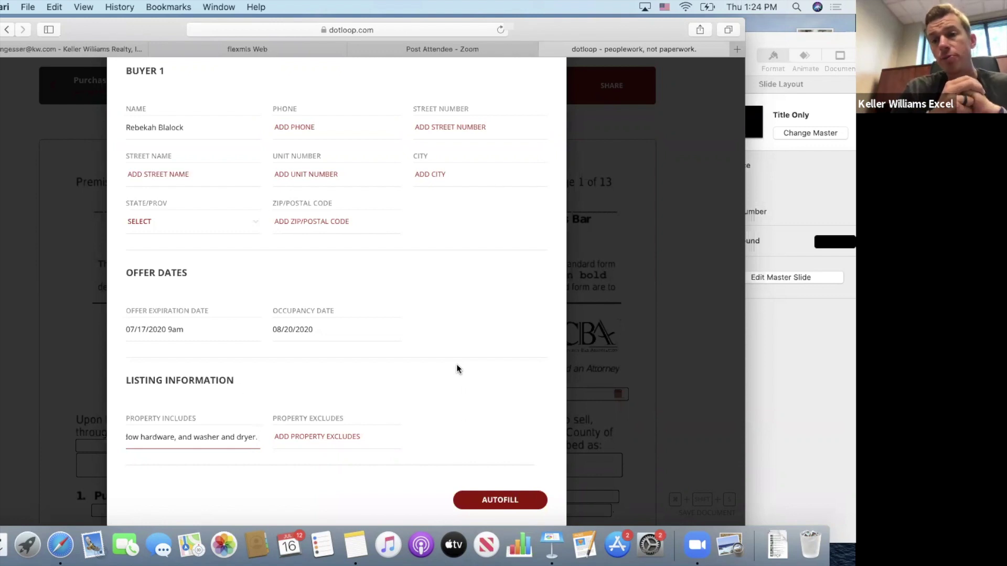
Apply AUTOFILL to the Purchase Contract and review its 31 filled fields.
left_click(501, 501)
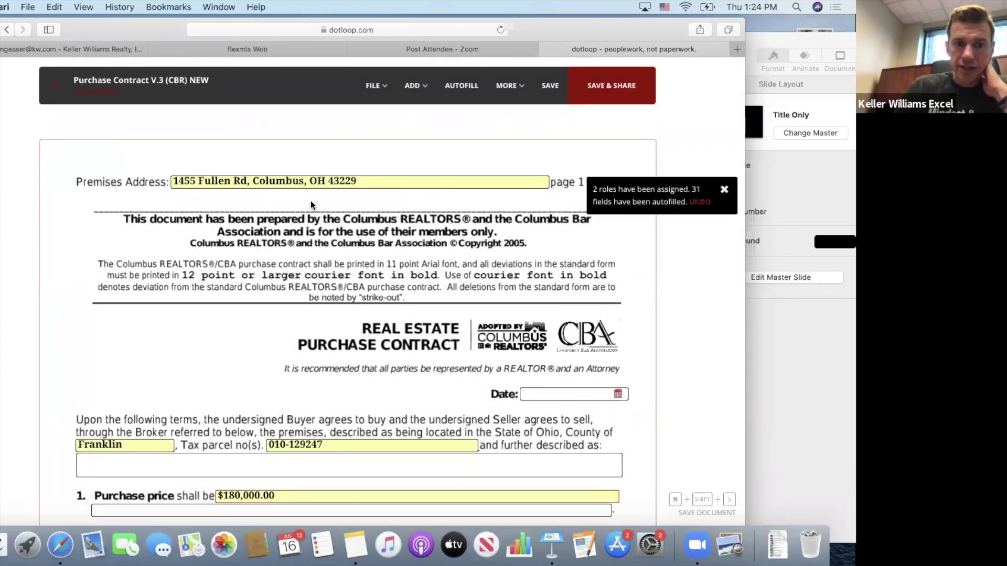
scroll(251, 242, "down", 8)
scroll(253, 242, "up", 5)
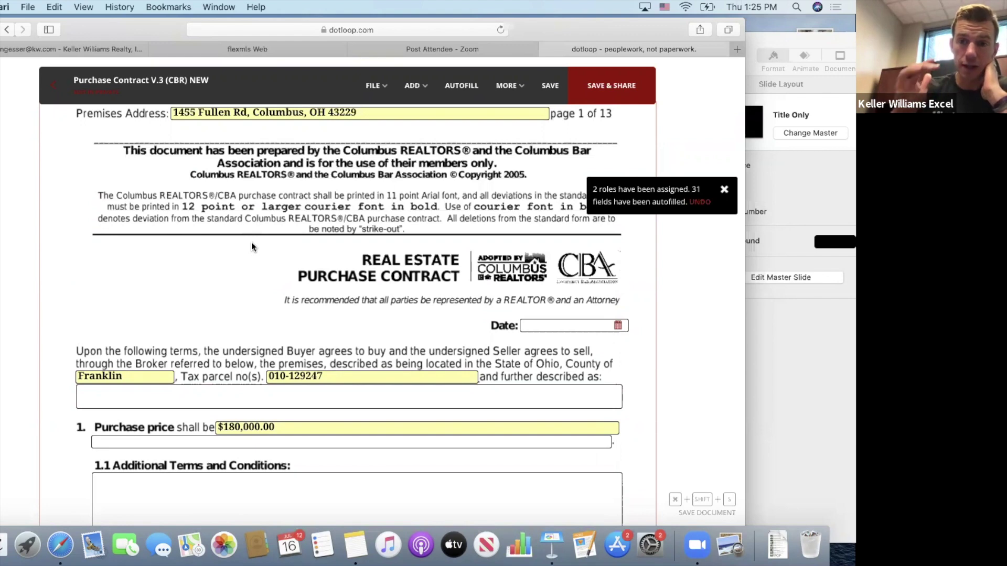
scroll(269, 261, "down", 1)
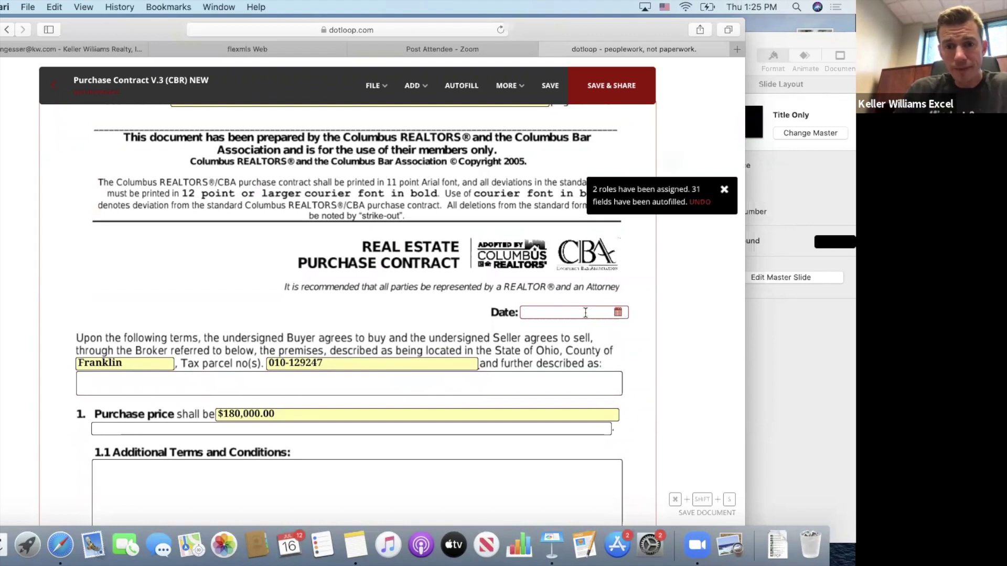
Date the contract July 16, 2020 and describe the premises as a 4 bedroom 1.5 bathroom home.
left_click(584, 314)
left_click(598, 398)
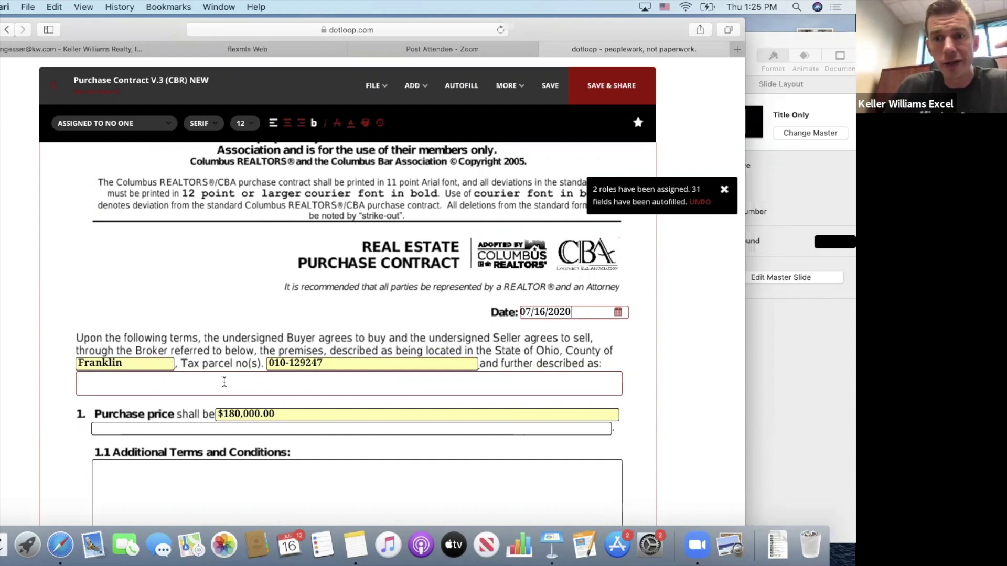
left_click(224, 382)
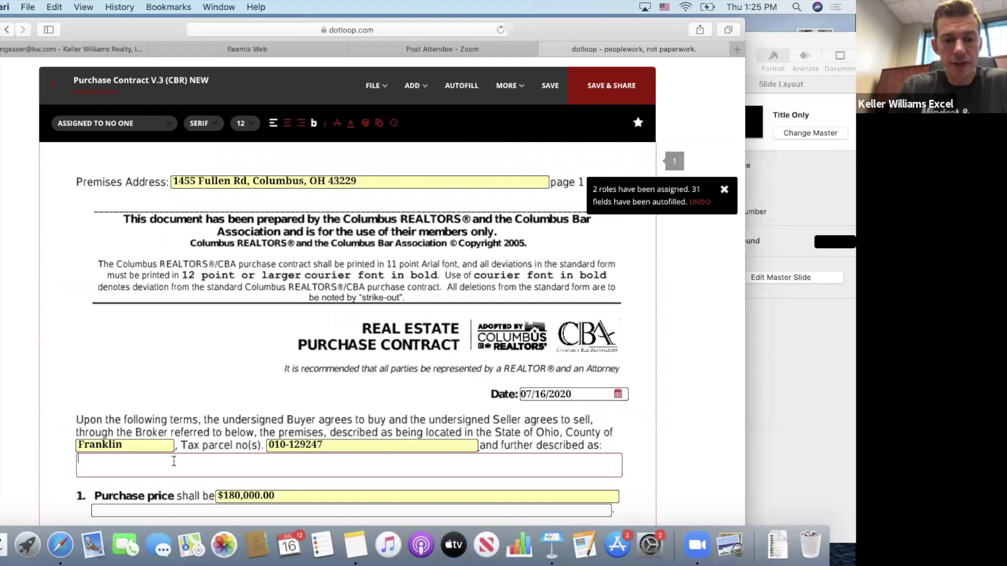
type("4 bedroom ")
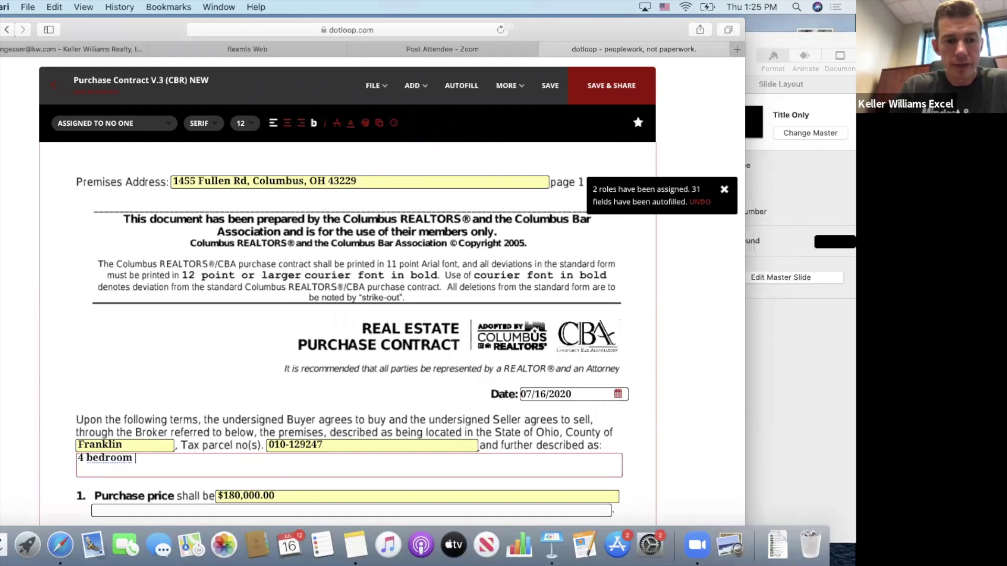
type("1.5 bat")
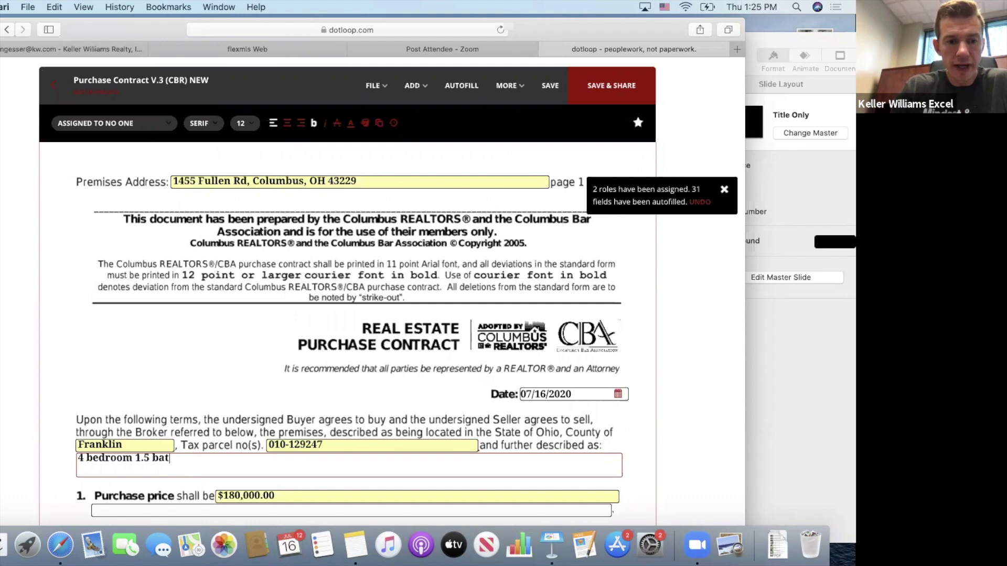
type("hroom home loc")
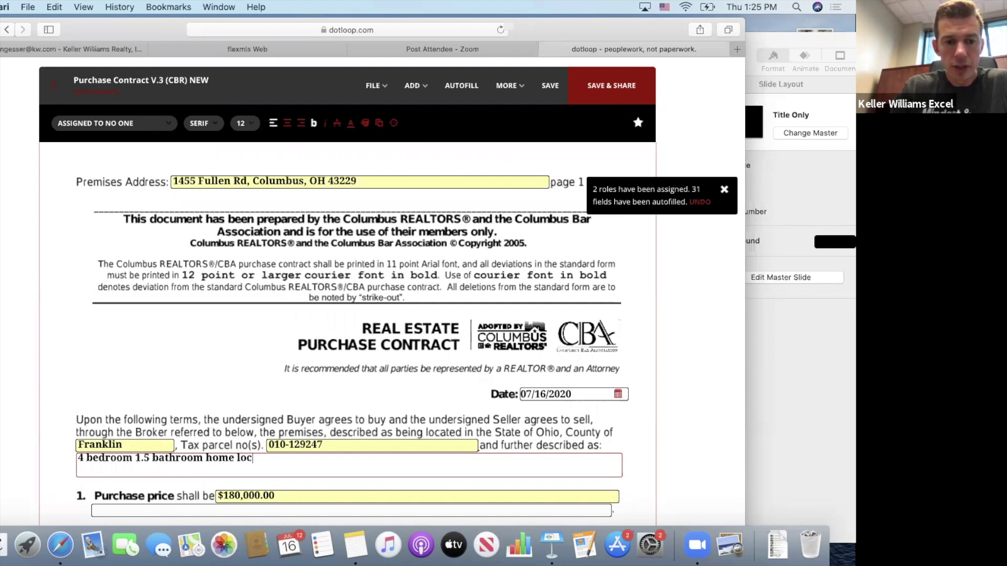
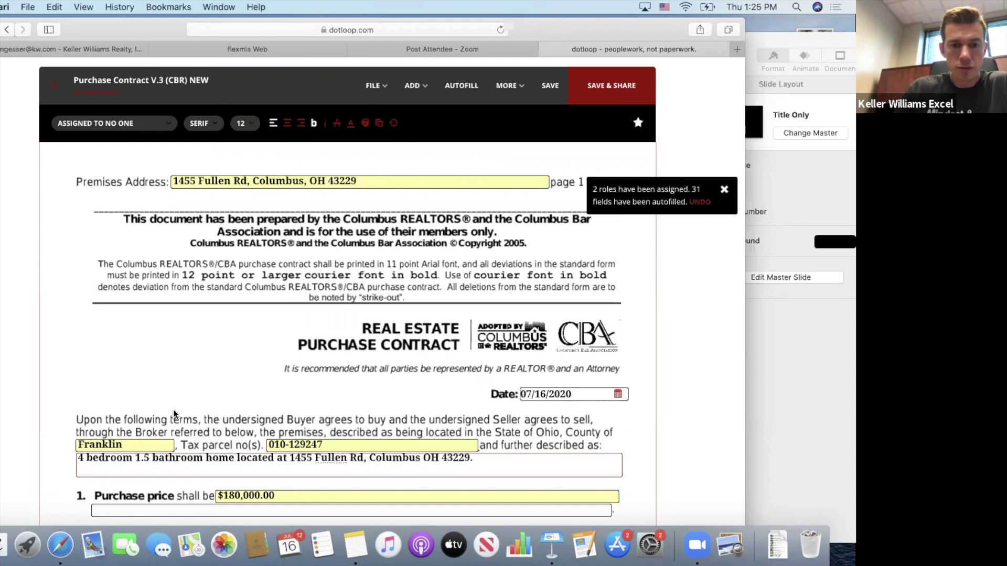
scroll(176, 414, "down", 5)
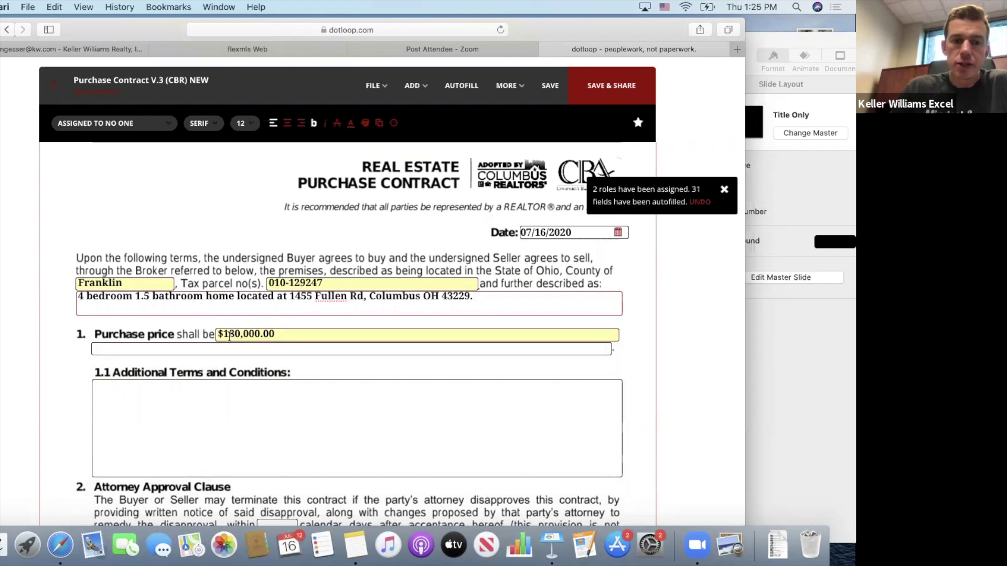
Spell out the $180,000.00 price as 'One hundred eighty thousand dollars and zero cents.'.
left_click(207, 350)
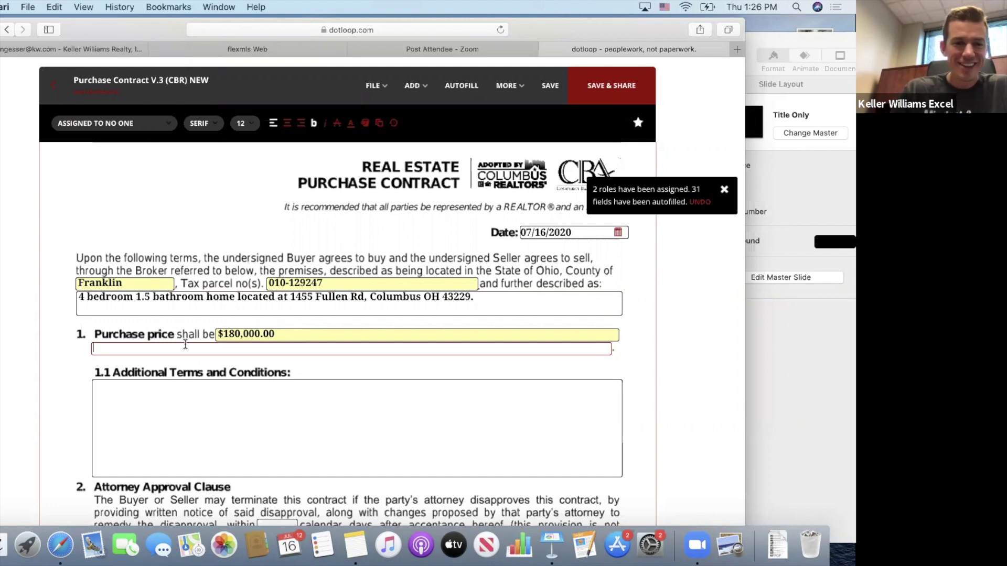
type("One h")
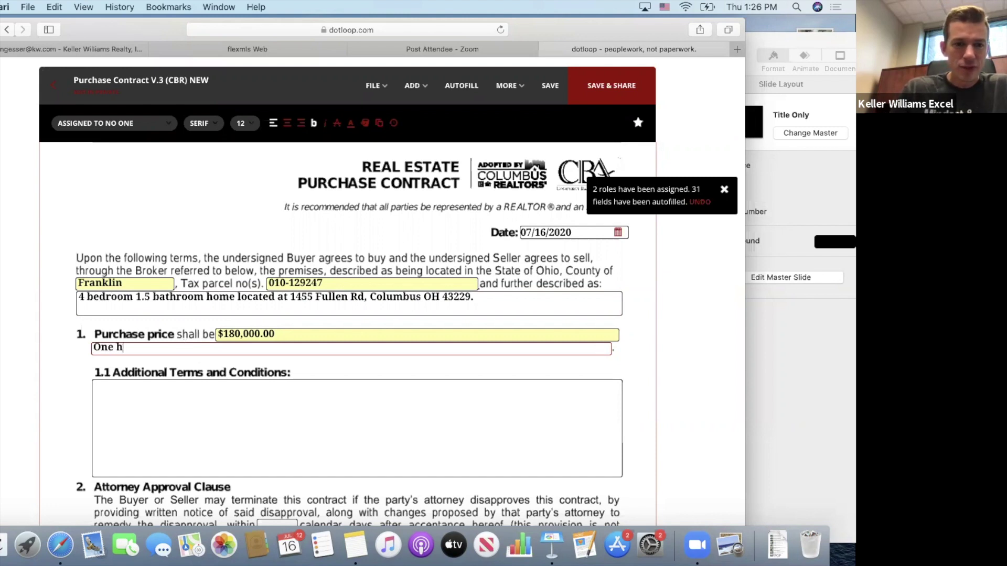
type("undred eigh")
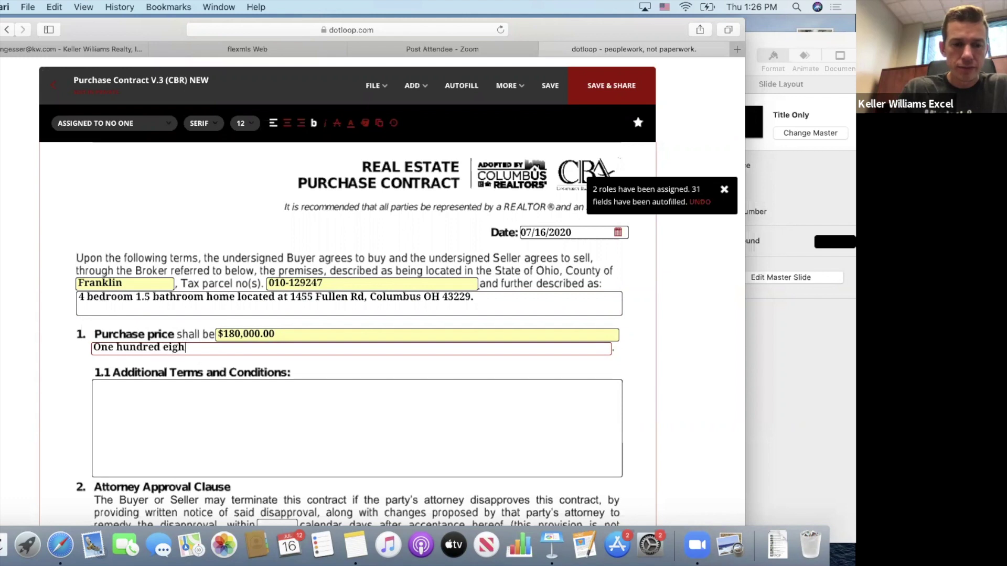
type("ty thousand dol")
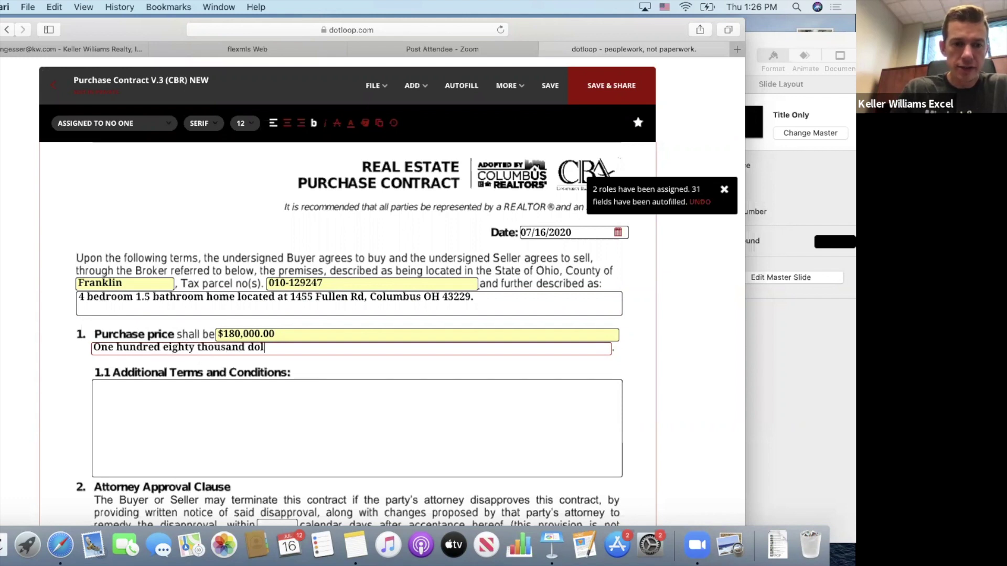
type("lars and zero cents.")
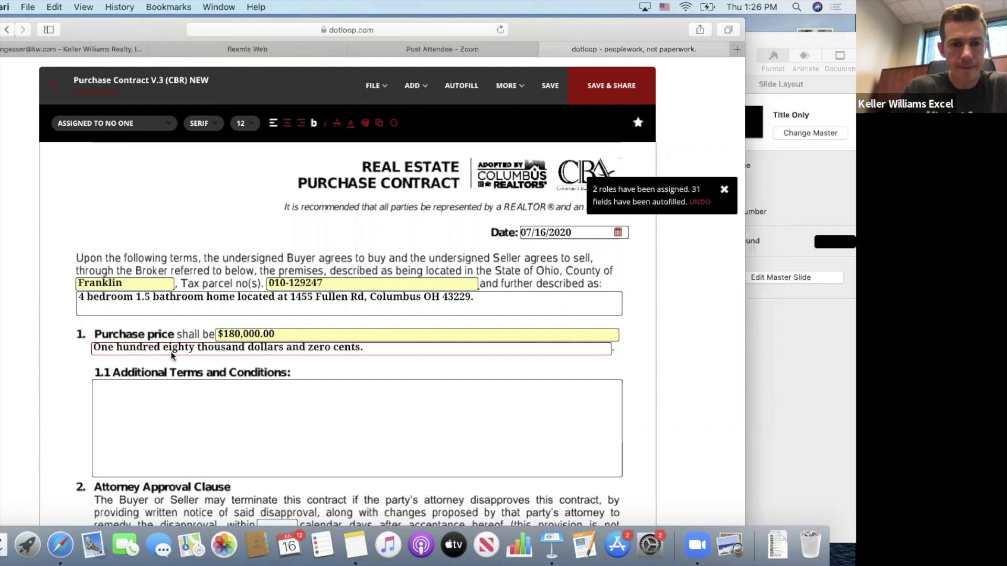
left_click(117, 388)
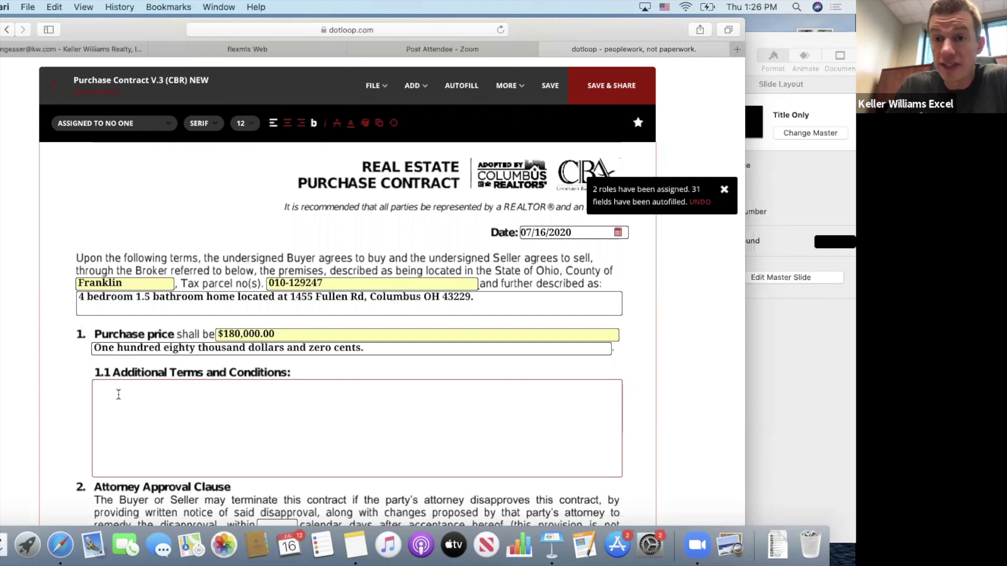
scroll(42, 386, "down", 5)
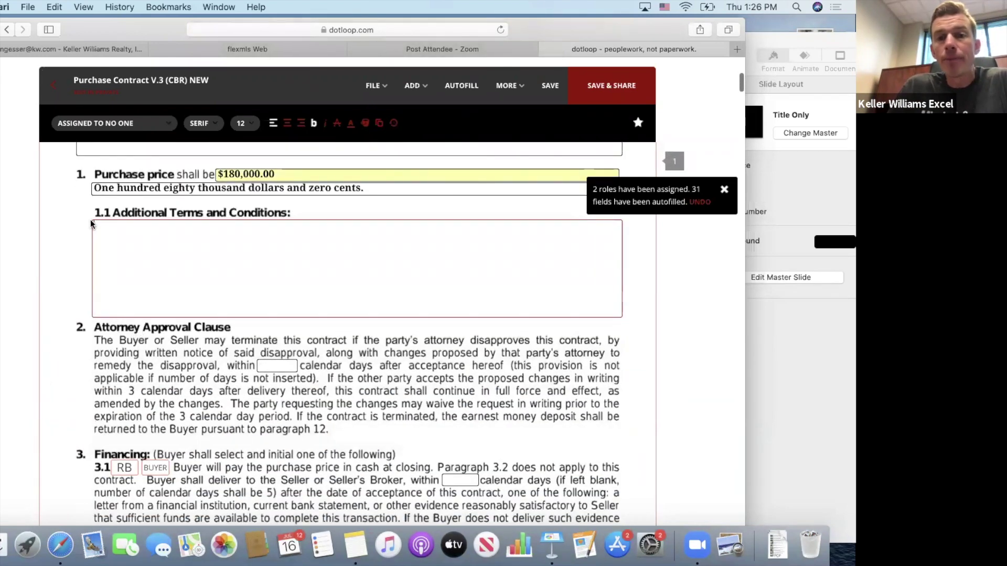
scroll(84, 215, "up", 2)
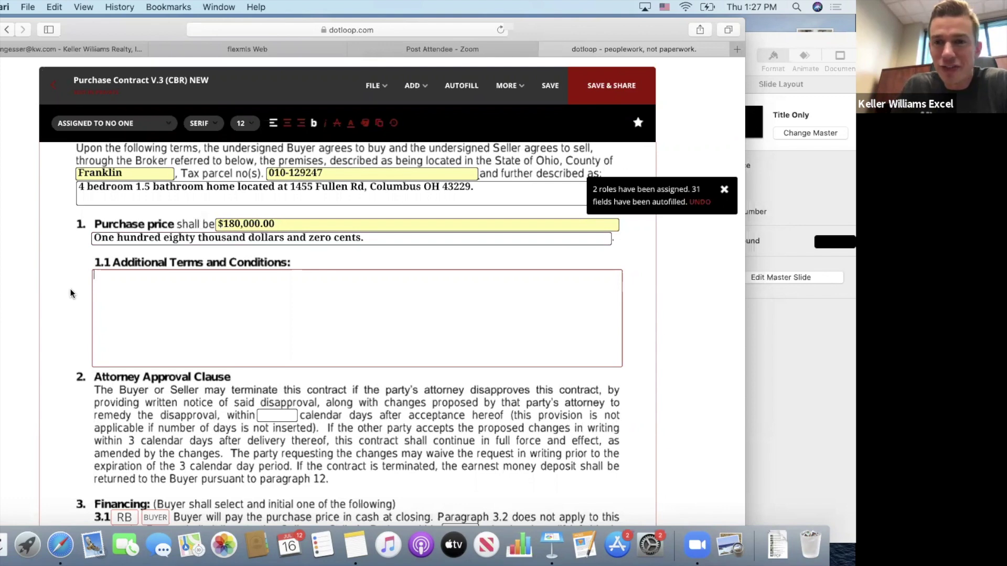
scroll(73, 294, "down", 5)
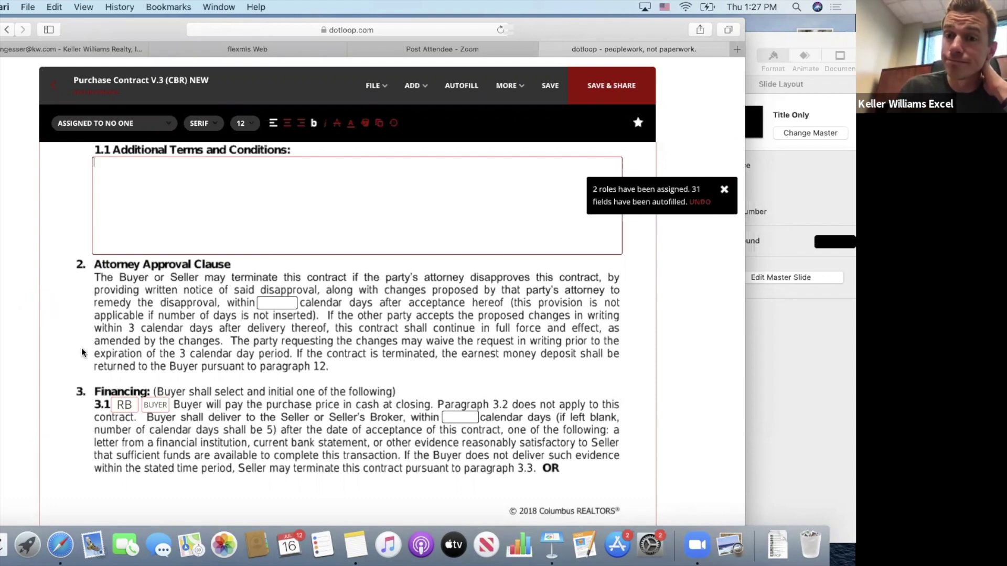
scroll(82, 351, "down", 5)
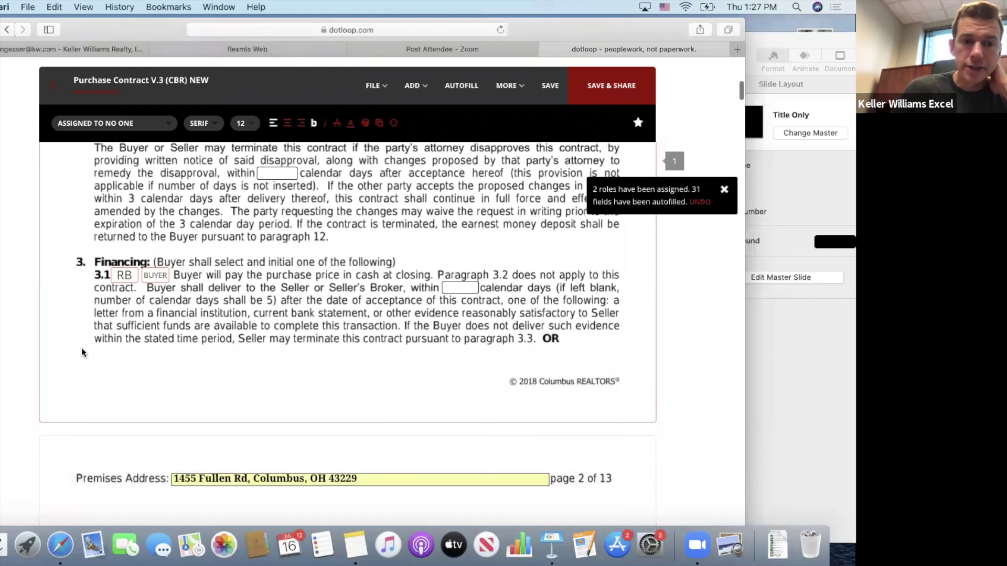
scroll(81, 348, "down", 2)
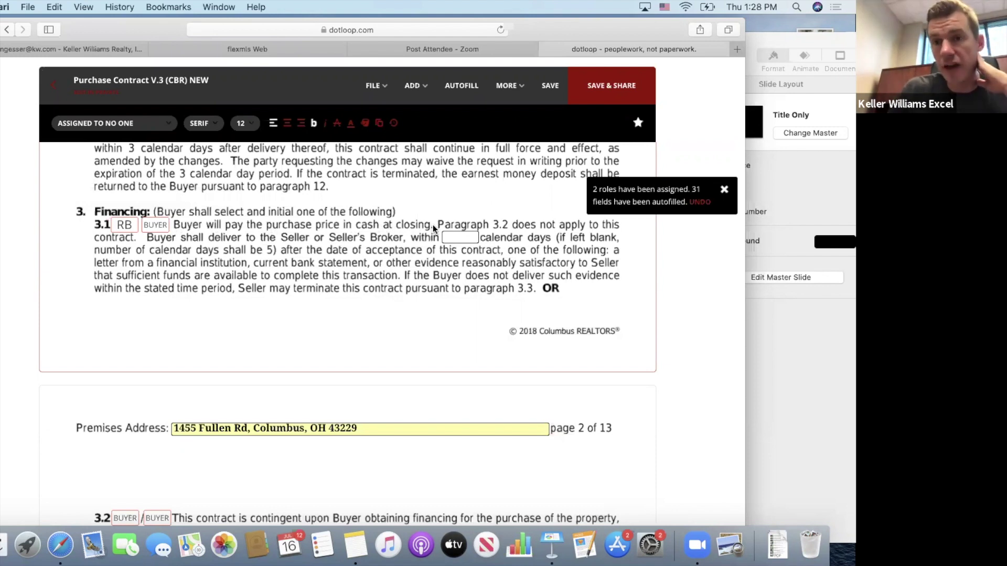
Set Assigned To to No One for both 3.1 cash-purchase buyer initials fields.
left_click(125, 227)
scroll(106, 360, "down", 5)
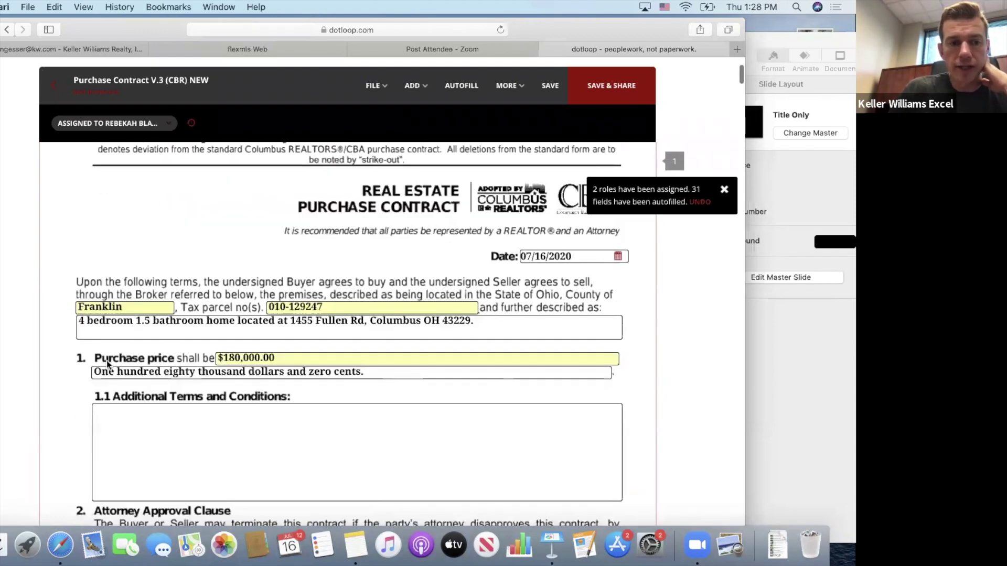
scroll(107, 364, "down", 5)
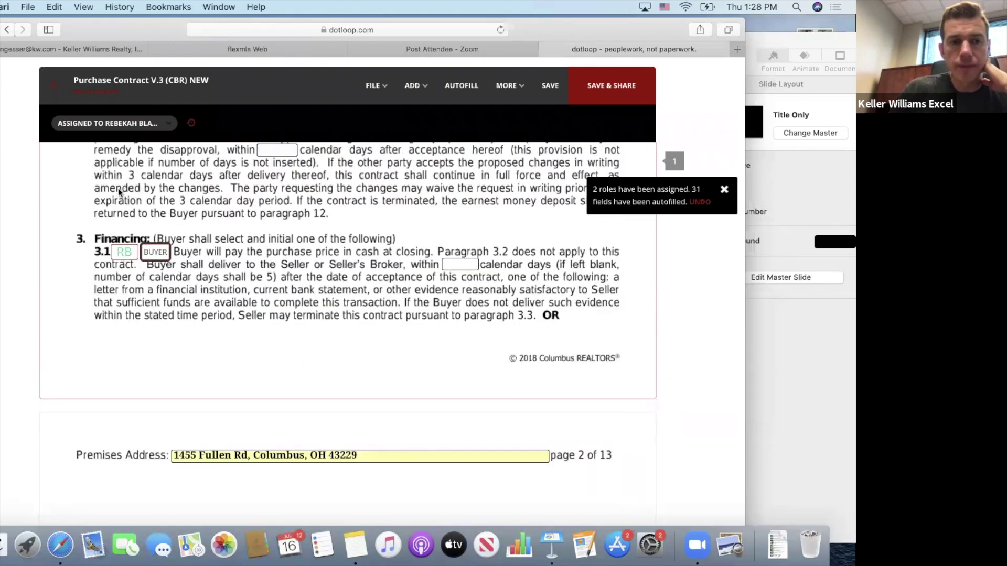
left_click(118, 124)
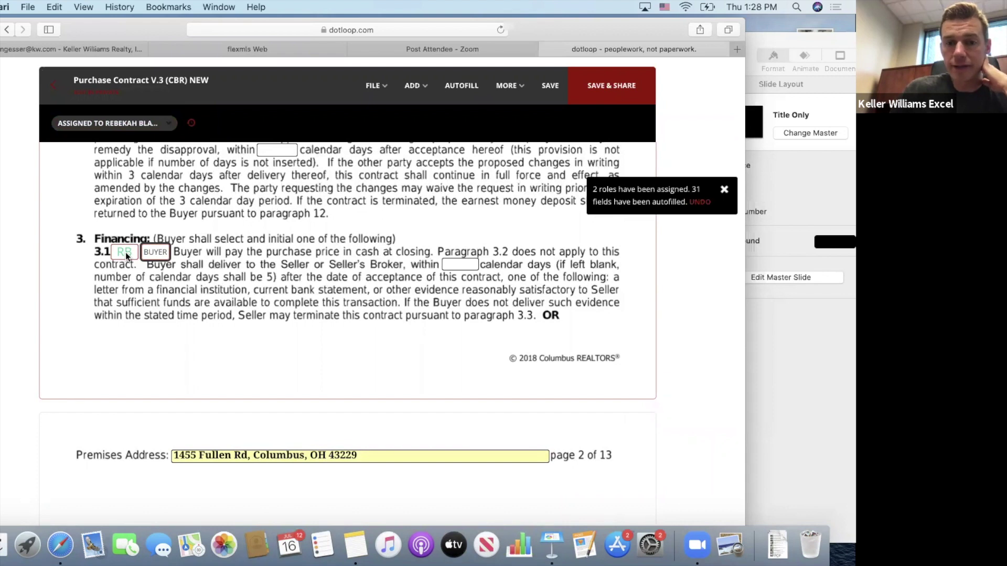
mouse_move(128, 126)
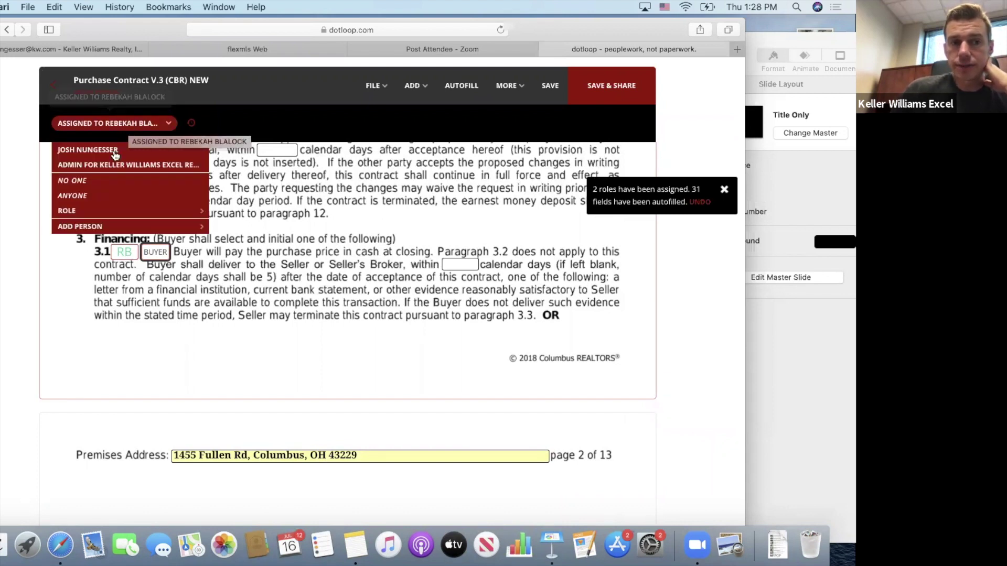
left_click(98, 182)
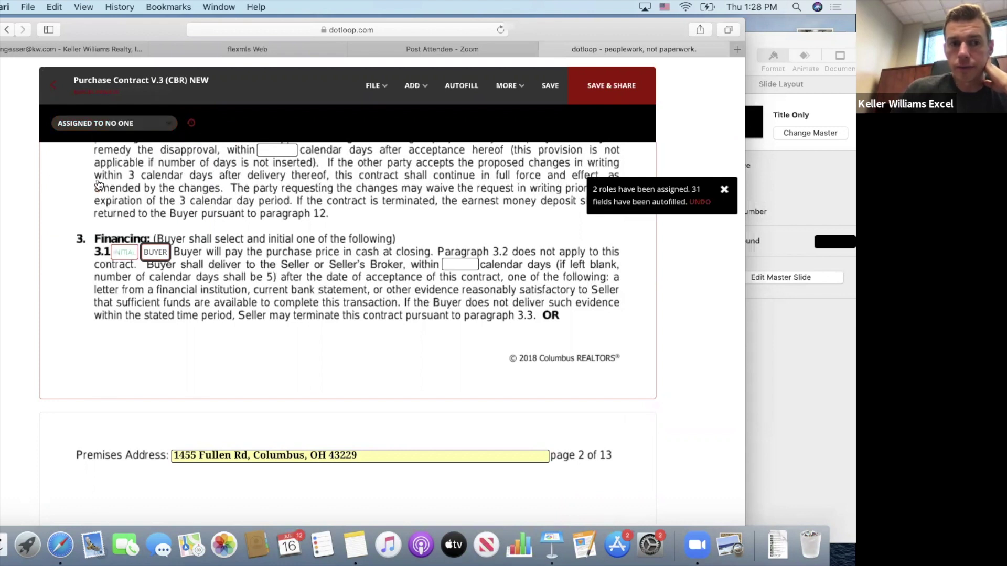
left_click(156, 253)
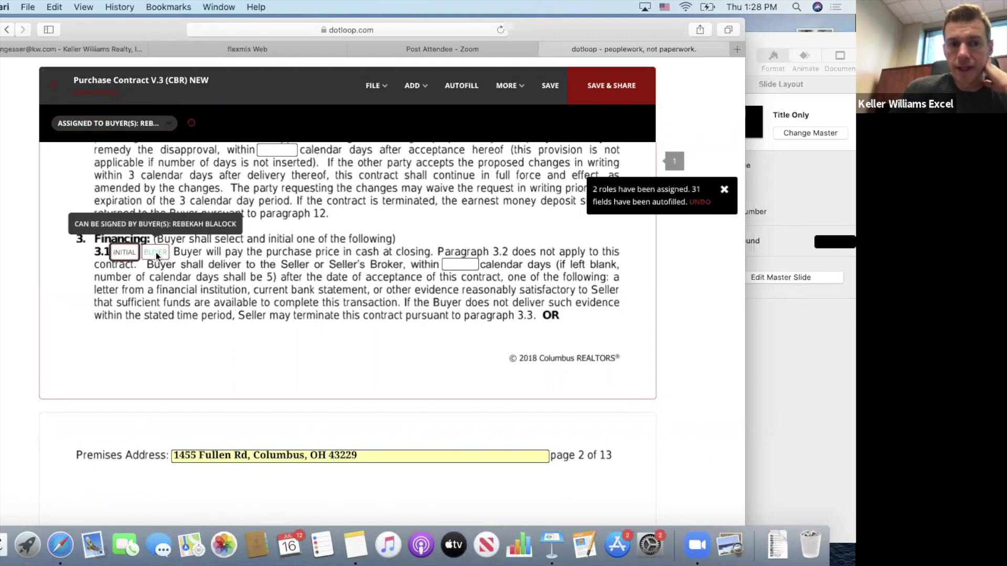
left_click(133, 122)
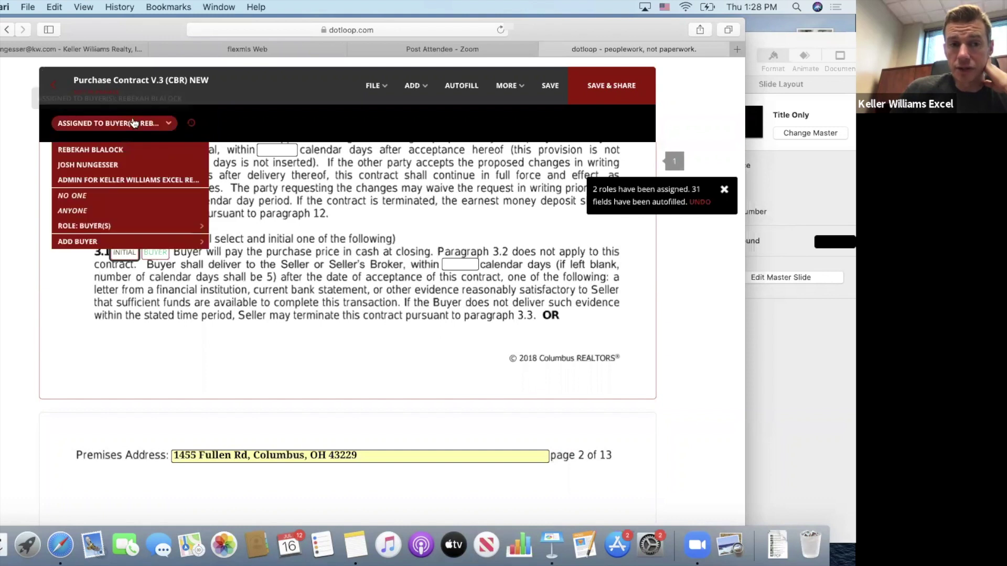
left_click(73, 195)
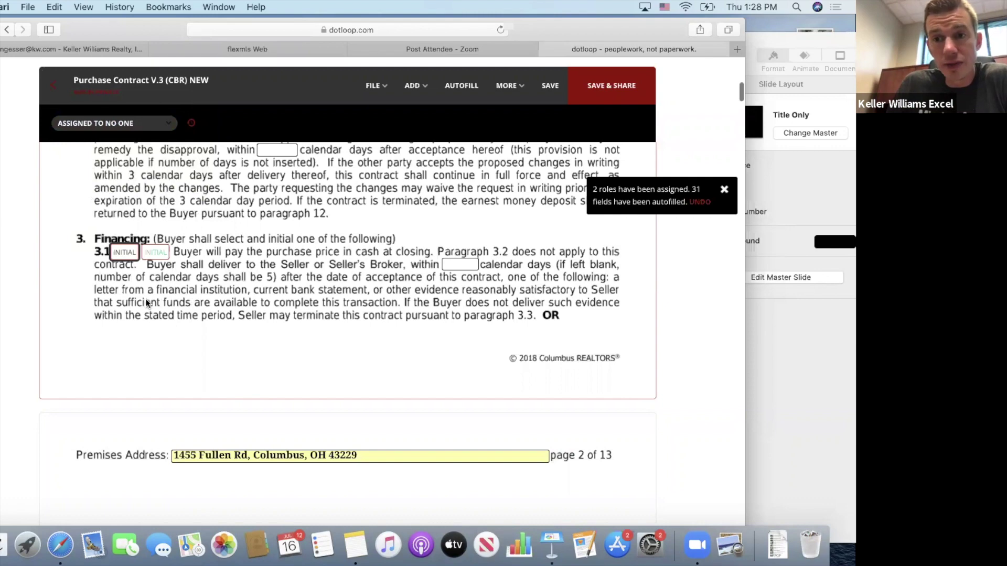
scroll(147, 303, "down", 3)
scroll(147, 303, "down", 8)
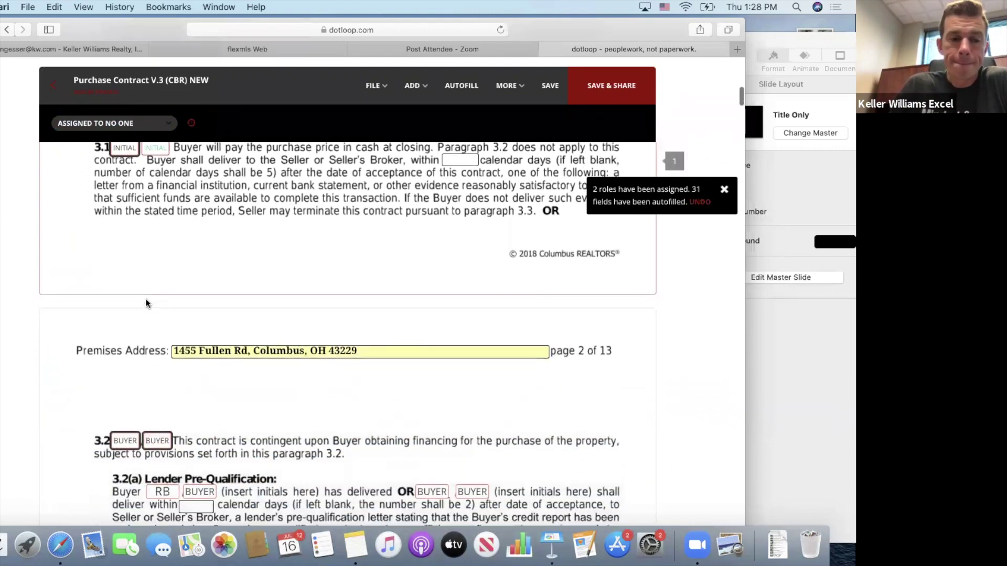
Assign the first 3.2 BUYER initials field to the buyer through Assigned To.
scroll(146, 303, "down", 3)
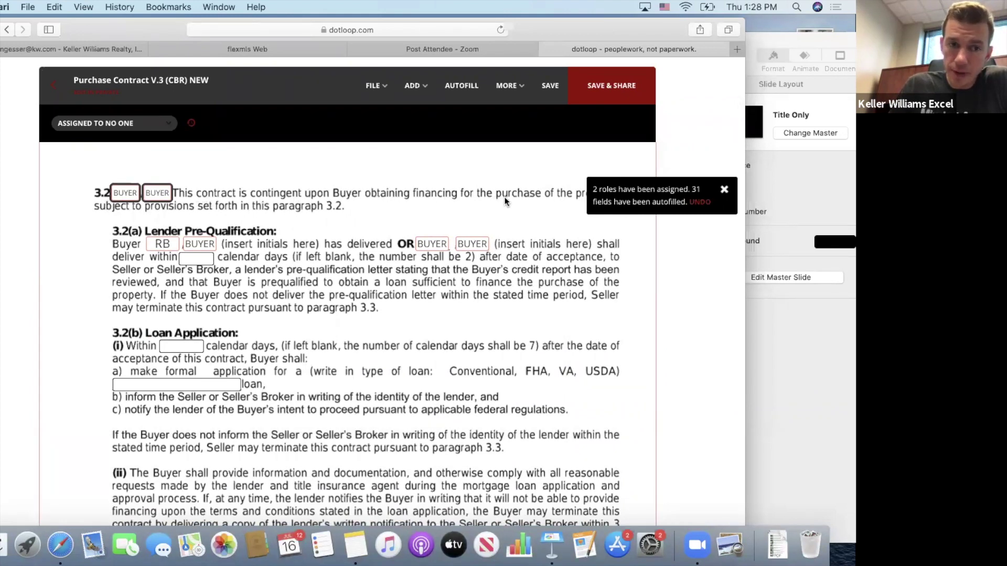
mouse_move(130, 194)
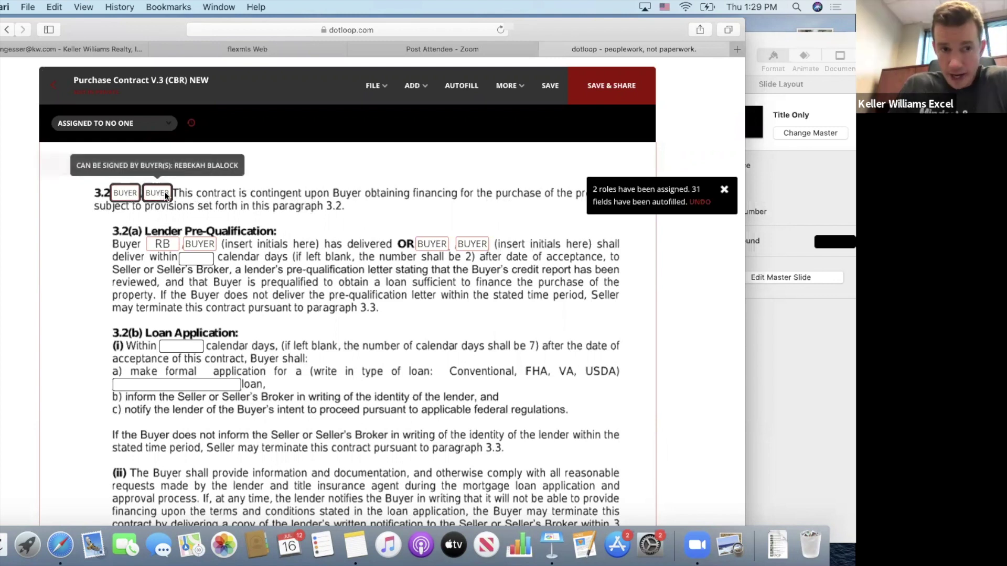
left_click(131, 194)
left_click(120, 125)
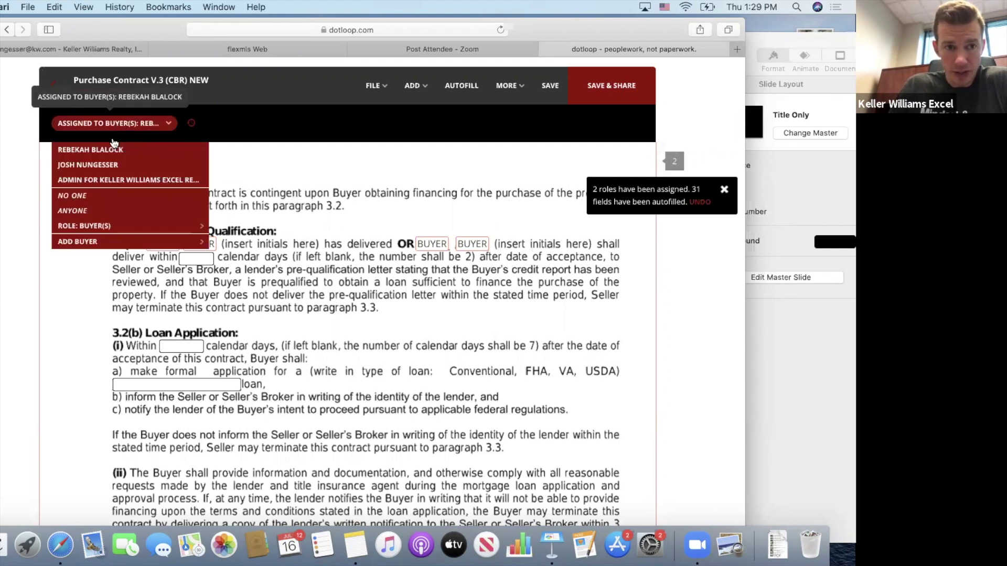
left_click(109, 151)
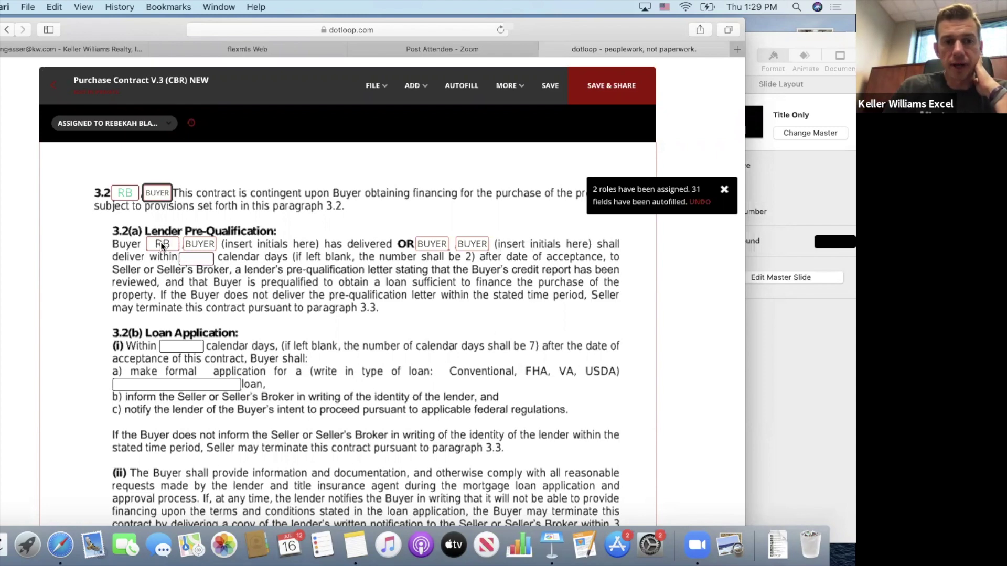
scroll(175, 301, "down", 4)
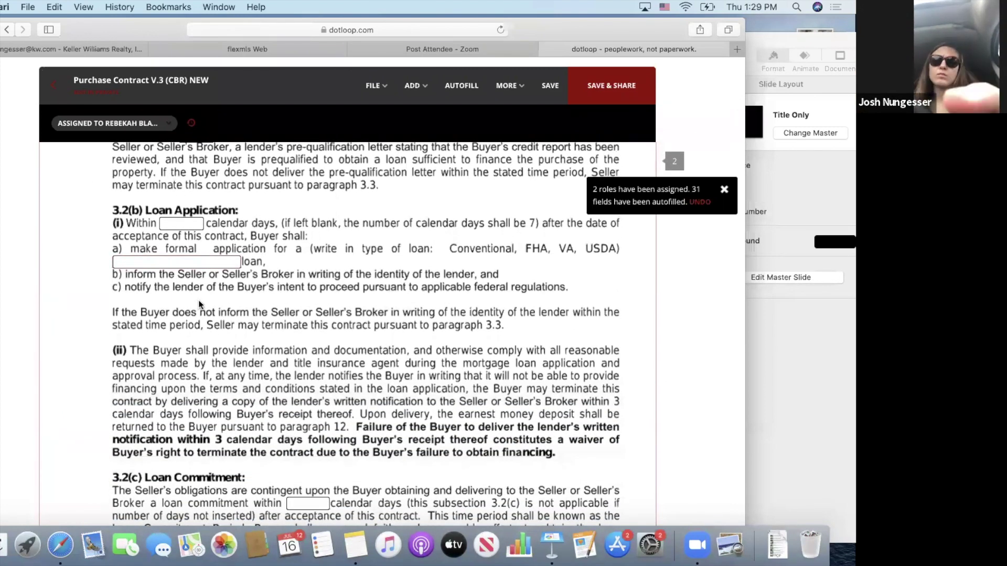
left_click(170, 224)
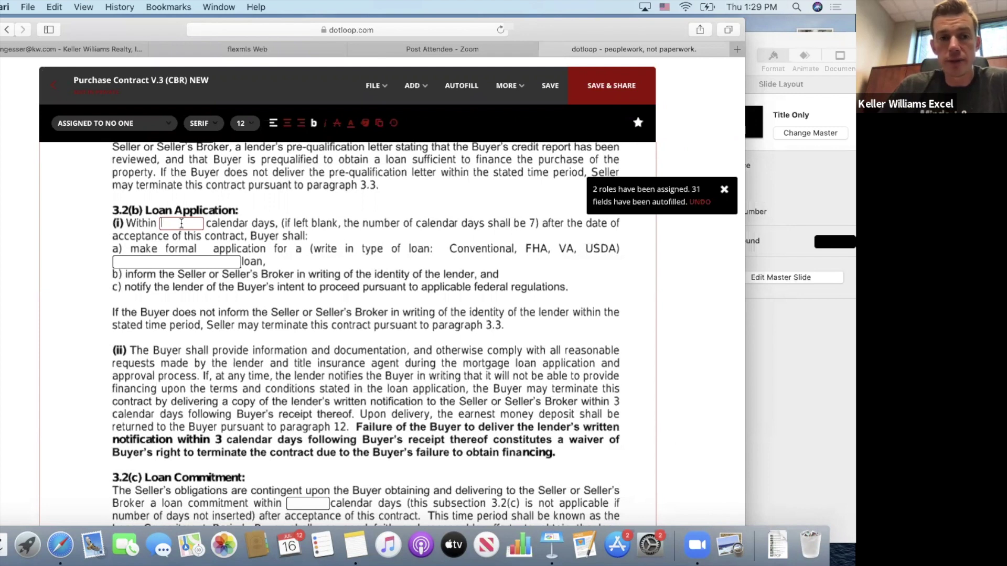
Enter 7 days for the 3.2(b) loan application and Conventional as the loan type.
type("7")
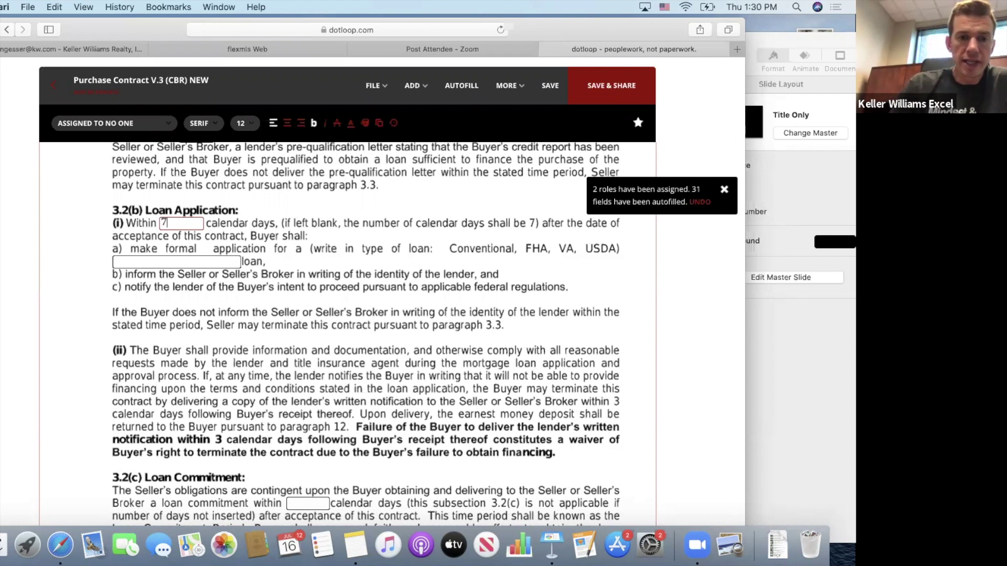
left_click(175, 261)
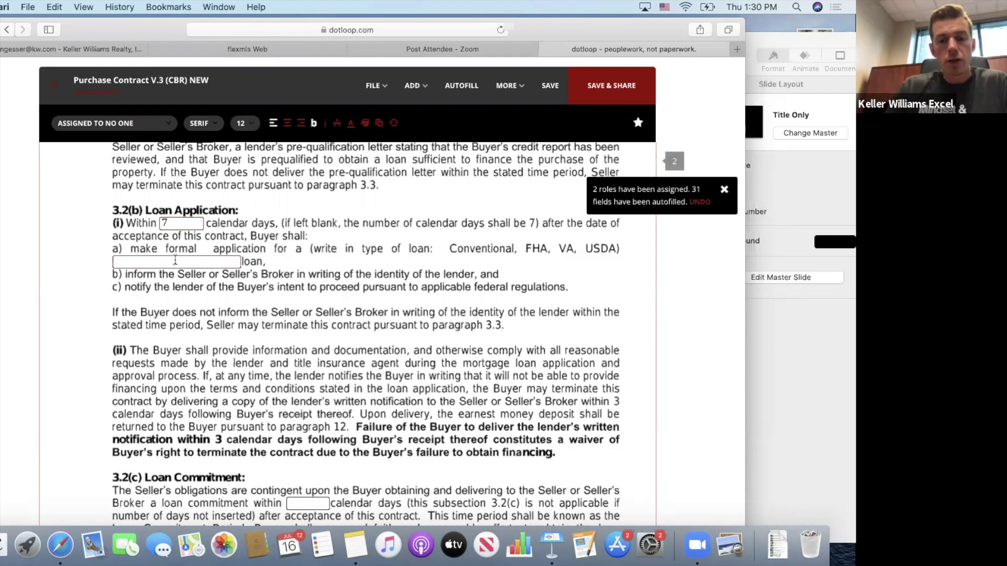
type("Conven")
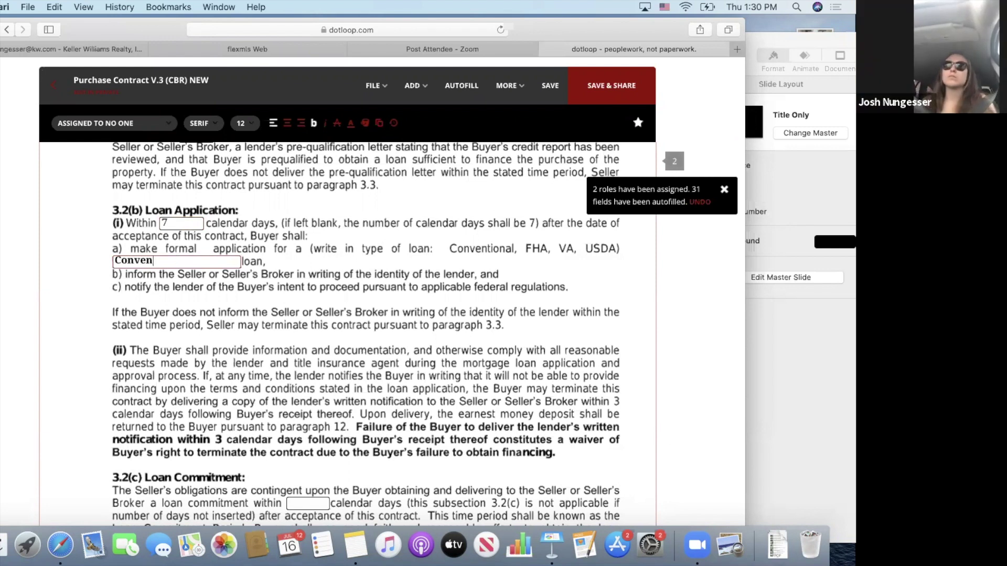
type("tional")
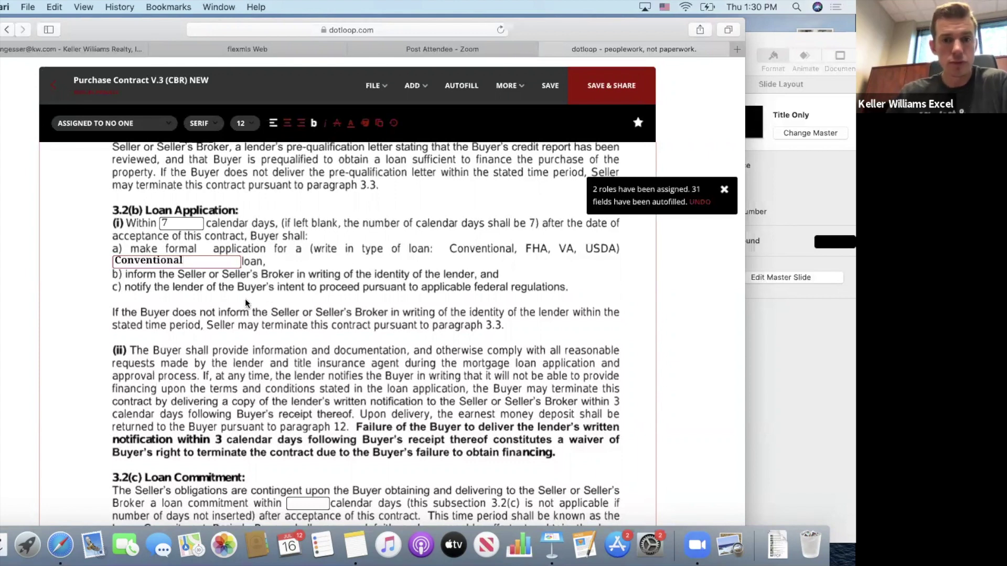
scroll(246, 302, "down", 5)
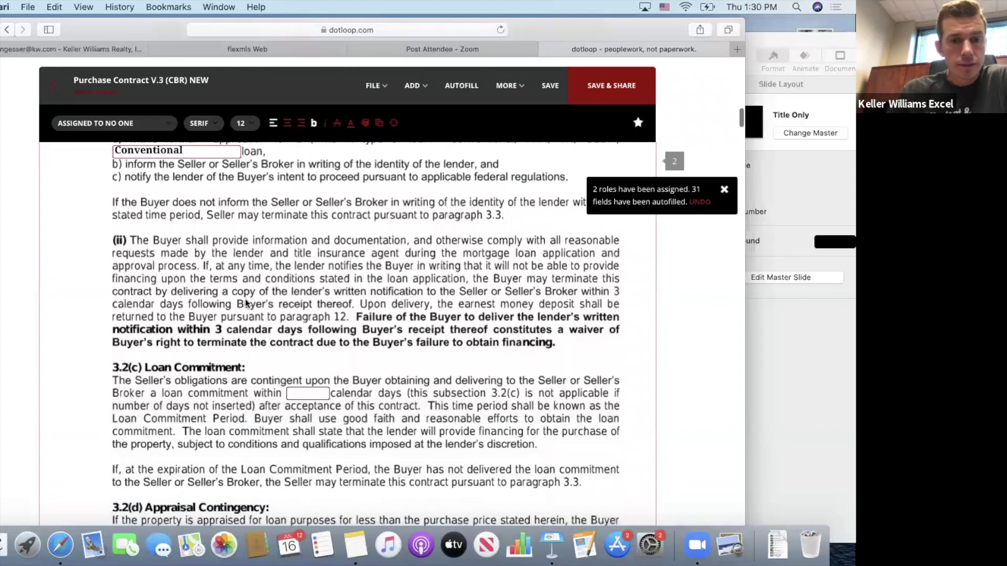
scroll(246, 302, "up", 3)
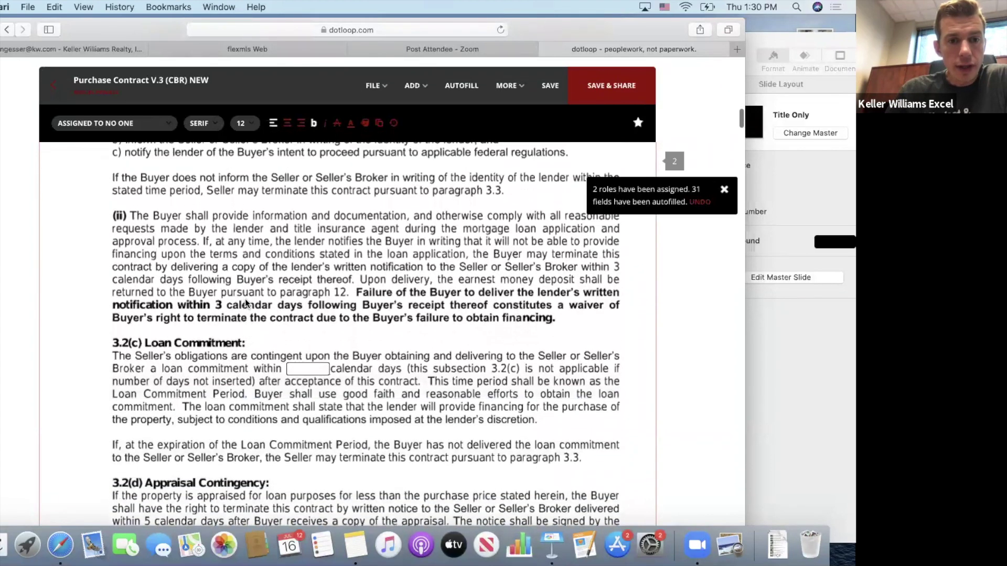
scroll(245, 301, "down", 4)
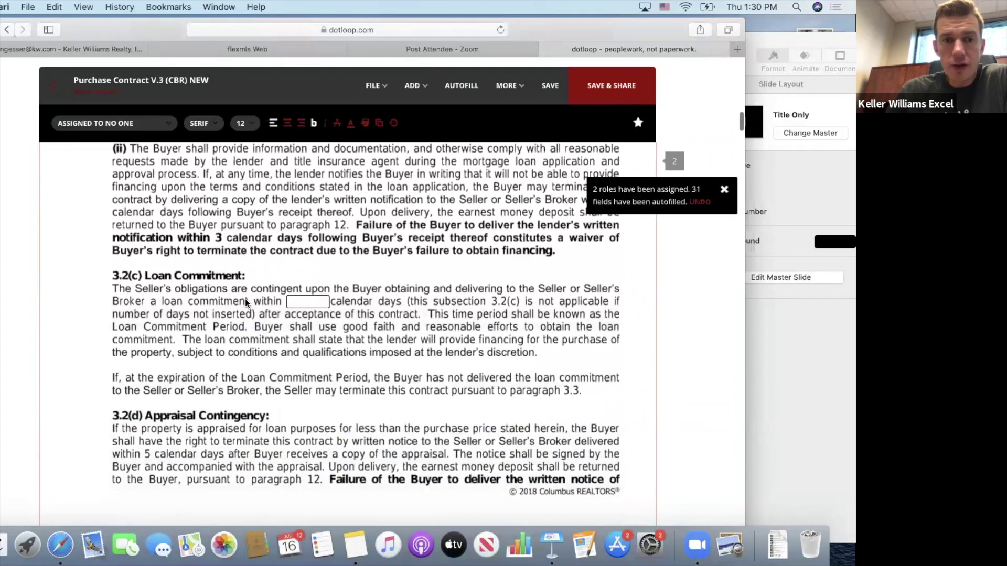
scroll(245, 301, "down", 3)
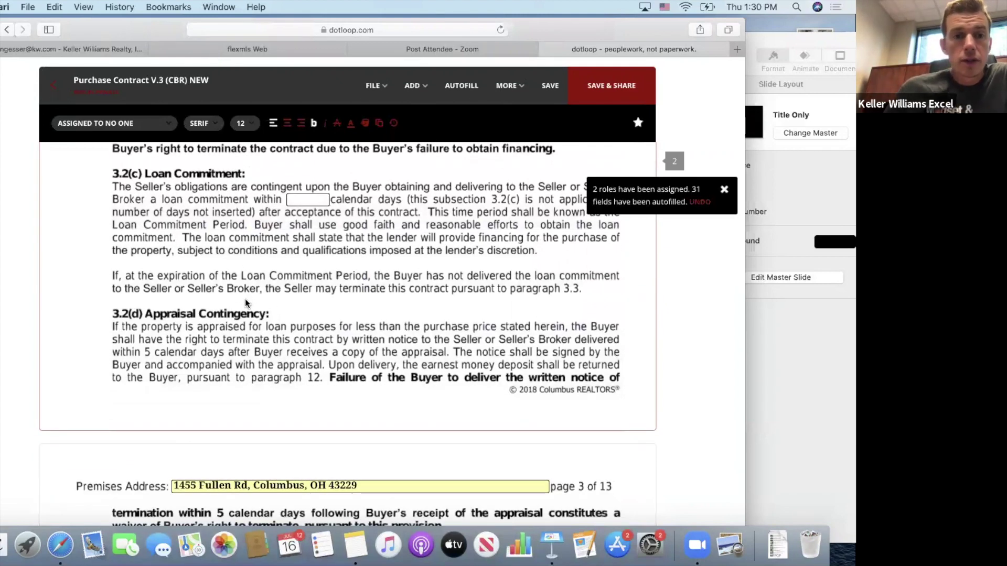
Enter 25 calendar days in the 3.2(c) loan commitment field.
left_click(299, 199)
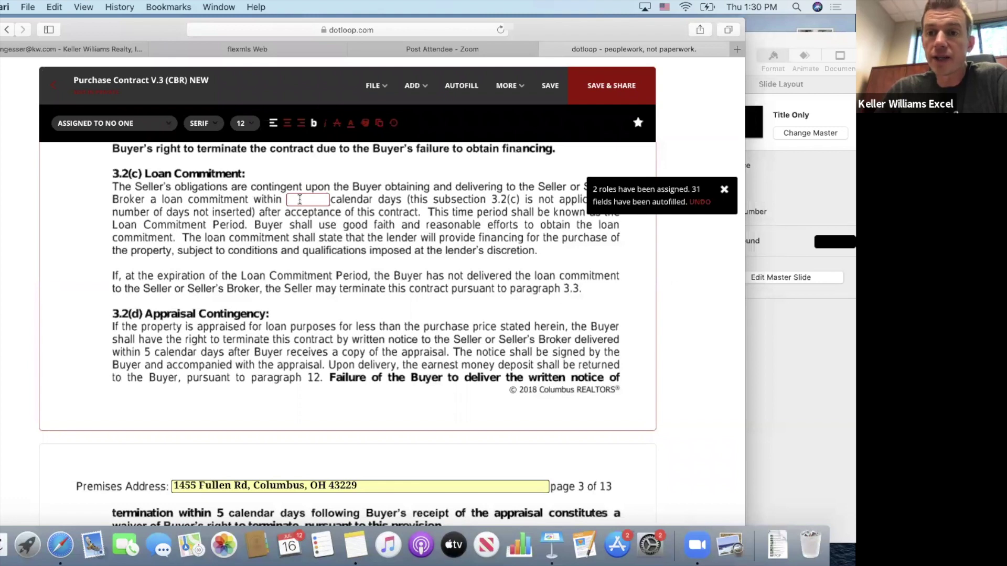
type("25")
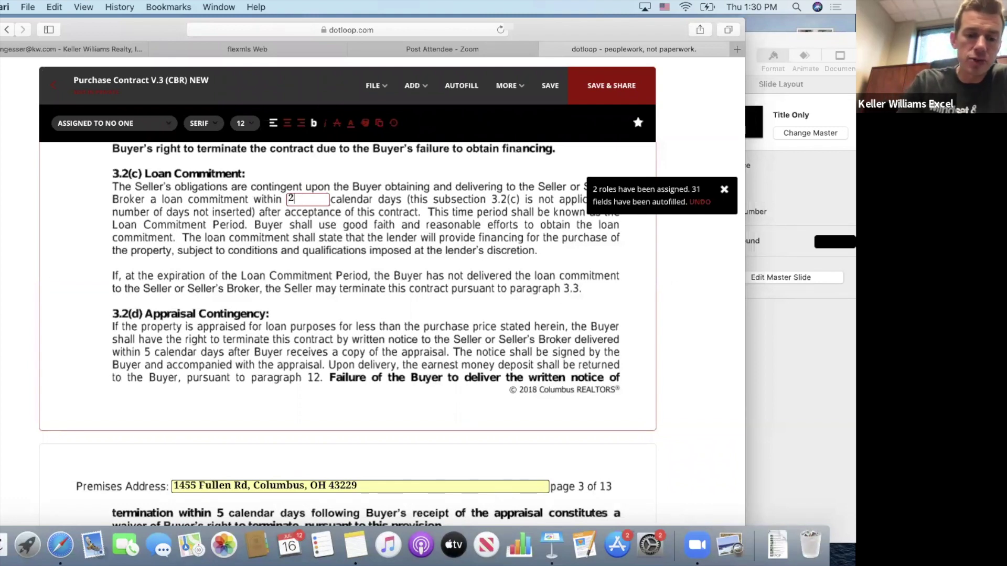
left_click(333, 251)
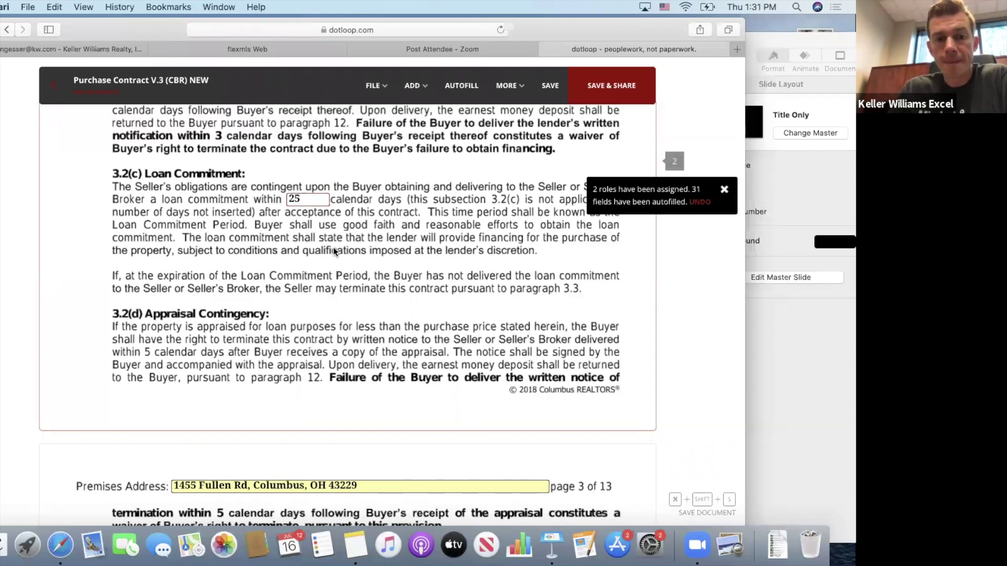
scroll(334, 251, "down", 5)
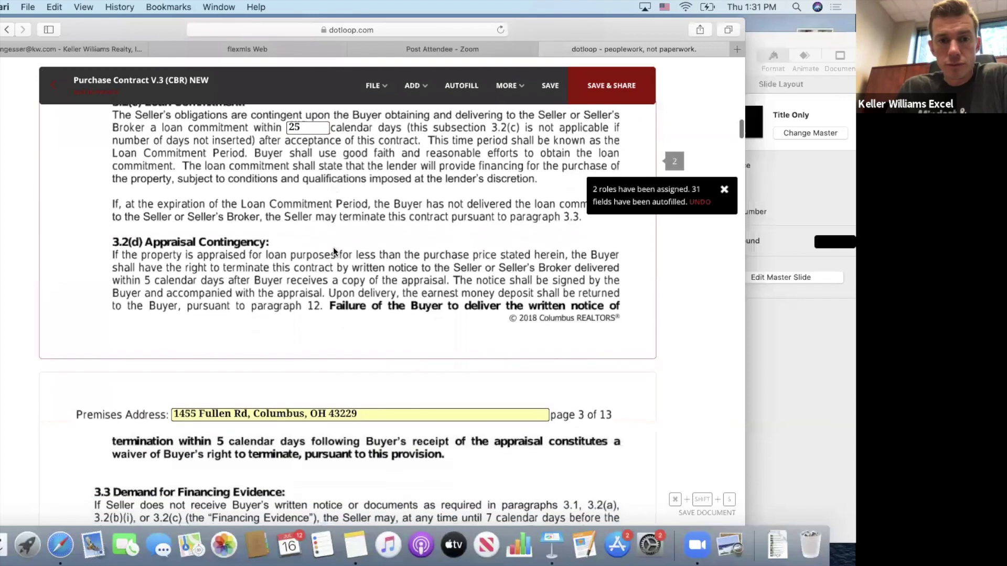
scroll(334, 251, "down", 1)
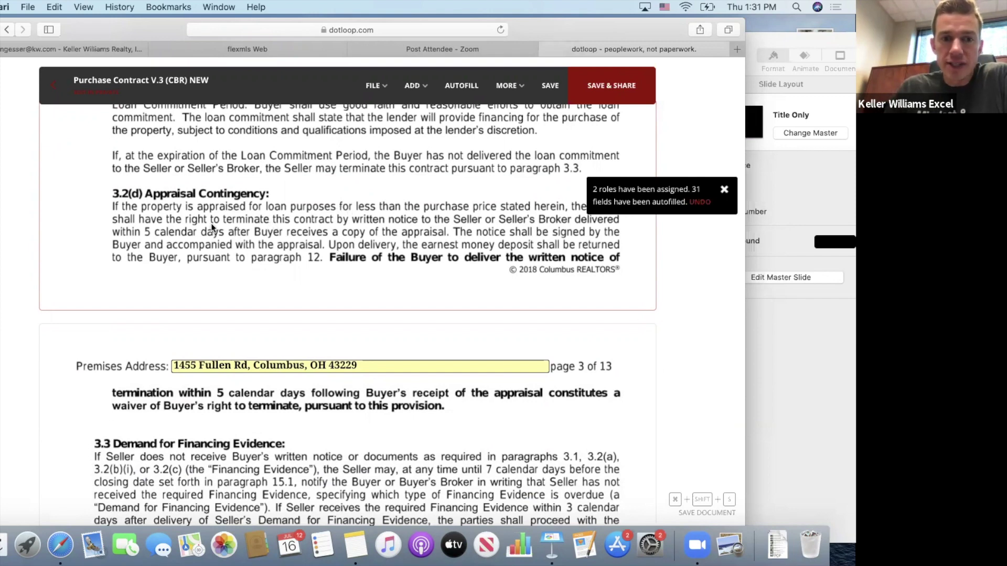
Scroll past sections 3.3 and 4 to section 5's autofilled fixtures list.
scroll(212, 226, "down", 2)
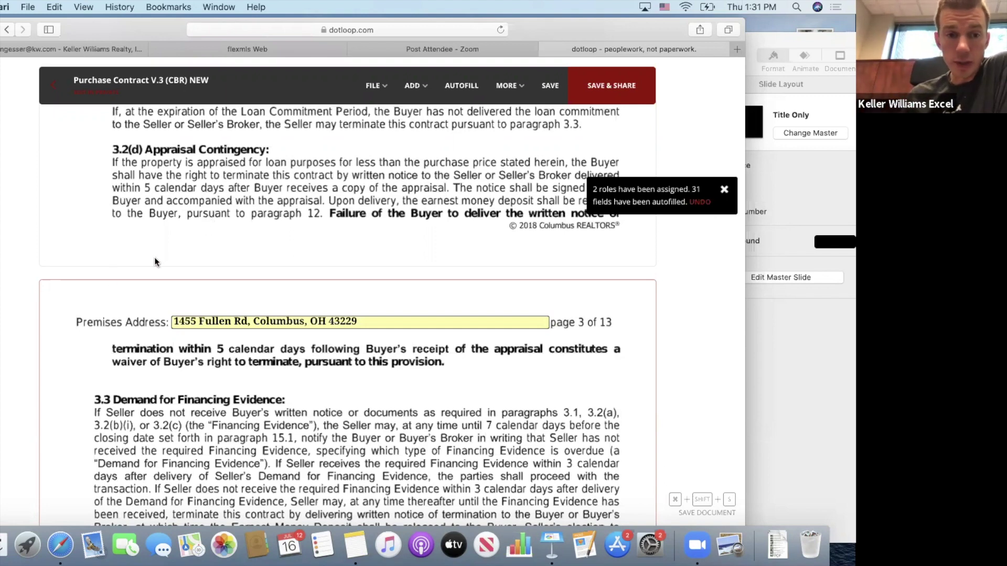
scroll(106, 333, "down", 5)
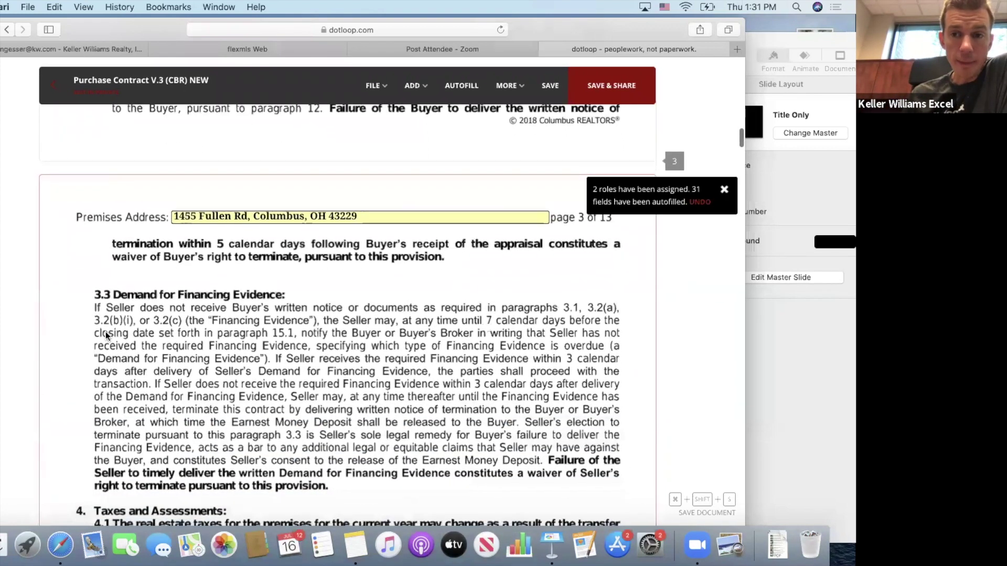
scroll(106, 335, "down", 5)
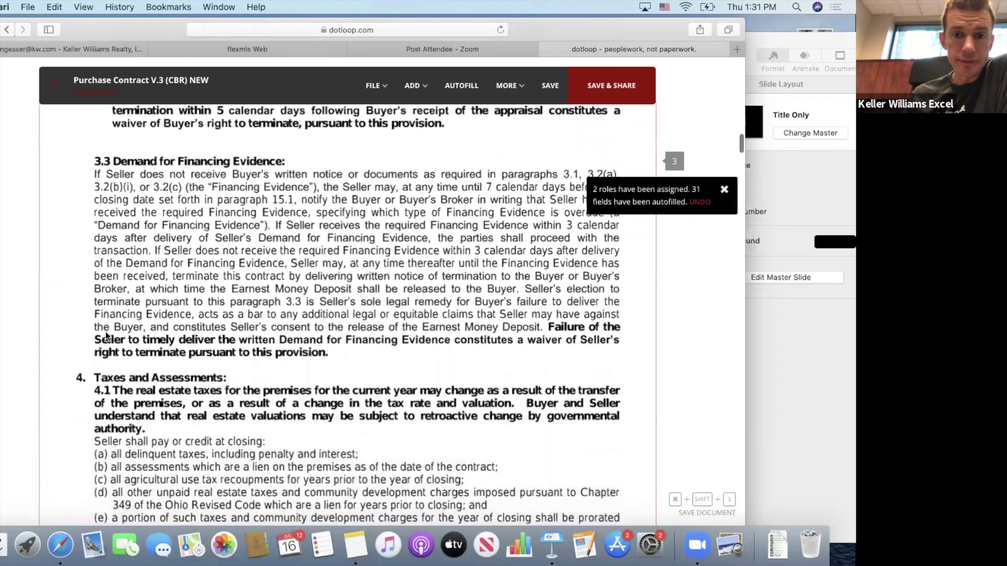
scroll(105, 331, "down", 1)
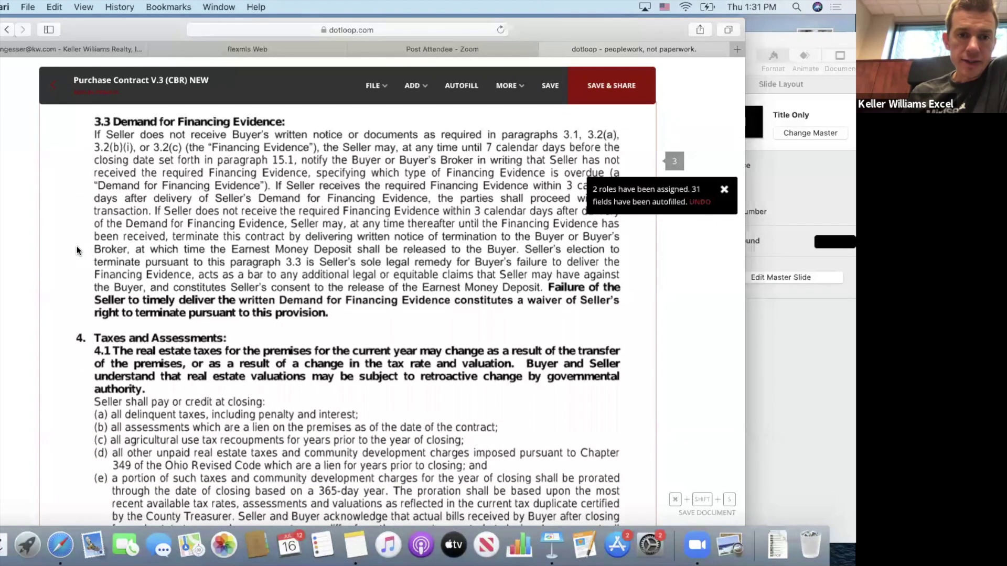
scroll(77, 247, "down", 2)
scroll(77, 246, "down", 5)
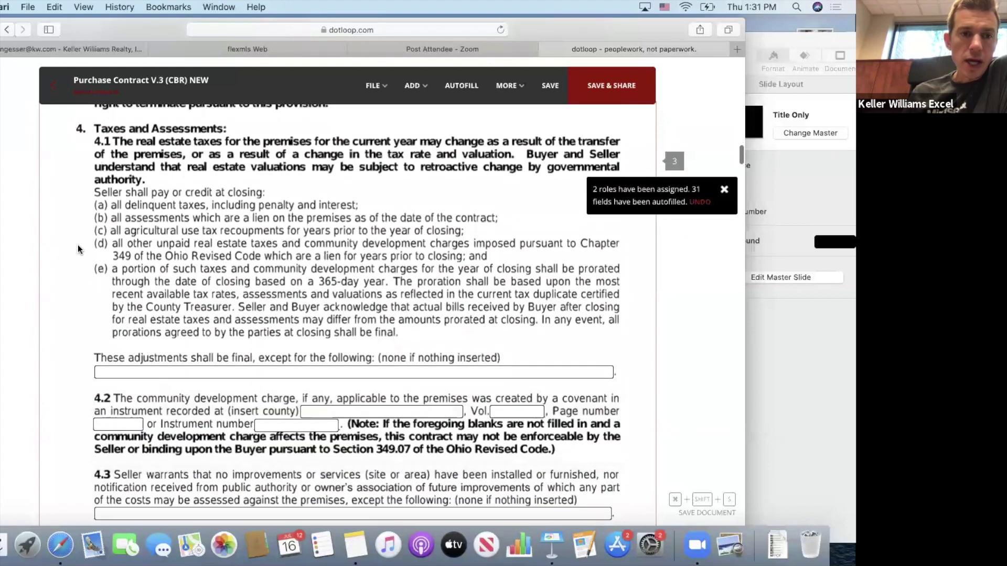
scroll(211, 269, "down", 2)
scroll(210, 270, "up", 2)
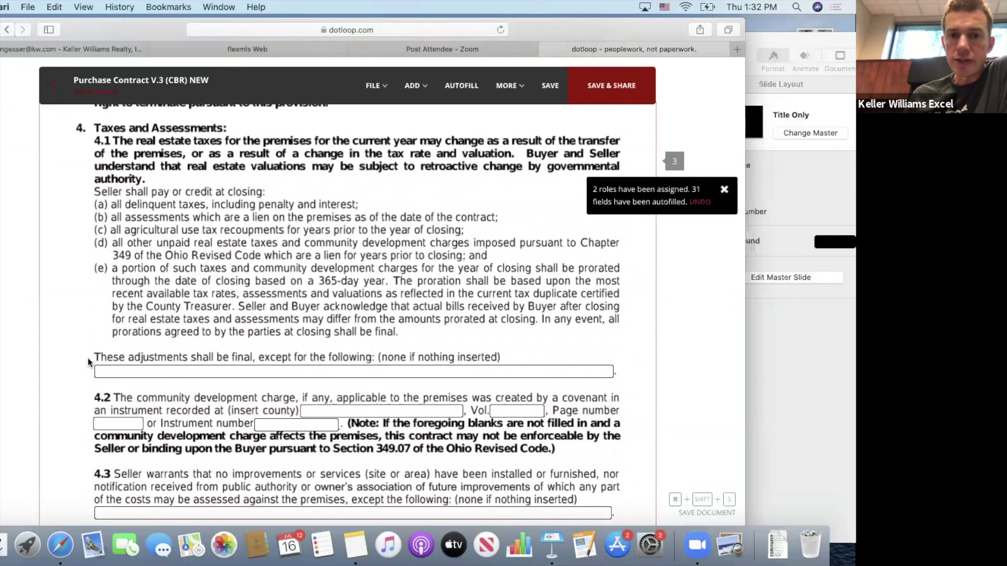
scroll(87, 358, "down", 10)
scroll(88, 362, "down", 9)
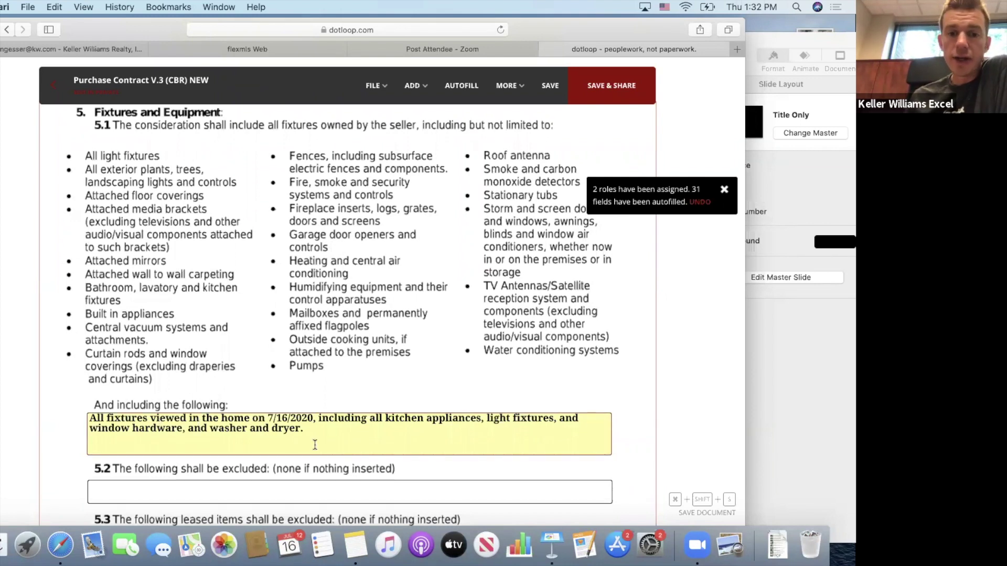
Check the empty 5.2 exclusions field, leave 5.2 and 5.3 blank, and continue to section 6.
scroll(268, 427, "down", 2)
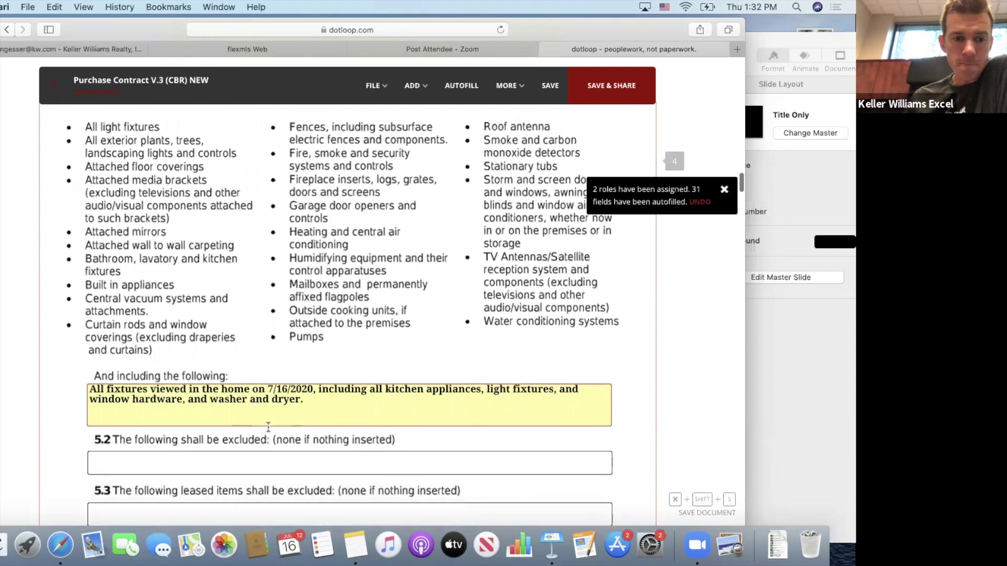
scroll(268, 427, "down", 6)
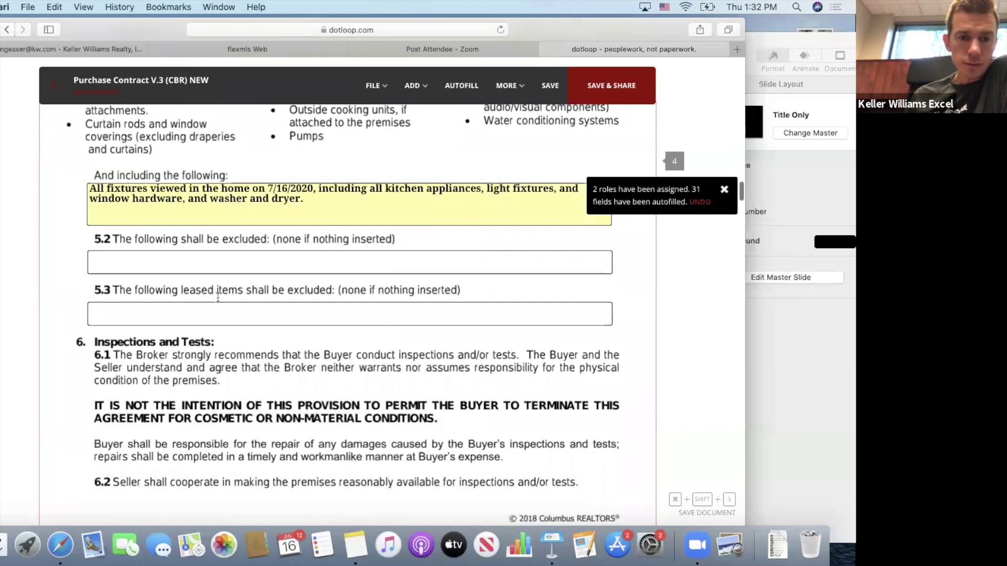
left_click(216, 261)
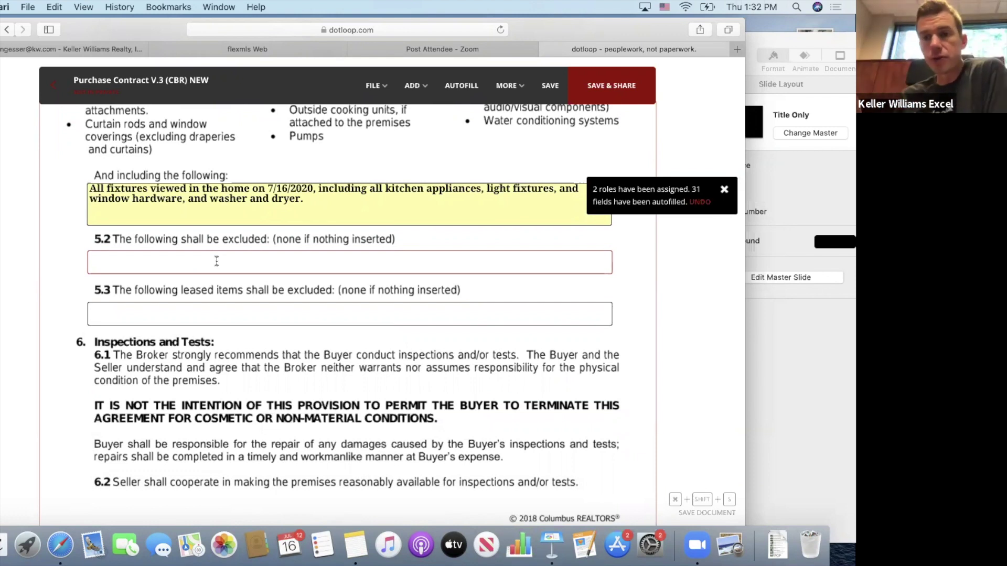
scroll(217, 262, "down", 2)
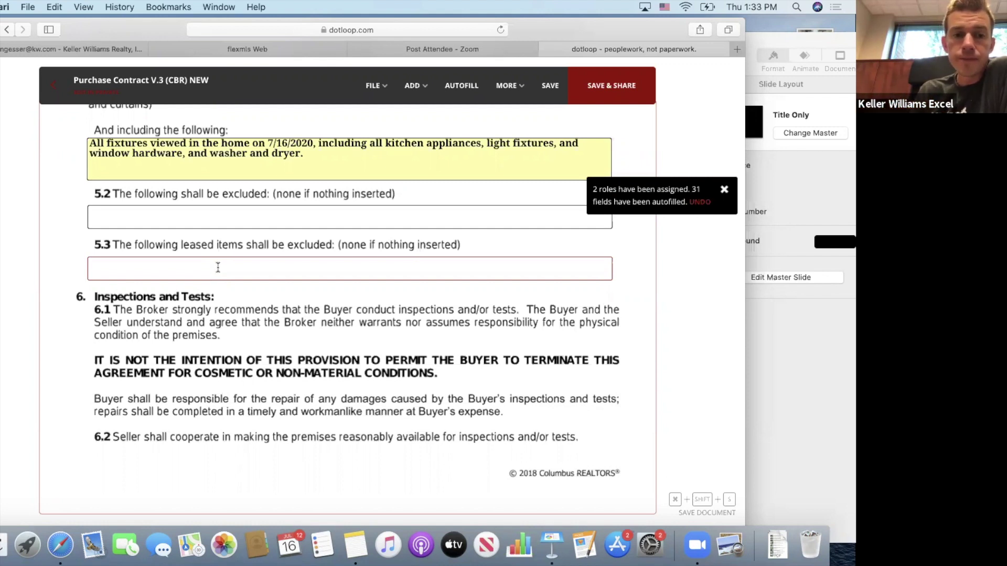
scroll(218, 267, "down", 3)
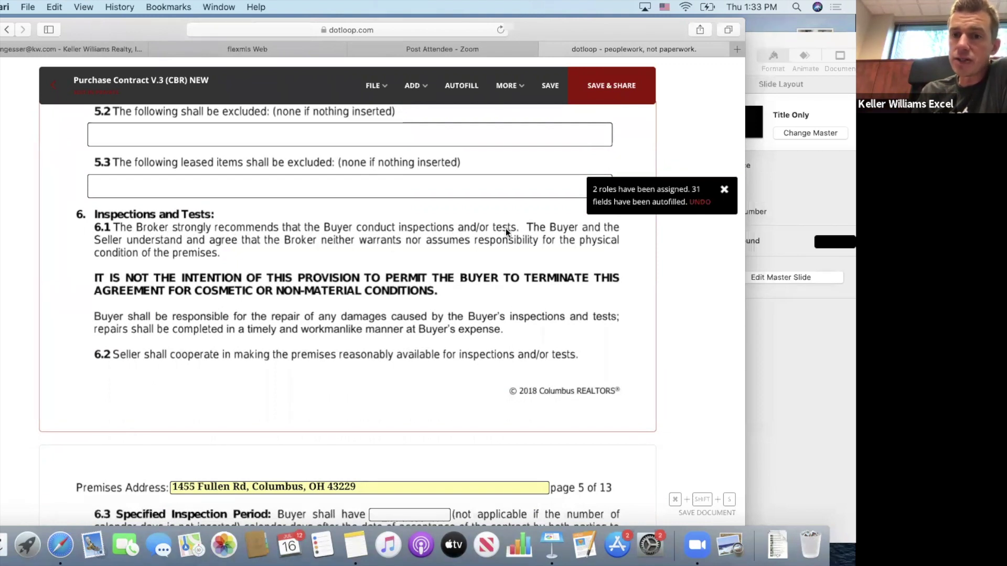
Scroll down to page 5's 6.3 Specified Inspection Period paragraph.
scroll(307, 258, "down", 5)
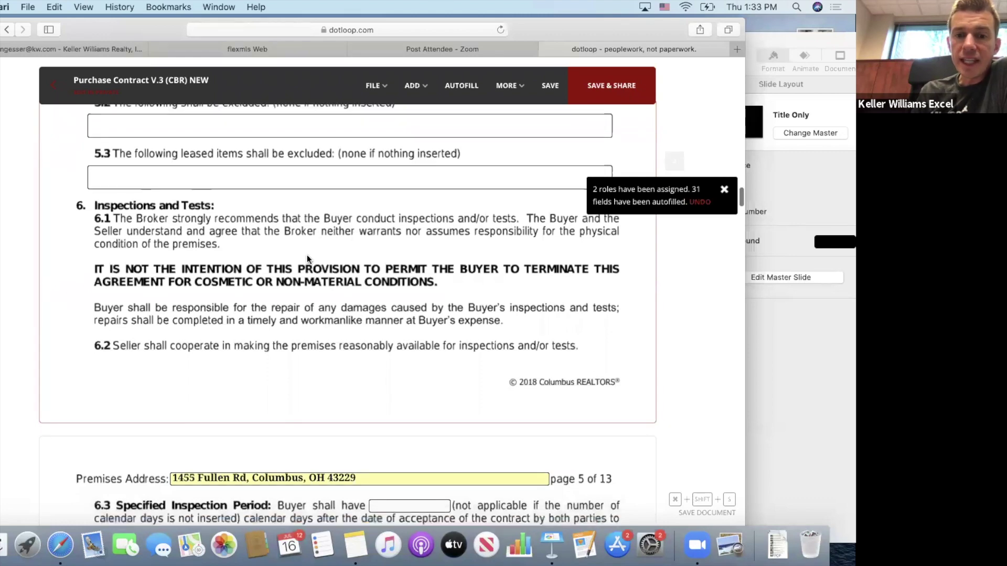
scroll(307, 258, "down", 3)
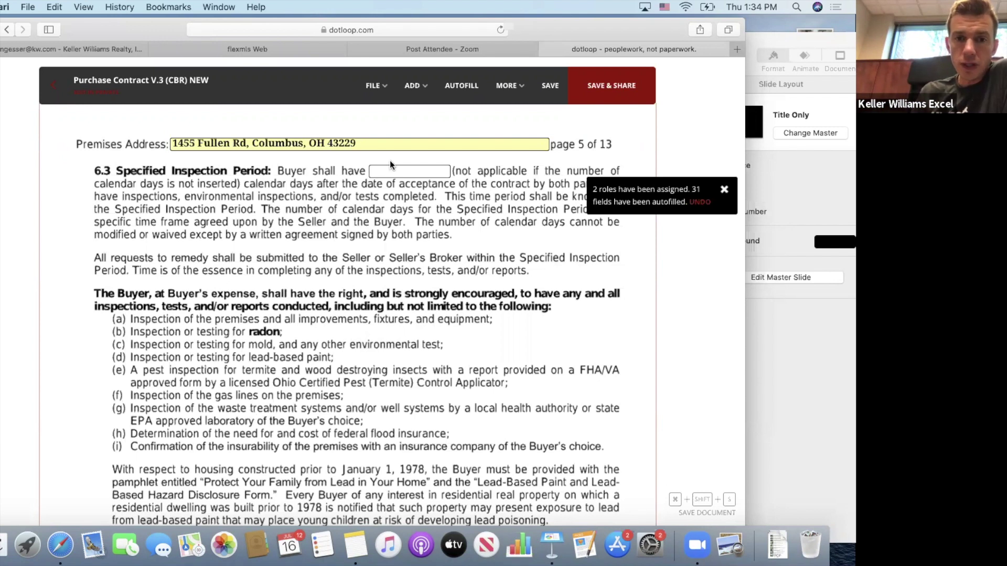
Enter 7 in the 6.3 'Buyer shall have' calendar-days blank.
left_click(397, 172)
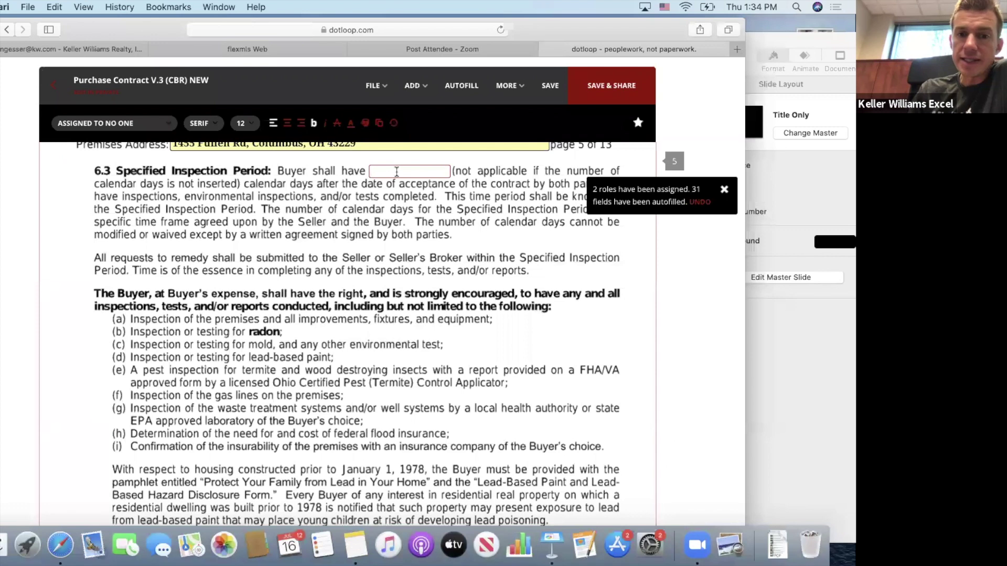
type("7")
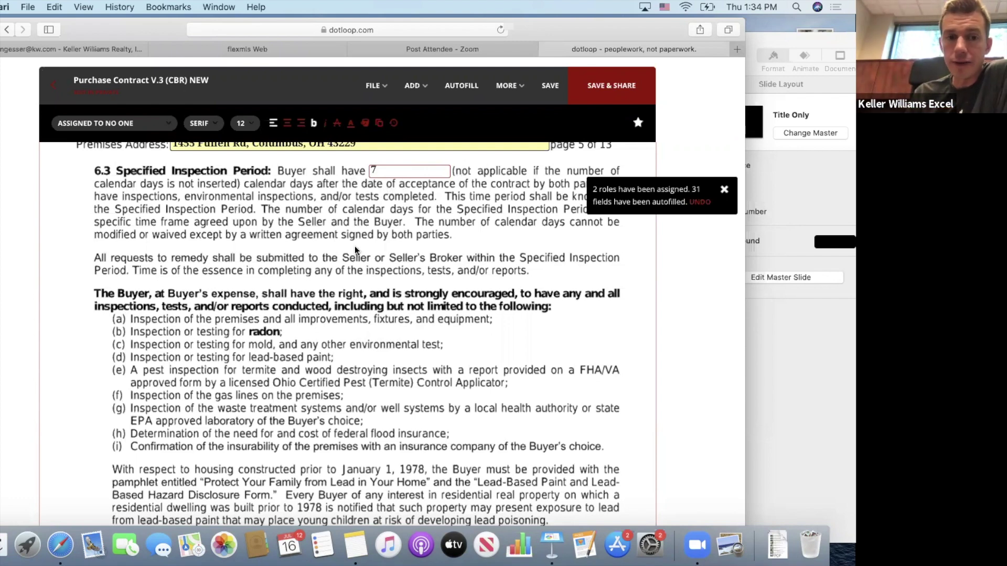
scroll(357, 247, "down", 10)
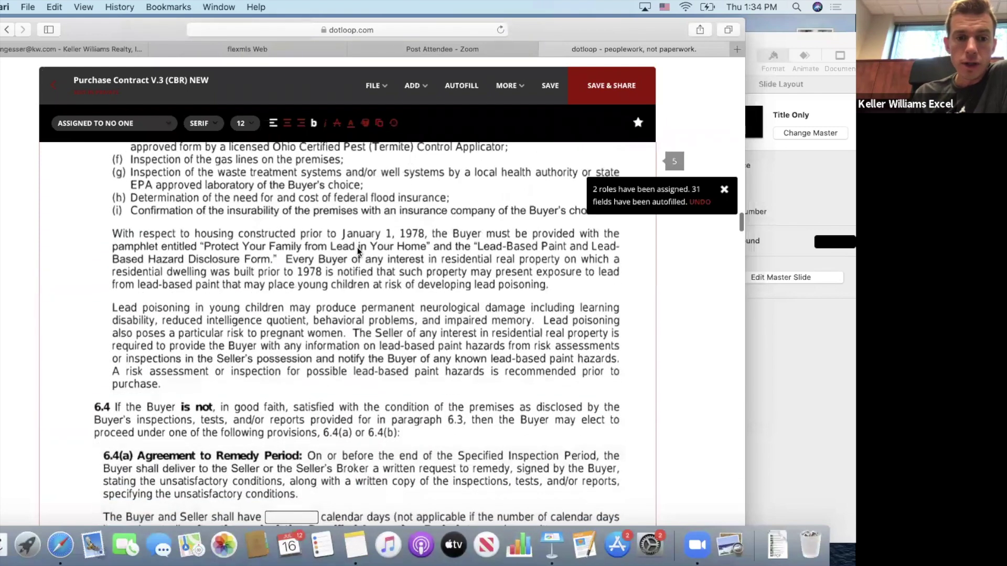
Enter 3 in the 6.4(a) Agreement to Remedy Period days blank.
scroll(357, 247, "down", 8)
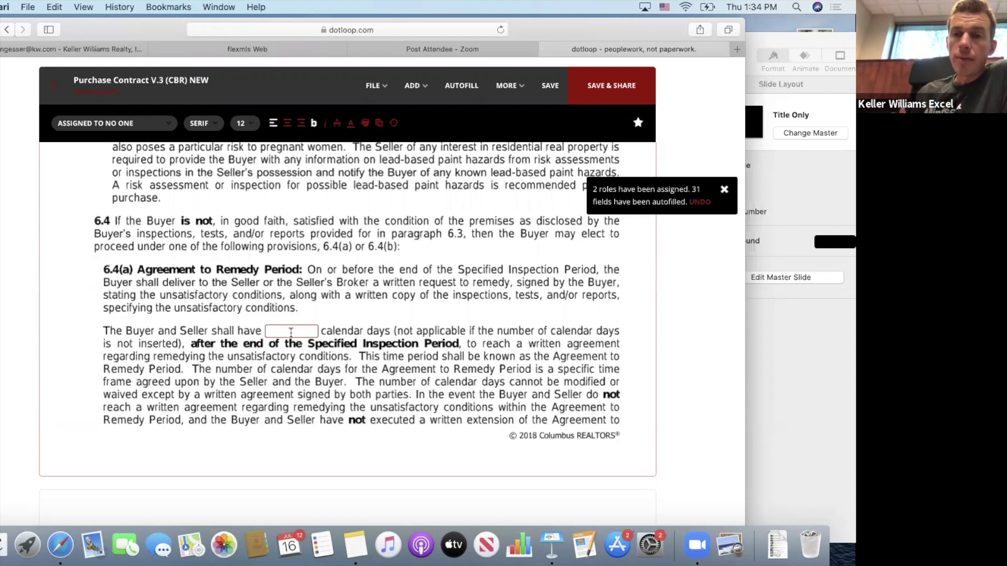
left_click(291, 333)
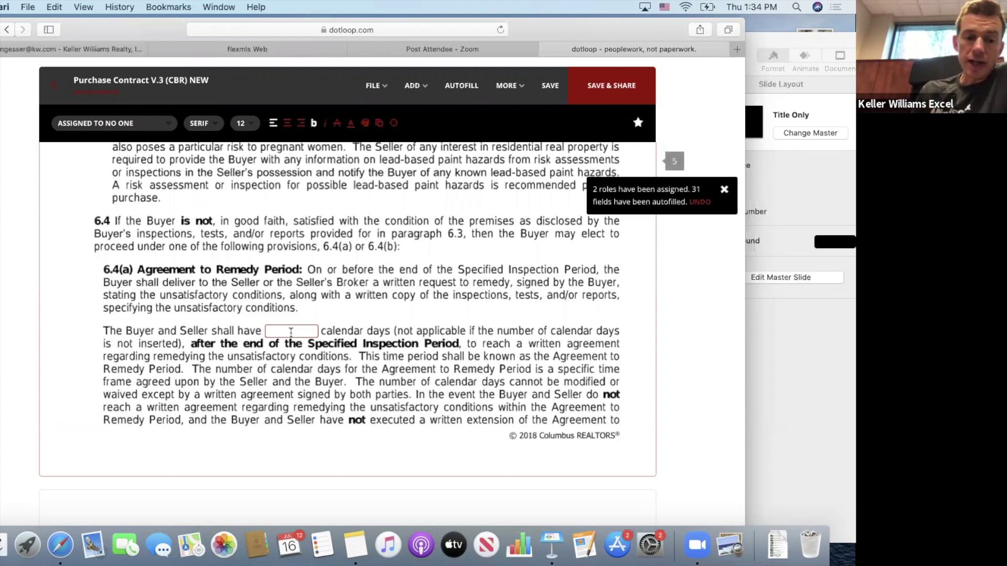
type("3")
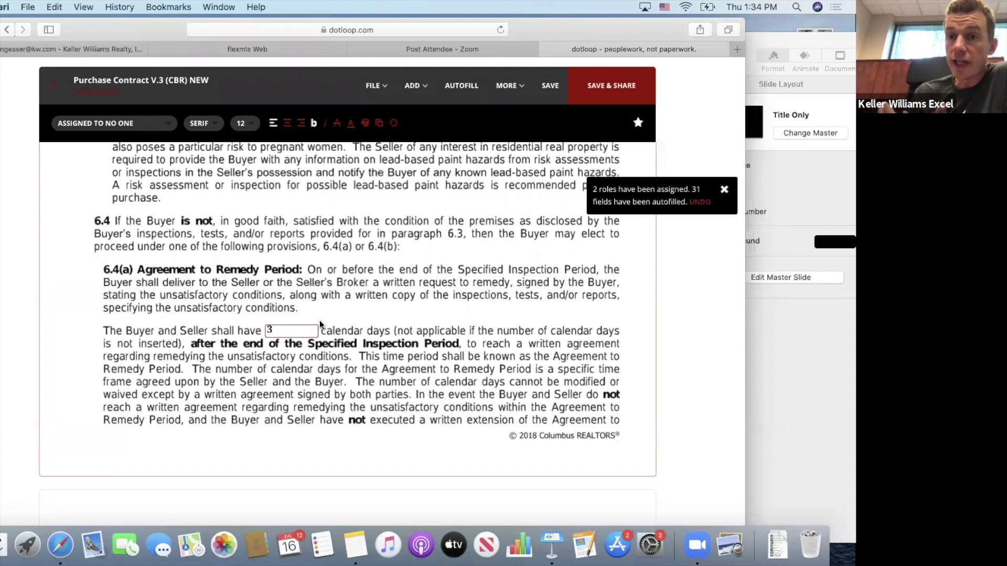
scroll(321, 323, "down", 5)
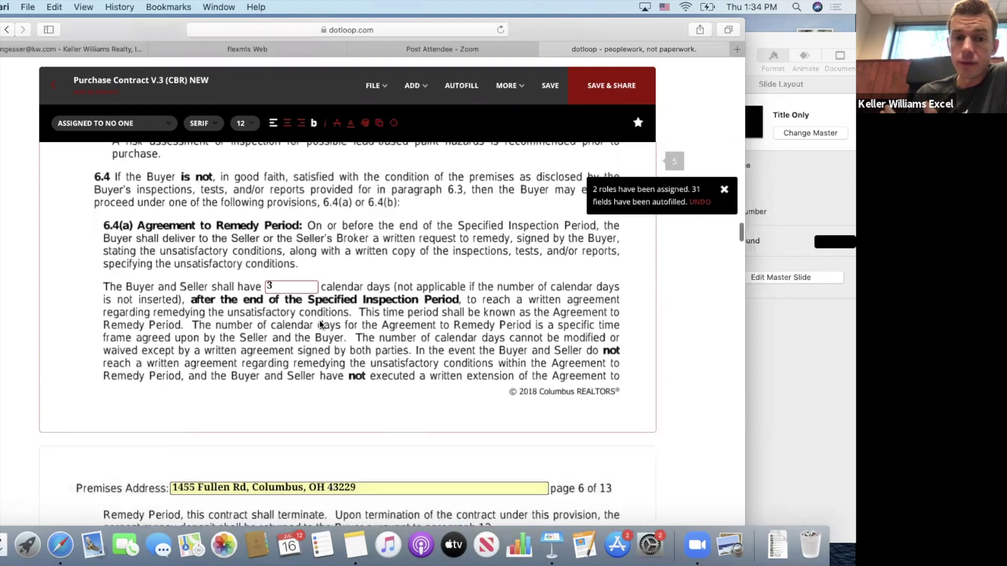
Scroll past the 6.4(b) termination terms to section 7, leaving home and gas line warranty amounts empty.
scroll(321, 324, "down", 4)
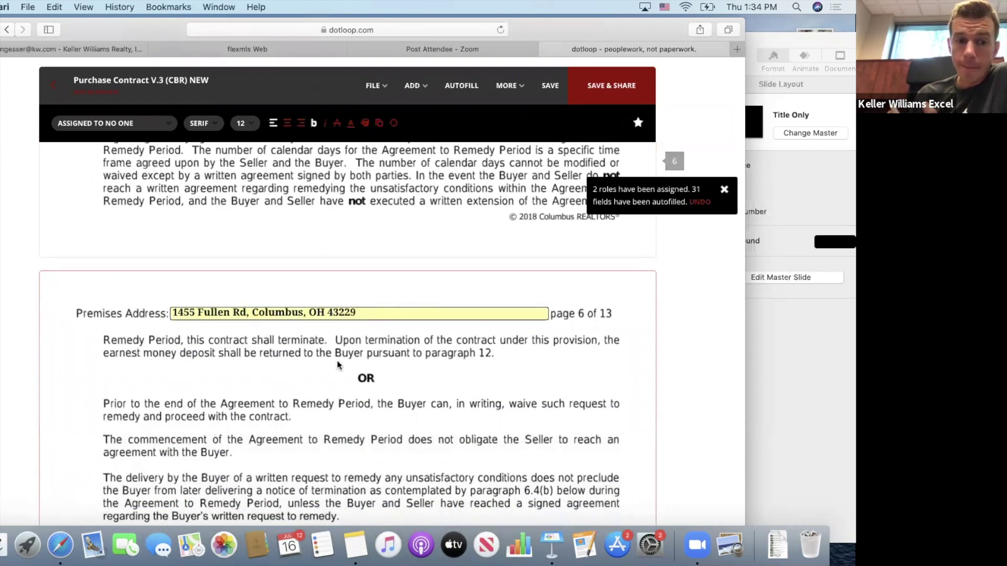
scroll(337, 364, "down", 7)
scroll(337, 364, "down", 3)
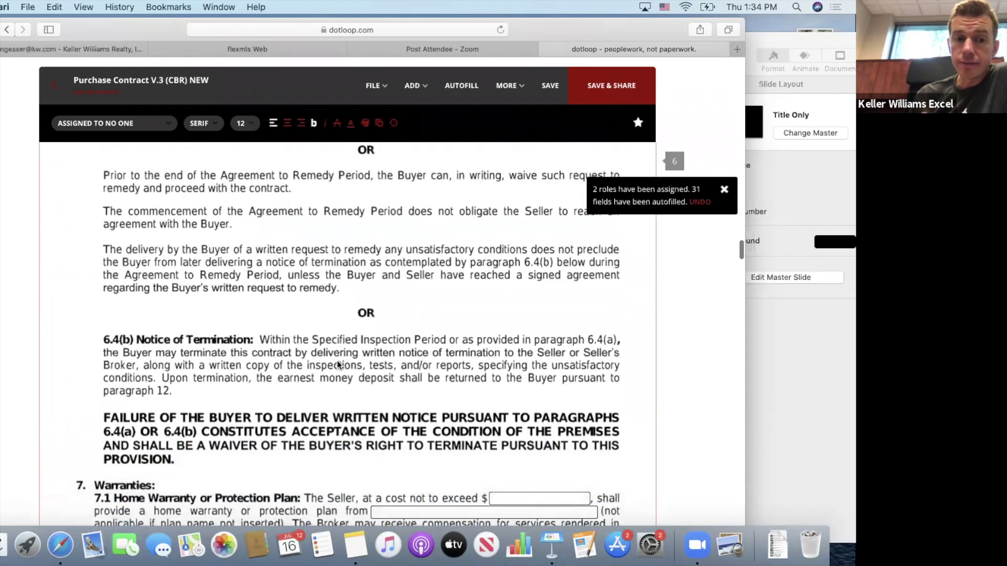
scroll(337, 360, "up", 1)
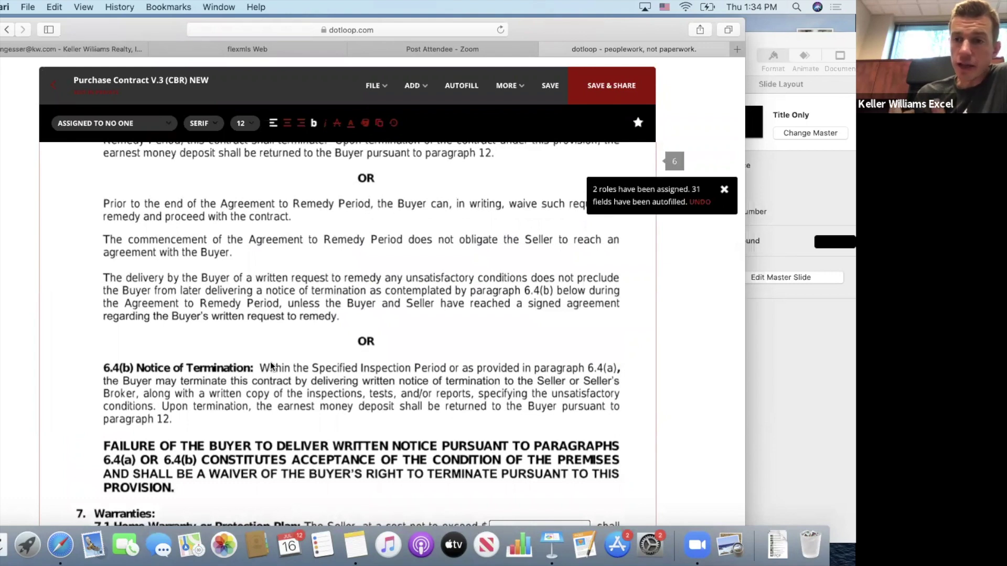
scroll(271, 366, "down", 4)
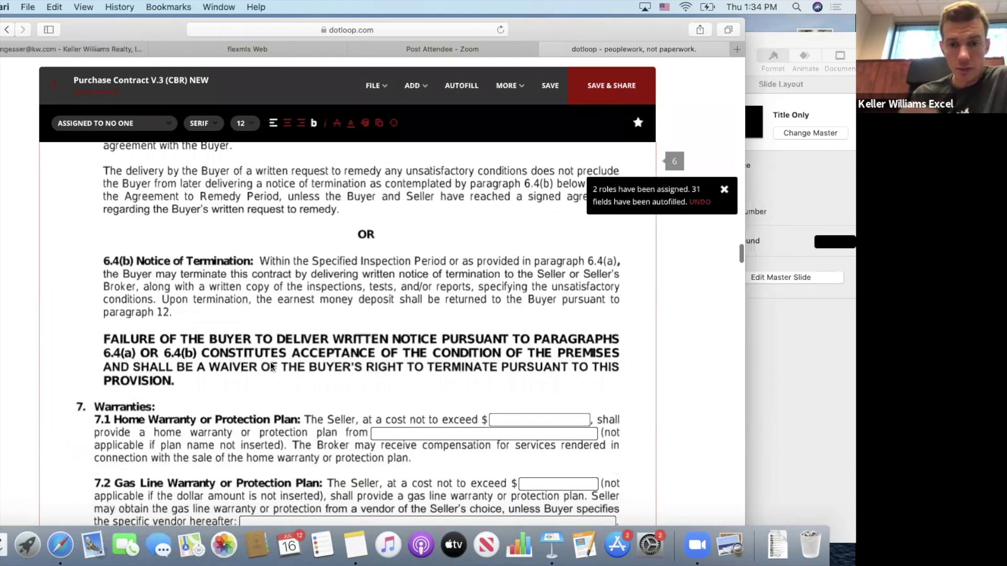
scroll(272, 366, "down", 2)
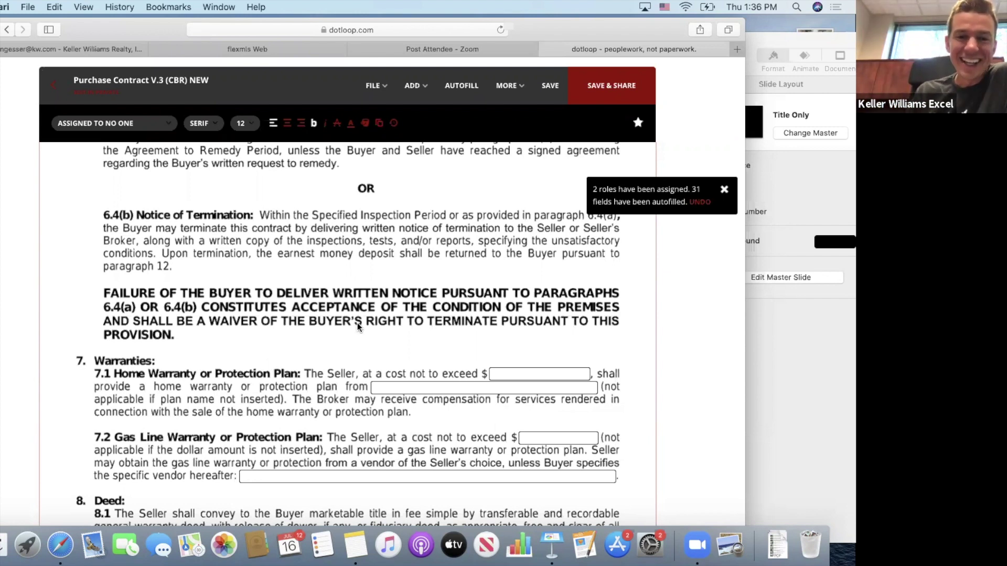
scroll(358, 328, "down", 5)
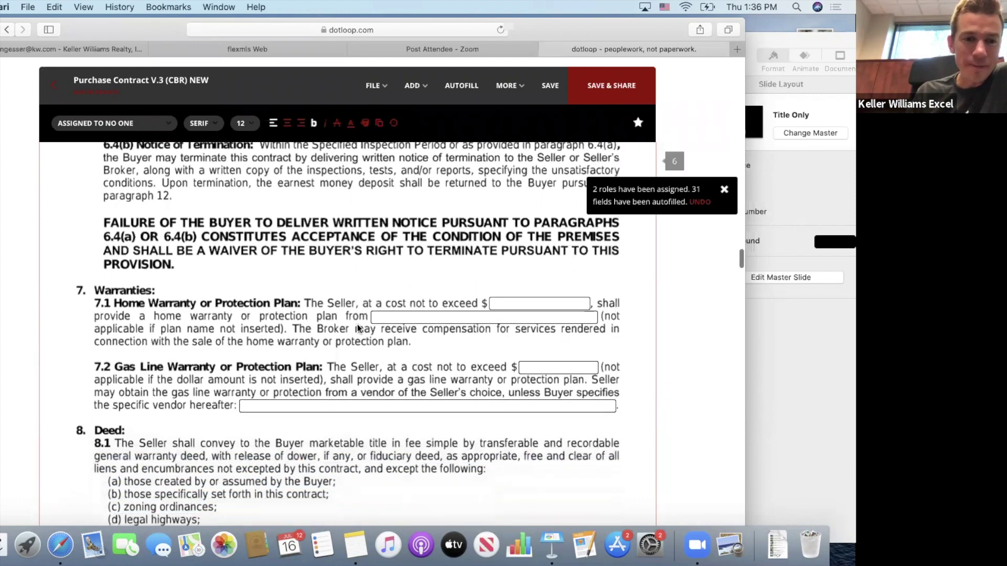
scroll(357, 328, "down", 3)
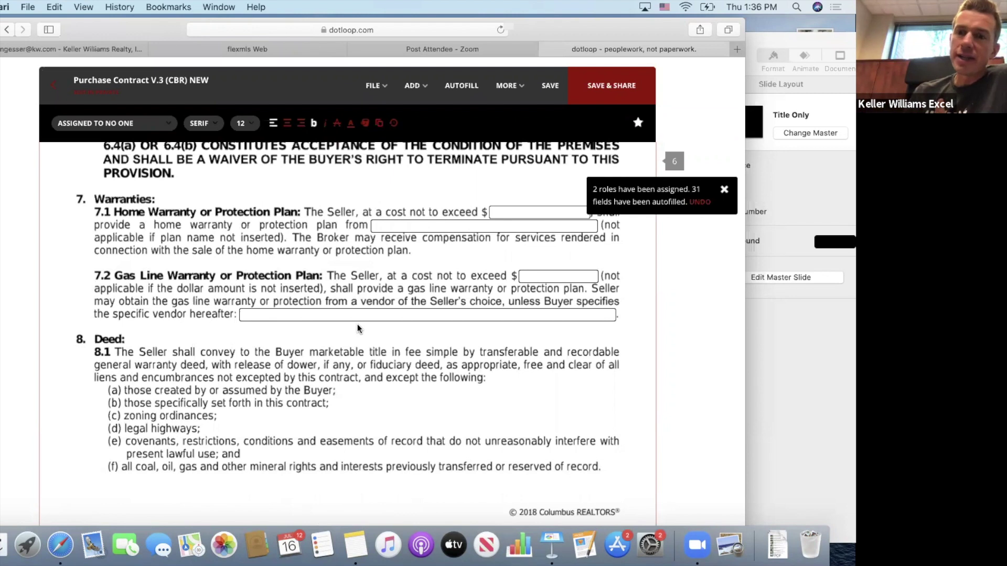
scroll(357, 325, "up", 1)
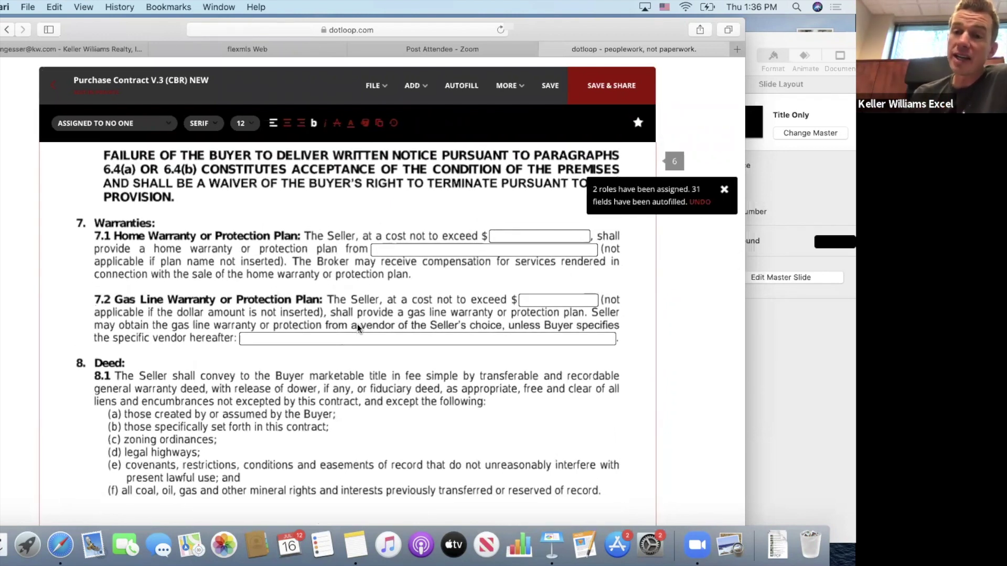
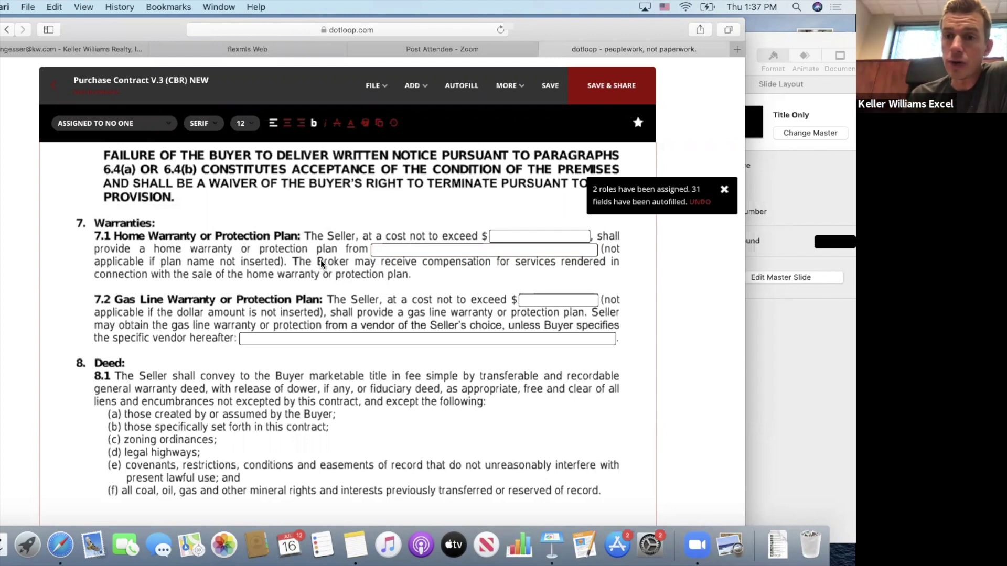
Scroll to paragraph 12.1 on page 9 and assign the first buyer initials field to No One.
scroll(321, 262, "down", 1)
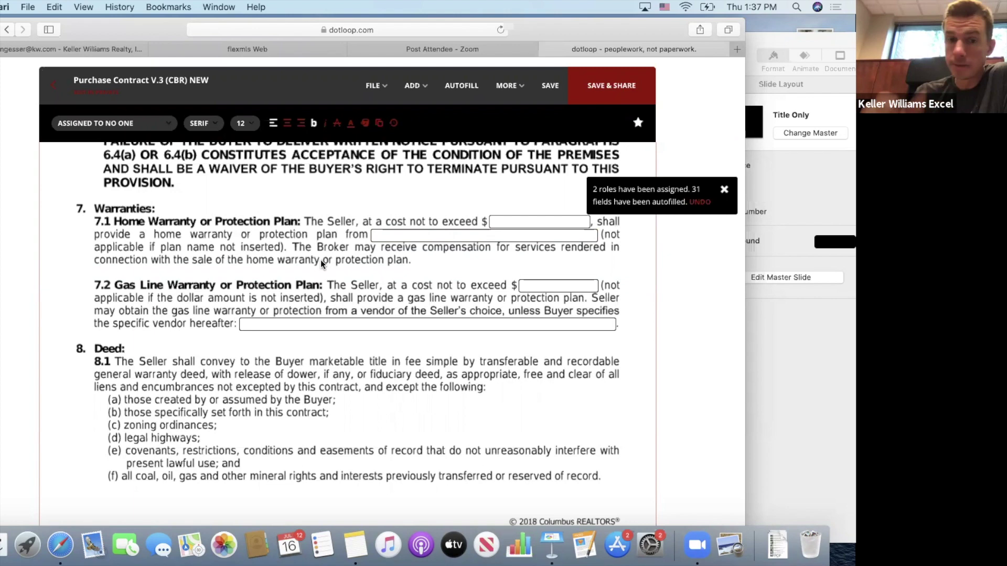
scroll(320, 260, "down", 3)
scroll(321, 263, "down", 1)
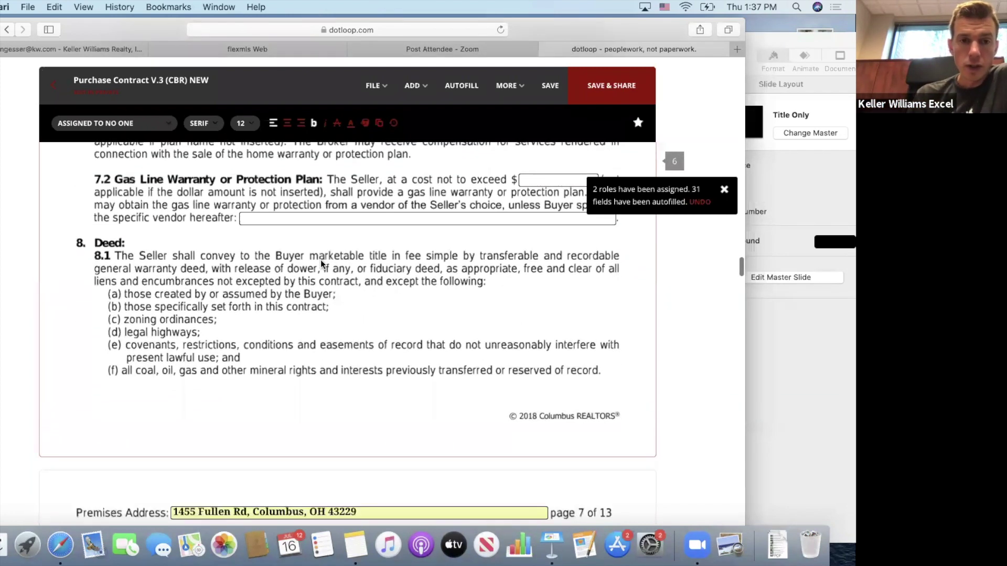
scroll(192, 193, "up", 2)
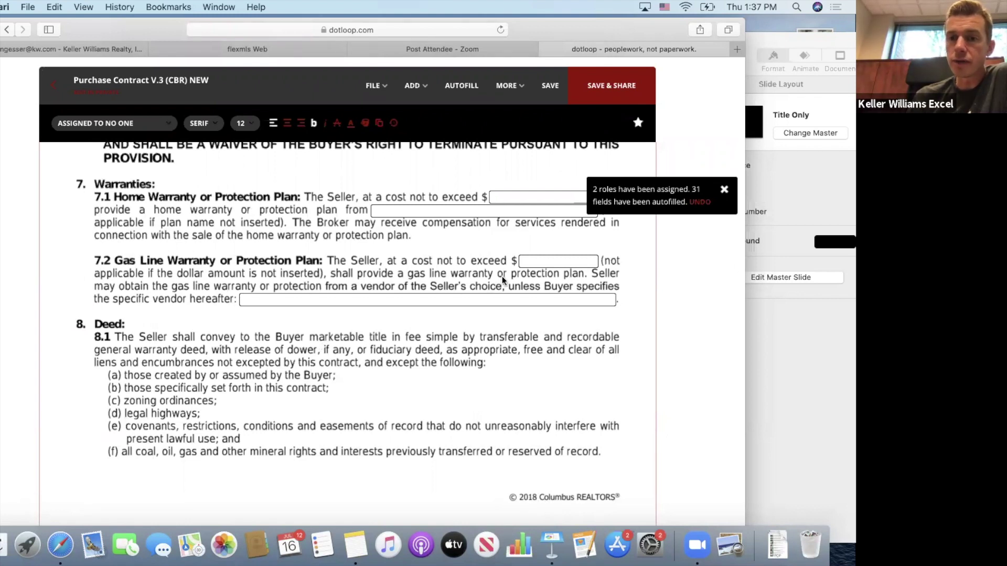
scroll(388, 285, "down", 5)
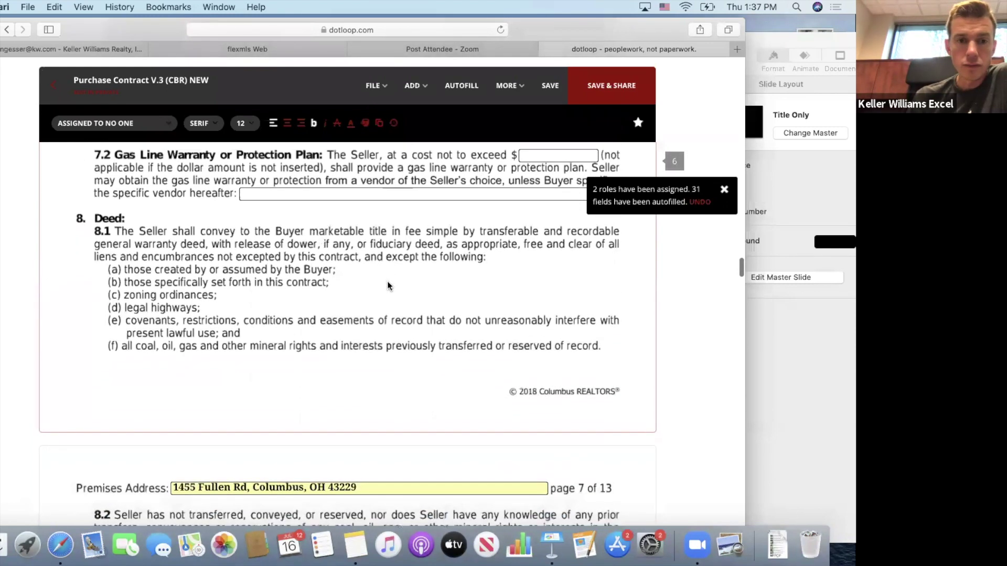
scroll(388, 286, "down", 2)
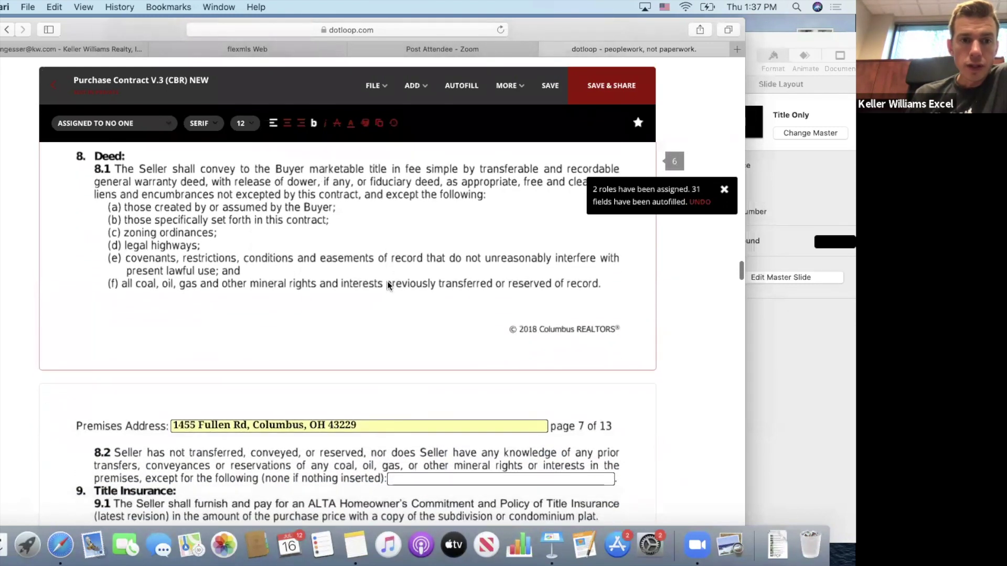
scroll(304, 251, "down", 8)
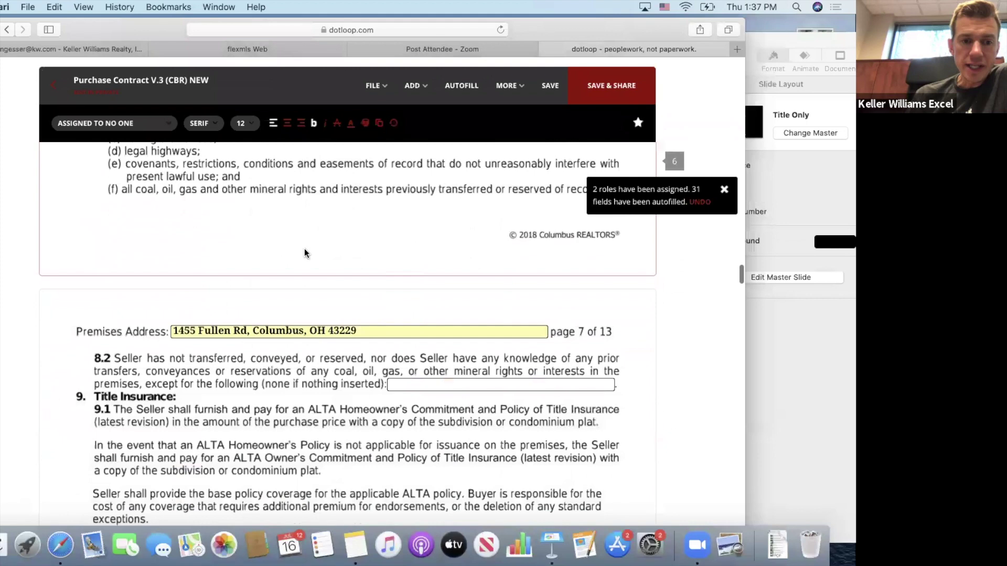
scroll(304, 249, "down", 6)
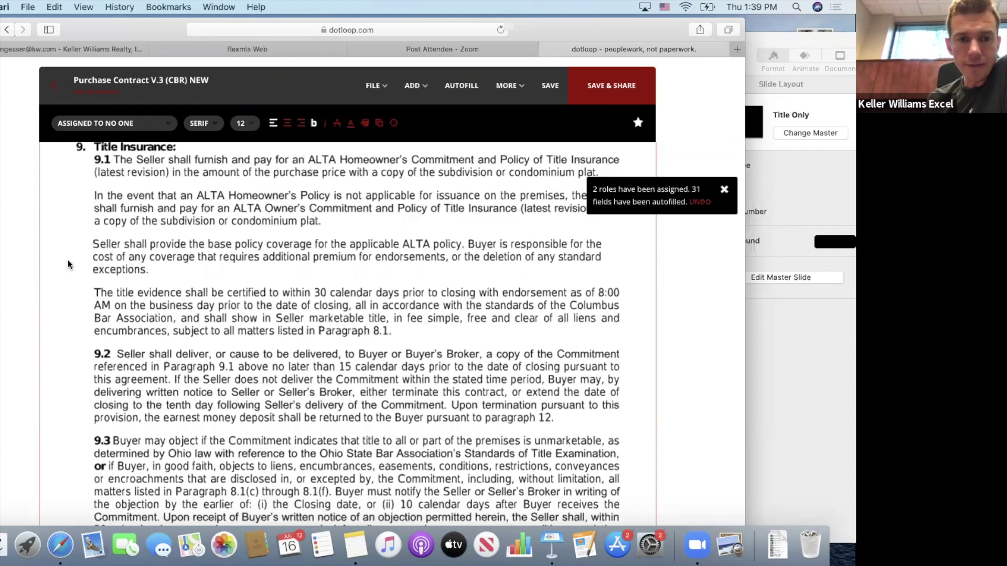
scroll(78, 265, "down", 5)
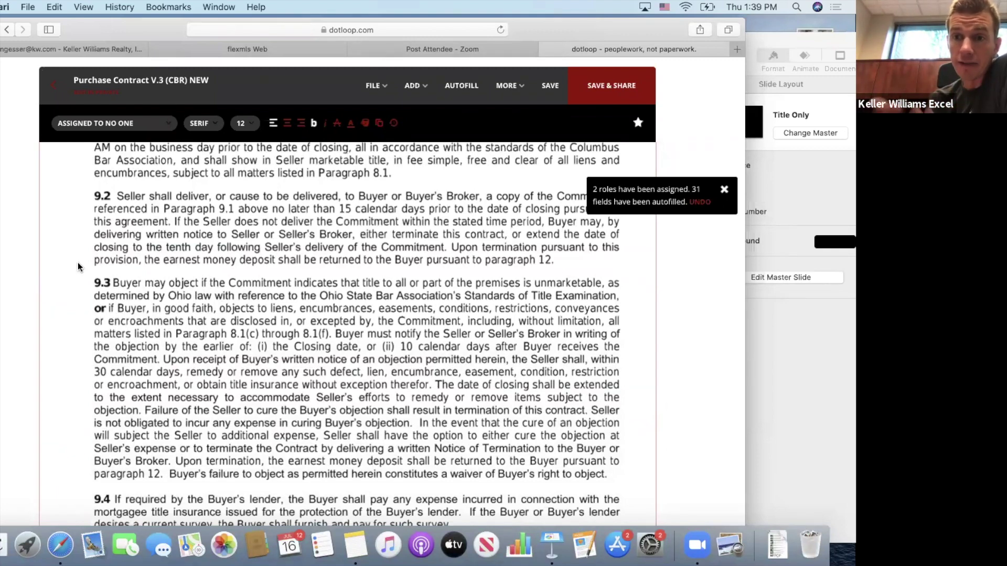
scroll(78, 262, "down", 3)
scroll(78, 262, "down", 5)
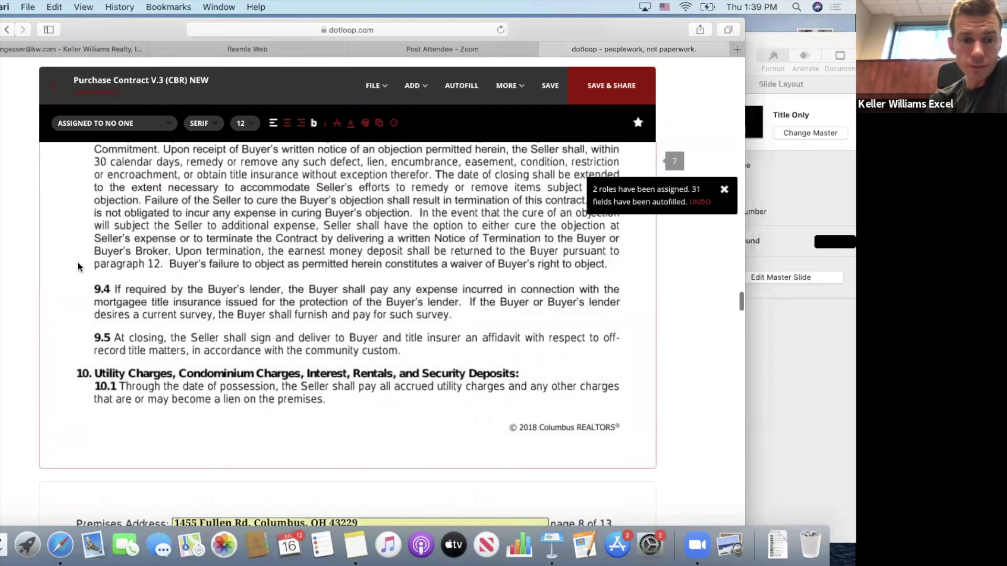
scroll(78, 265, "down", 5)
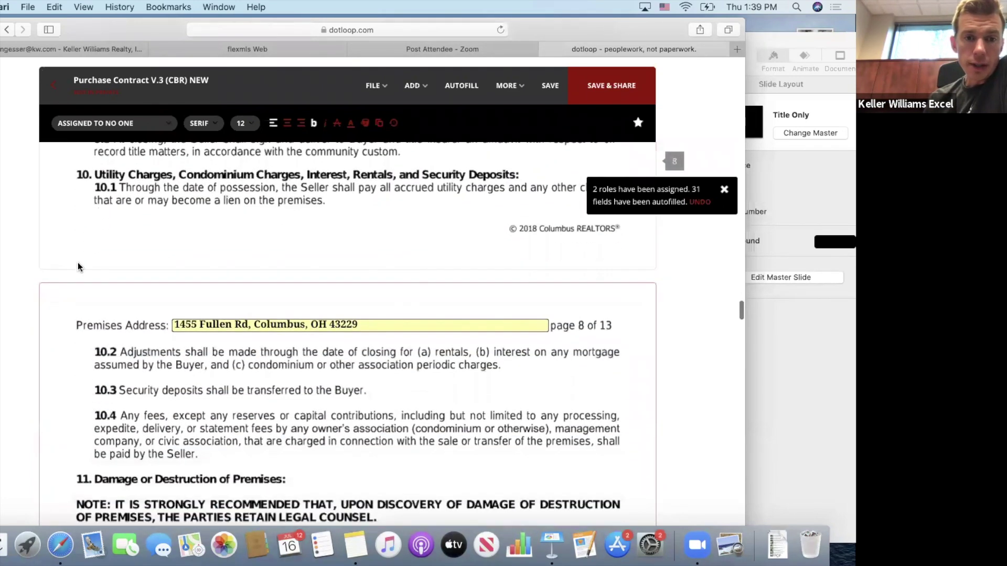
scroll(77, 266, "down", 3)
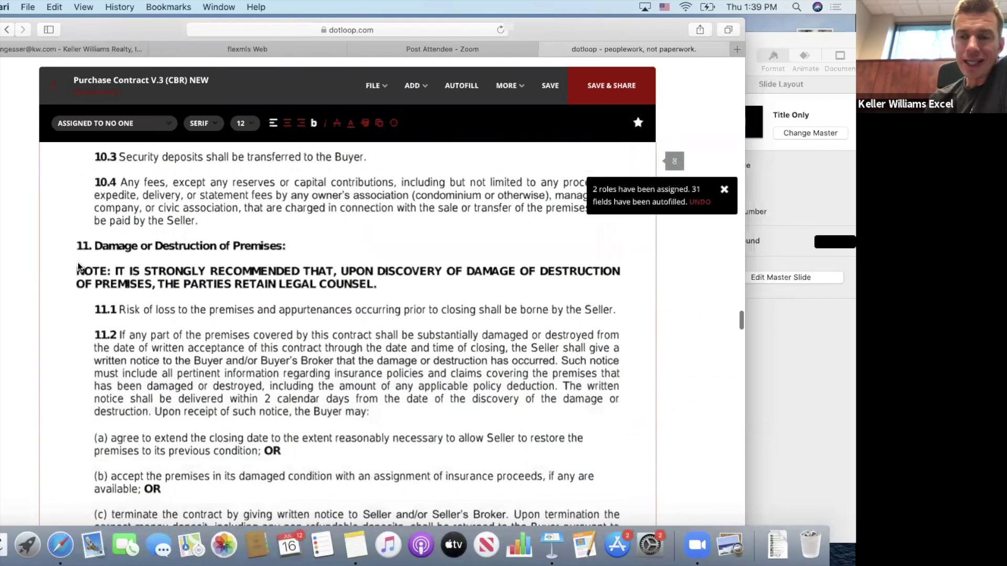
scroll(78, 266, "down", 1)
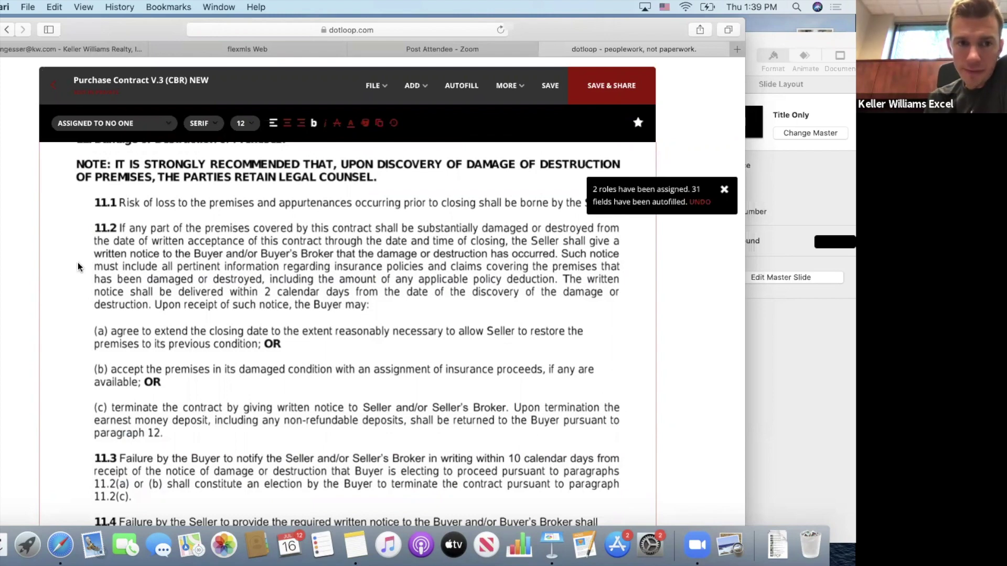
scroll(78, 262, "down", 1)
scroll(78, 262, "up", 1)
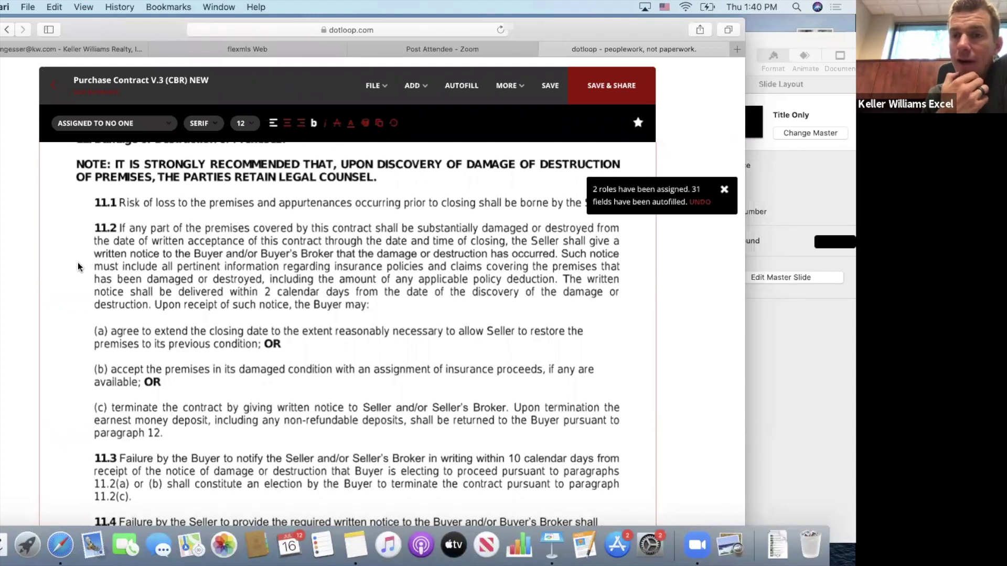
scroll(78, 266, "down", 3)
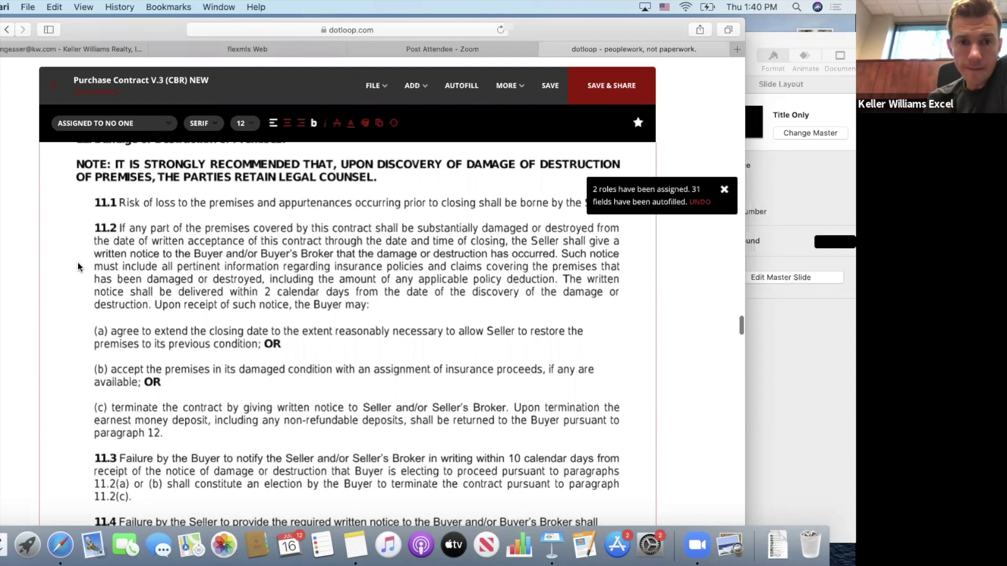
scroll(78, 267, "up", 2)
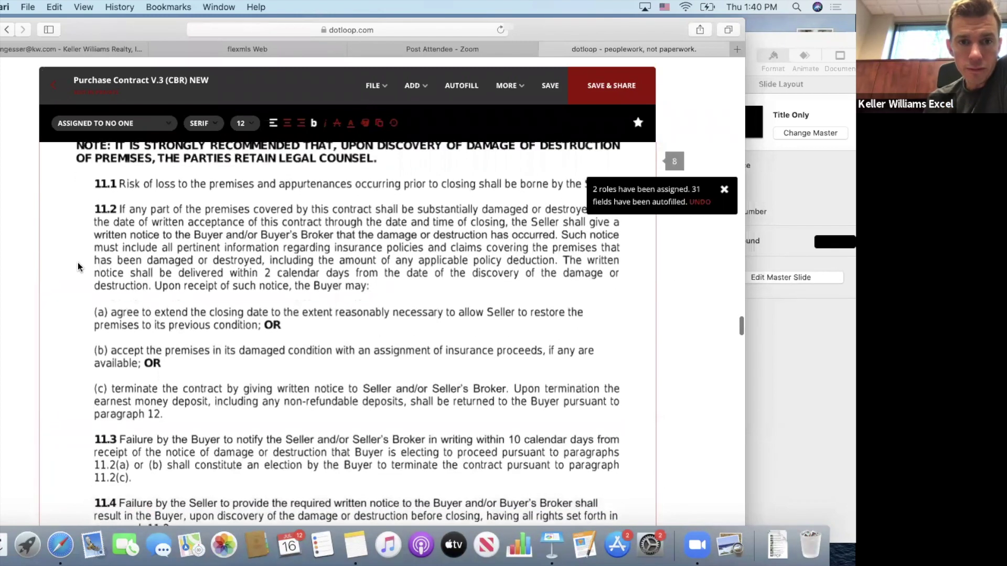
scroll(77, 266, "down", 3)
scroll(77, 266, "up", 4)
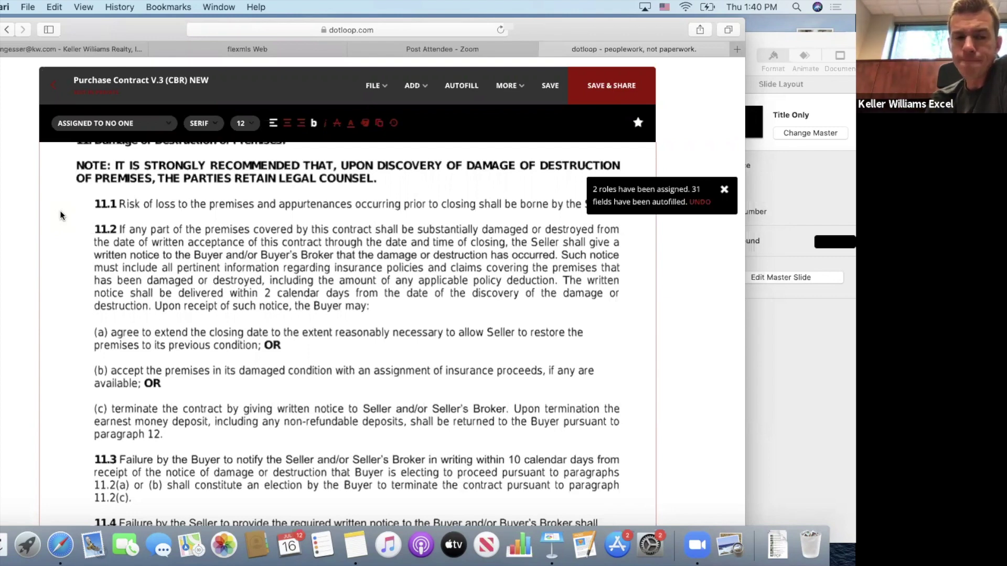
scroll(36, 230, "down", 10)
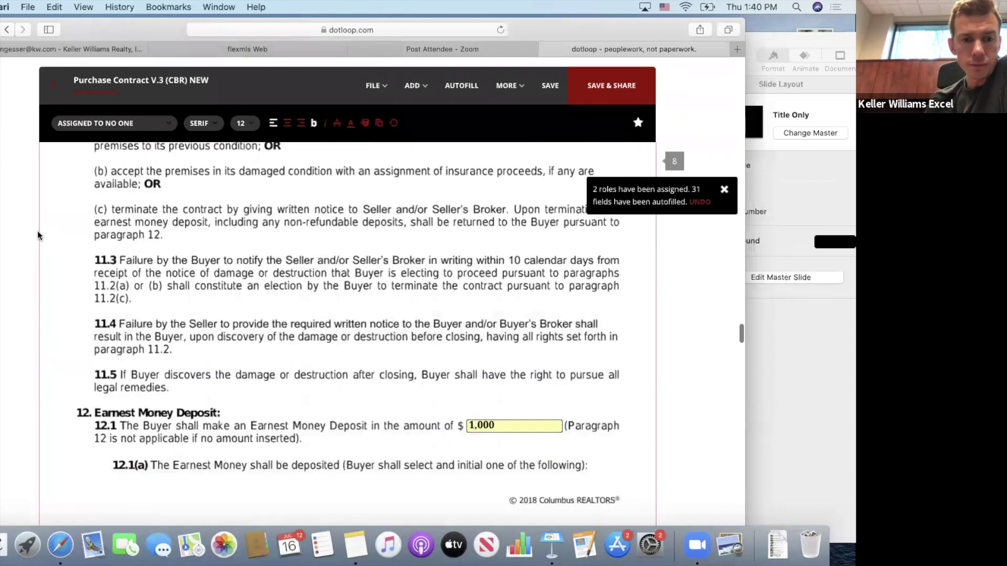
scroll(47, 236, "down", 1)
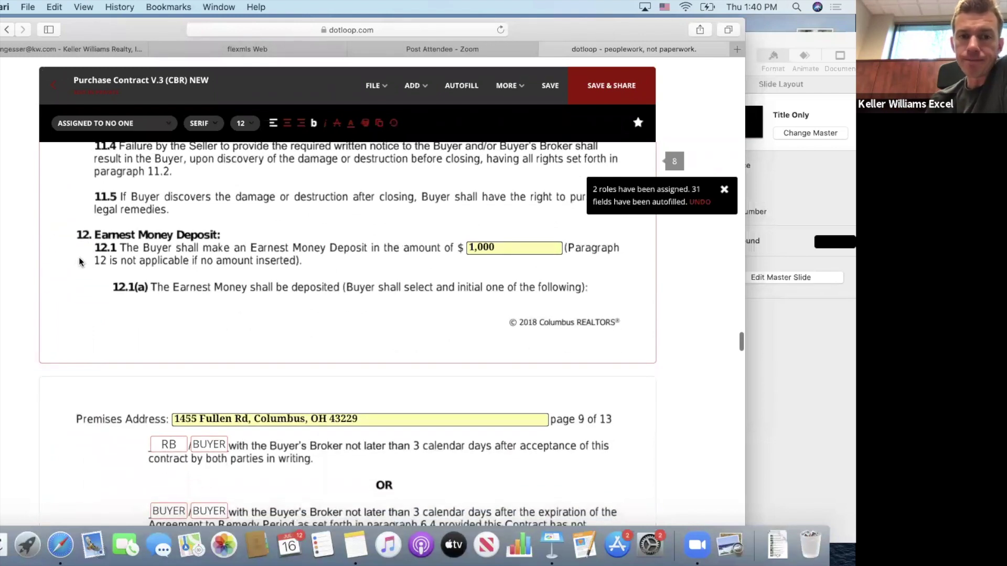
scroll(77, 262, "down", 4)
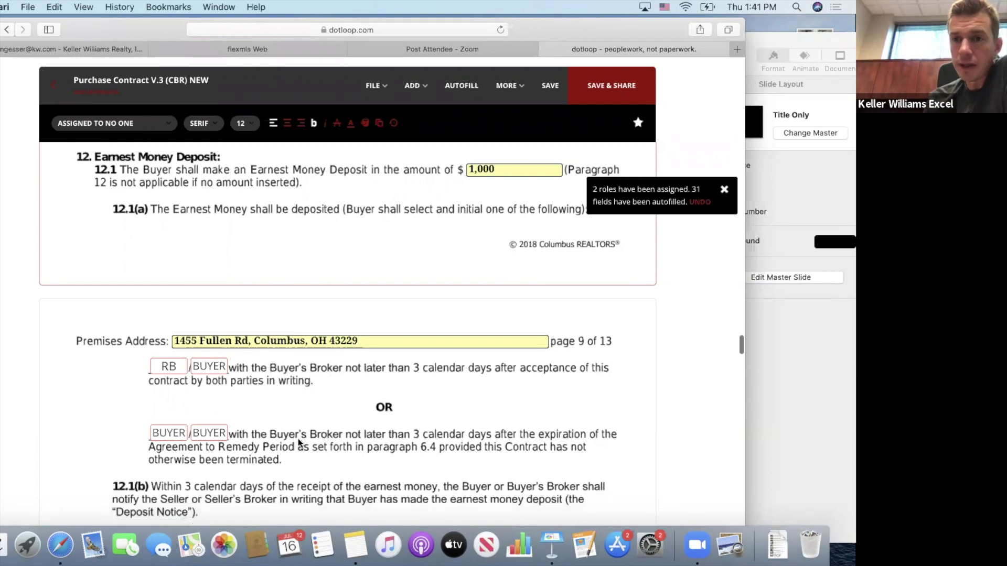
scroll(298, 443, "down", 2)
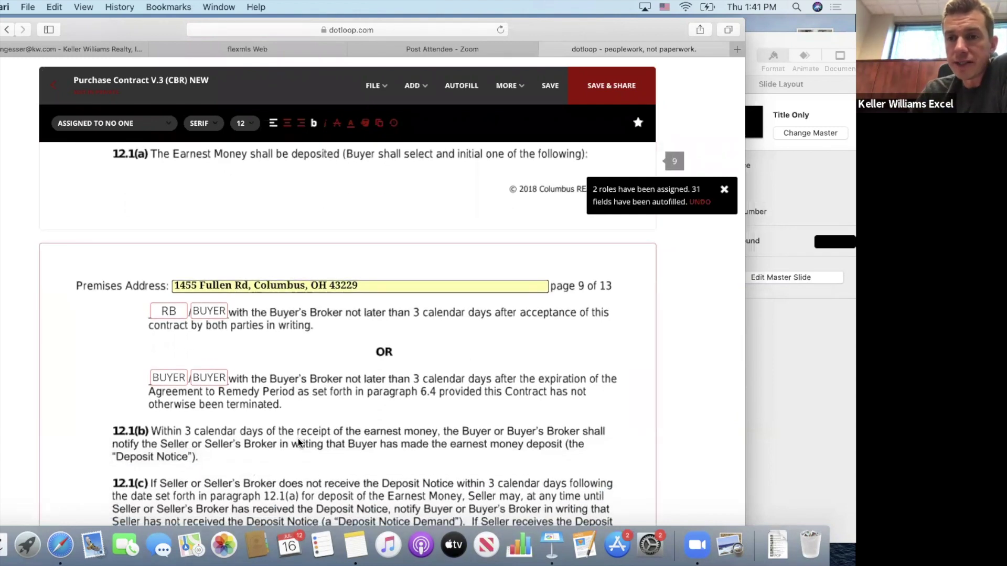
scroll(298, 442, "down", 6)
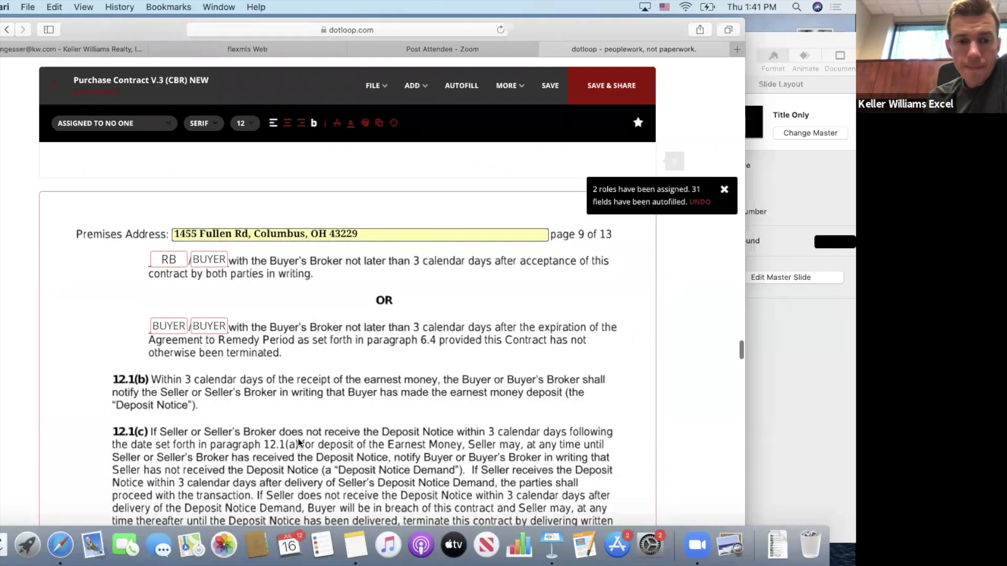
scroll(298, 442, "down", 3)
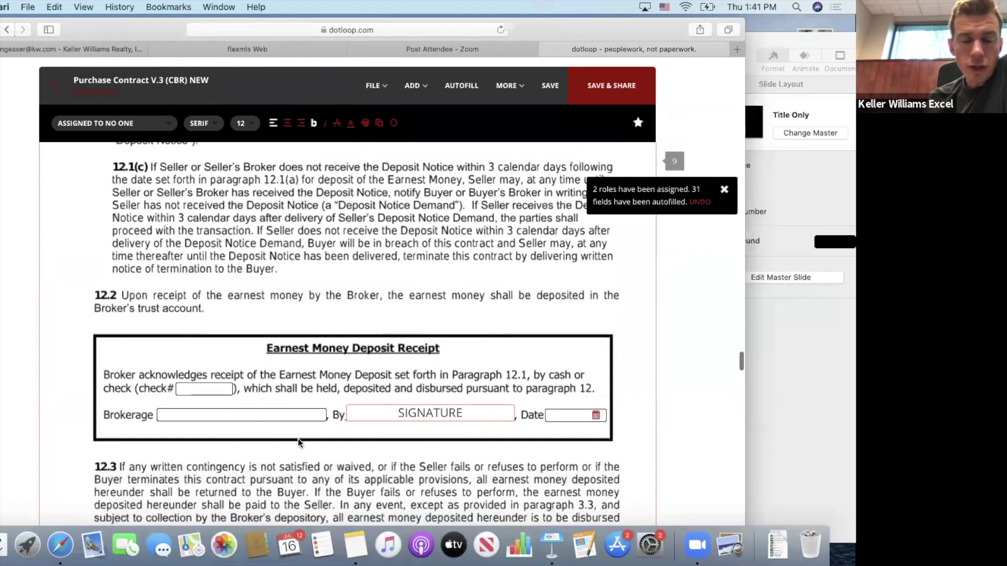
left_click(265, 415)
scroll(264, 416, "up", 8)
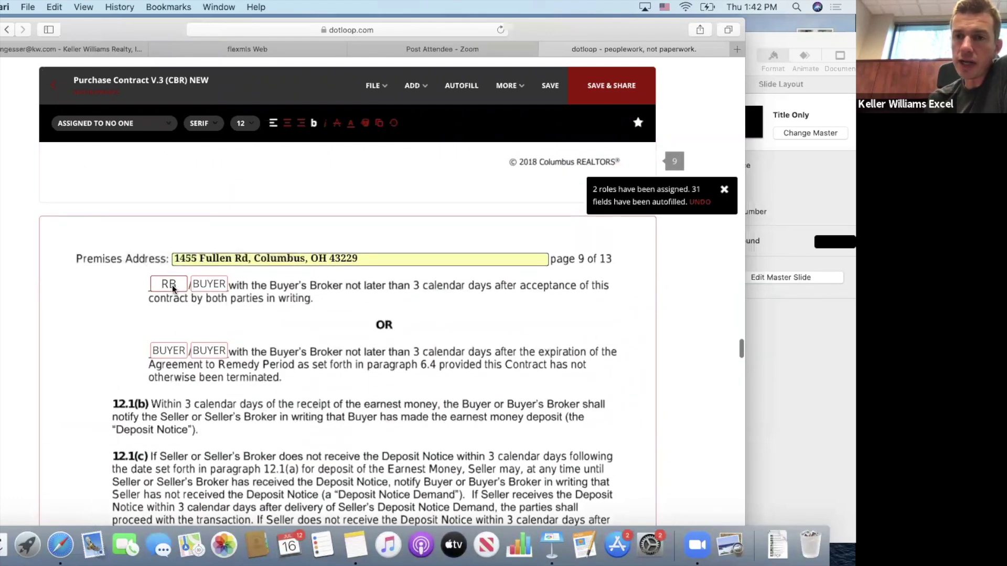
left_click(212, 285)
left_click(129, 124)
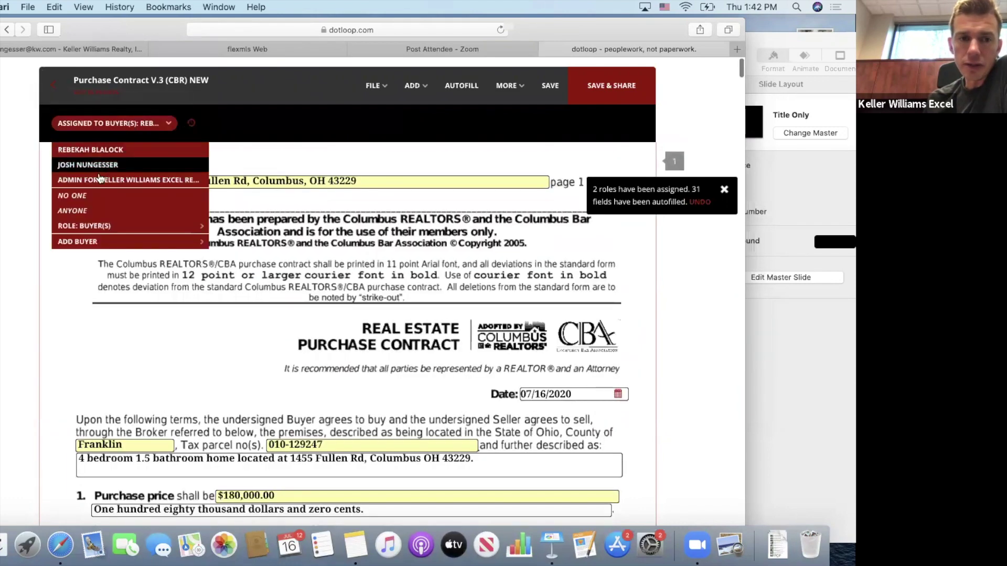
left_click(89, 198)
Set both buyer initials boxes further down in 12.1(a) to No One.
scroll(169, 279, "down", 1)
scroll(170, 278, "down", 20)
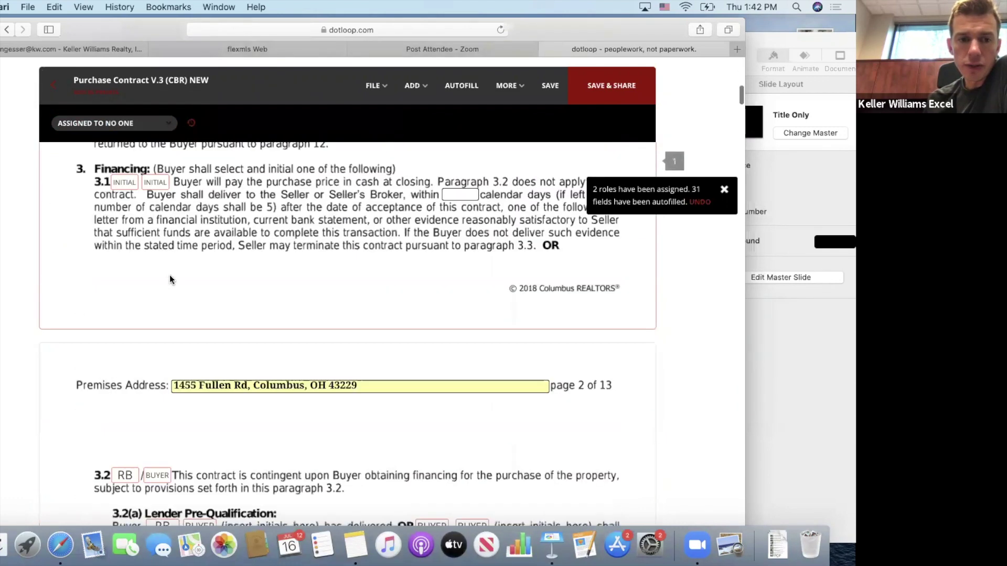
scroll(170, 279, "down", 20)
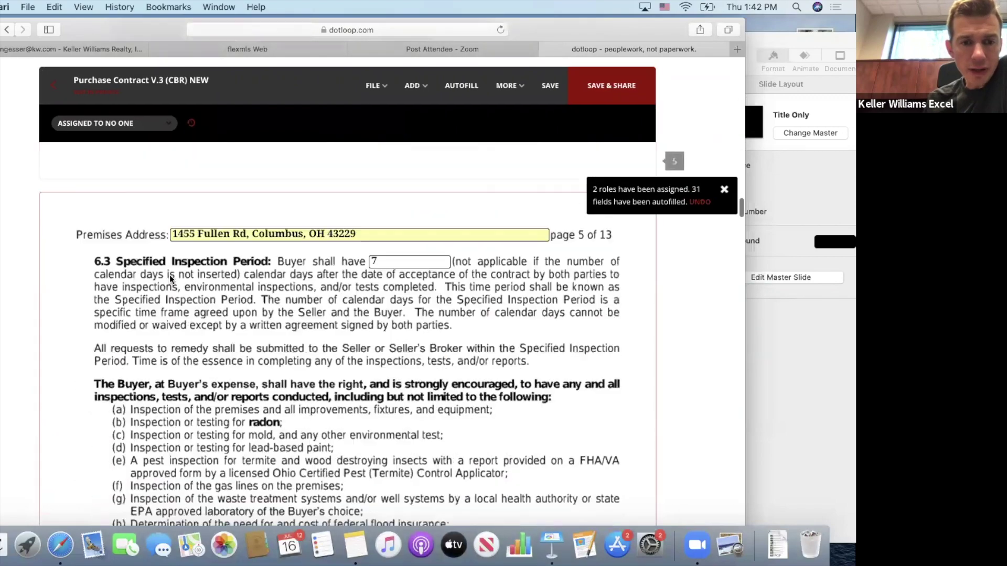
scroll(170, 278, "down", 20)
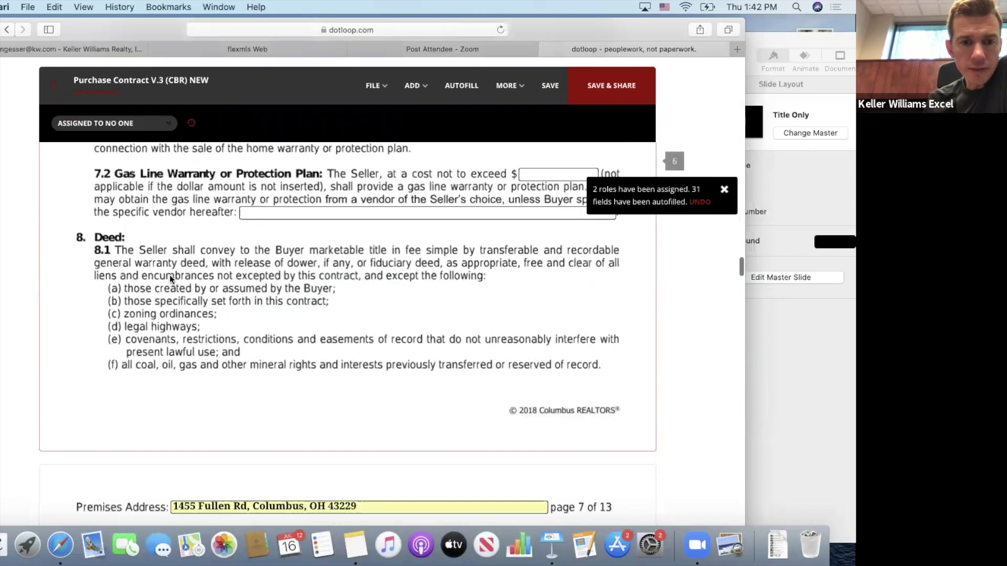
scroll(169, 278, "down", 20)
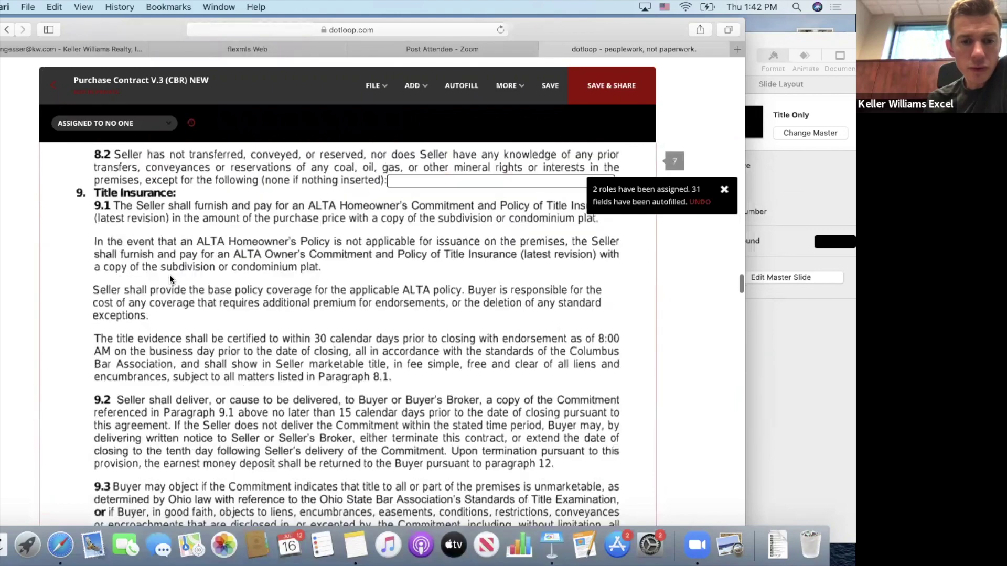
scroll(169, 275, "down", 20)
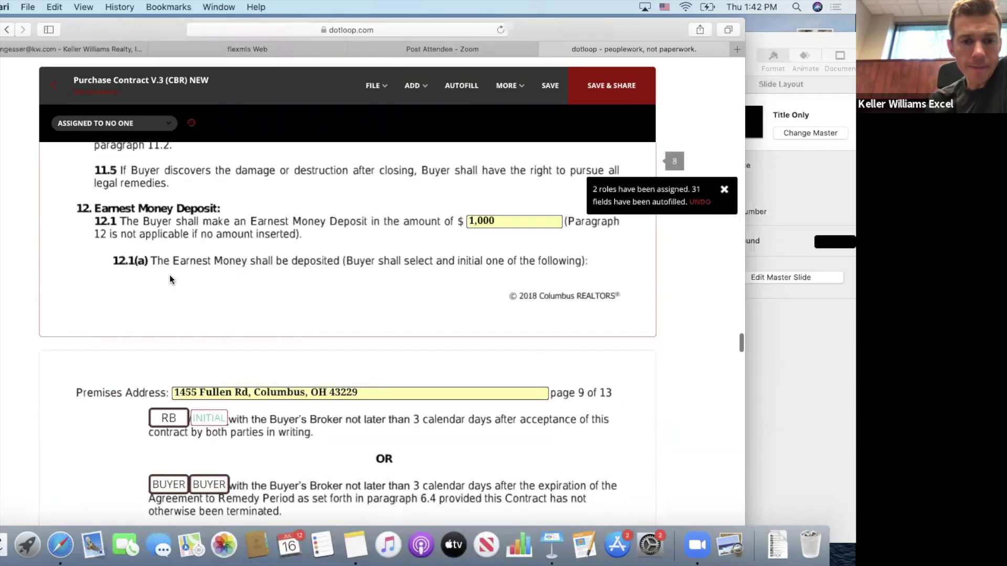
left_click(166, 356)
left_click(137, 124)
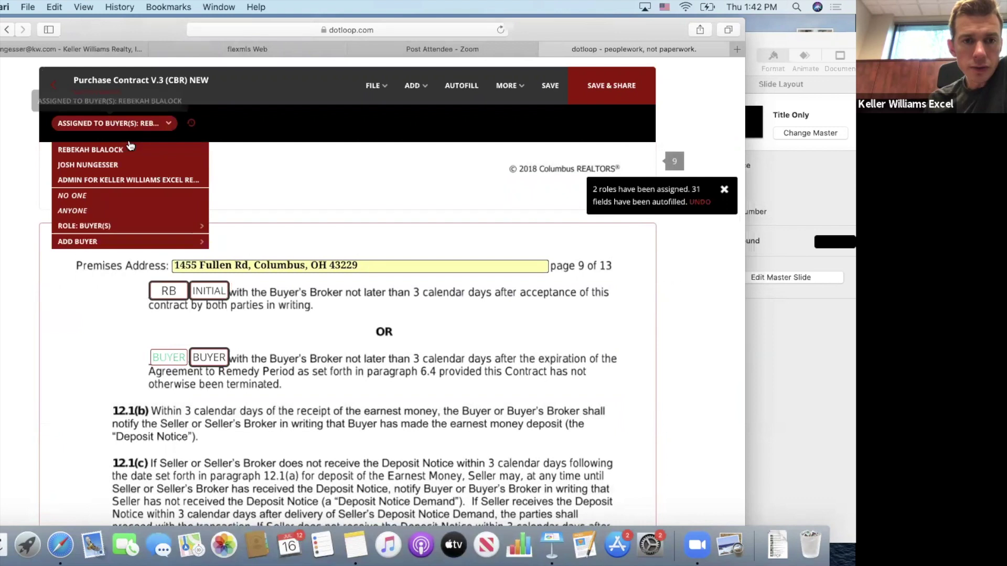
left_click(113, 196)
left_click(211, 356)
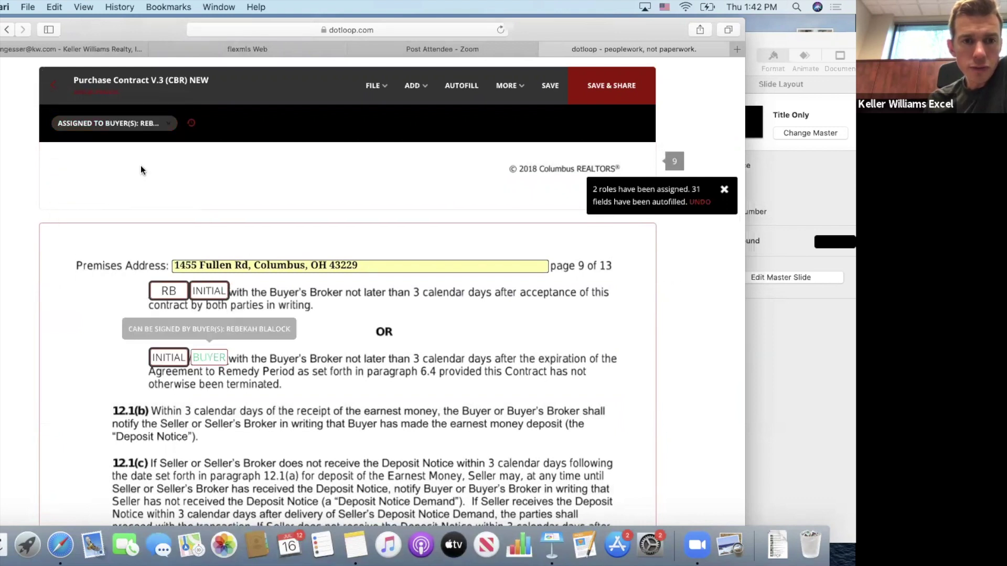
left_click(137, 124)
left_click(119, 203)
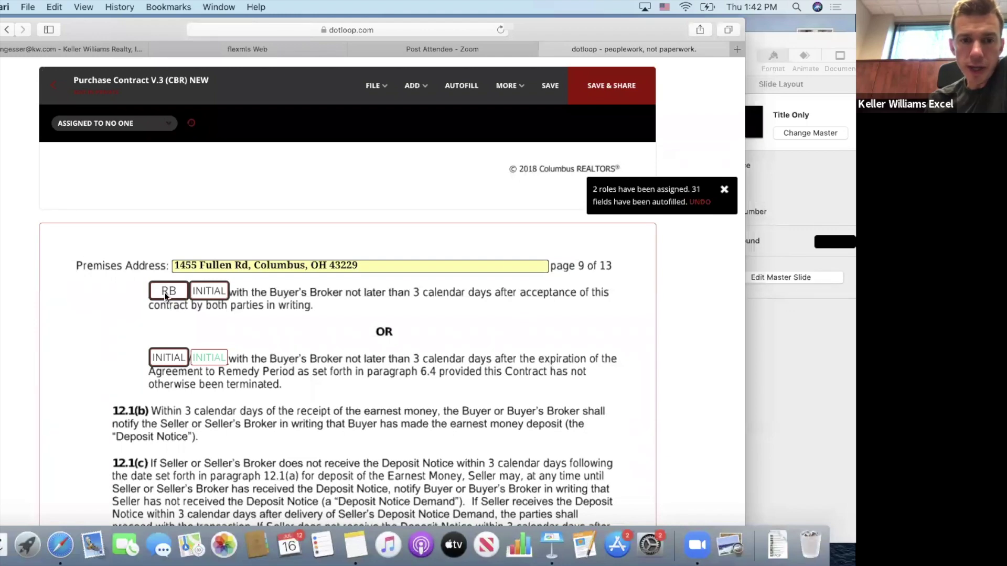
Enter 'Keller Williams Excel Realty' in the Earnest Money Deposit Receipt's Brokerage field.
scroll(295, 345, "down", 5)
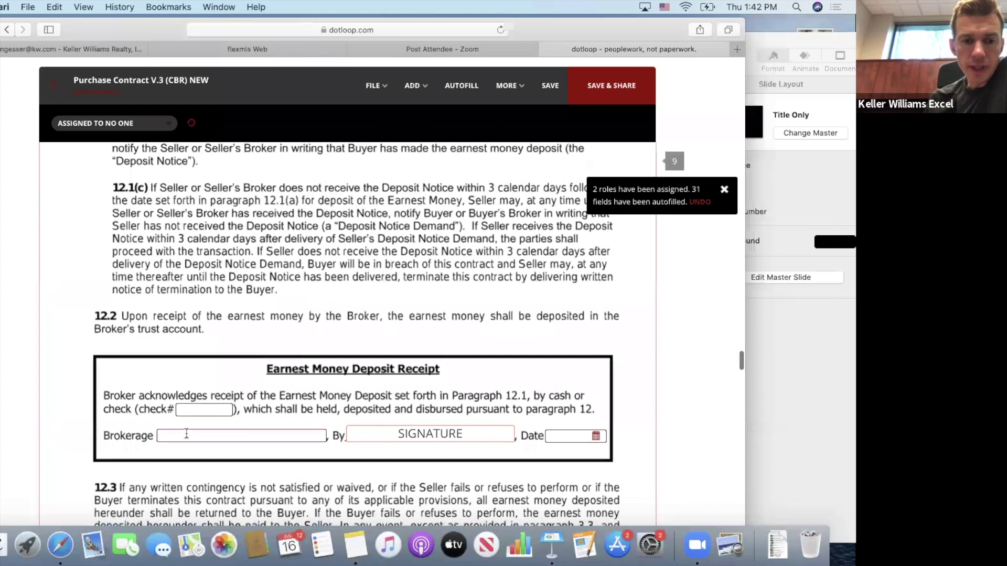
left_click(187, 434)
type("Keller Wi")
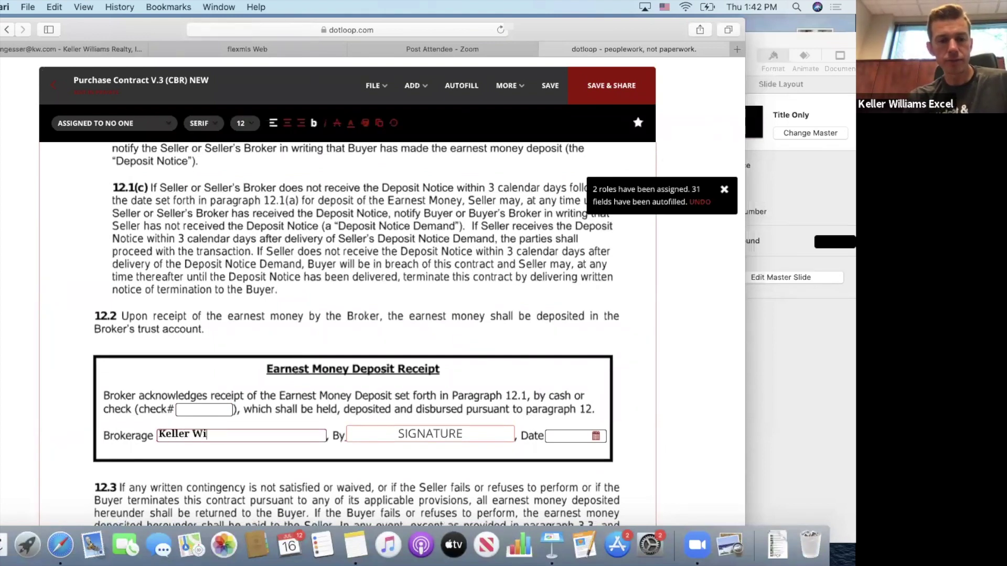
type("lliams Excel Realty")
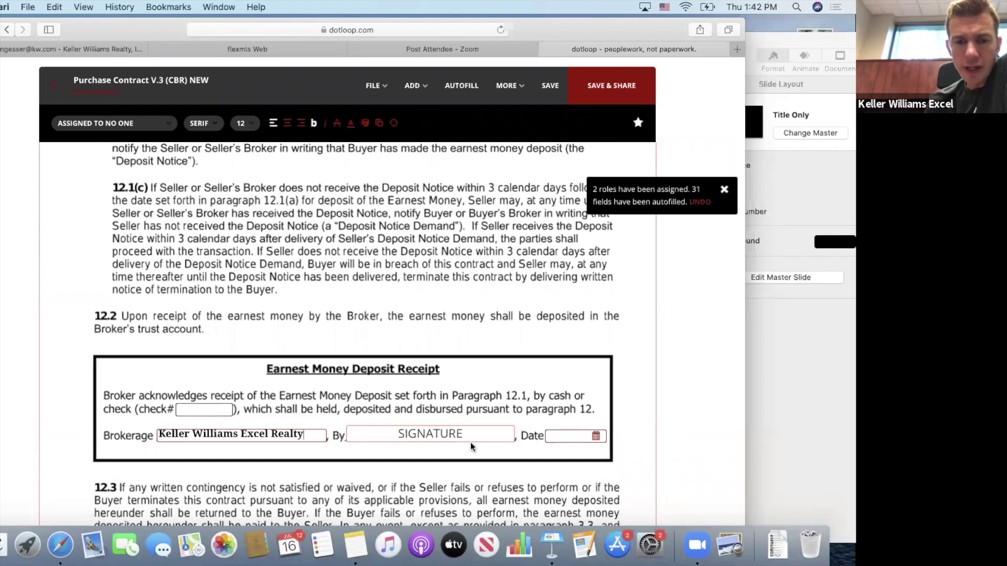
Scroll through contract sections 12.3 to 14 down to section 15 Closing and Possession.
scroll(452, 436, "down", 6)
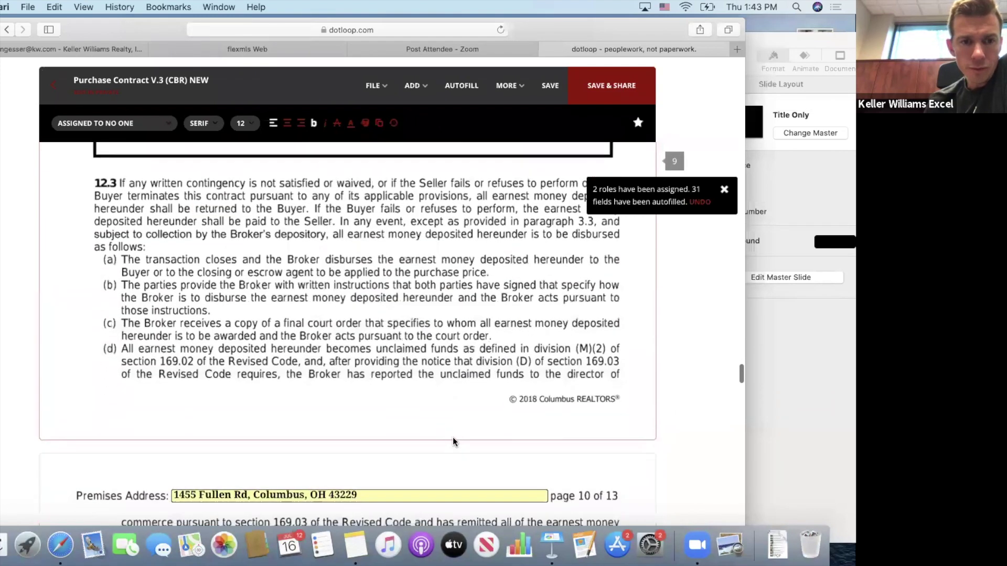
scroll(379, 440, "down", 6)
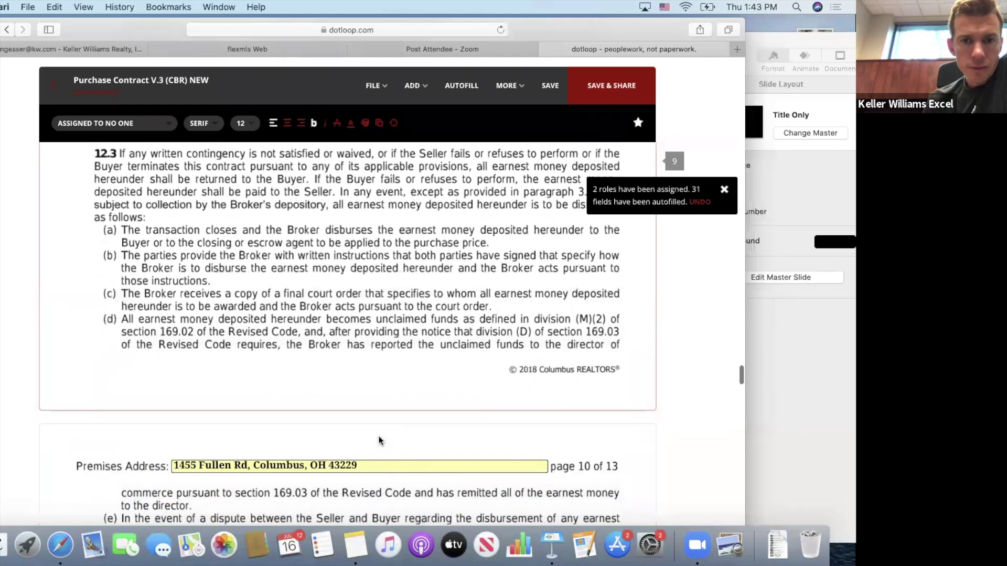
scroll(379, 441, "down", 6)
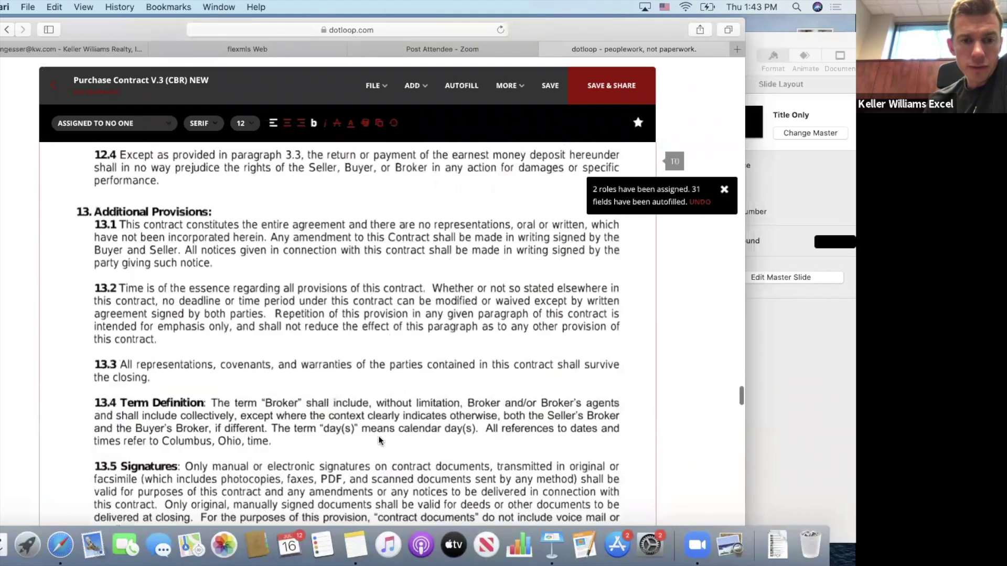
scroll(379, 441, "down", 3)
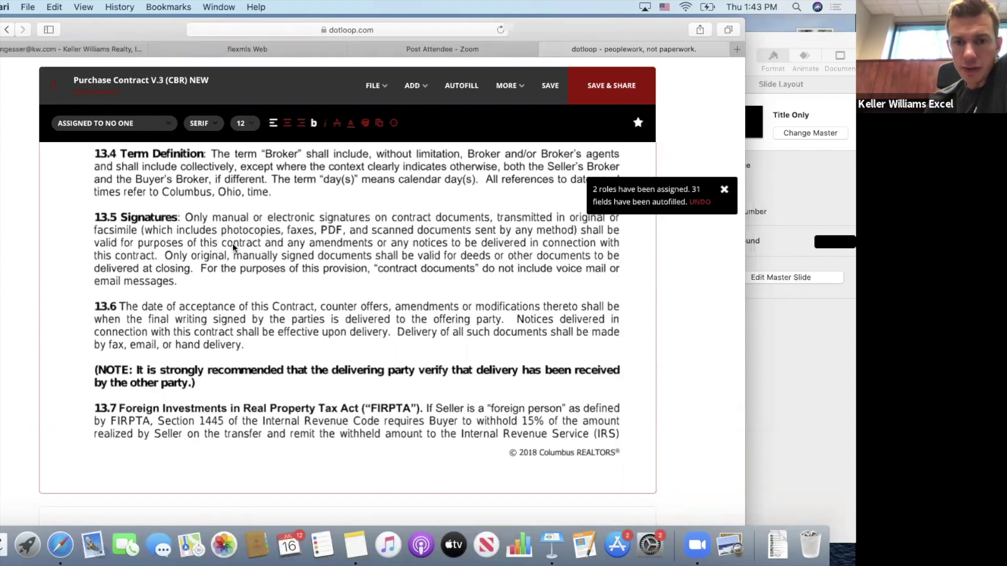
scroll(292, 257, "down", 3)
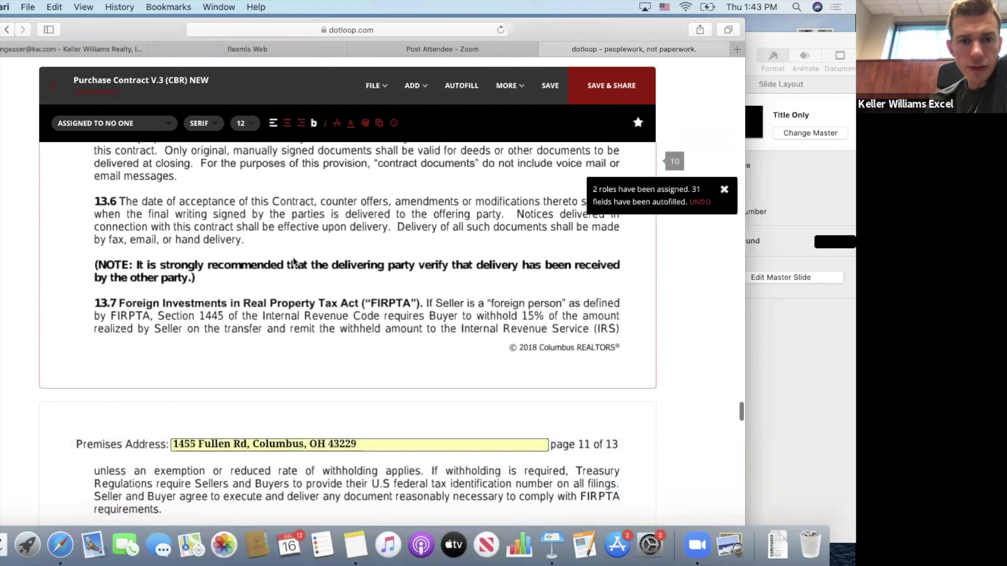
scroll(292, 257, "down", 2)
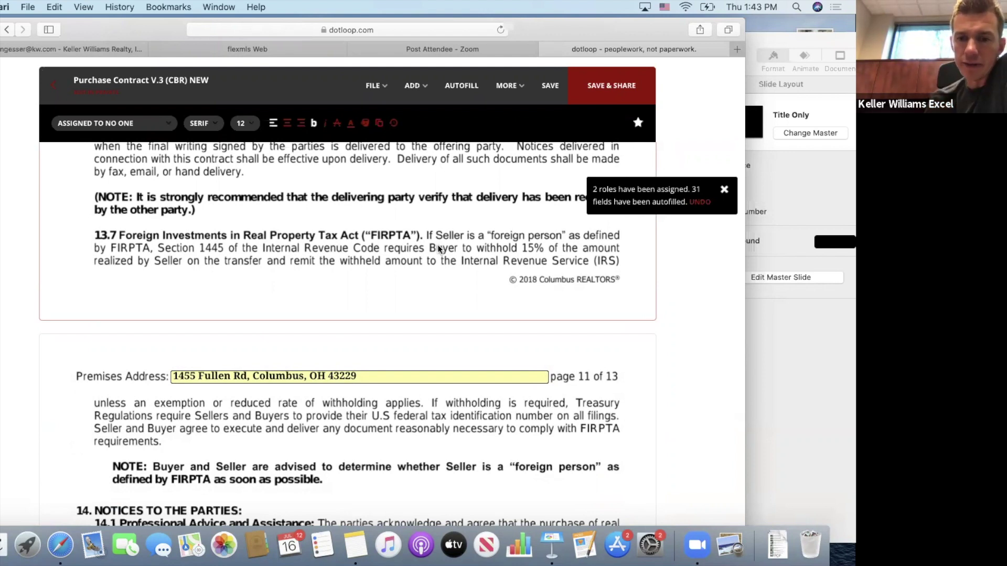
scroll(323, 278, "down", 10)
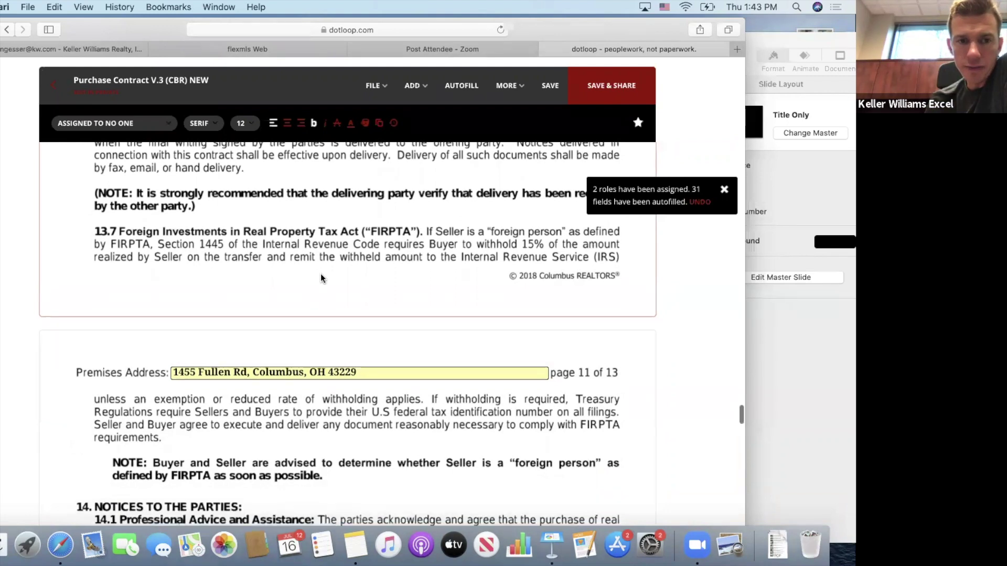
scroll(321, 274, "down", 5)
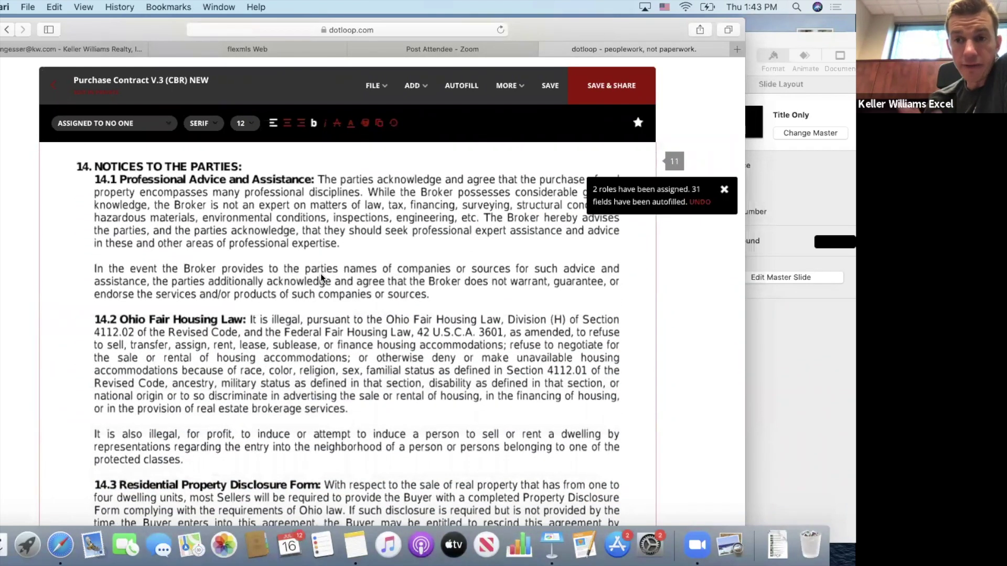
scroll(321, 274, "down", 1)
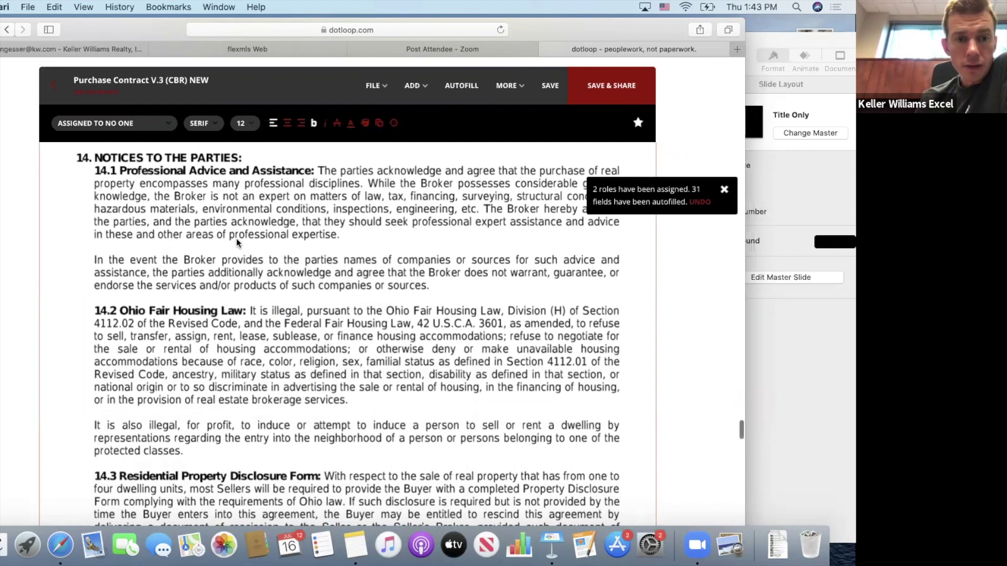
scroll(236, 238, "down", 10)
scroll(236, 238, "down", 5)
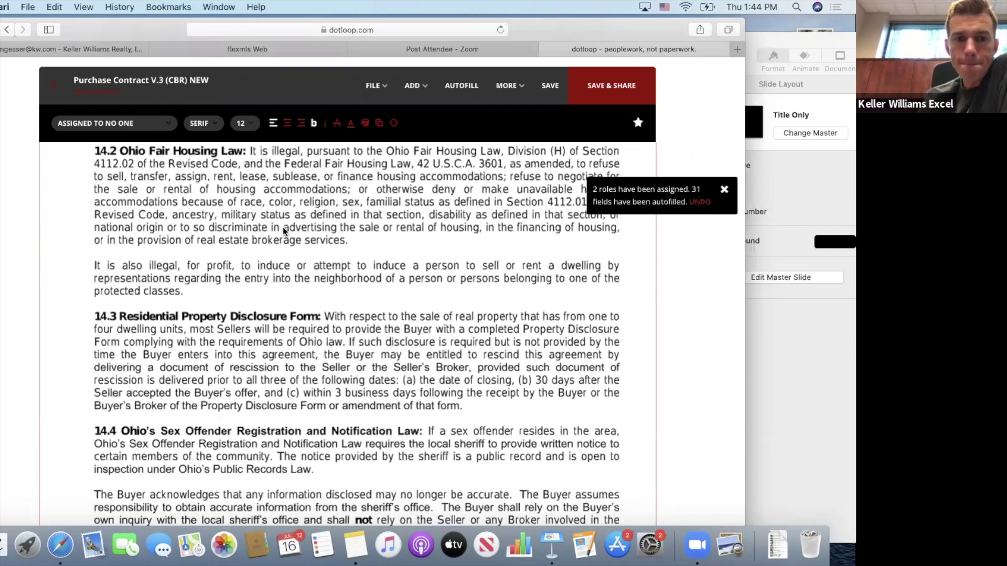
scroll(228, 236, "down", 6)
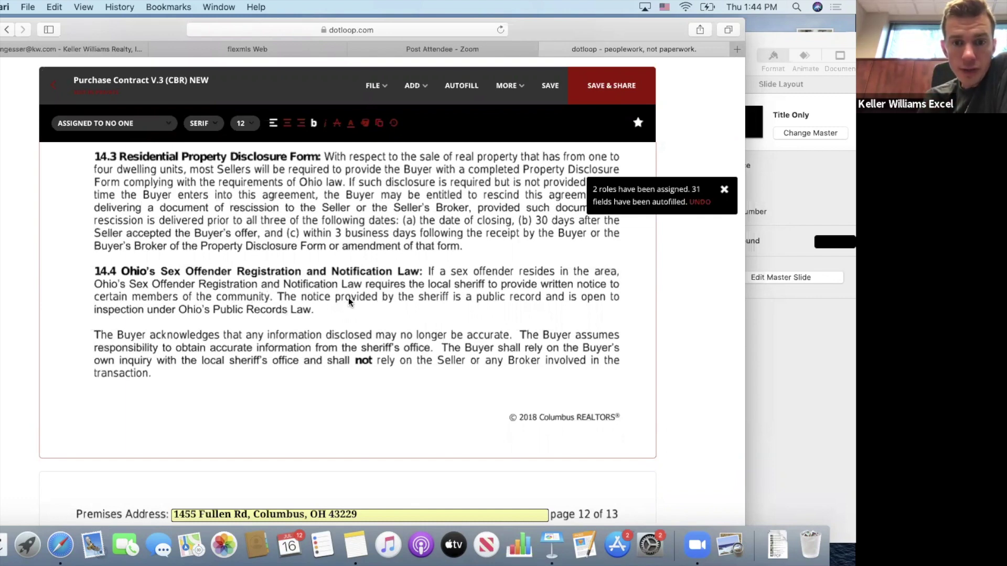
scroll(322, 308, "down", 3)
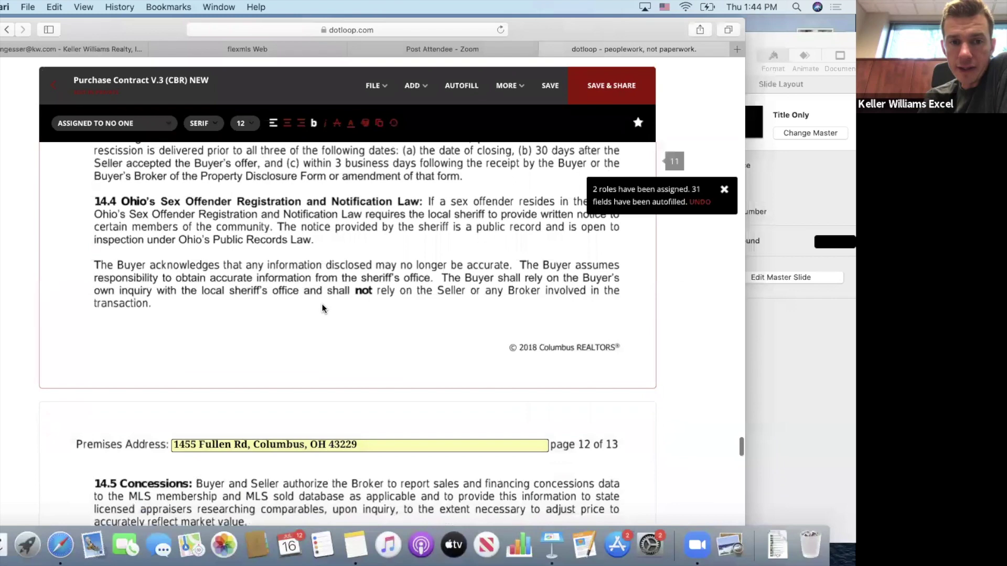
scroll(322, 308, "down", 10)
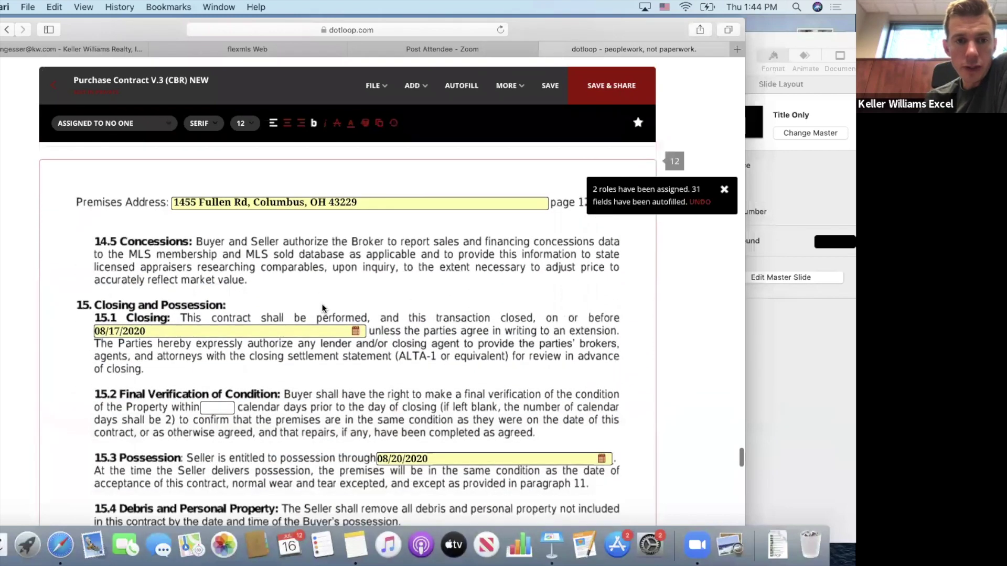
Enter 2 in the 15.2 final verification days box.
scroll(262, 291, "down", 4)
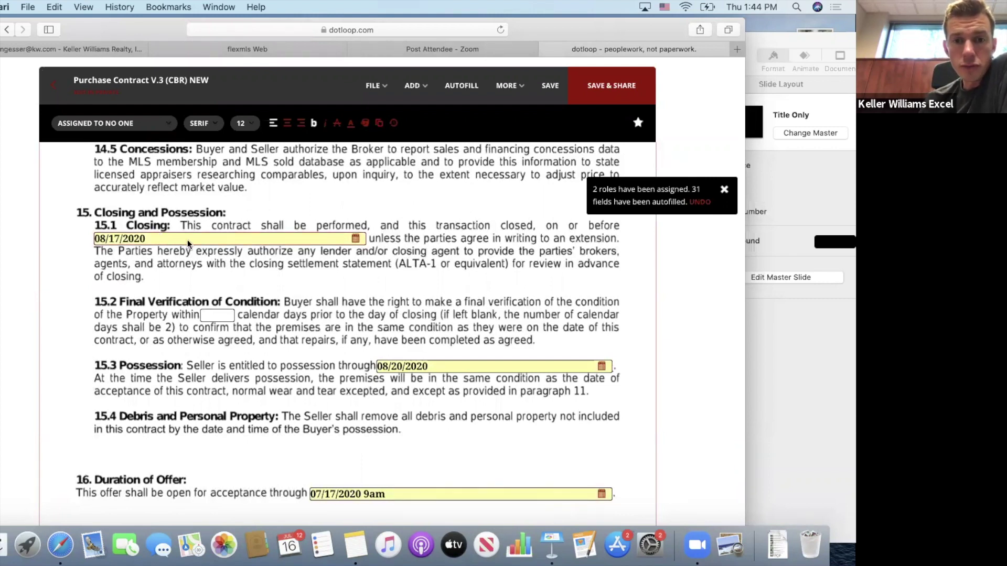
scroll(310, 265, "down", 2)
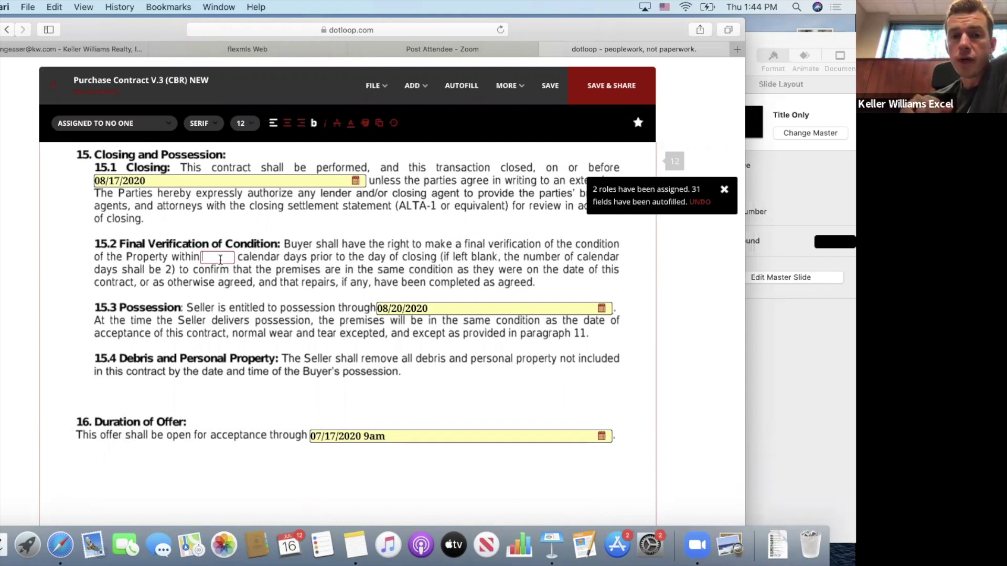
left_click(221, 259)
type("2")
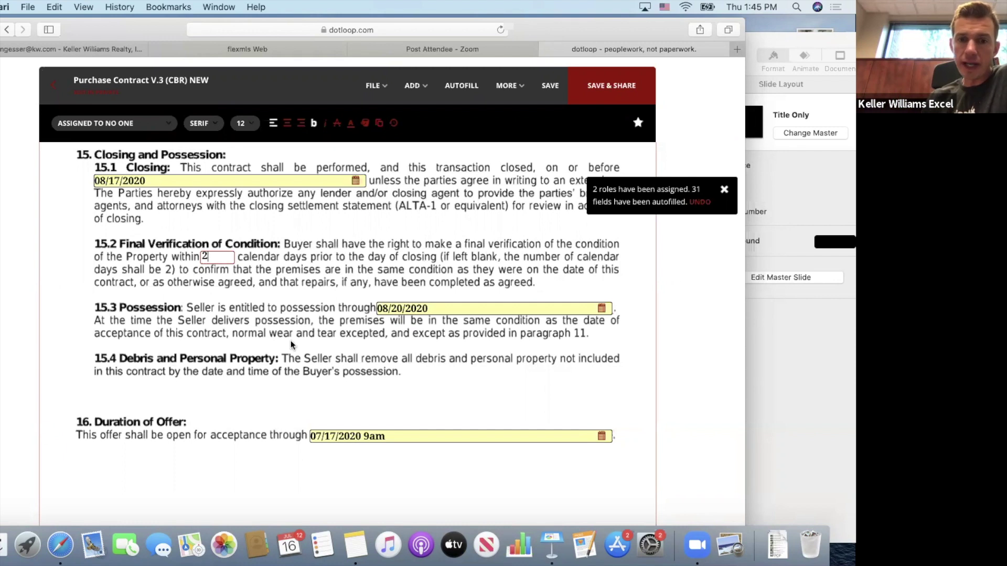
Append 'at noon' to the 15.3 possession date so it reads 08/20/2020 at noon.
left_click(412, 307)
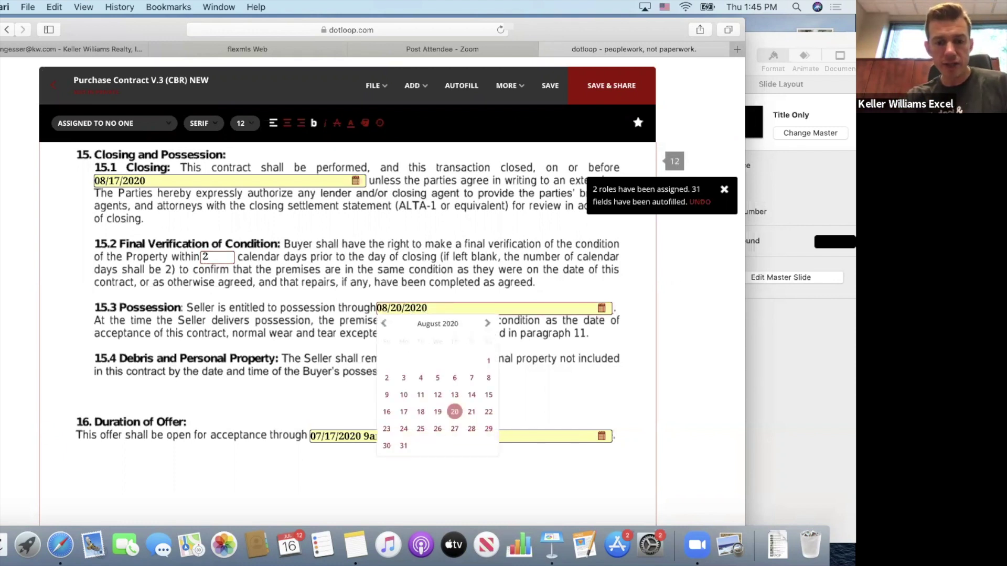
type("at noon")
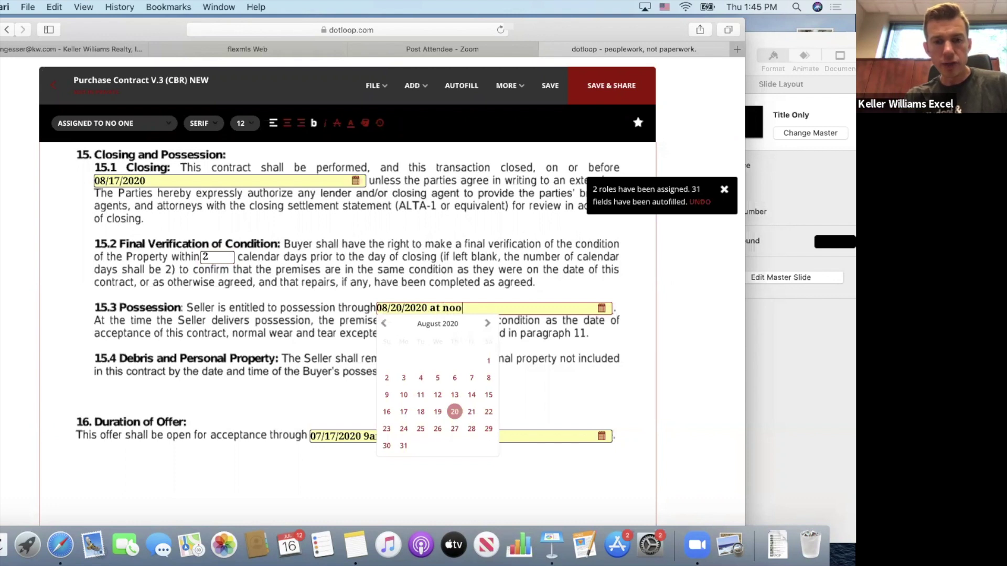
left_click(330, 328)
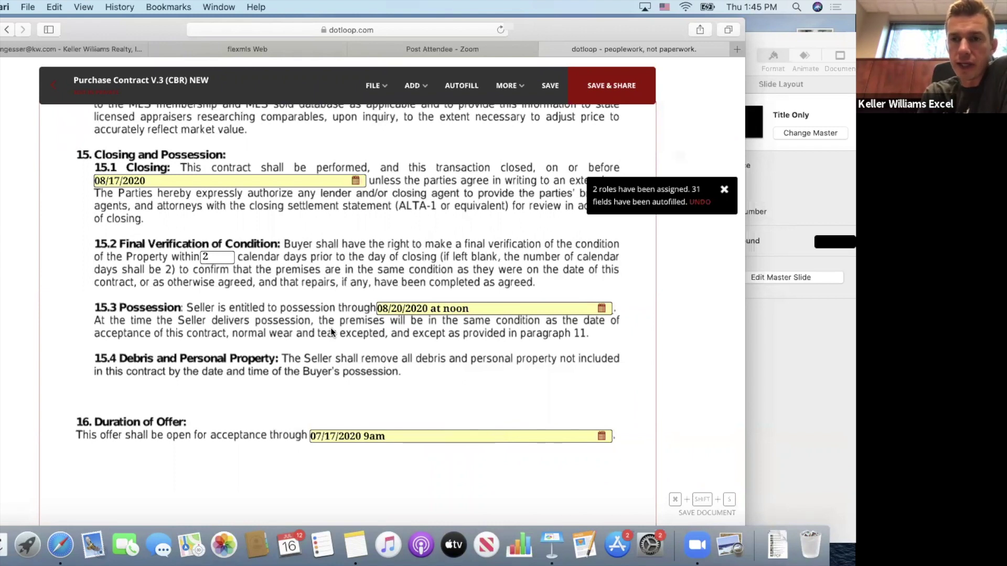
Scroll through the remaining pages to the page 13 signature blocks and Receipt of Offer.
scroll(330, 329, "down", 2)
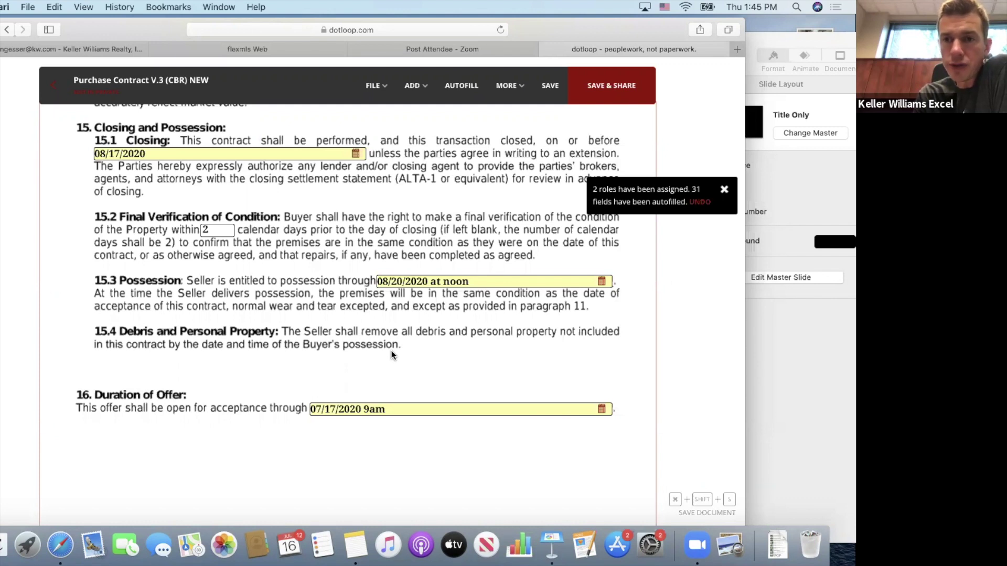
scroll(391, 355, "down", 4)
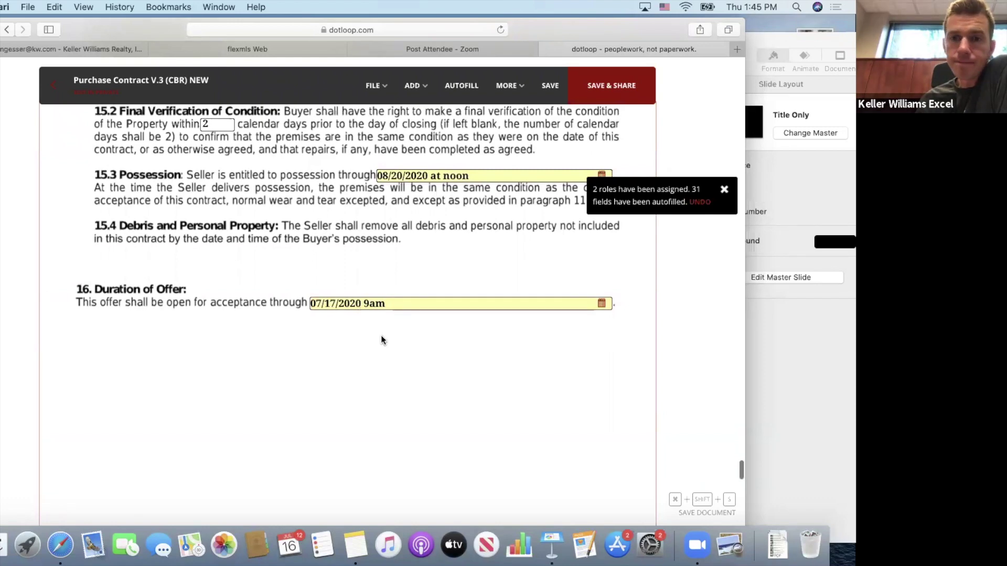
scroll(381, 335, "down", 12)
scroll(381, 335, "down", 8)
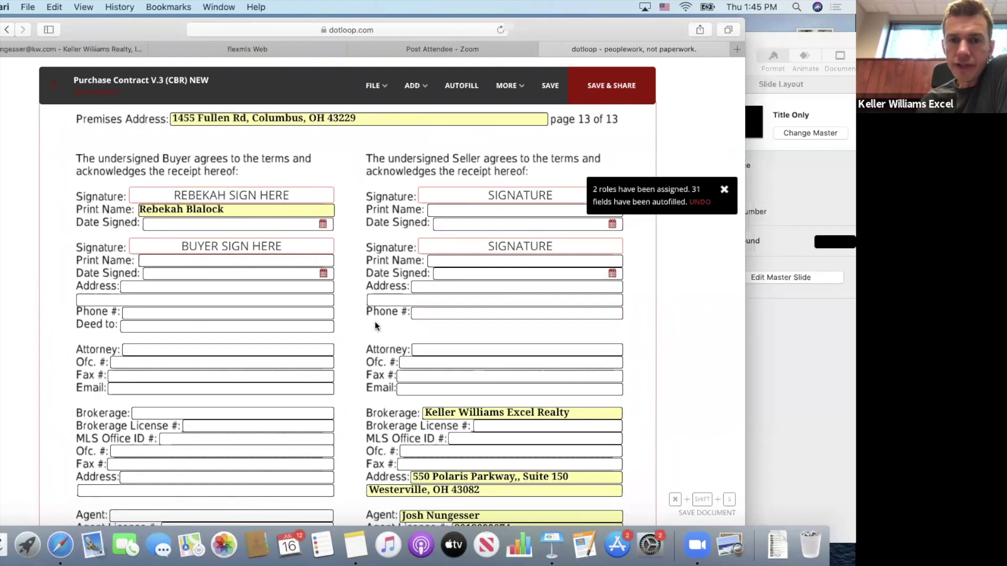
scroll(354, 329, "down", 4)
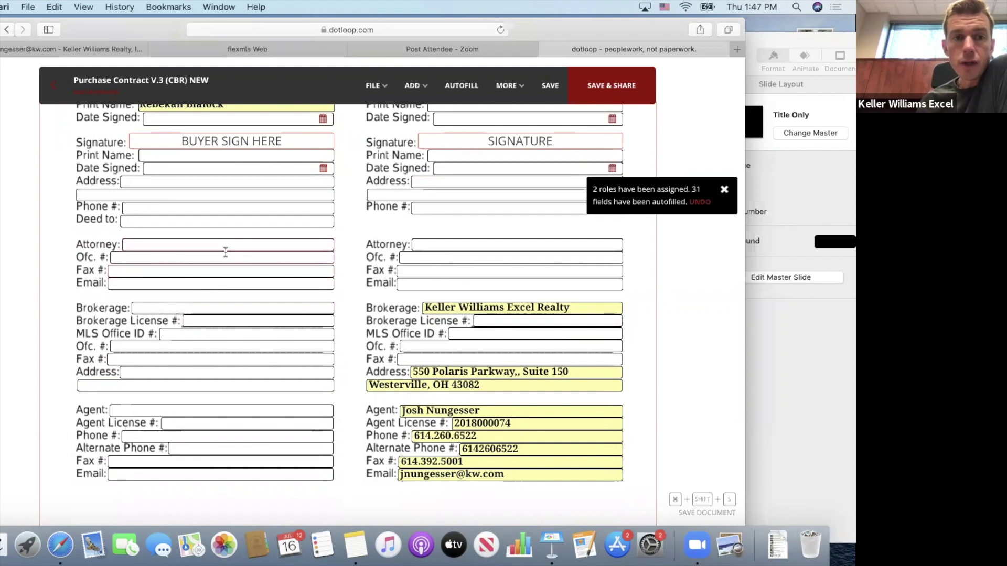
scroll(225, 257, "up", 4)
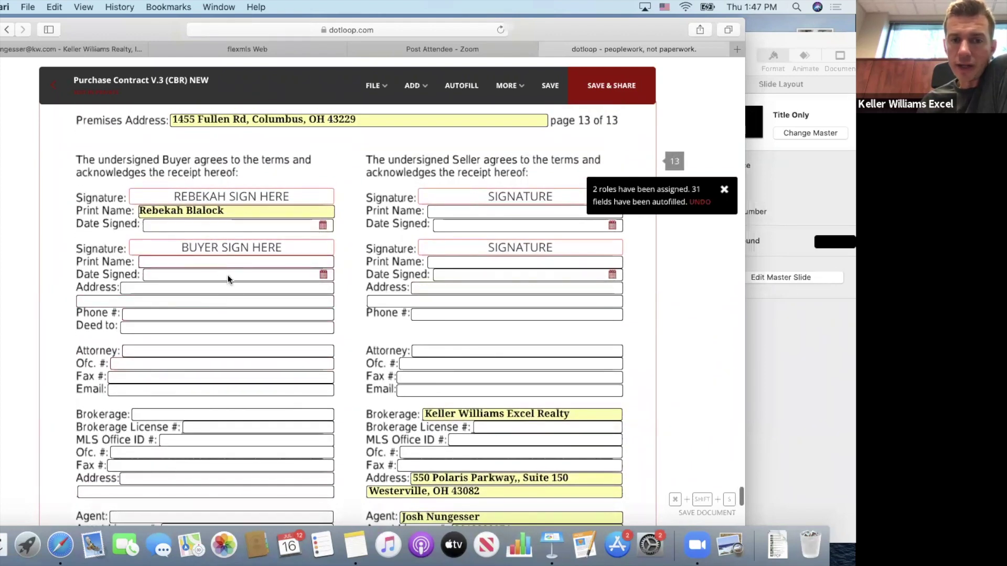
scroll(350, 306, "down", 2)
scroll(350, 302, "down", 10)
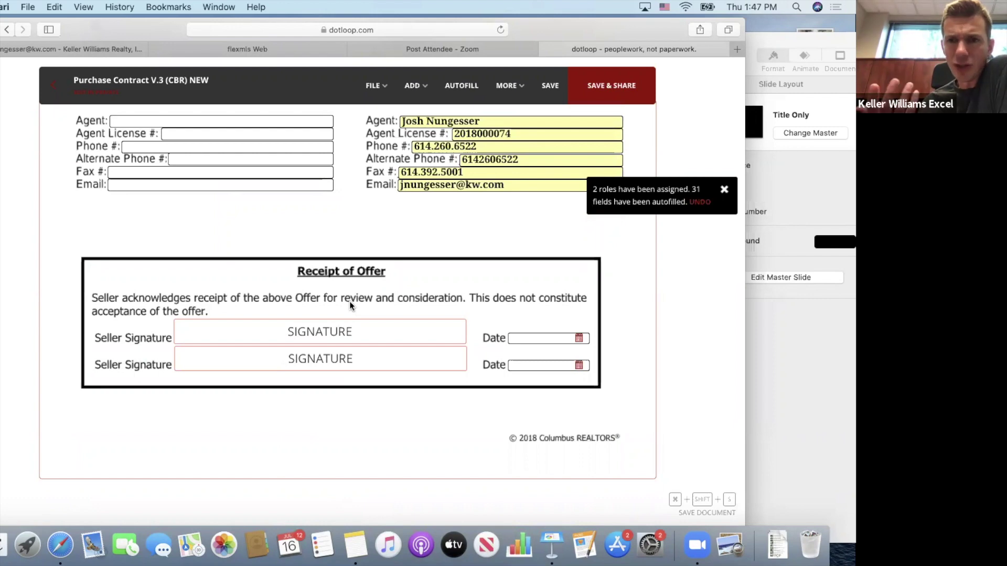
scroll(349, 302, "down", 2)
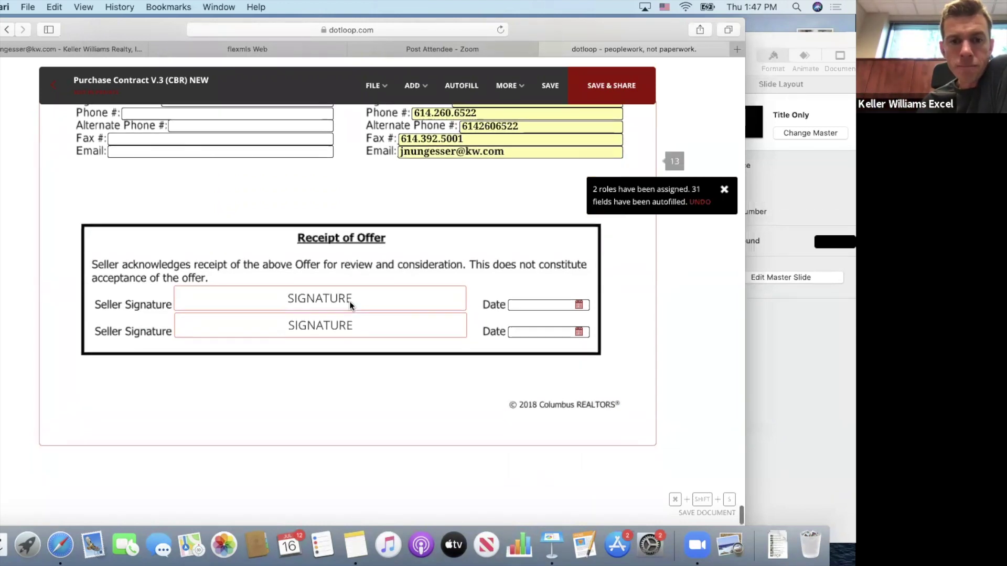
scroll(350, 302, "down", 2)
scroll(349, 301, "up", 15)
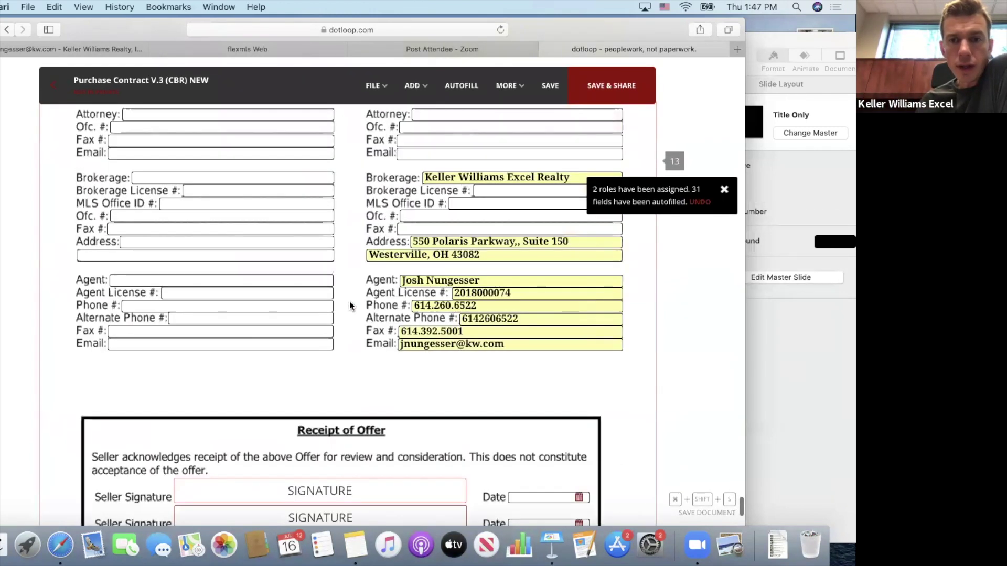
Go back to page 1 and place the cursor in the 1.1 Additional Terms and Conditions box.
scroll(349, 304, "up", 20)
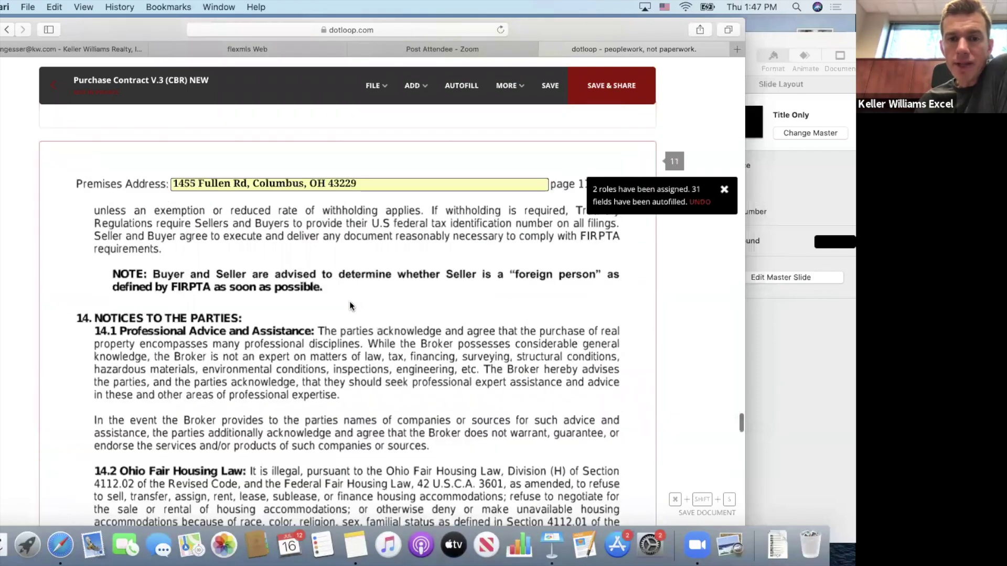
scroll(350, 306, "up", 15)
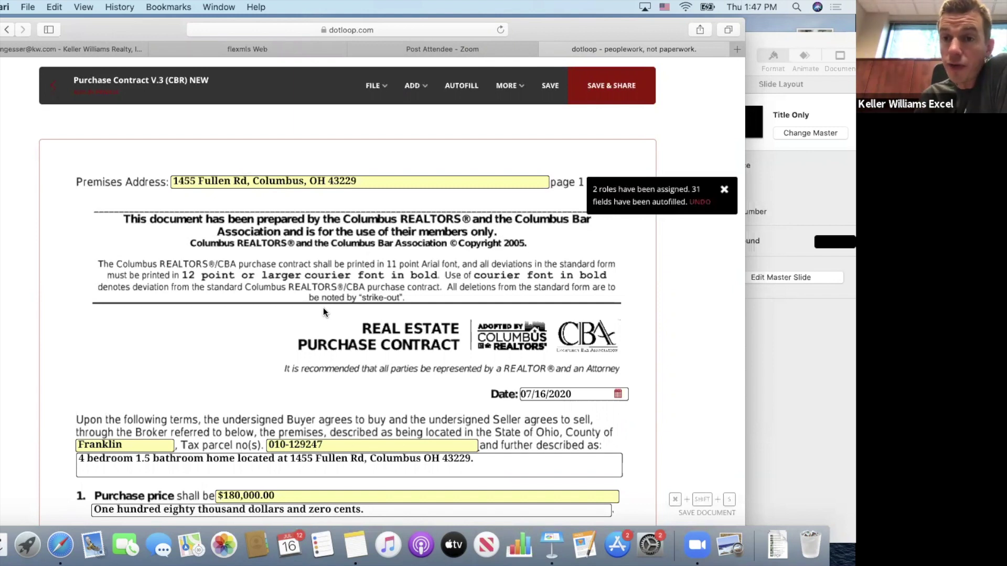
scroll(323, 307, "down", 3)
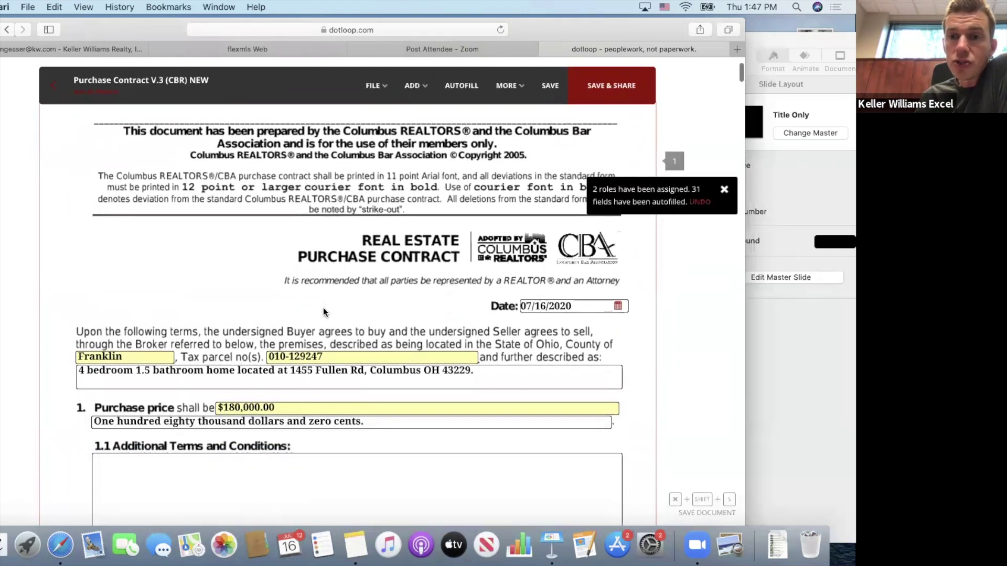
scroll(323, 307, "down", 3)
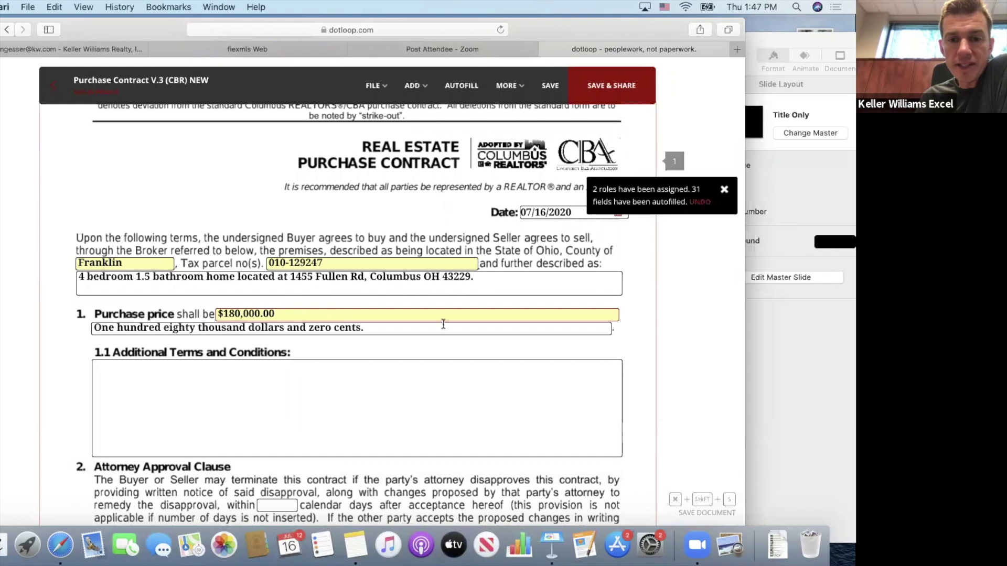
scroll(624, 315, "down", 2)
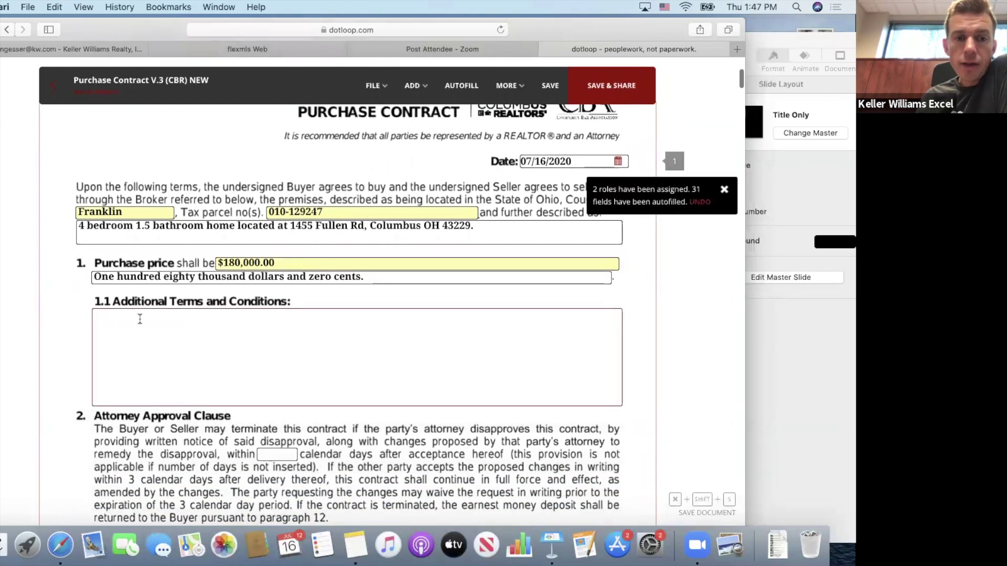
left_click(140, 319)
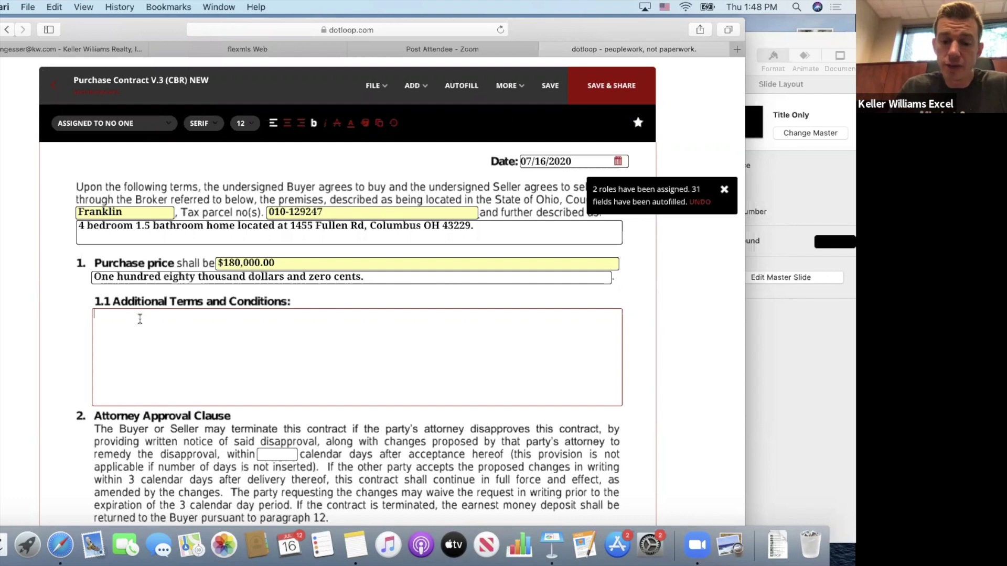
Search 'inspection', insert the Waiver of Remedy Request clause, then select and delete its text.
type("inspec")
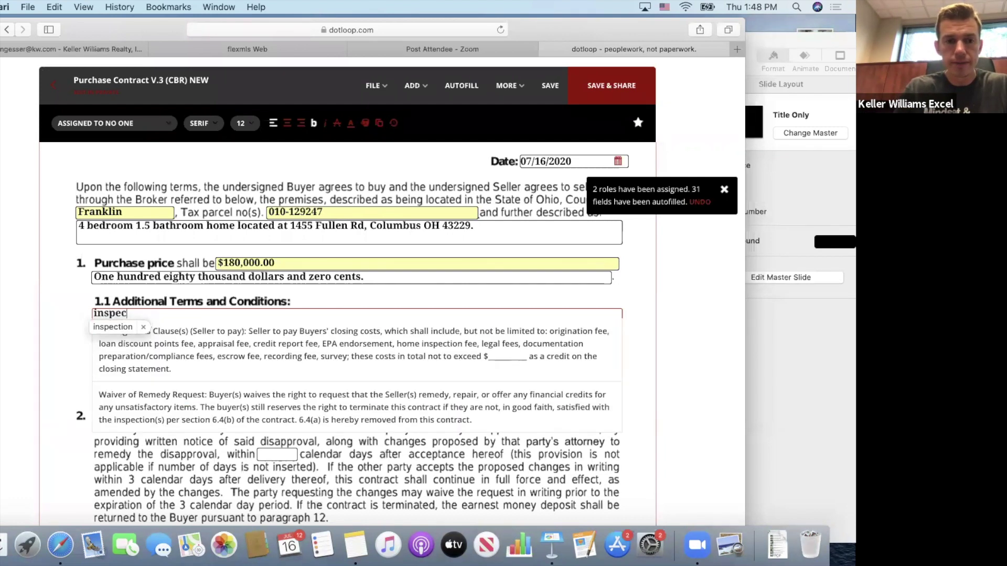
type("tion")
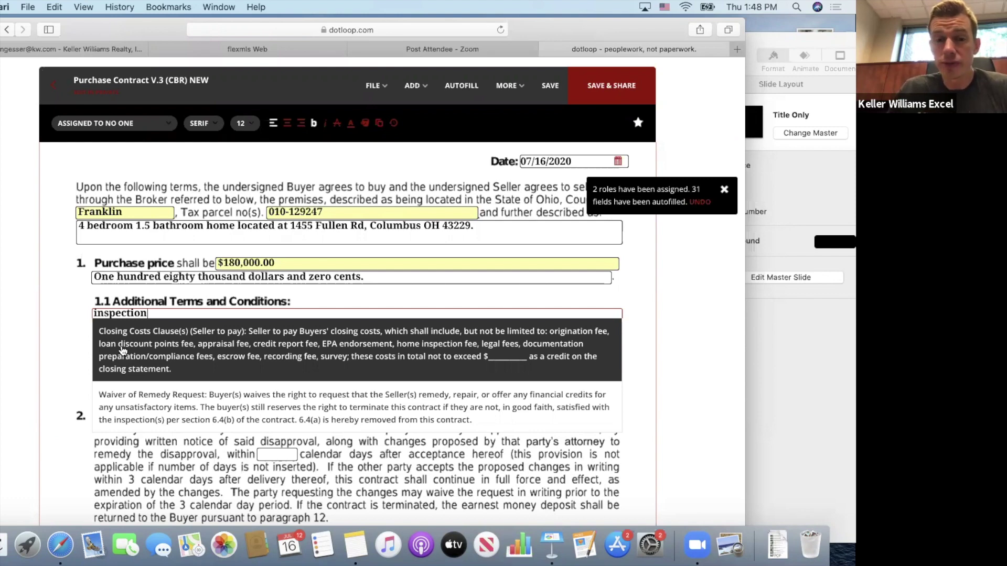
left_click(136, 394)
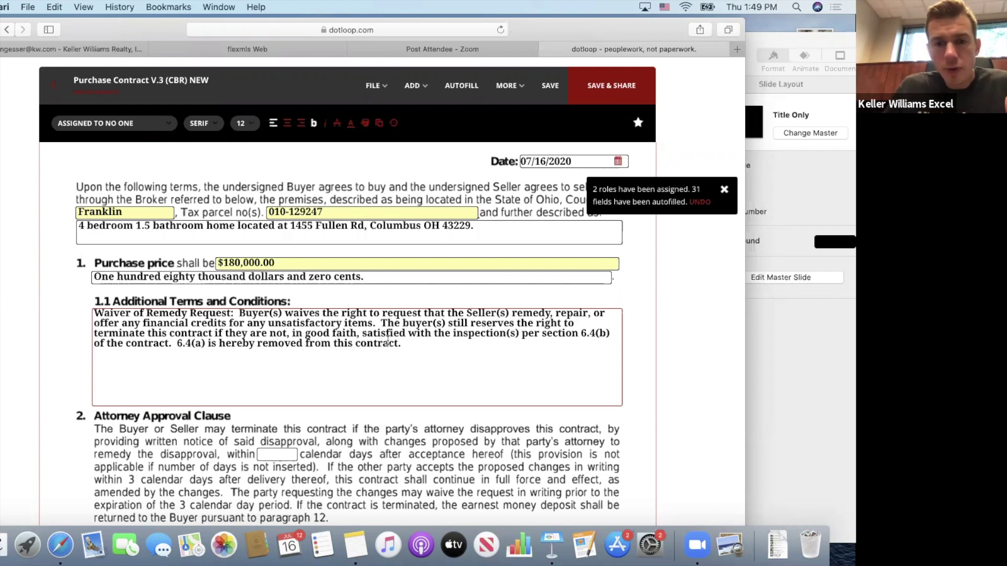
left_click_drag(408, 345, 237, 300)
key("BackSpace")
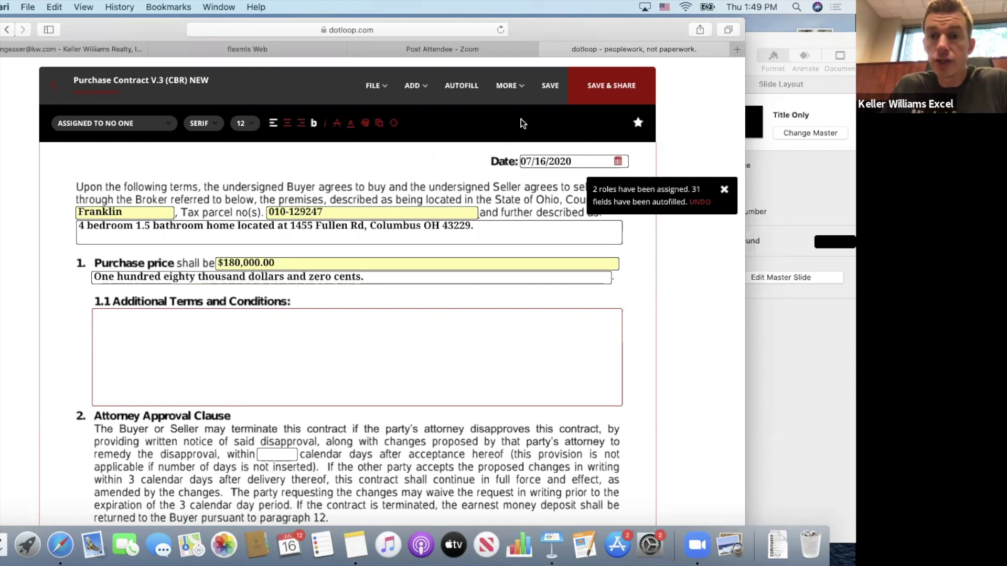
Save the purchase contract and return to the loop.
left_click(552, 87)
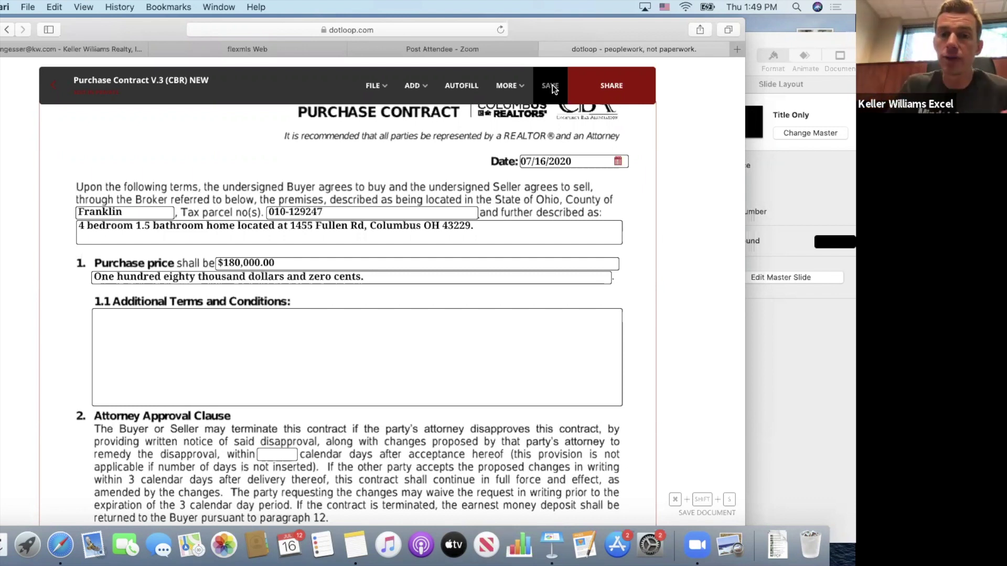
left_click(365, 98)
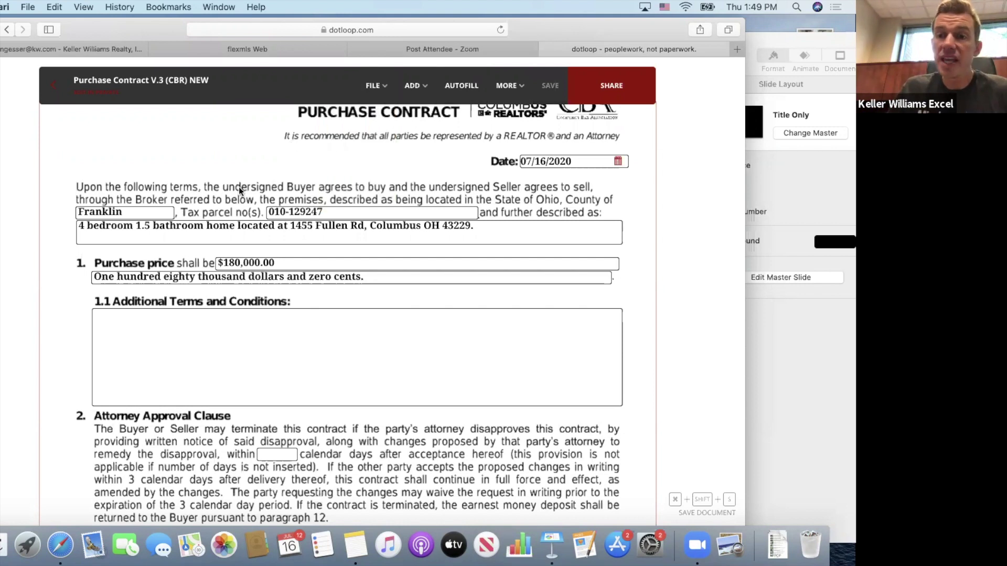
left_click(52, 85)
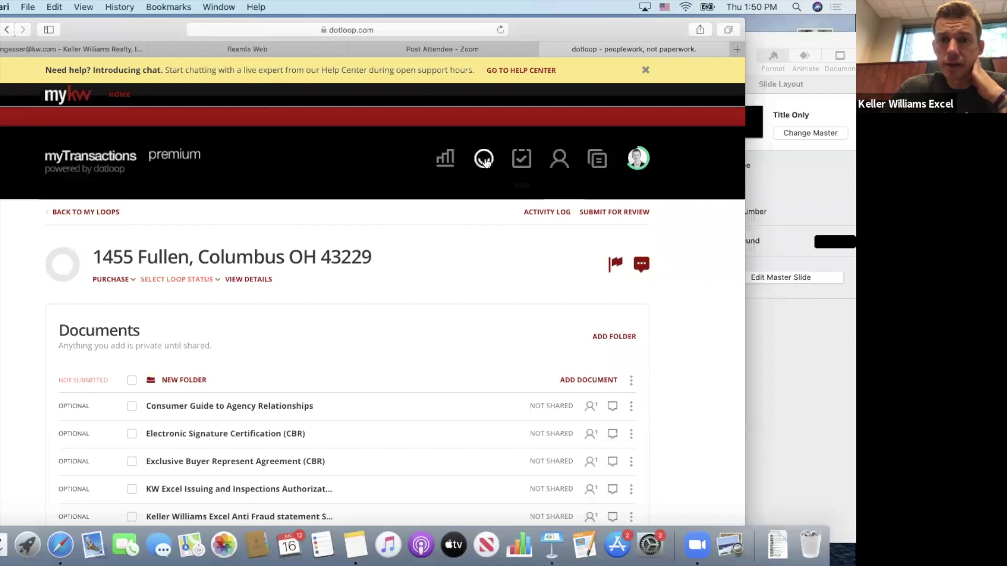
Open the Templates library and show the saved Clauses list.
left_click(598, 160)
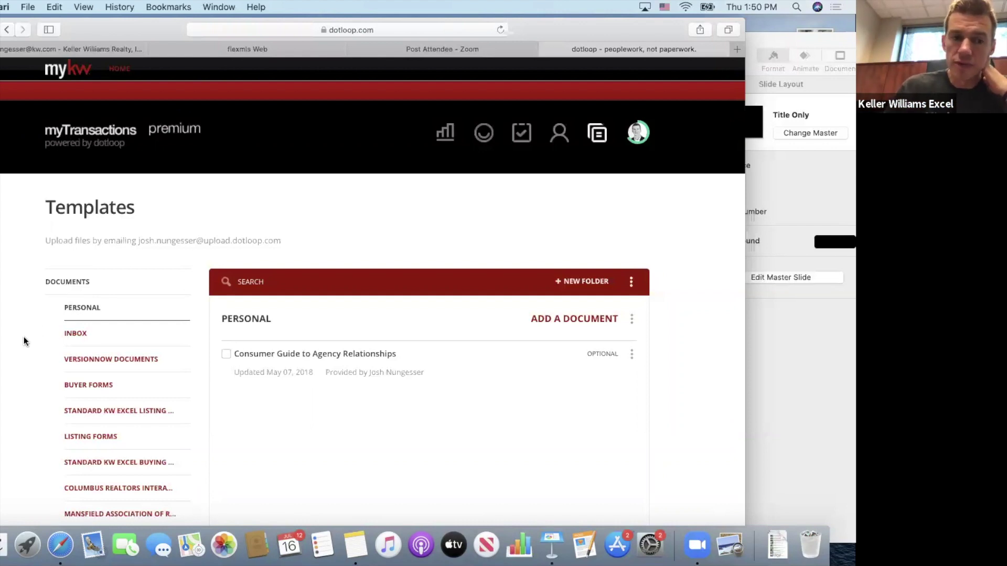
scroll(24, 337, "down", 3)
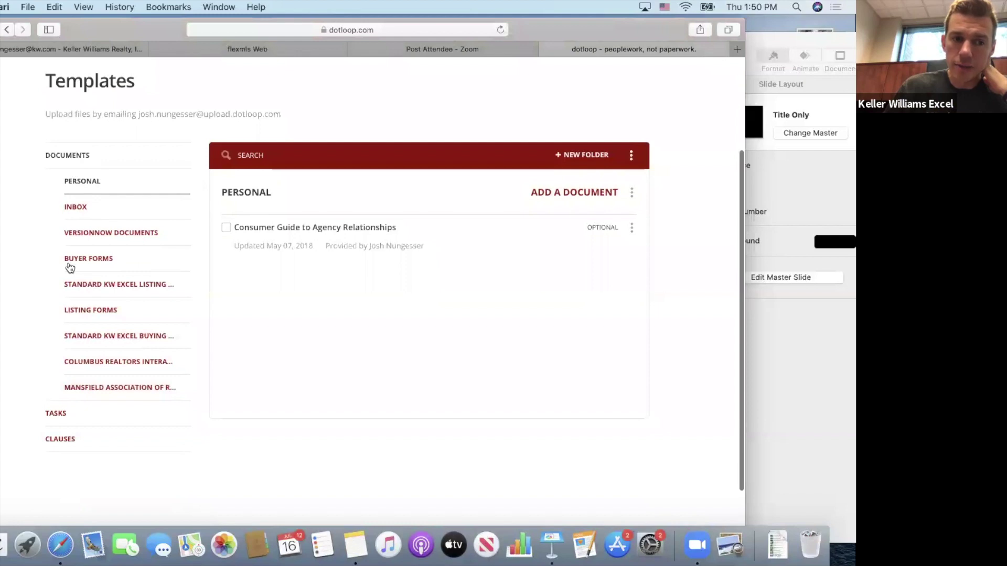
left_click(60, 441)
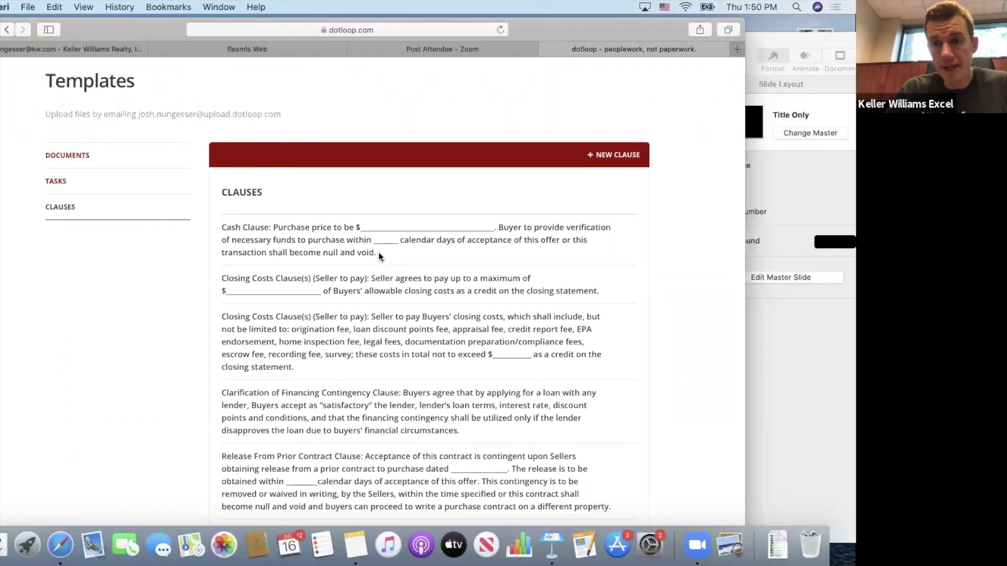
Scroll down the saved clauses to the Escalation Clause and Waiver of Remedy Request.
scroll(350, 265, "down", 4)
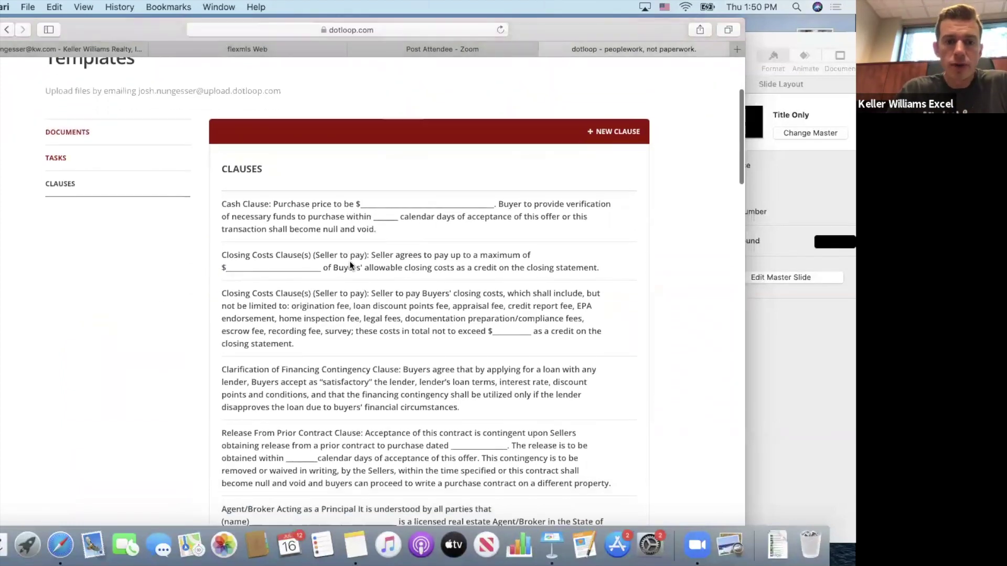
scroll(349, 261, "down", 6)
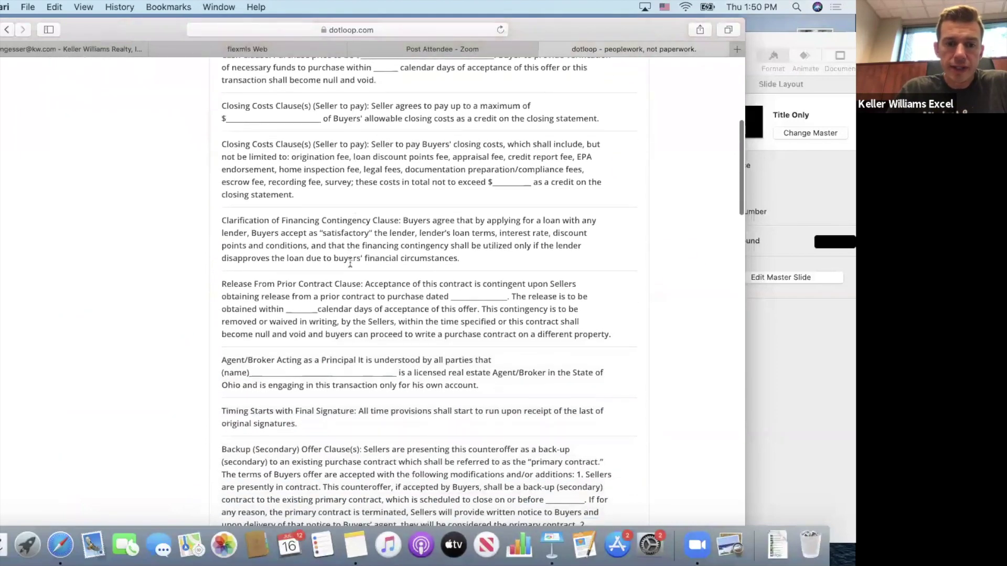
scroll(349, 260, "down", 9)
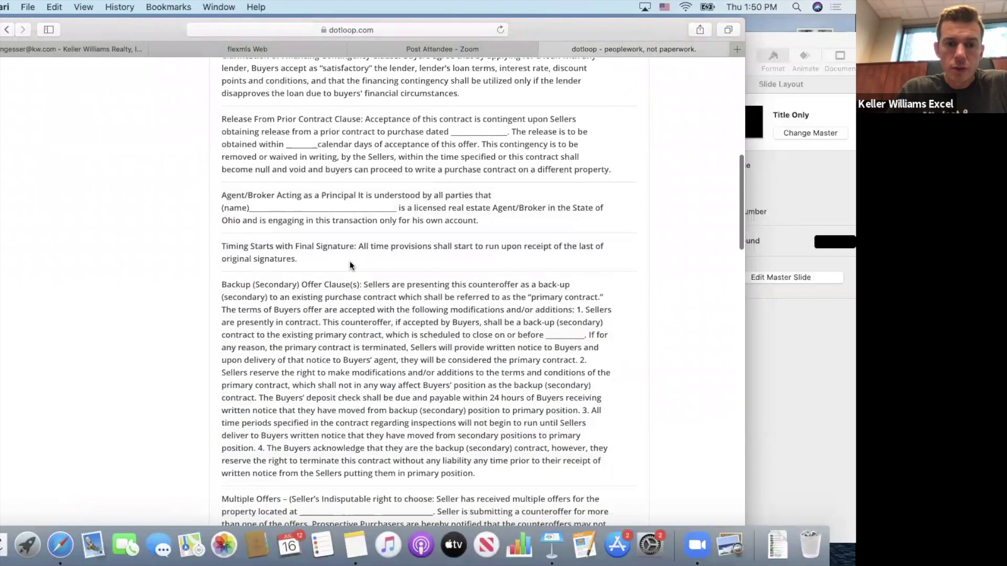
scroll(350, 262, "down", 8)
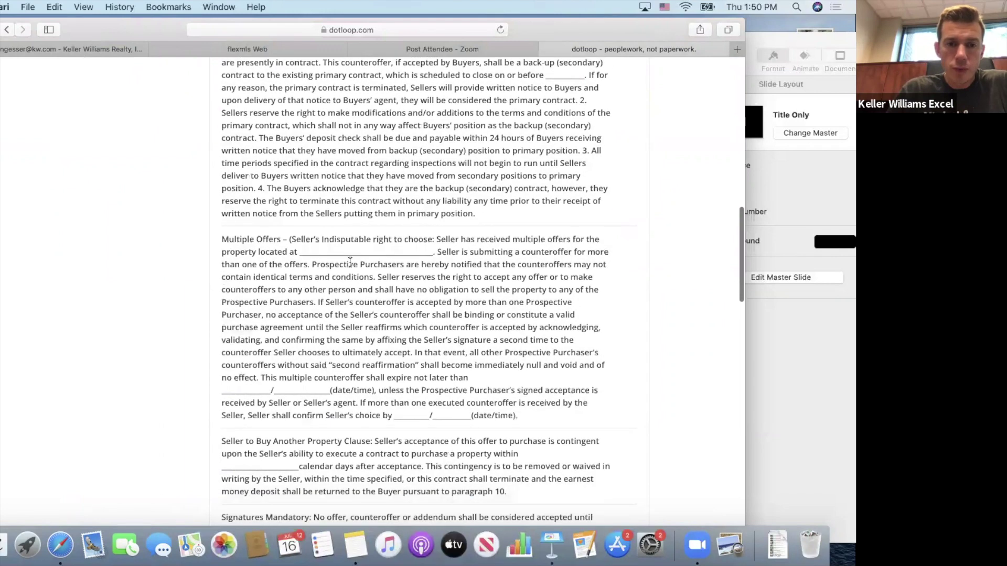
scroll(350, 261, "down", 2)
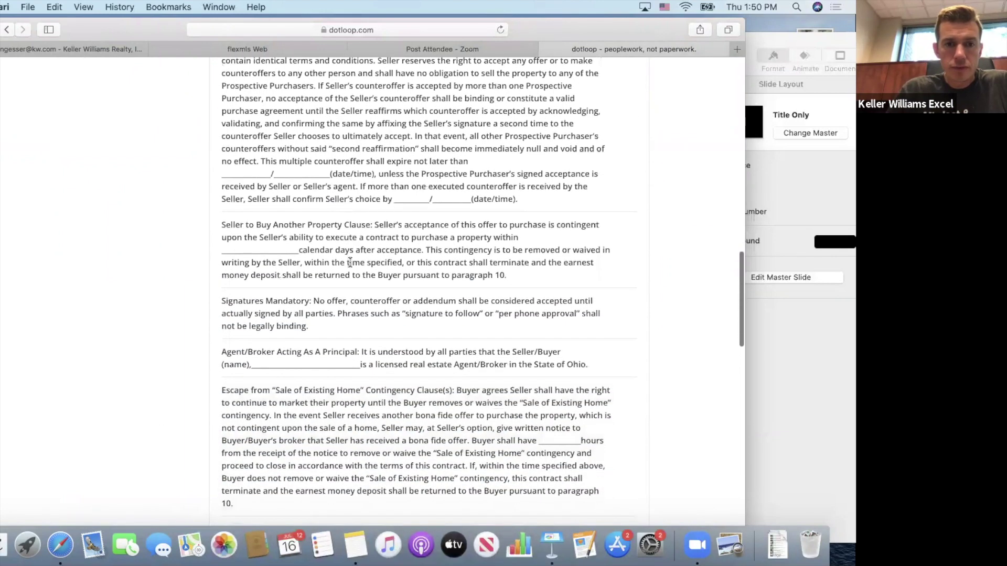
scroll(350, 262, "down", 2)
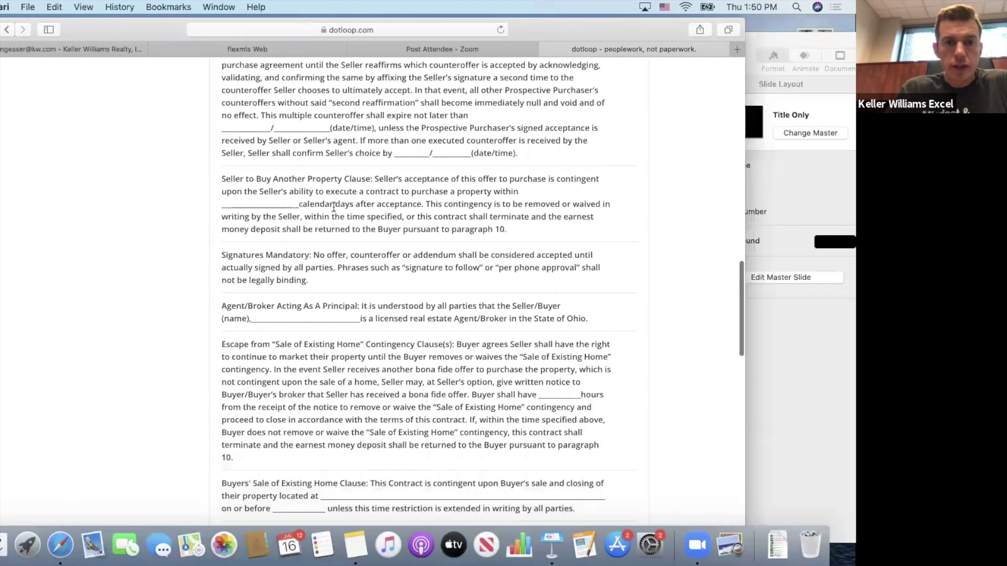
scroll(333, 255, "down", 3)
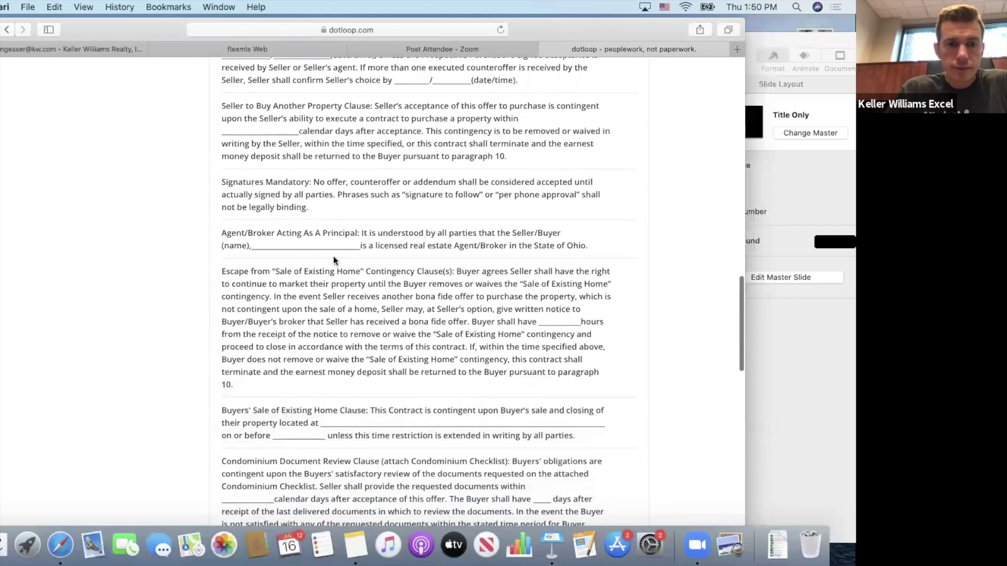
scroll(334, 255, "down", 6)
scroll(333, 260, "down", 1)
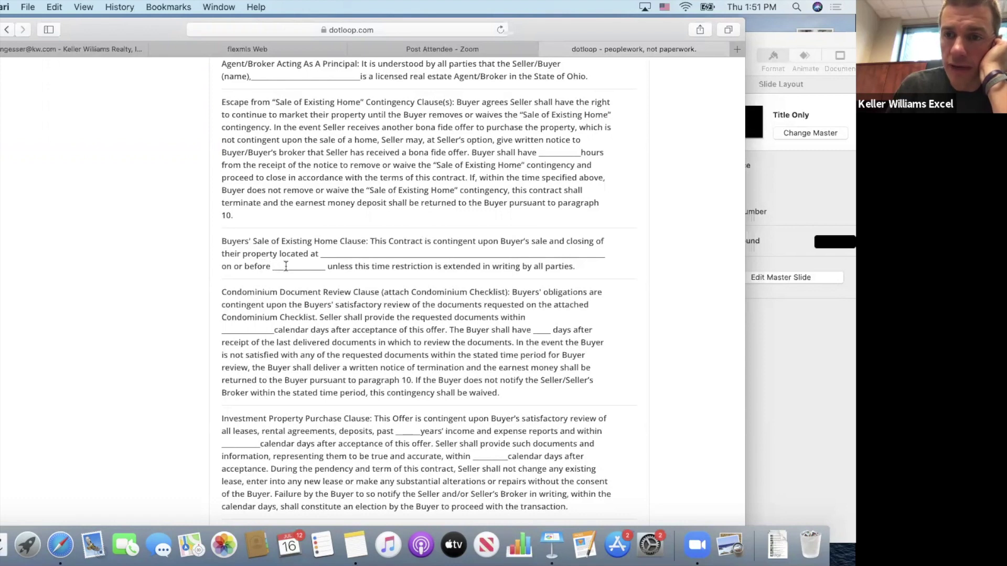
scroll(399, 282, "down", 5)
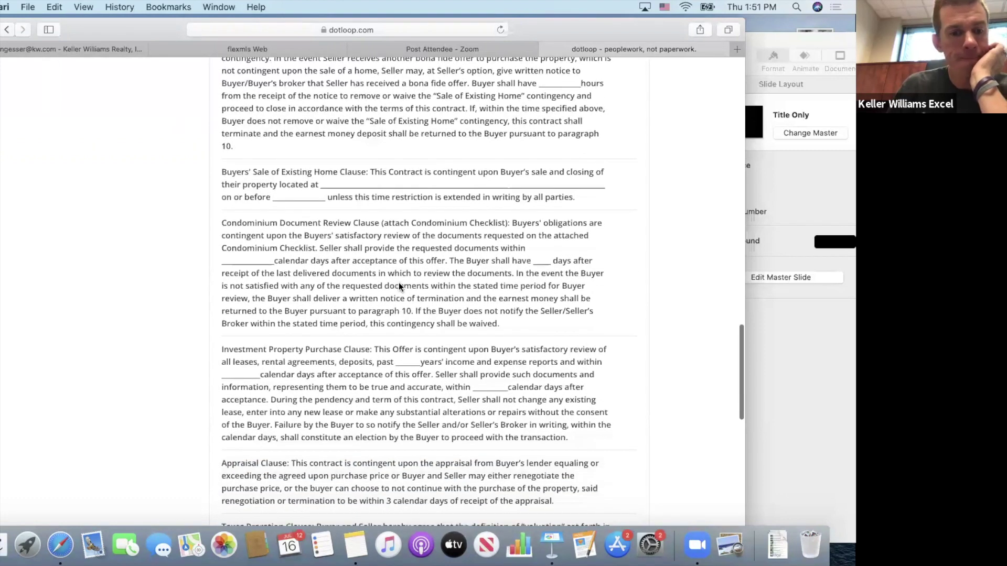
scroll(399, 286, "down", 7)
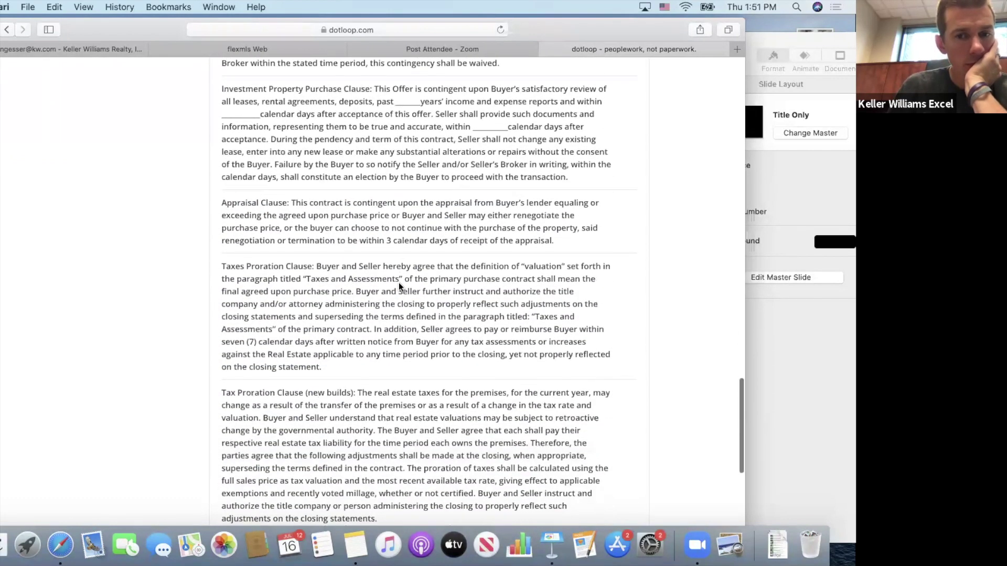
scroll(400, 283, "down", 9)
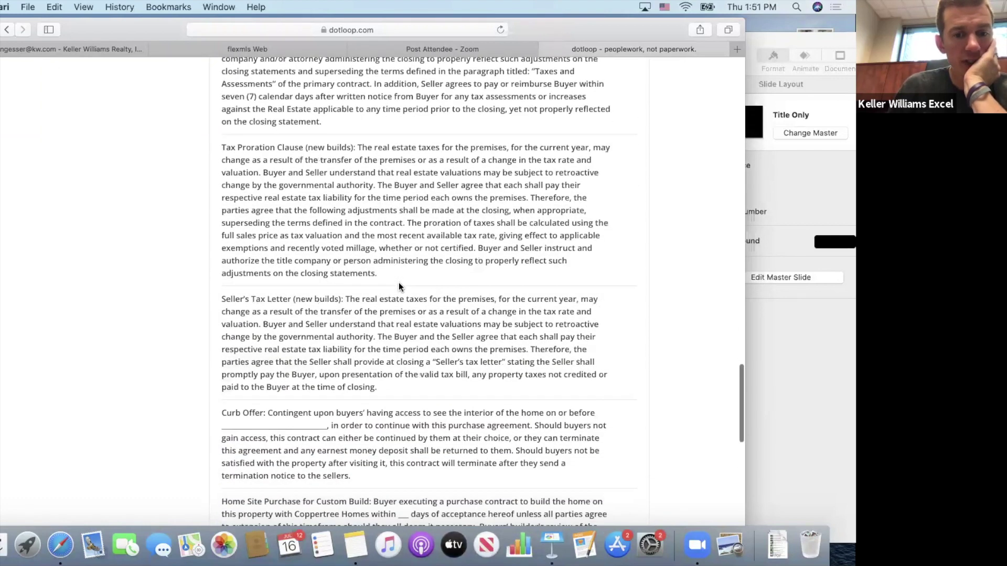
scroll(399, 286, "down", 8)
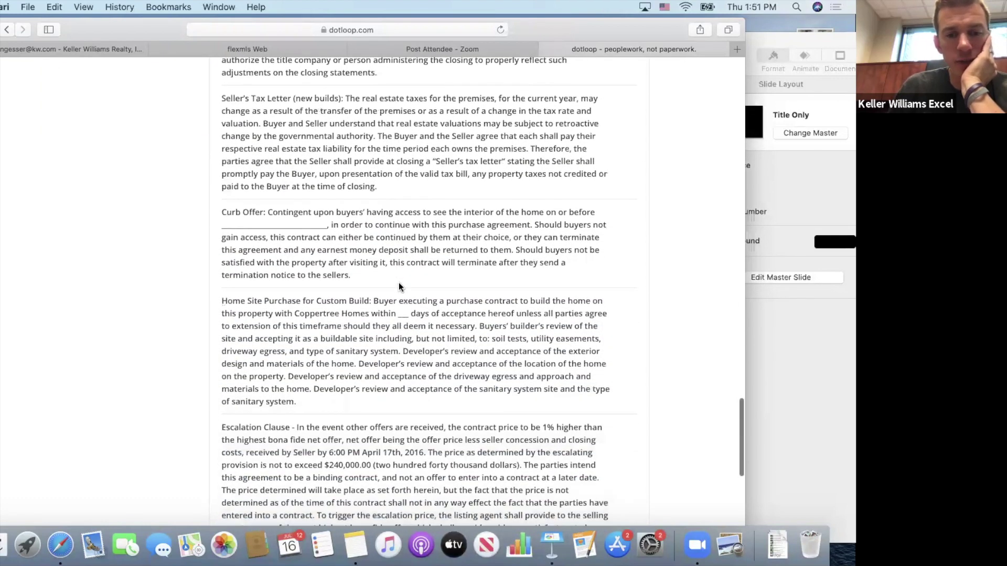
scroll(398, 283, "down", 5)
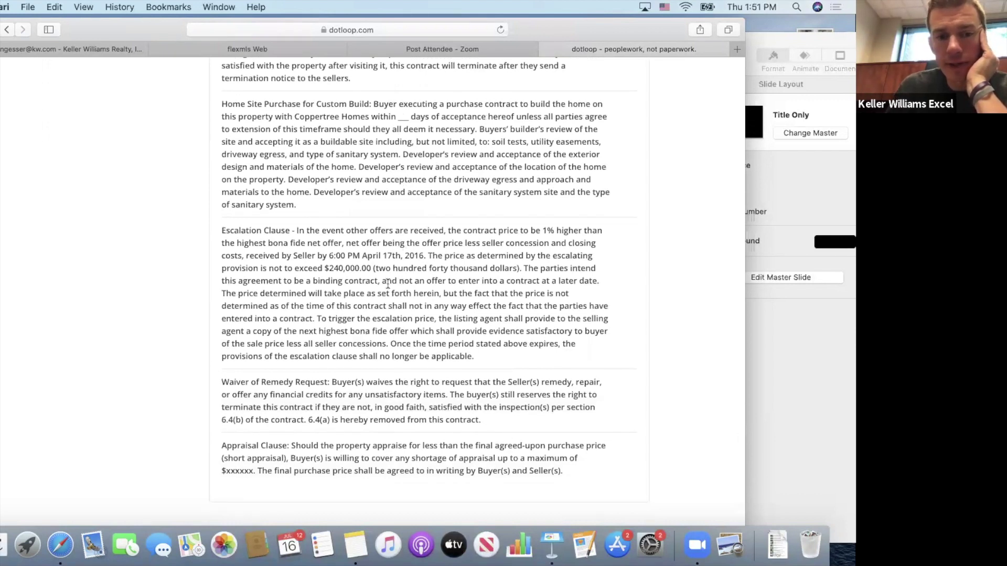
scroll(388, 284, "down", 2)
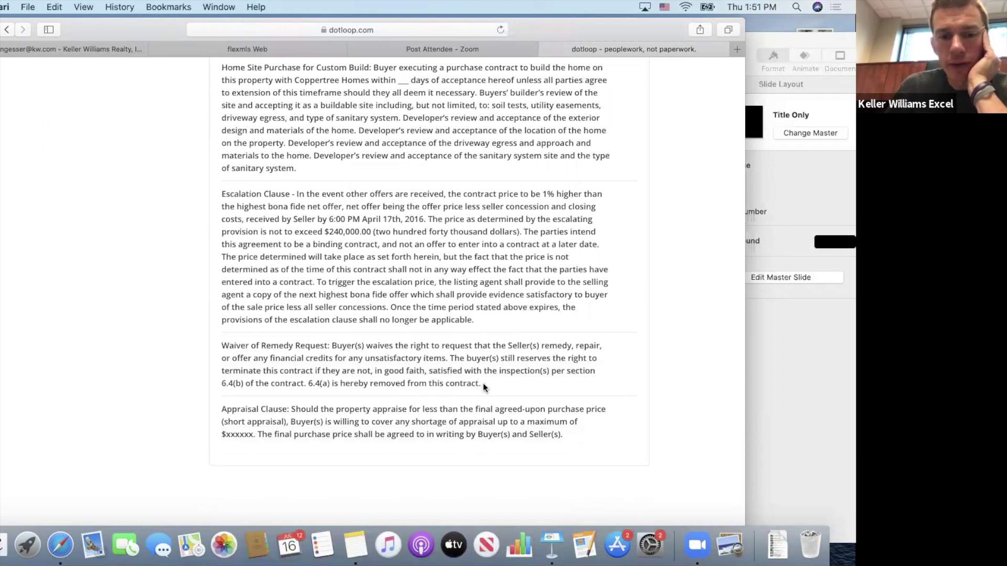
Select the full Waiver of Remedy Request paragraph and copy it.
left_click_drag(482, 382, 222, 346)
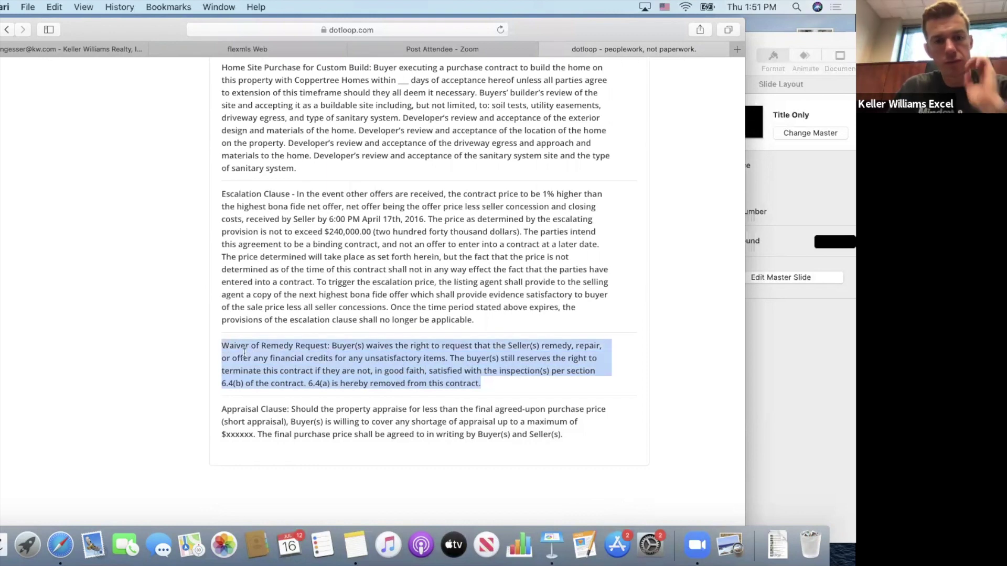
right_click(245, 353)
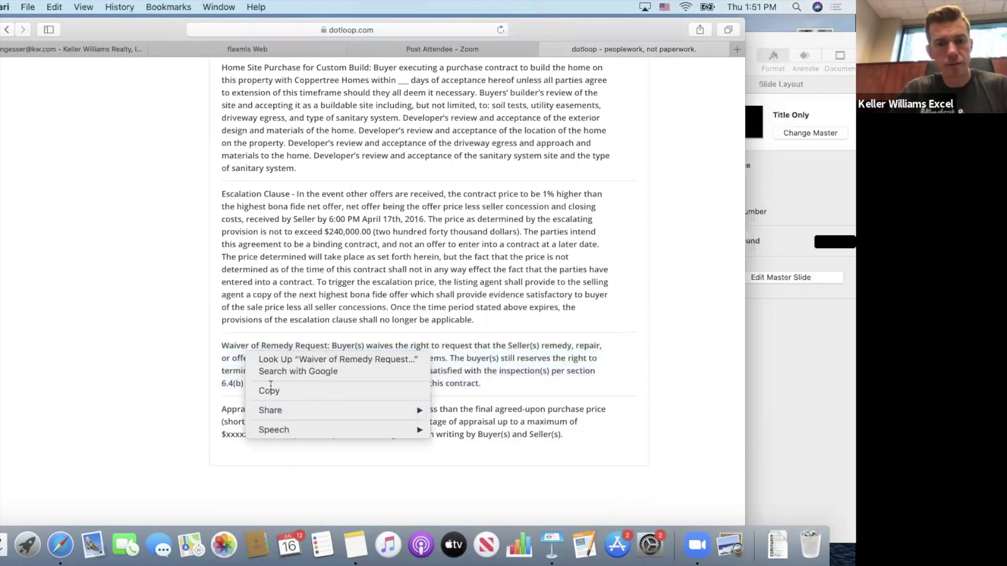
left_click(241, 365)
left_click_drag(223, 344, 444, 395)
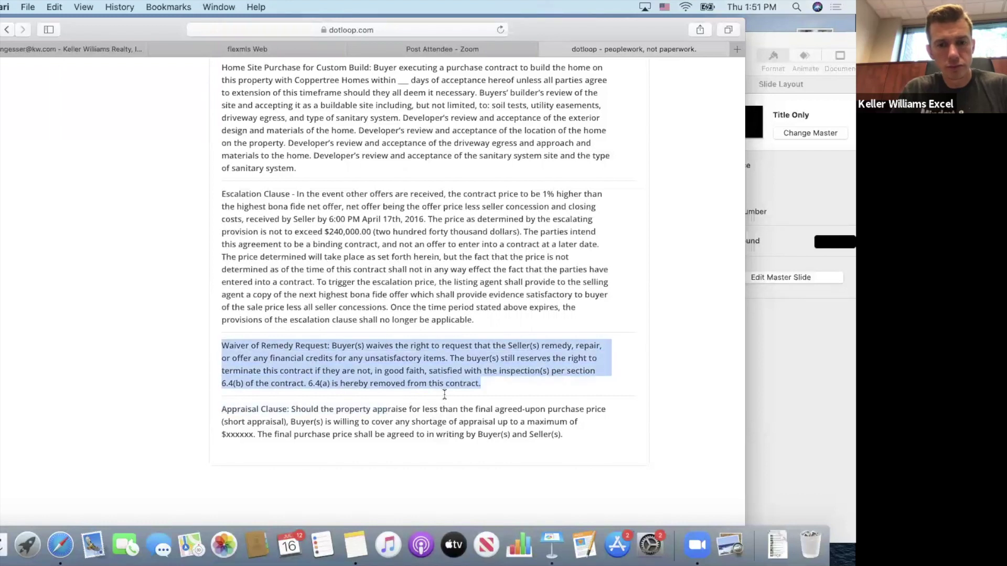
right_click(434, 366)
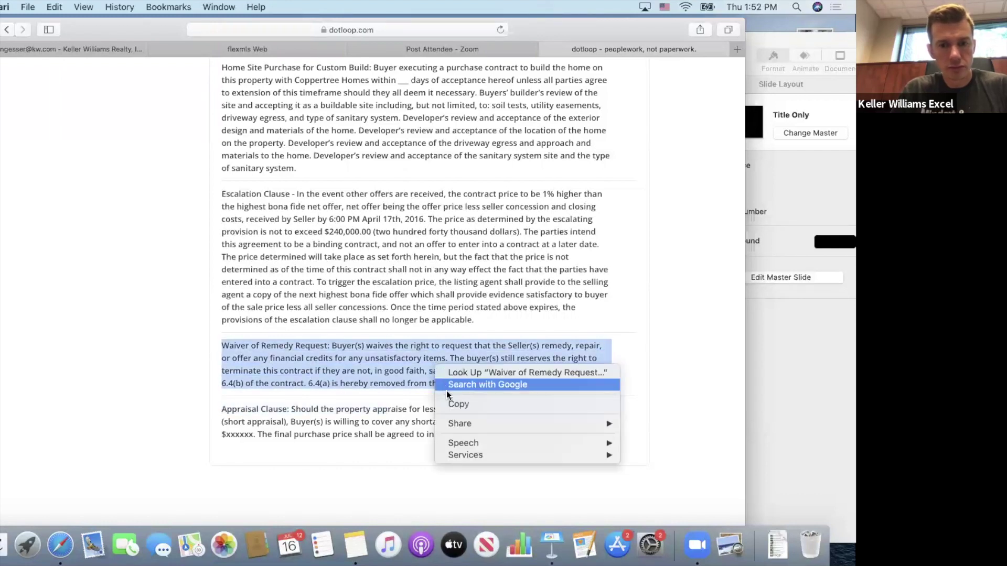
left_click(450, 405)
Scroll back up to the Cash Clause and Closing Costs clauses at the top of the library.
scroll(449, 210, "up", 1)
scroll(448, 210, "up", 20)
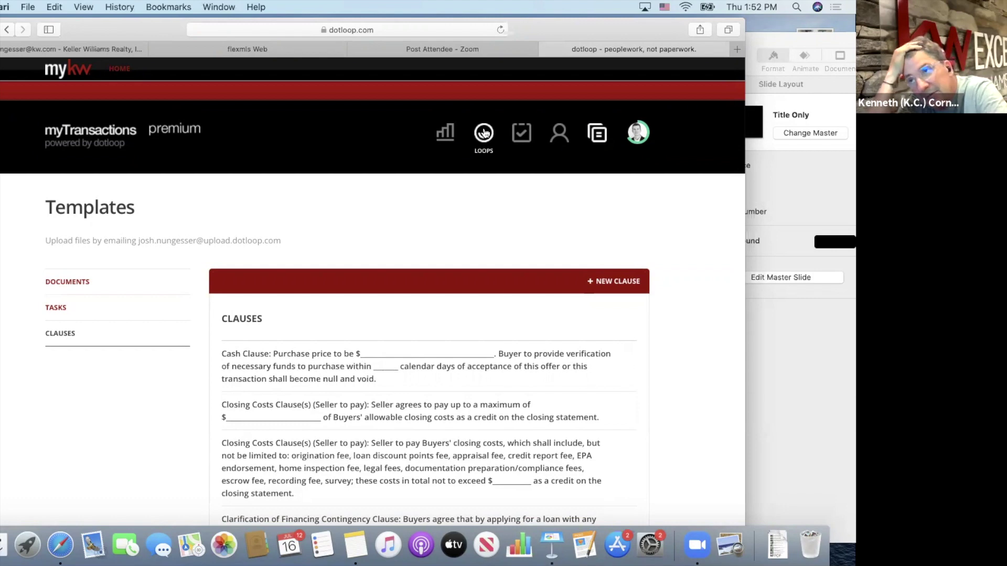
scroll(313, 391, "down", 3)
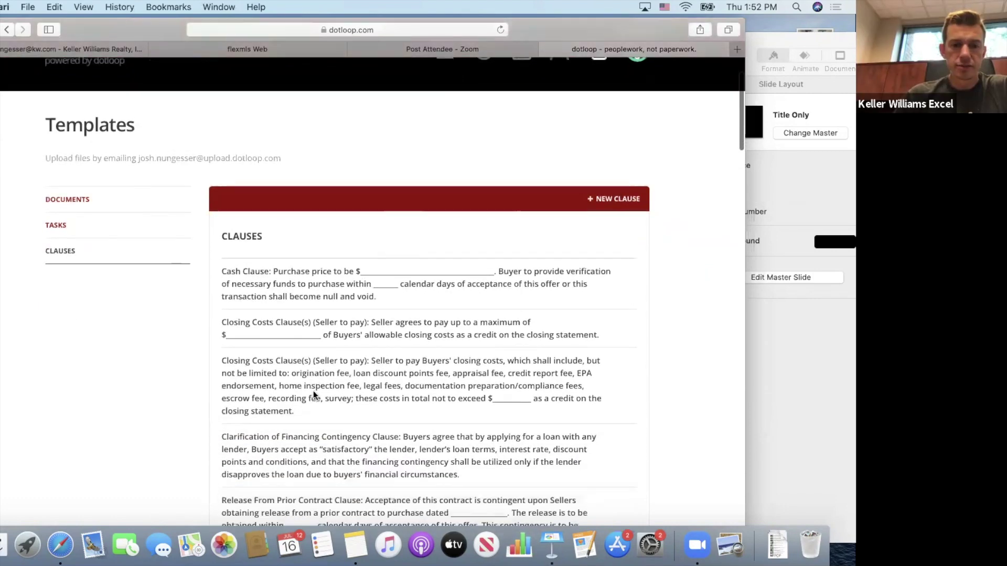
scroll(313, 392, "down", 1)
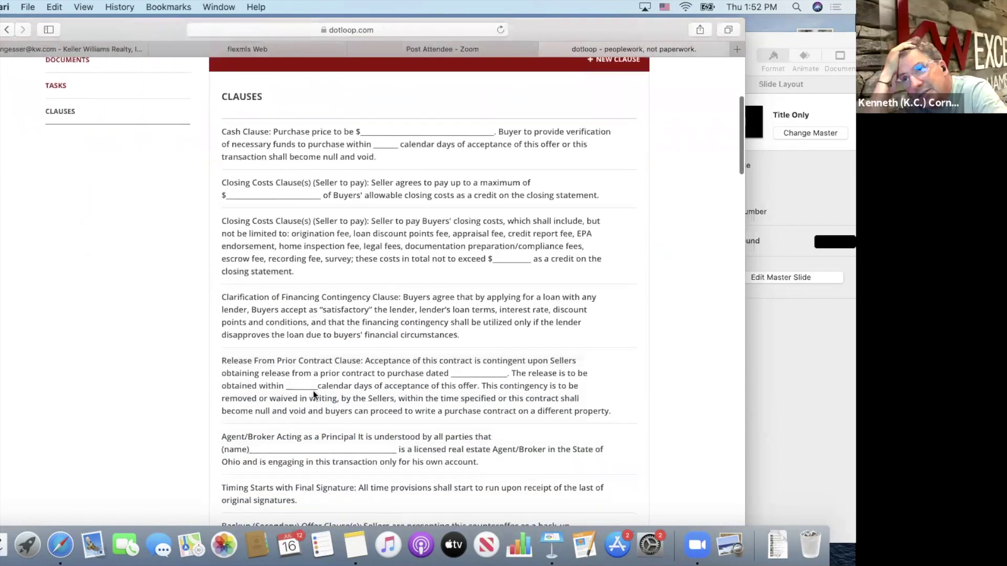
scroll(293, 273, "up", 1)
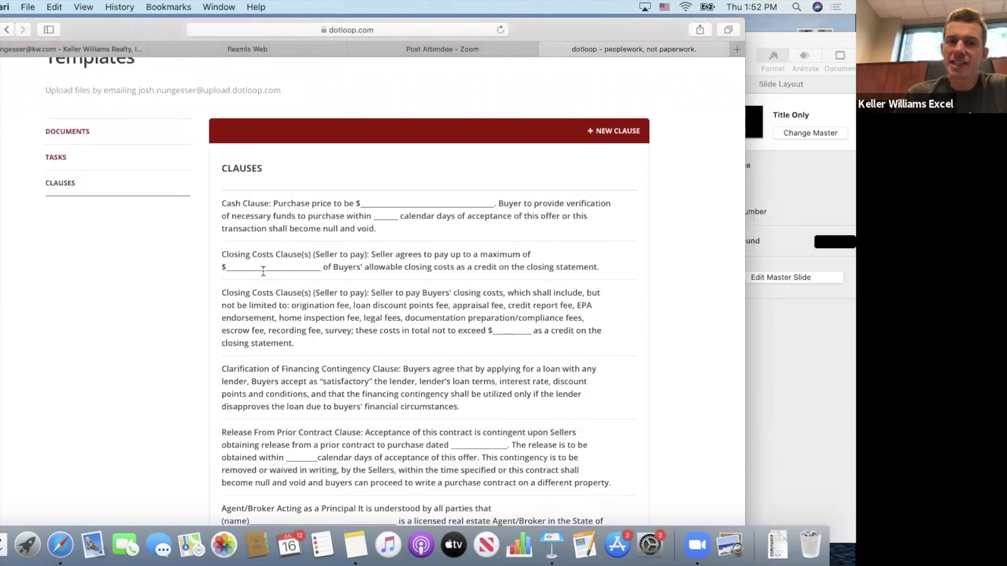
scroll(264, 309, "down", 2)
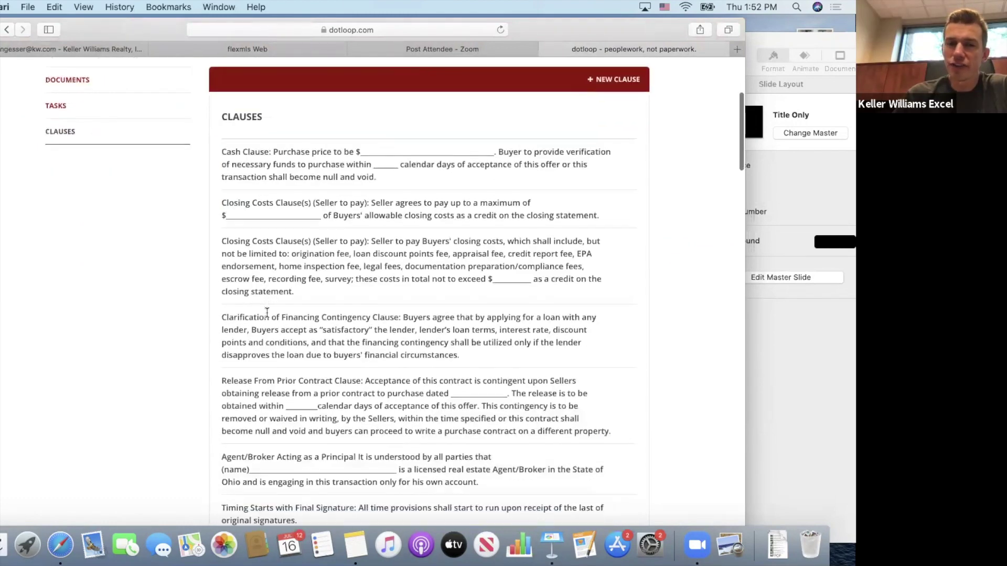
scroll(267, 313, "down", 3)
scroll(265, 315, "up", 8)
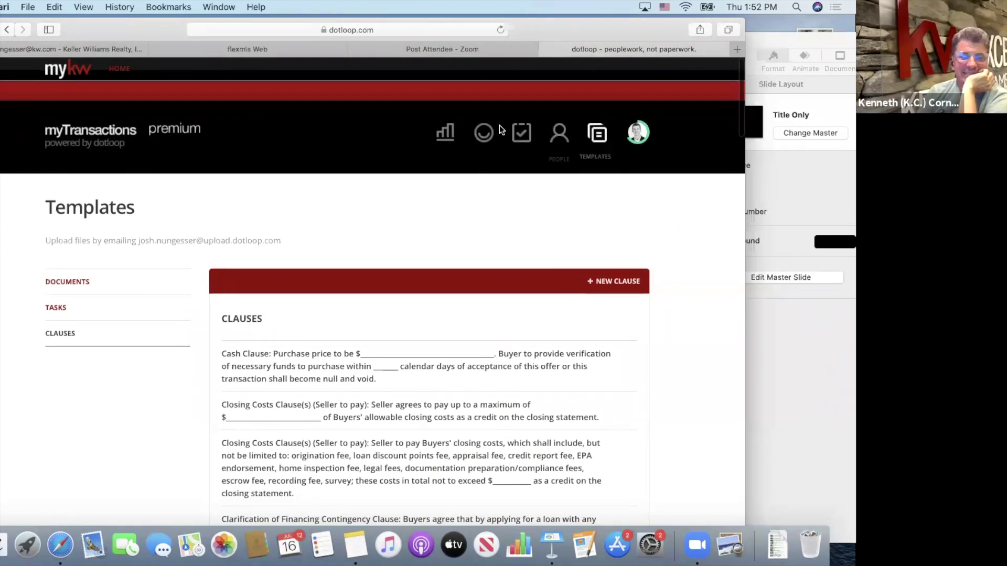
left_click(480, 132)
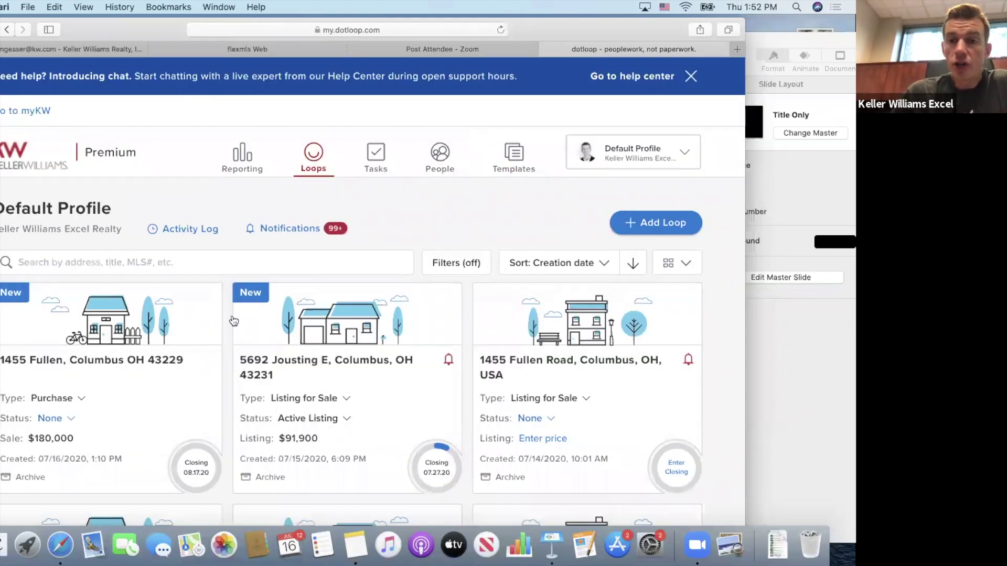
left_click(125, 362)
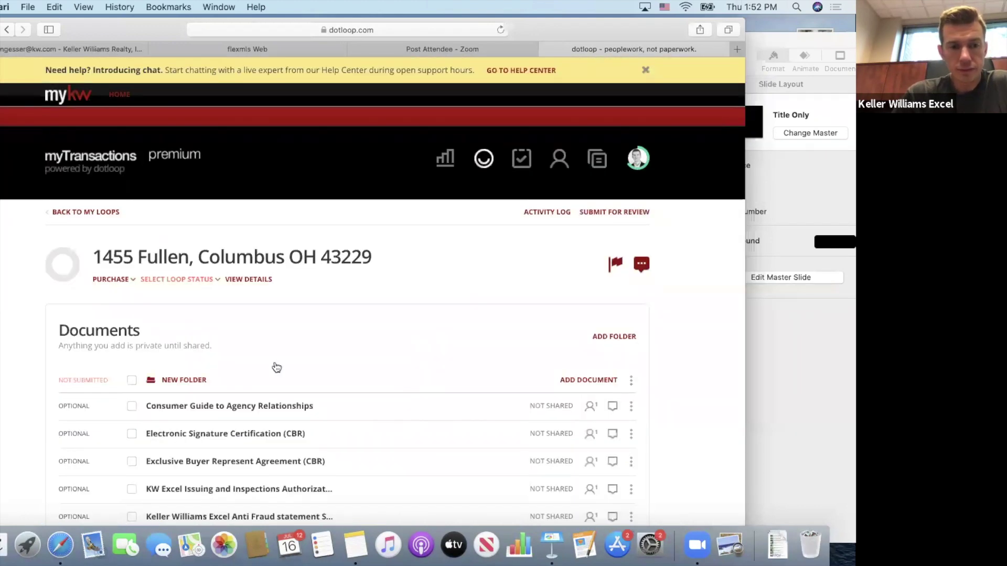
scroll(330, 382, "down", 5)
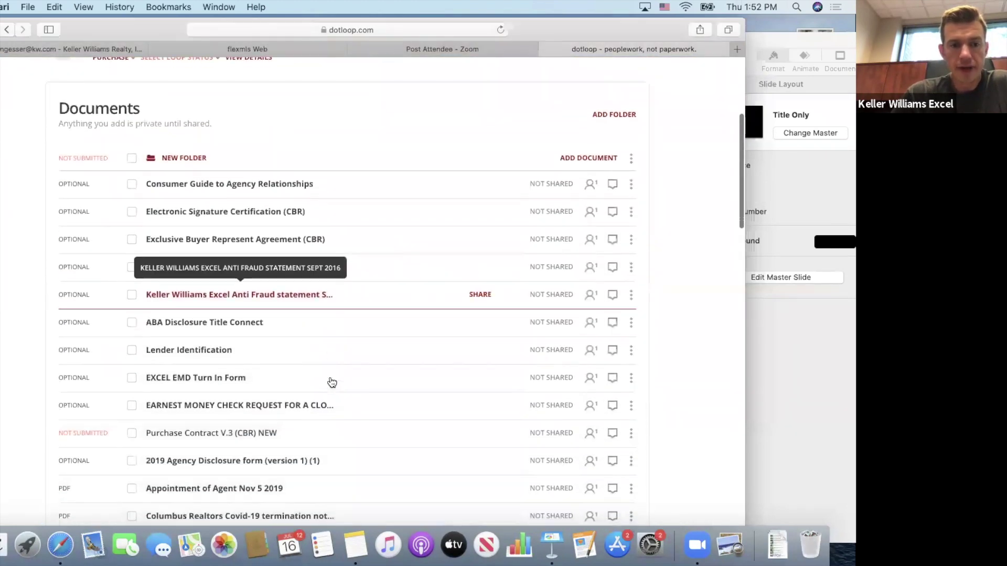
scroll(330, 377, "down", 2)
left_click(255, 348)
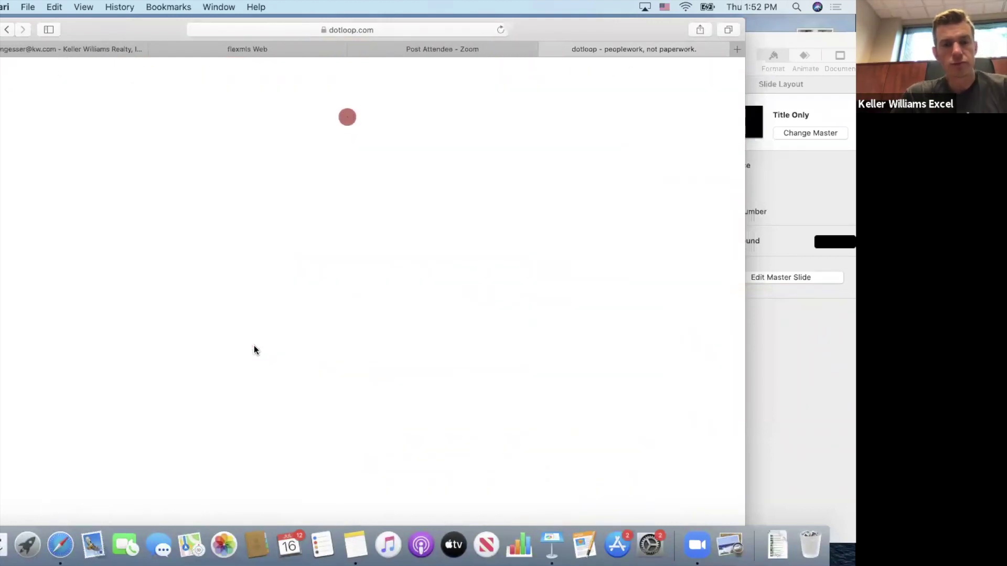
Paste the copied Waiver of Remedy Request clause into the 1.1 Additional Terms and Conditions box.
scroll(254, 351, "down", 3)
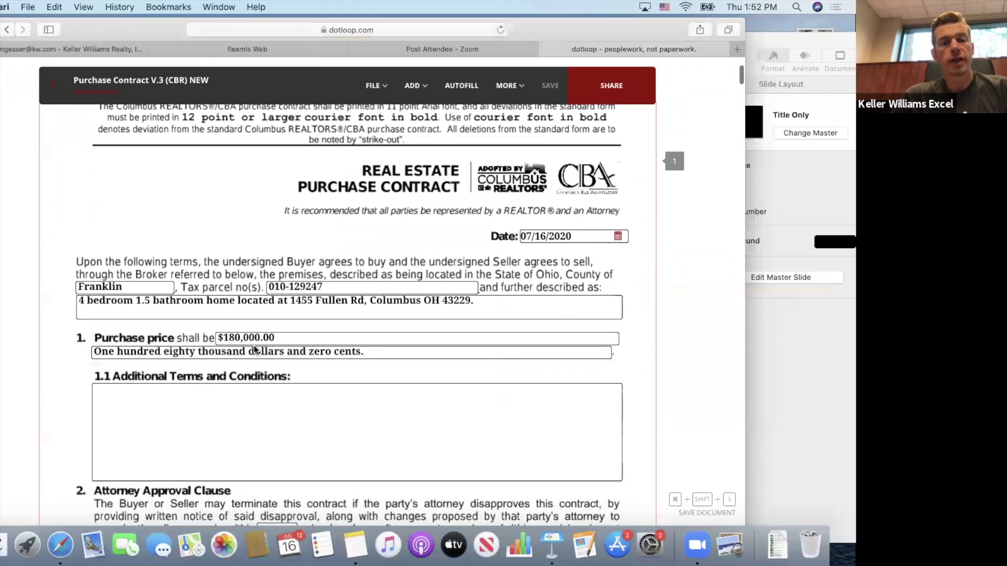
scroll(254, 345, "down", 1)
left_click(179, 339)
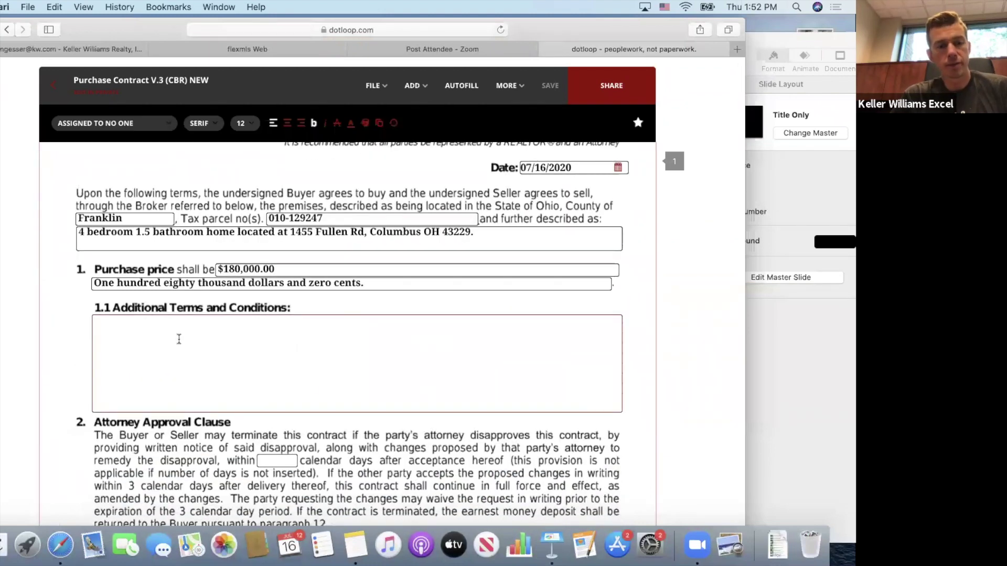
right_click(178, 339)
left_click(208, 367)
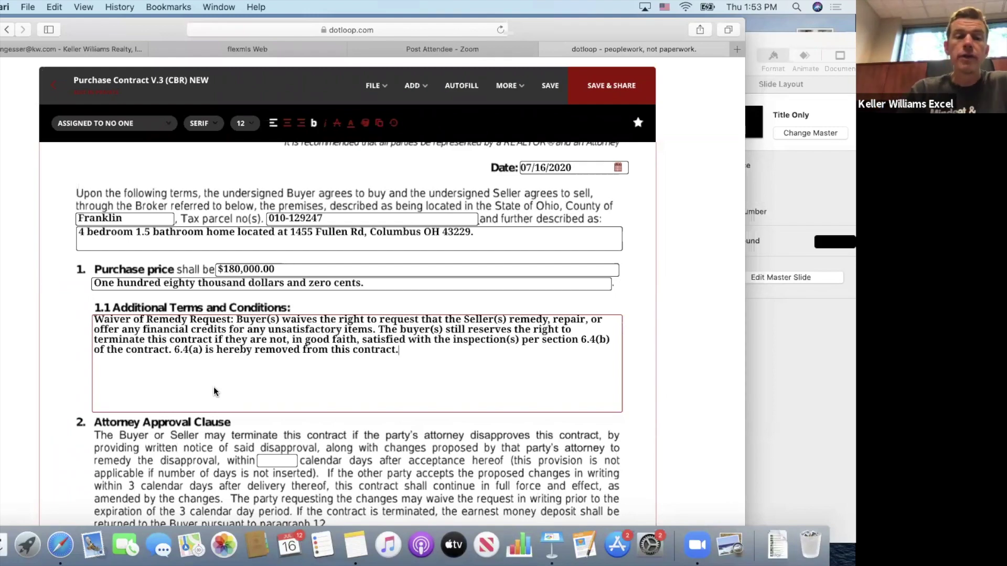
Replace the 6.4(a) Agreement to Remedy days value 3 with N/A.
scroll(287, 381, "down", 15)
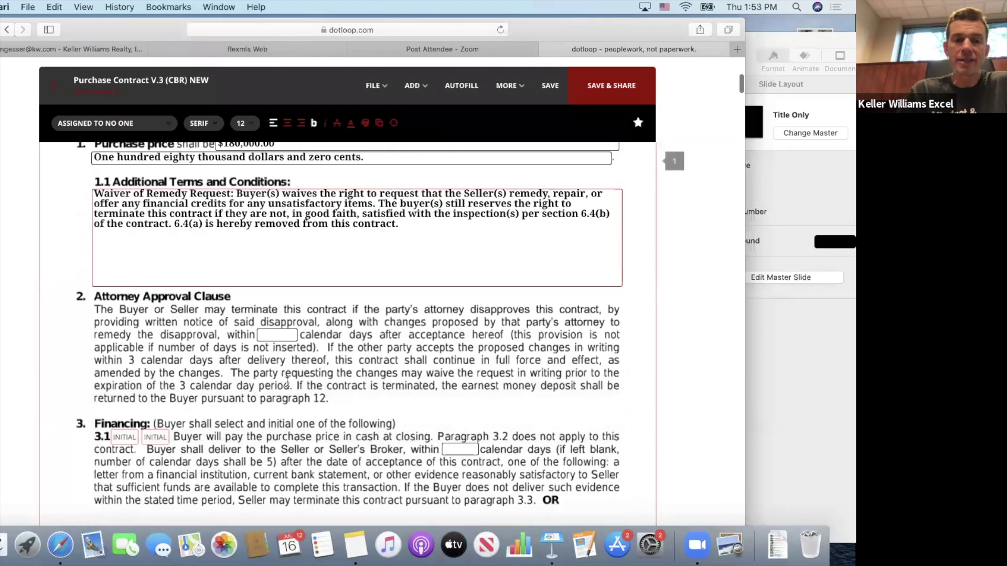
scroll(287, 381, "down", 15)
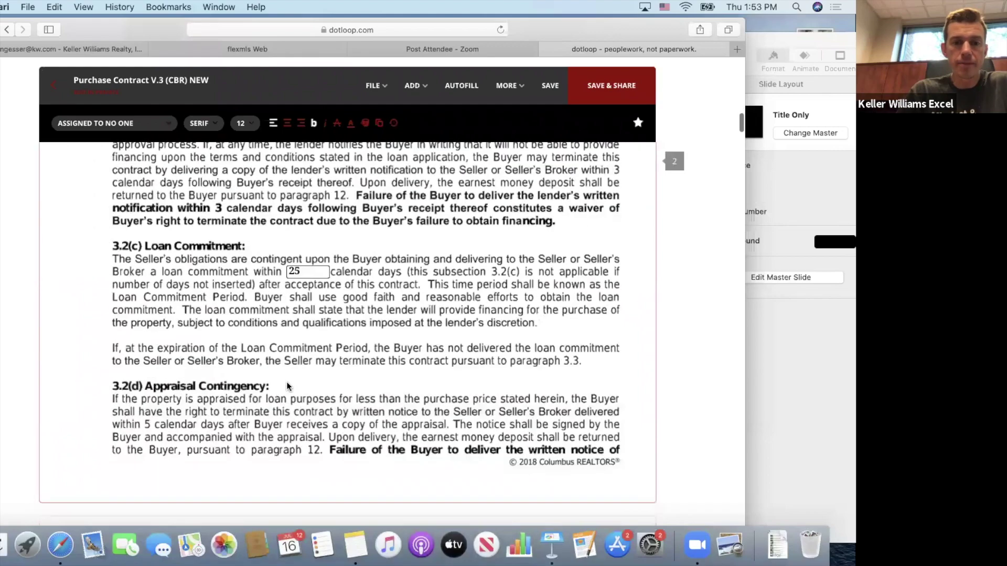
scroll(287, 386, "down", 15)
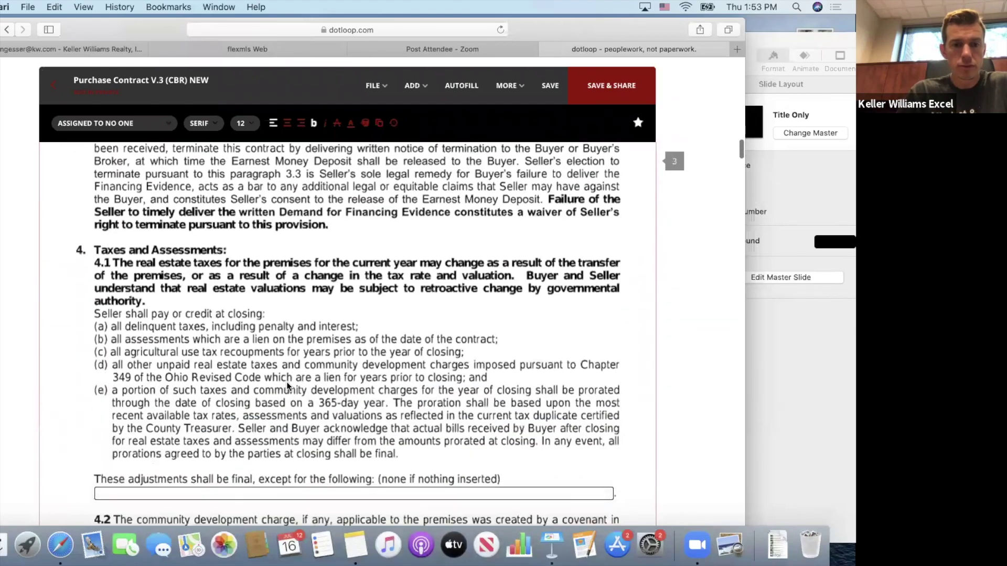
scroll(287, 386, "down", 15)
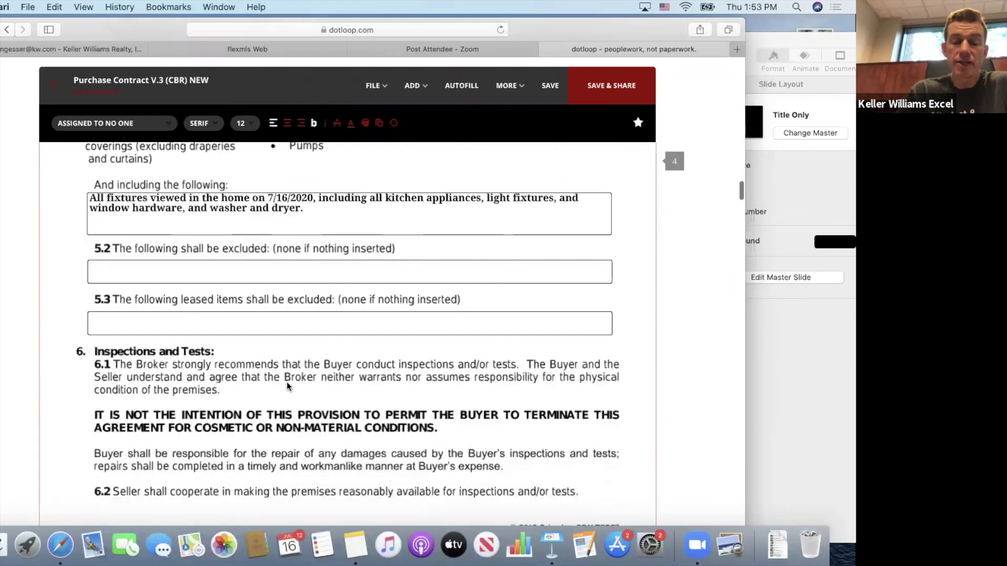
scroll(299, 356, "down", 3)
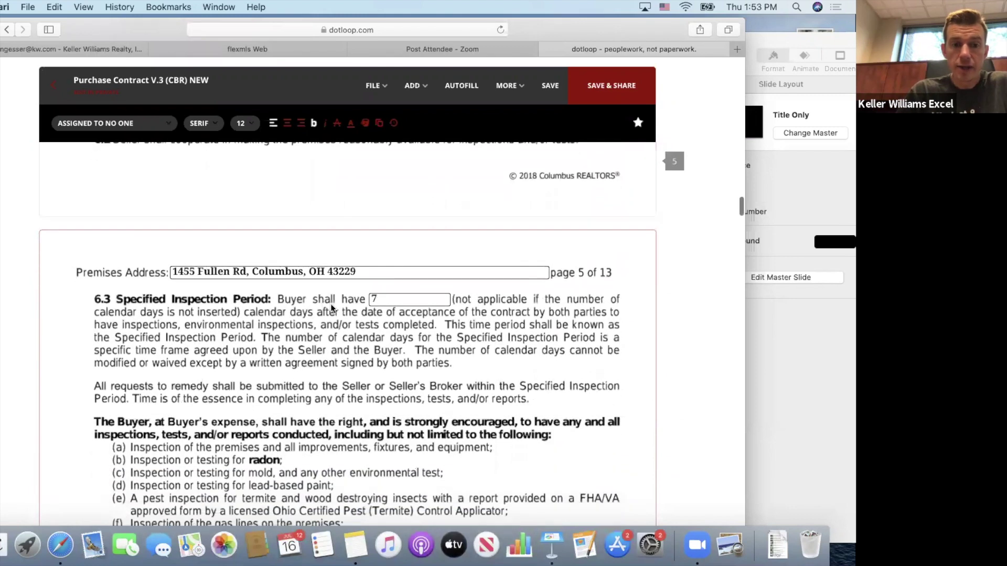
scroll(347, 315, "down", 3)
scroll(348, 315, "down", 15)
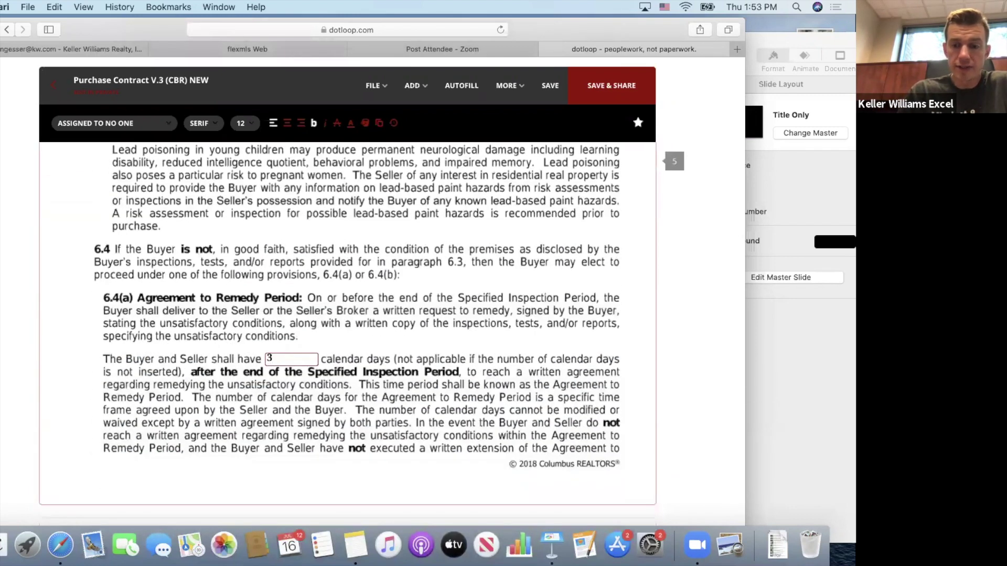
type("N/")
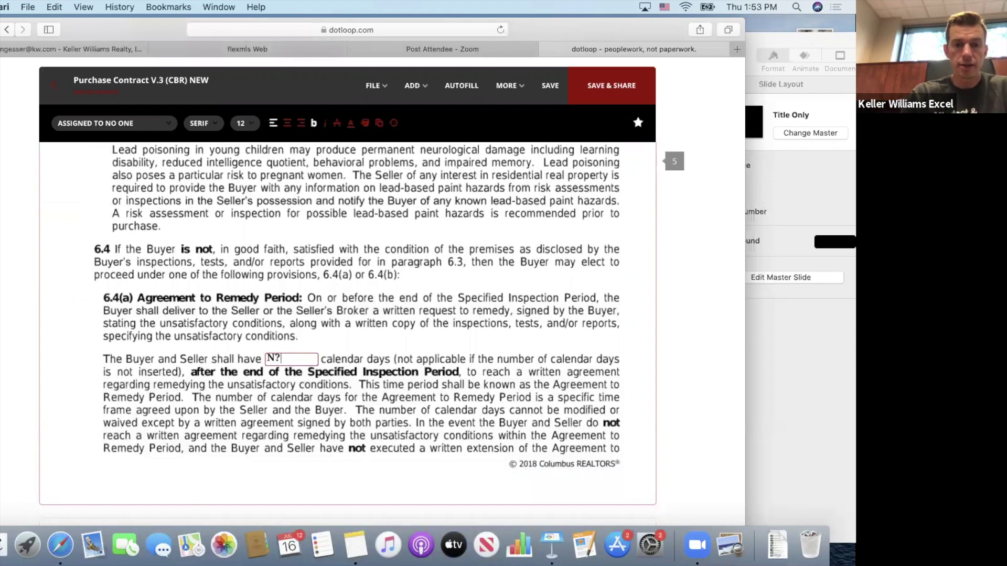
type("A")
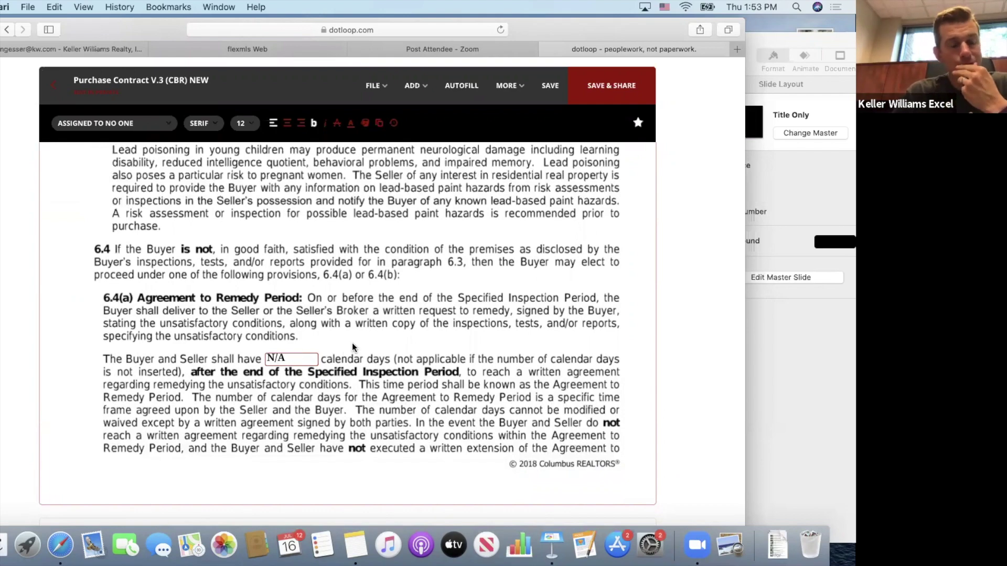
scroll(353, 347, "up", 10)
scroll(353, 347, "up", 20)
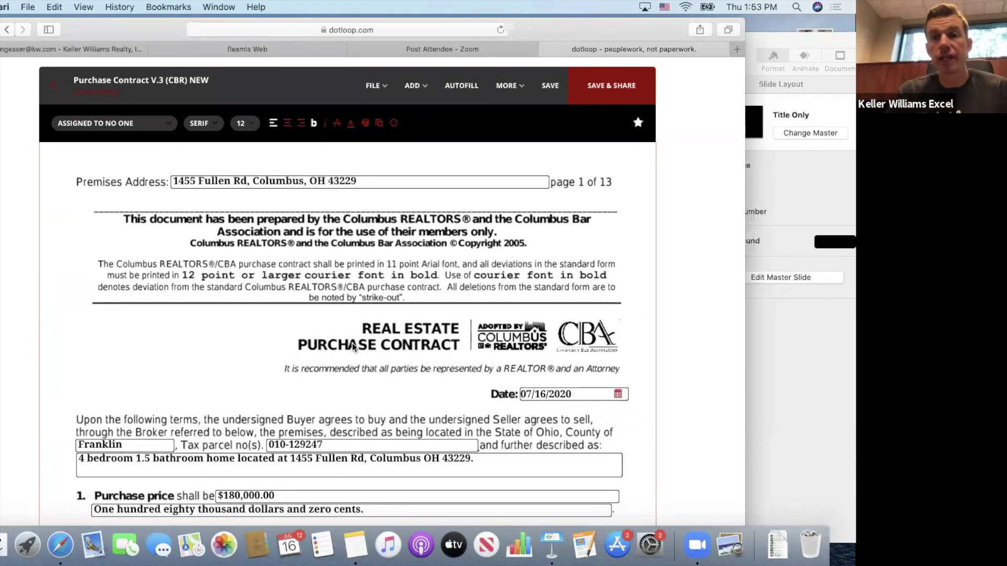
left_click(547, 87)
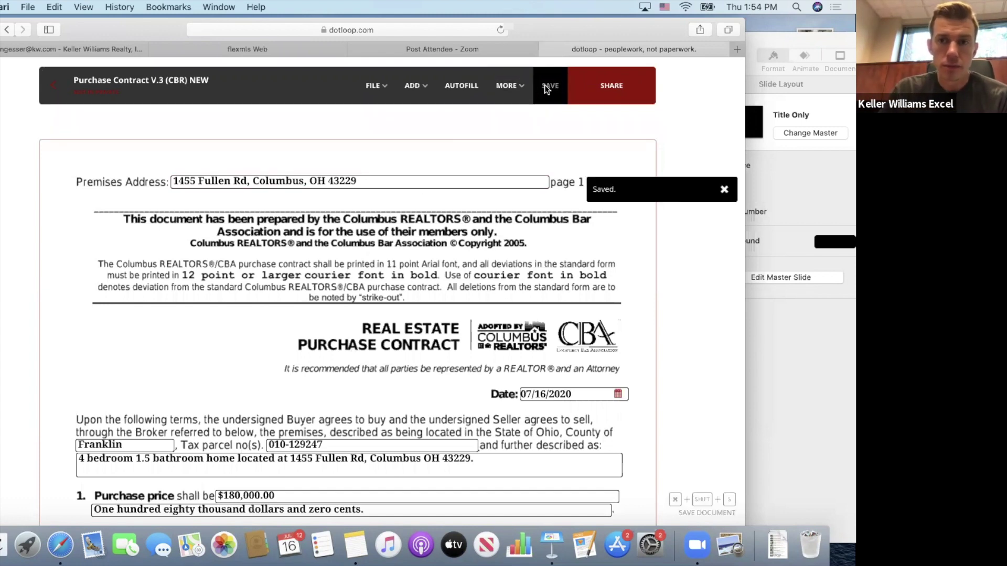
left_click(52, 82)
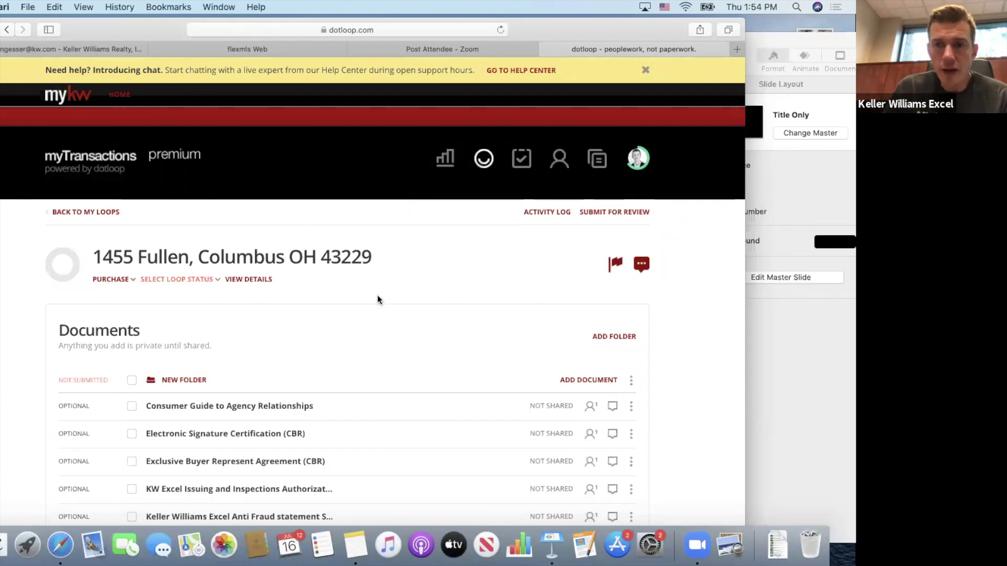
Open 2019 Agency Disclosure form (version 1) (1) from the loop's Documents list.
scroll(378, 299, "down", 10)
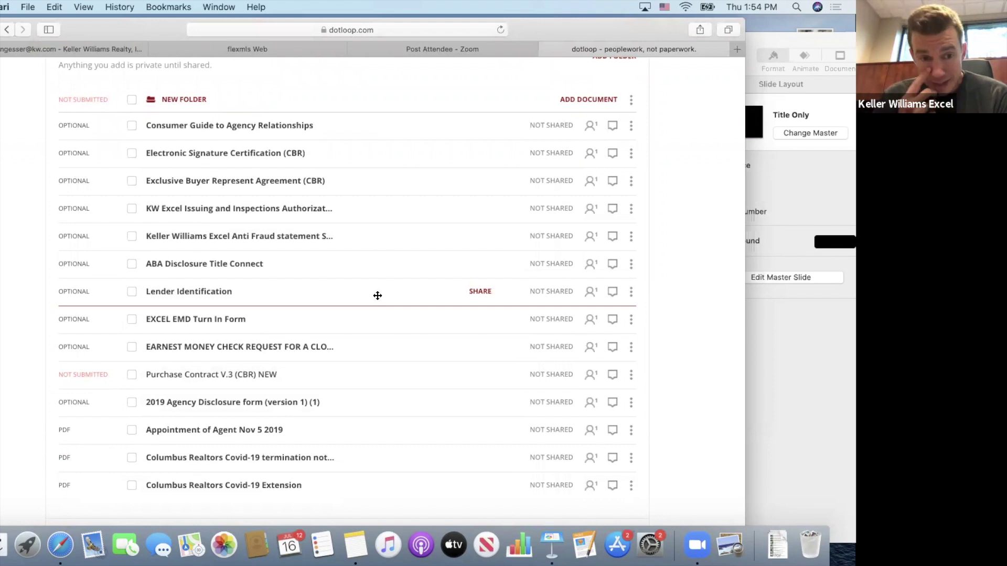
left_click(249, 403)
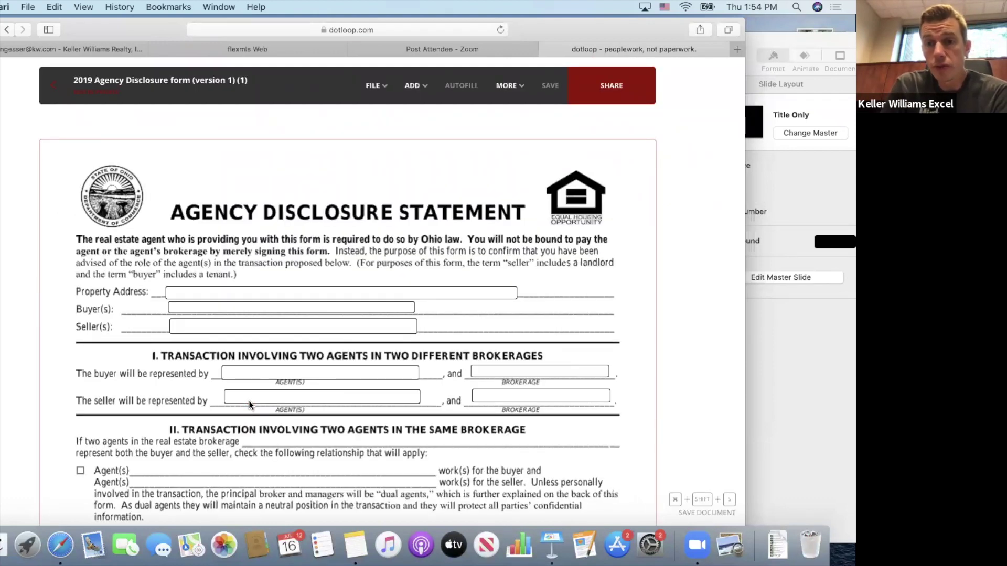
left_click(234, 293)
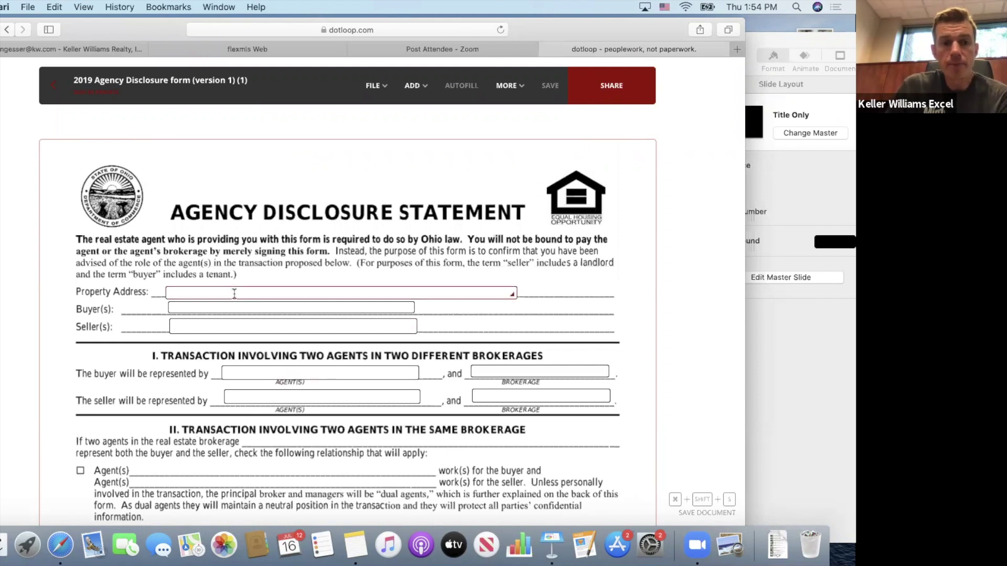
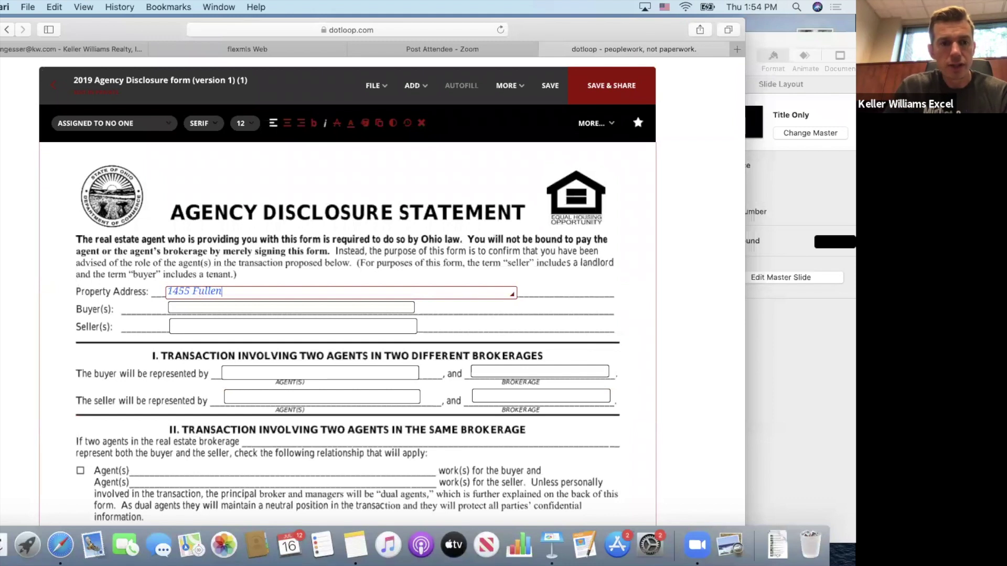
left_click(223, 311)
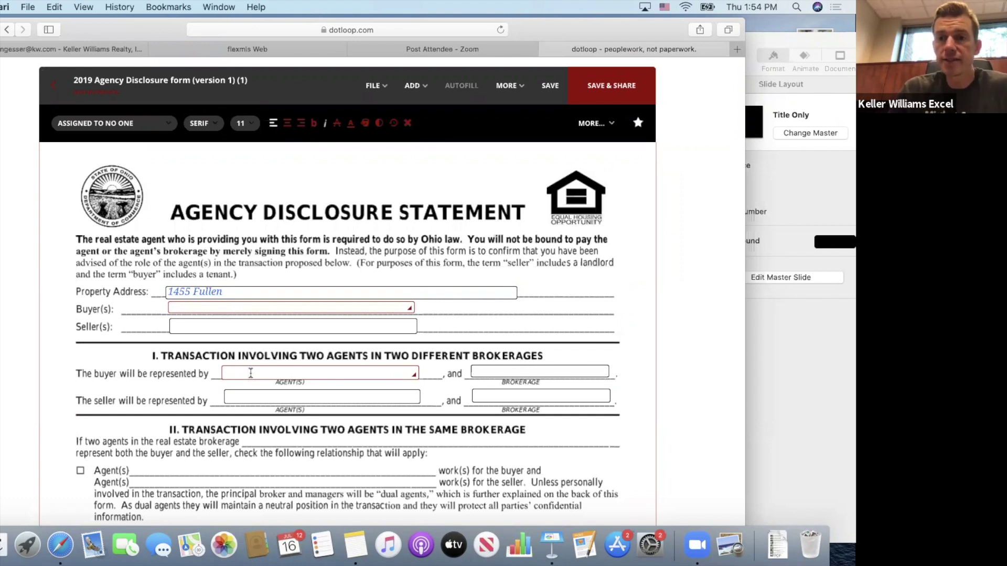
scroll(251, 373, "down", 2)
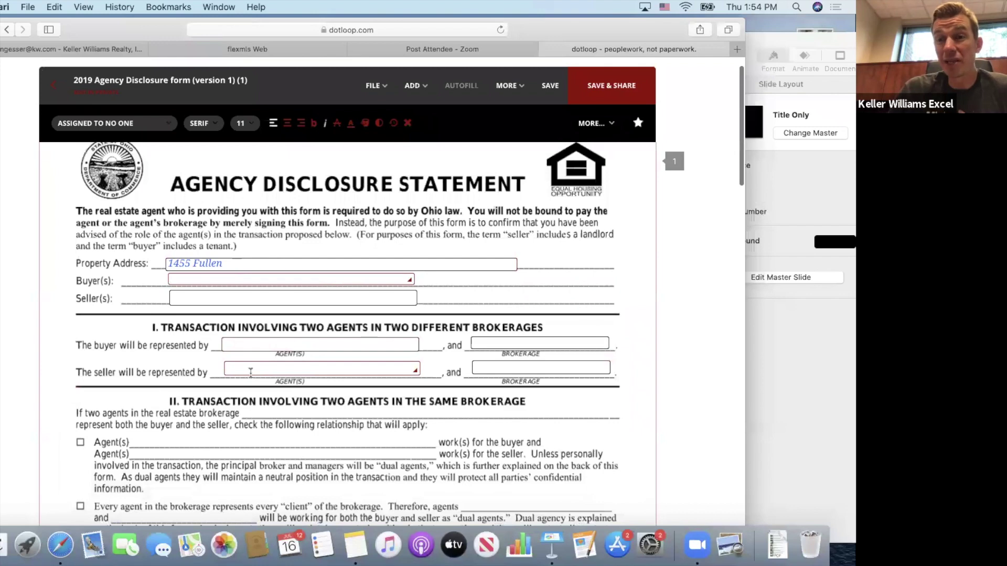
scroll(251, 373, "down", 10)
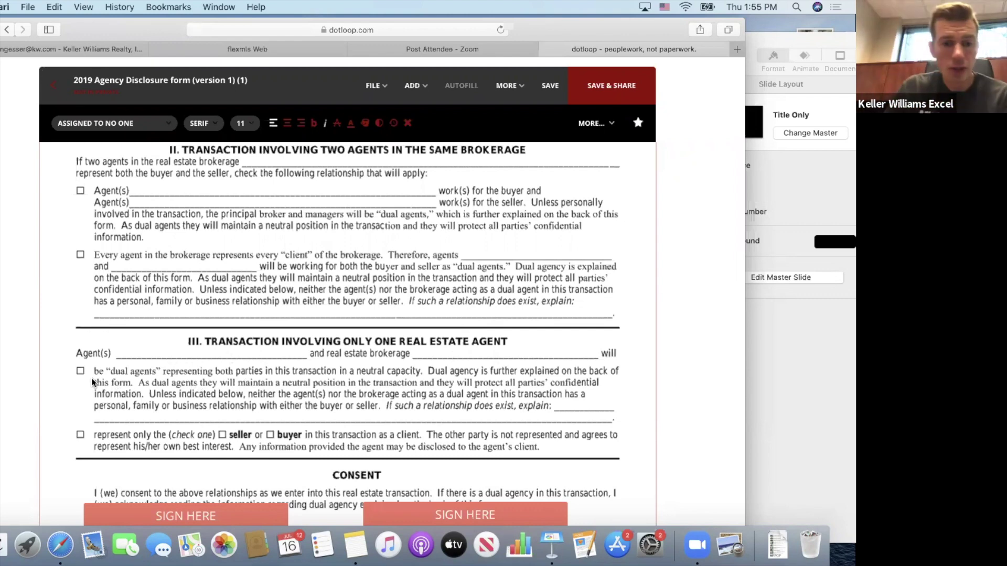
scroll(124, 398, "down", 3)
Assign the first buyer signature field to the buyer and delete the second buyer signature field.
left_click(149, 439)
scroll(150, 440, "up", 15)
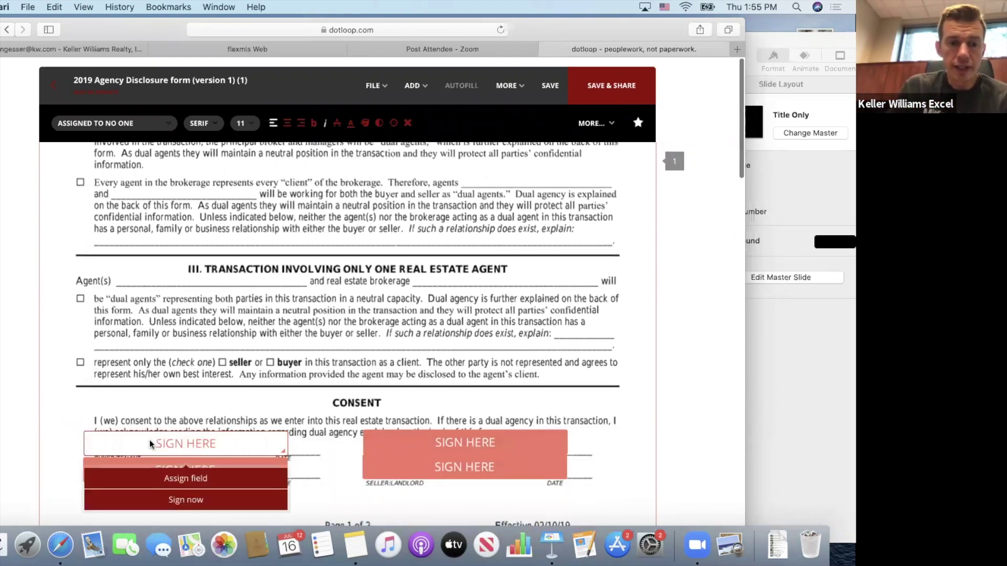
left_click(120, 123)
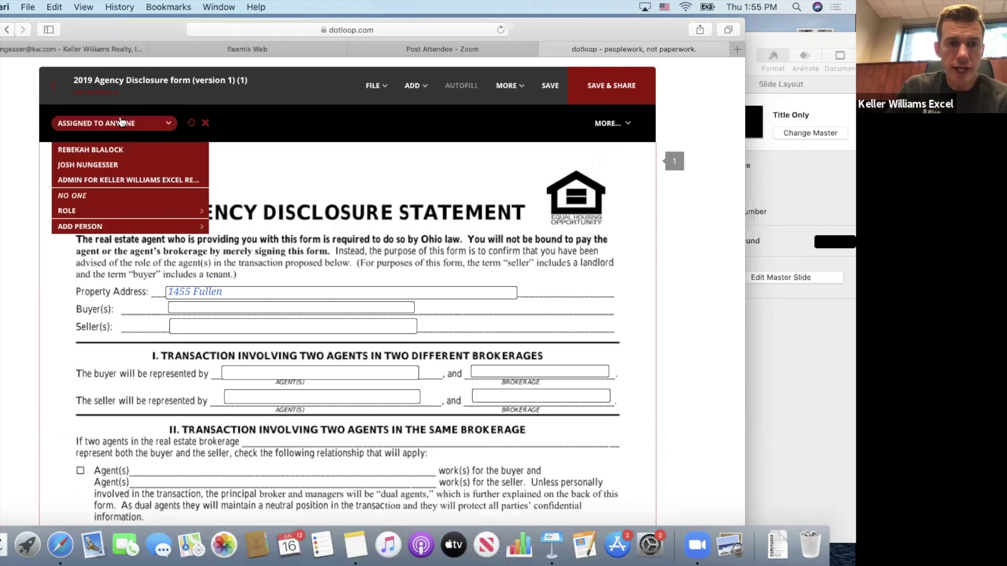
left_click(116, 153)
scroll(137, 350, "down", 15)
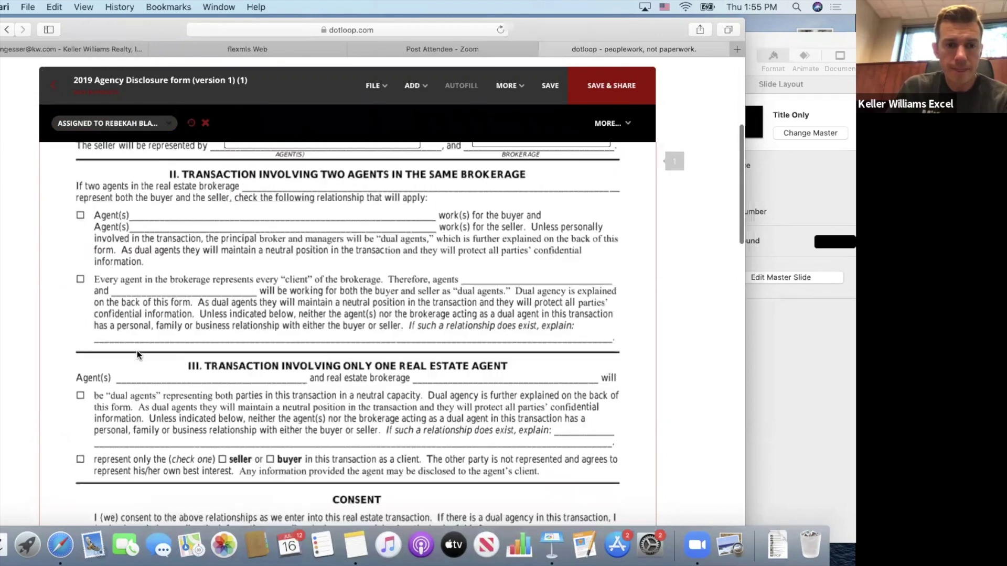
scroll(137, 350, "up", 3)
scroll(137, 351, "up", 1)
left_click(157, 285)
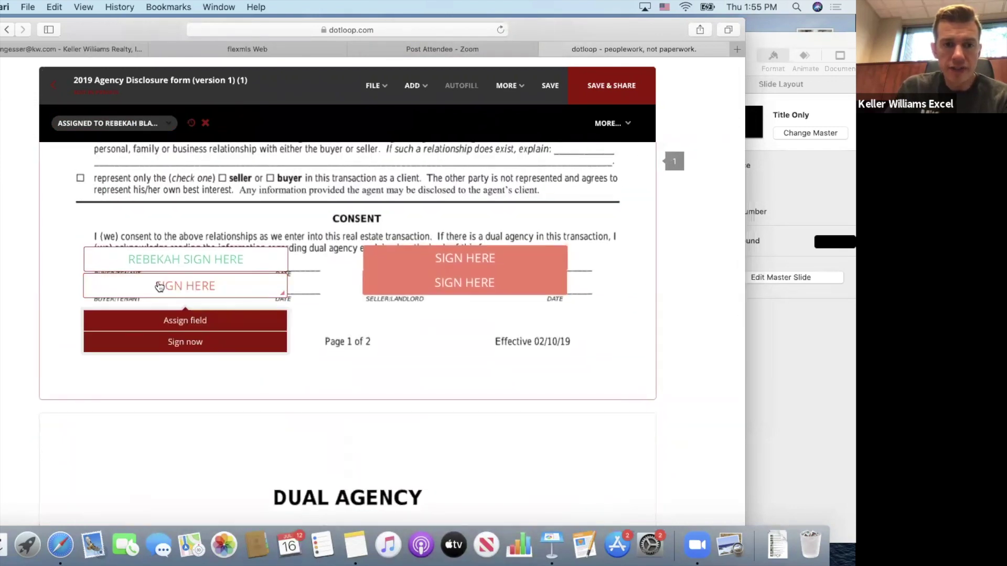
left_click(137, 131)
left_click(168, 126)
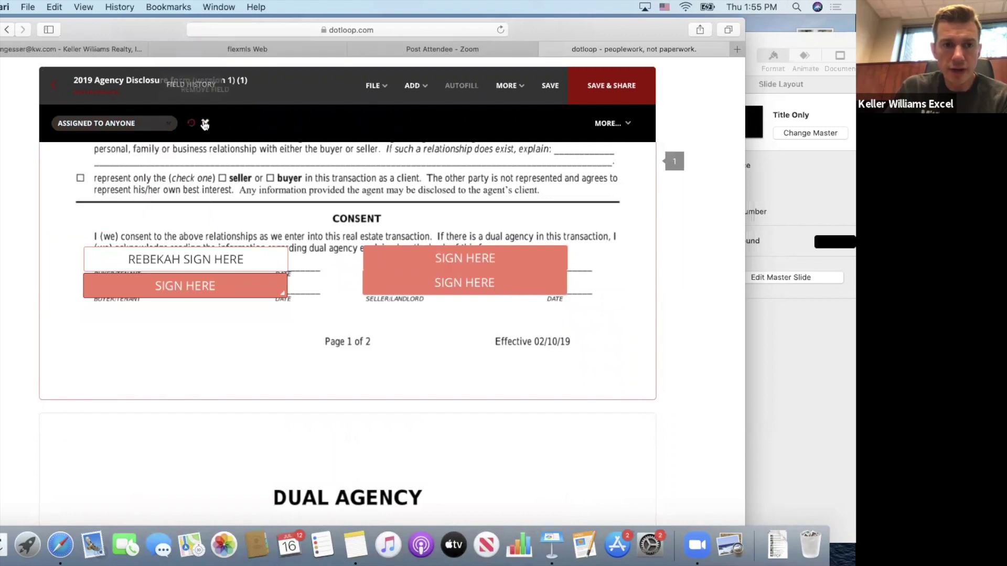
left_click(205, 123)
Leave both seller signature fields assigned to No one and save the form.
left_click(395, 255)
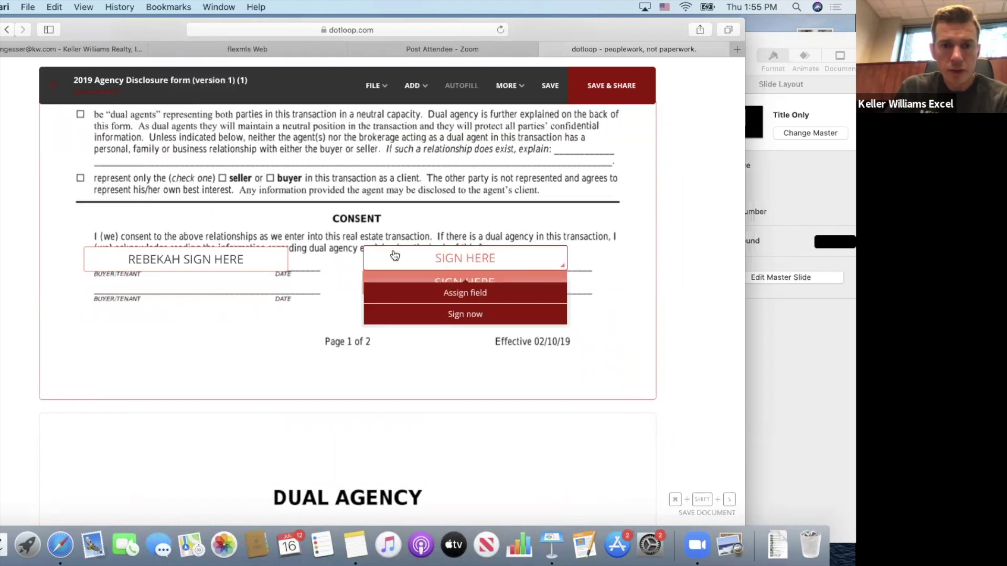
left_click(148, 126)
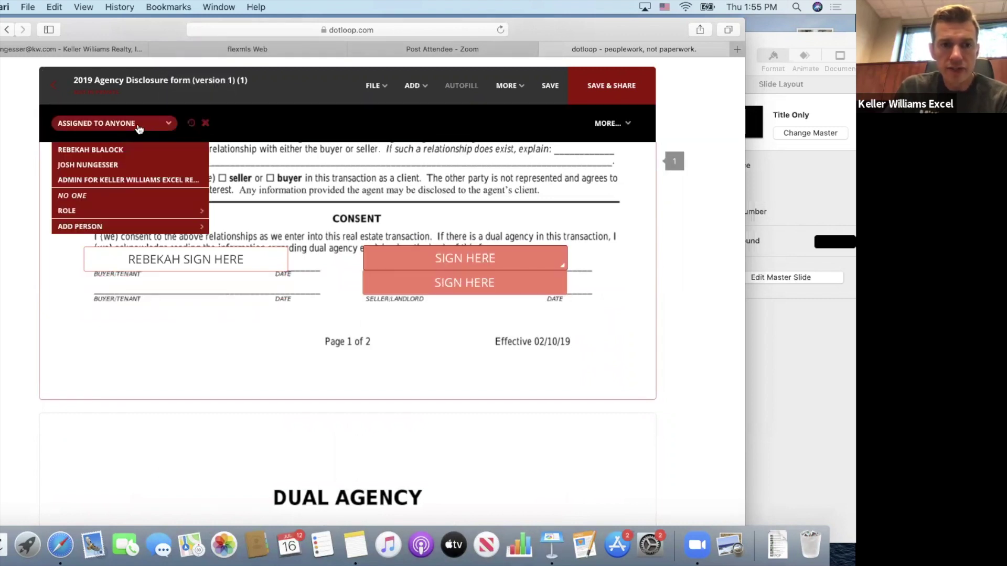
left_click(118, 197)
left_click(379, 282)
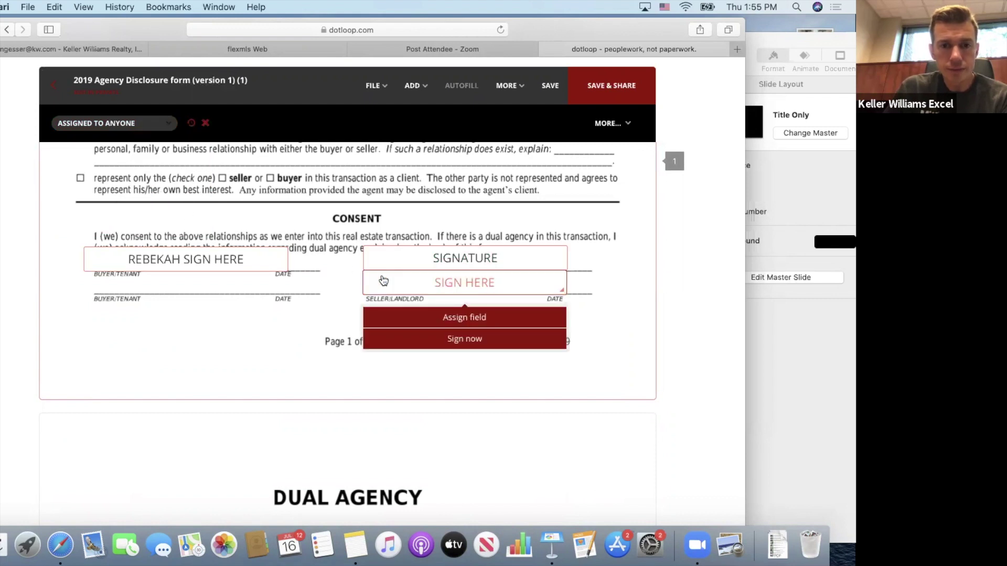
left_click(158, 126)
left_click(200, 196)
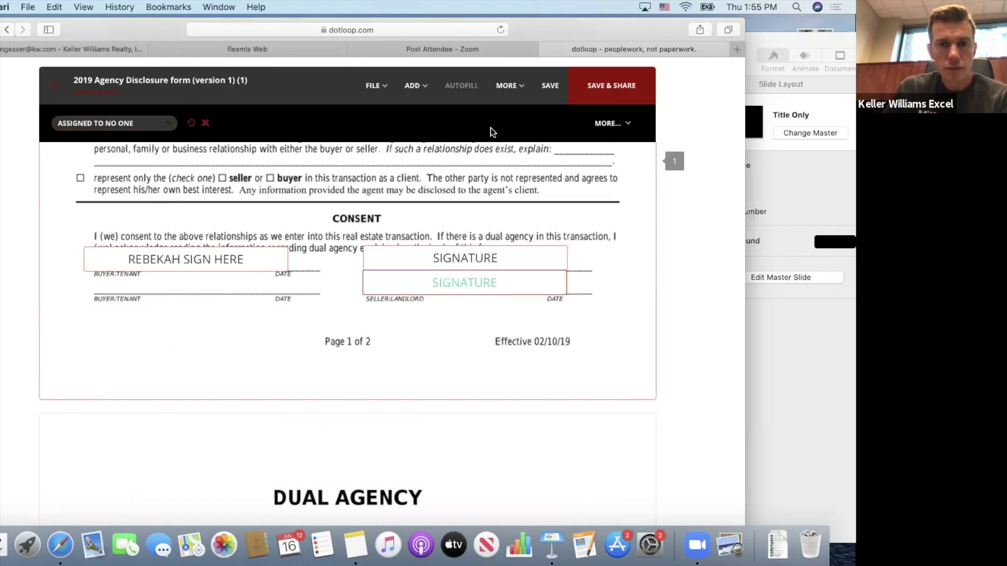
left_click(549, 86)
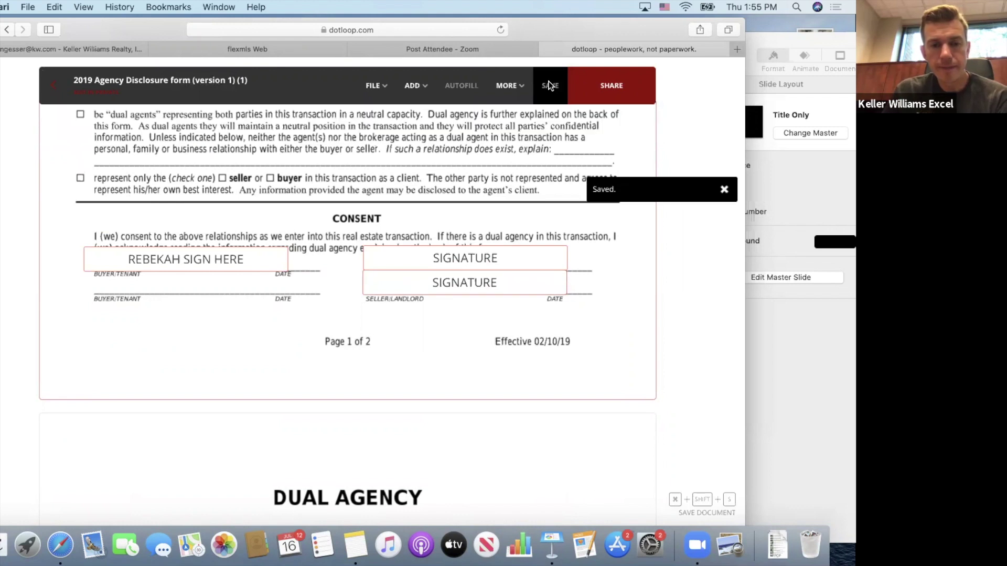
Close the Agency Disclosure form and scroll through the loop's Documents list.
left_click(48, 86)
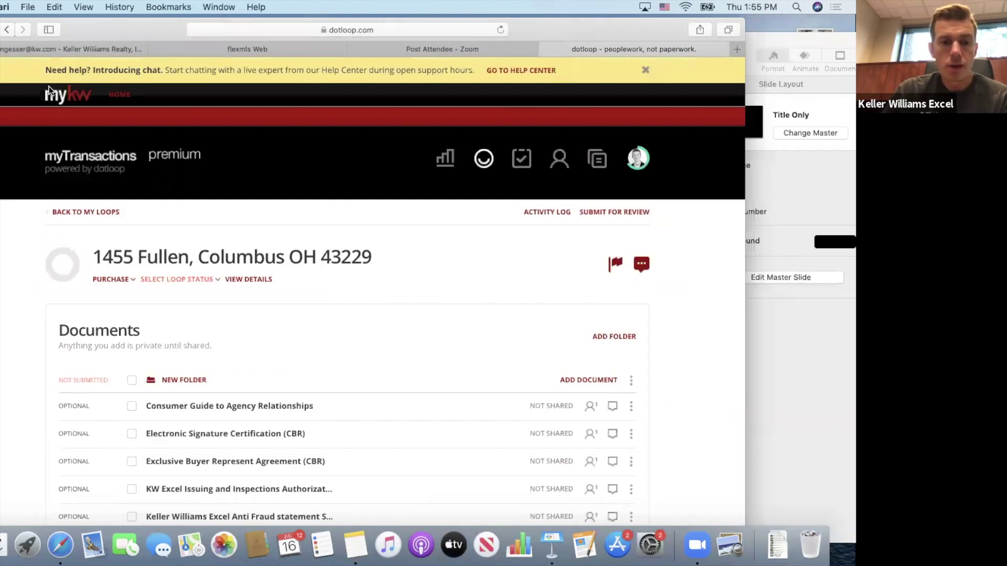
scroll(352, 339, "down", 4)
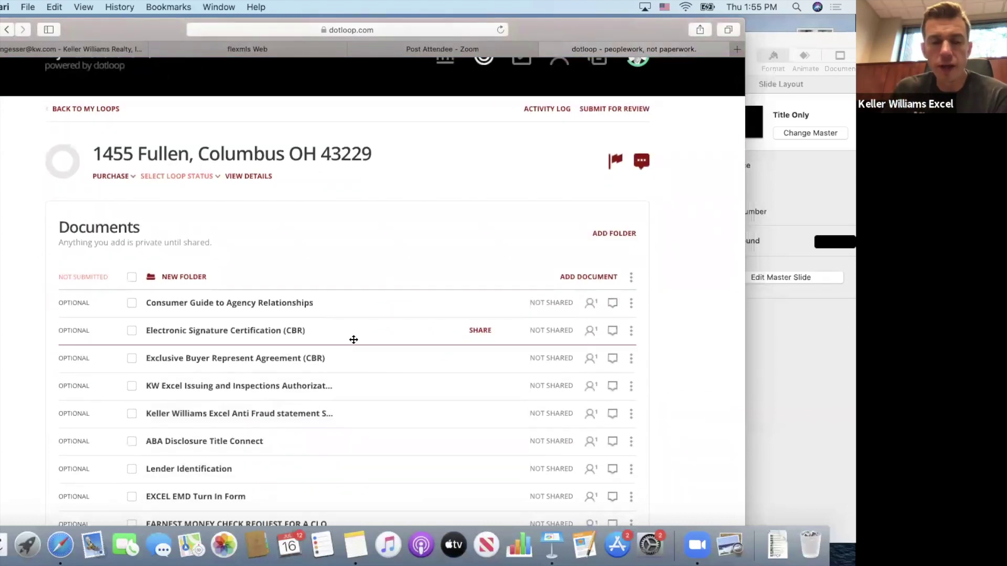
scroll(353, 340, "down", 3)
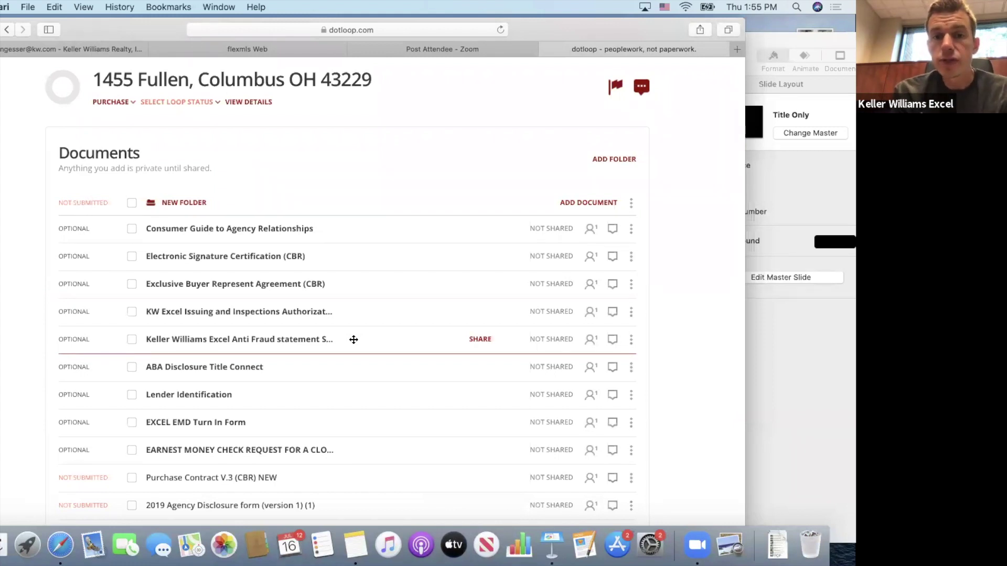
left_click_drag(353, 339, 541, 189)
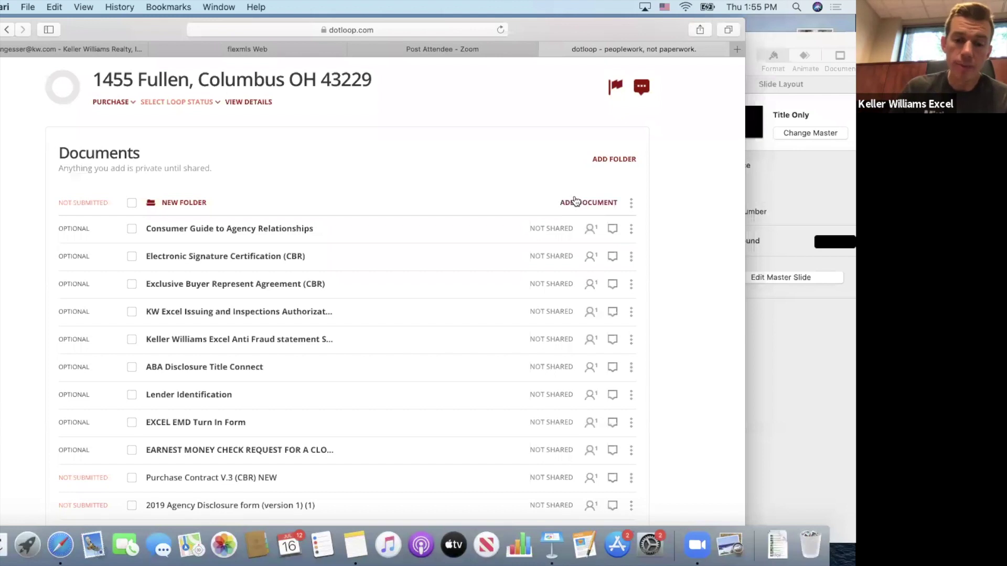
Start an ADD DOCUMENT Browse upload, then cancel the file chooser.
left_click(581, 203)
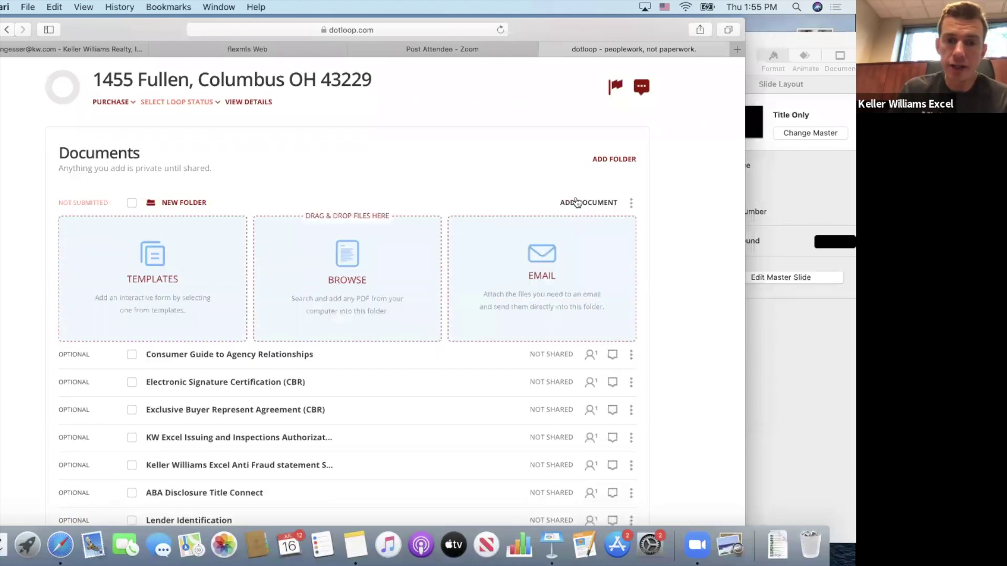
left_click(347, 251)
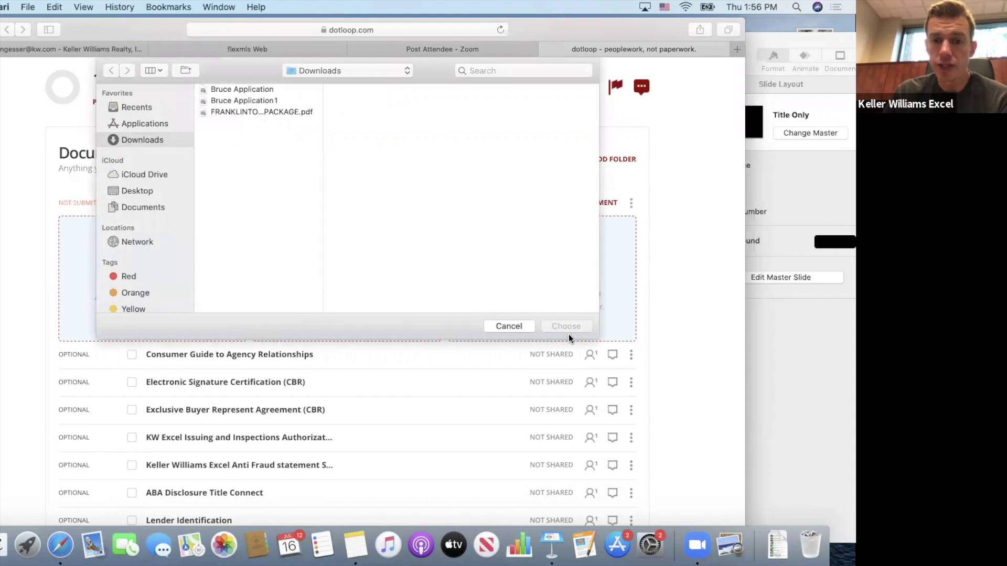
left_click(509, 326)
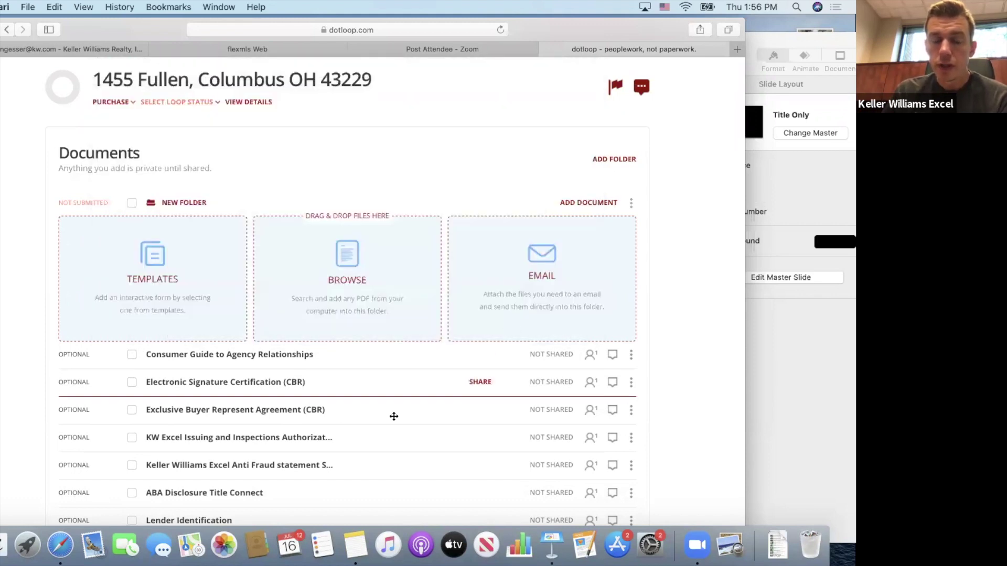
scroll(394, 419, "down", 5)
scroll(394, 419, "down", 5)
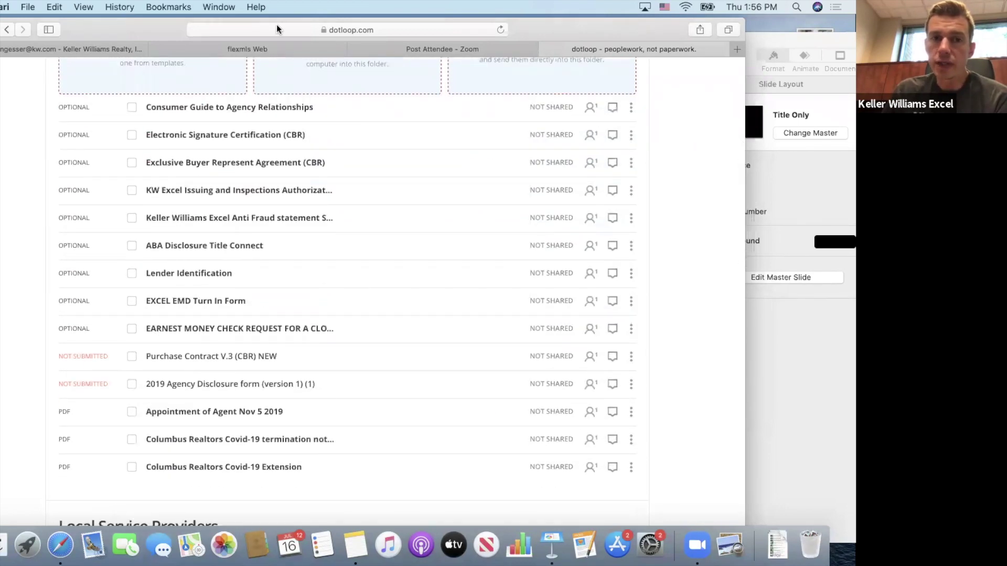
left_click(259, 46)
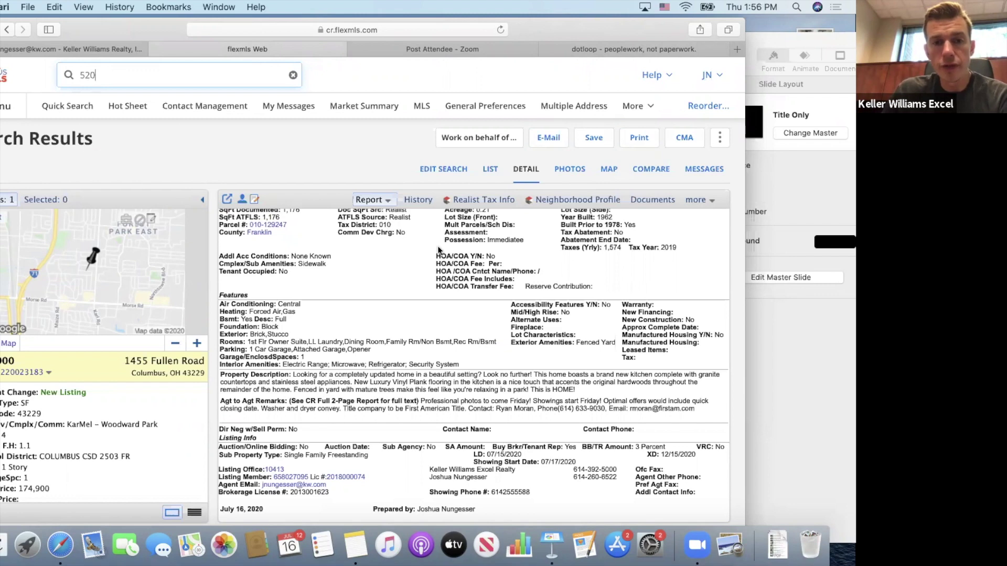
scroll(424, 221, "up", 5)
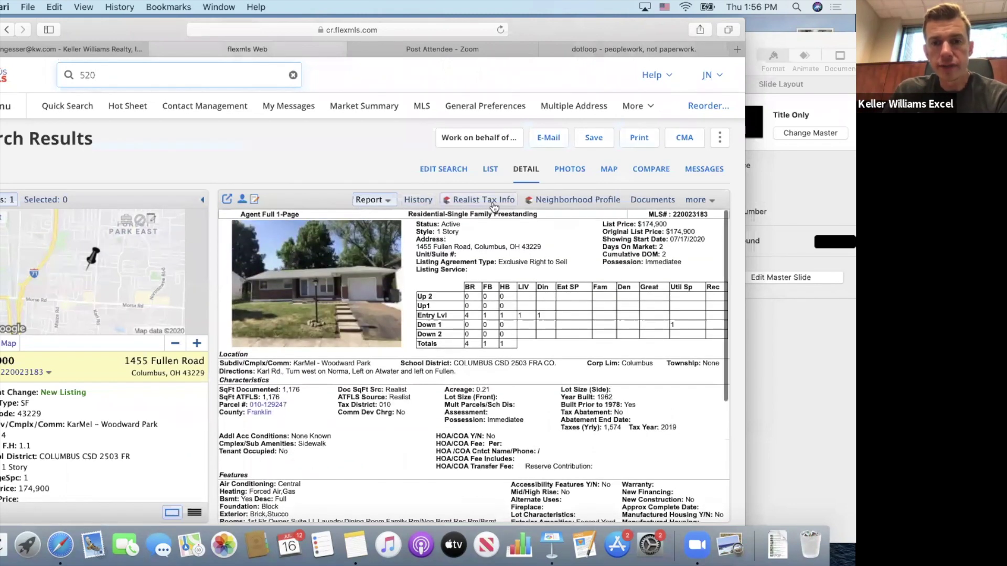
left_click(641, 200)
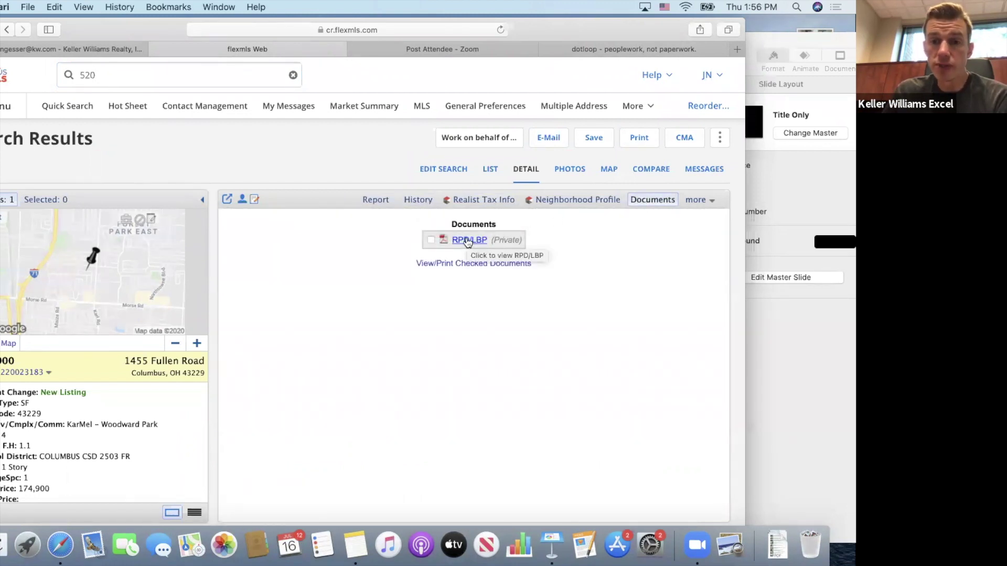
left_click(468, 240)
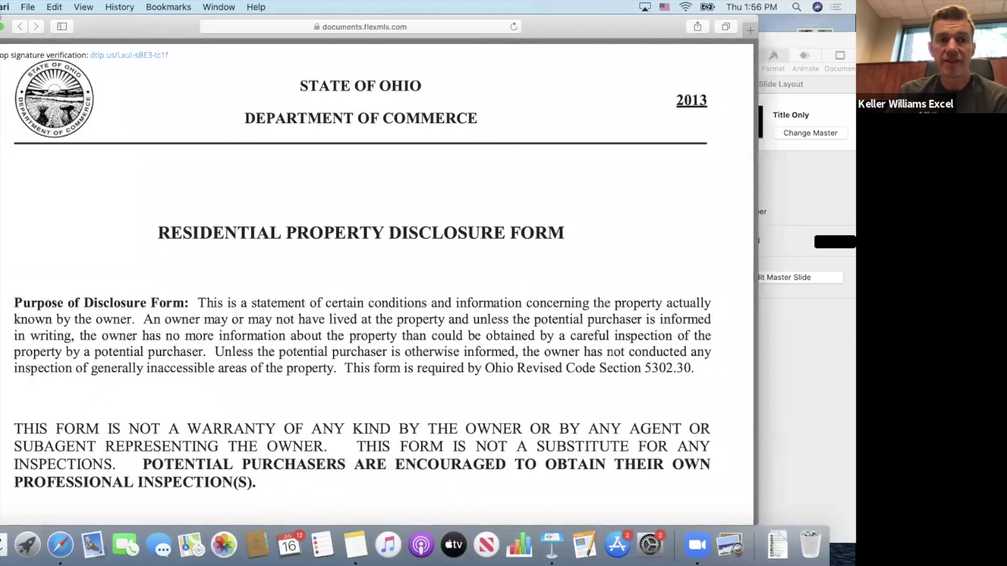
Close the disclosure PDF without saving it.
left_click(28, 7)
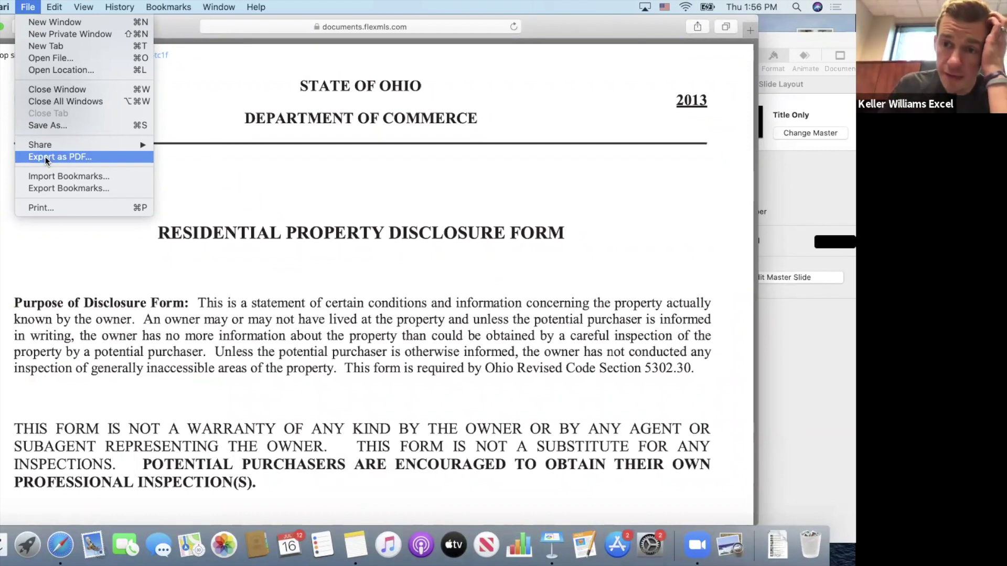
left_click(5, 27)
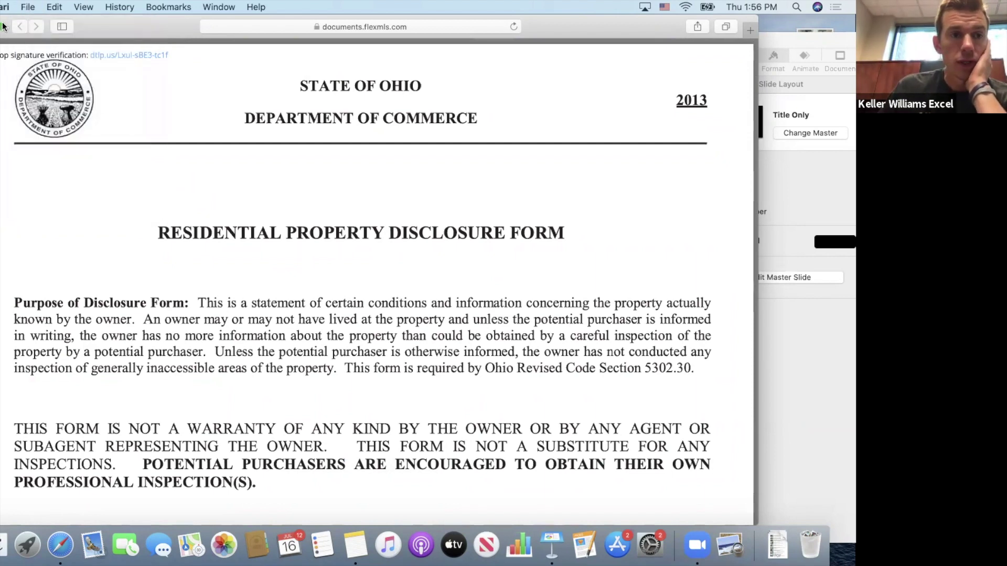
key("super+w")
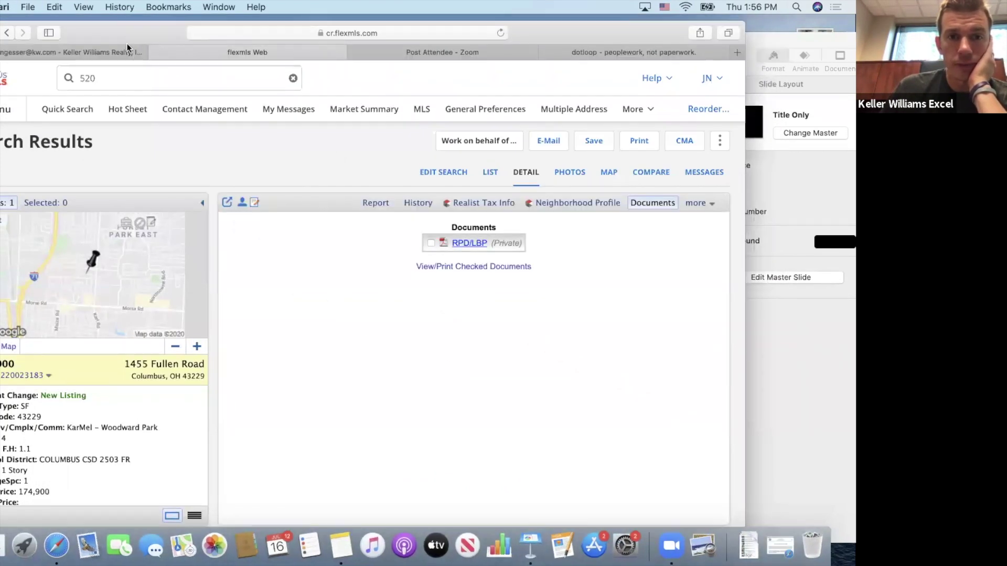
left_click_drag(127, 30, 127, 52)
Open the Consumer Guide to Agency Relationships form and dismiss the Autofill prompt.
left_click(559, 70)
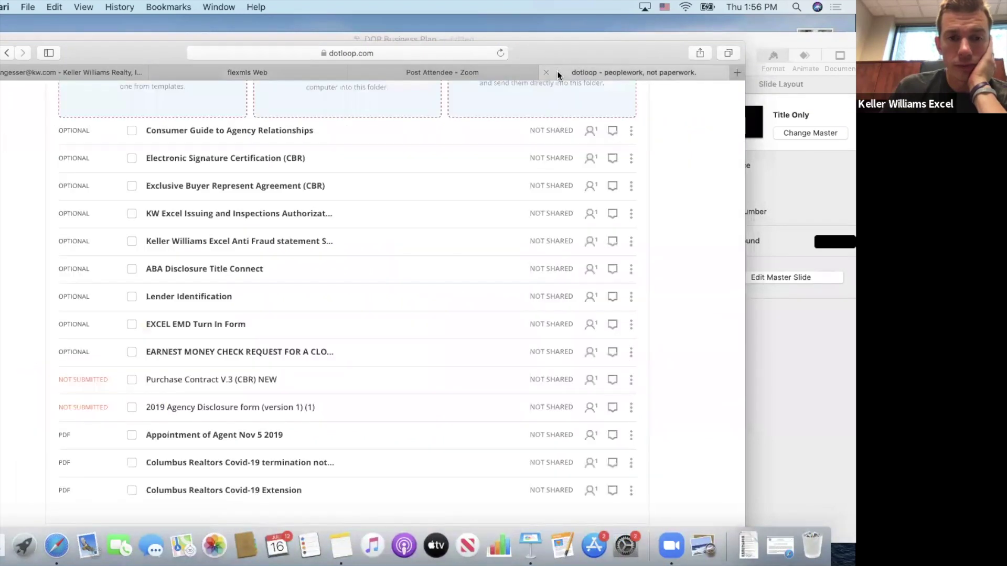
scroll(371, 189, "up", 3)
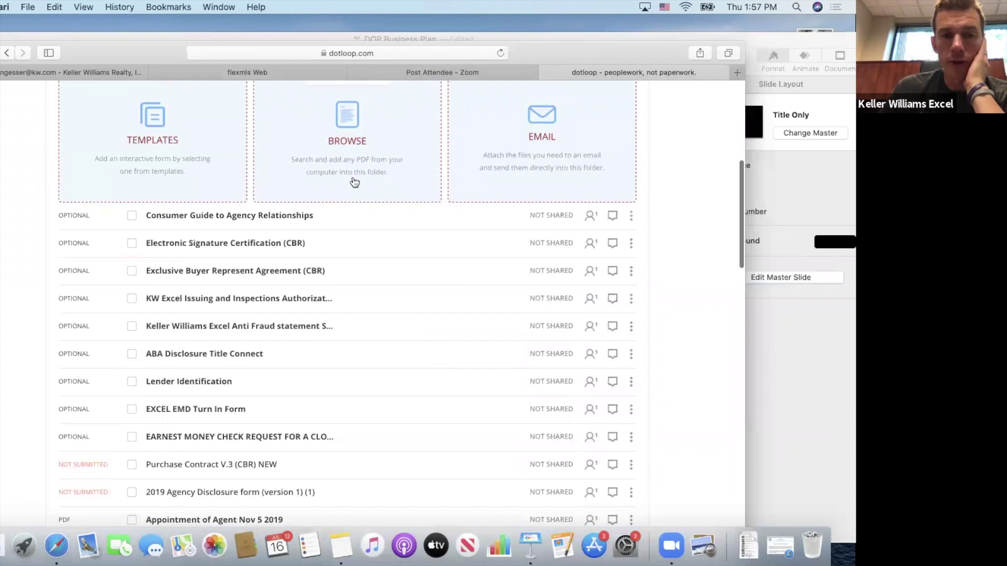
left_click(193, 209)
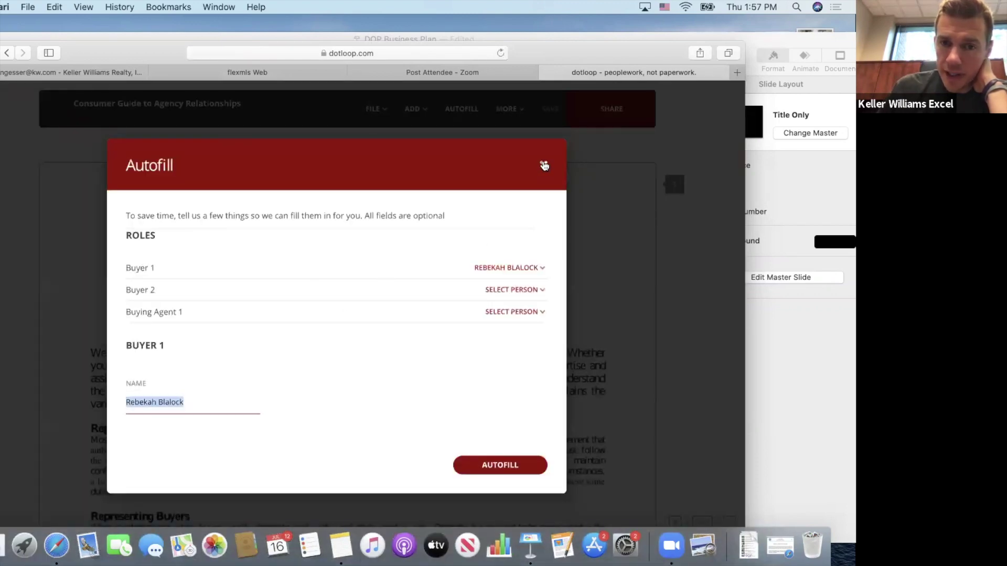
left_click(543, 165)
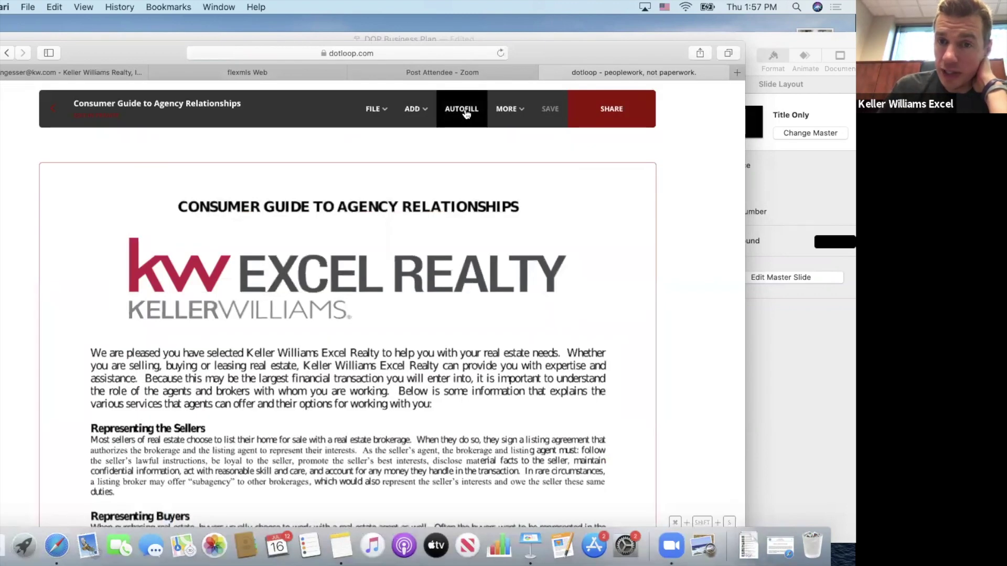
Place a trial initials field near the top right, delete it, and return to the loop.
left_click(414, 110)
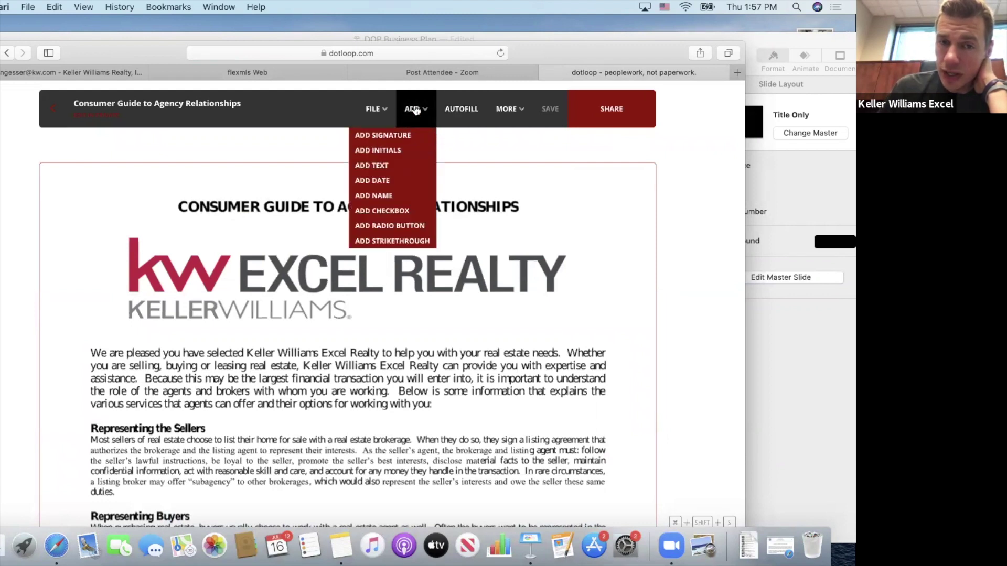
left_click(391, 151)
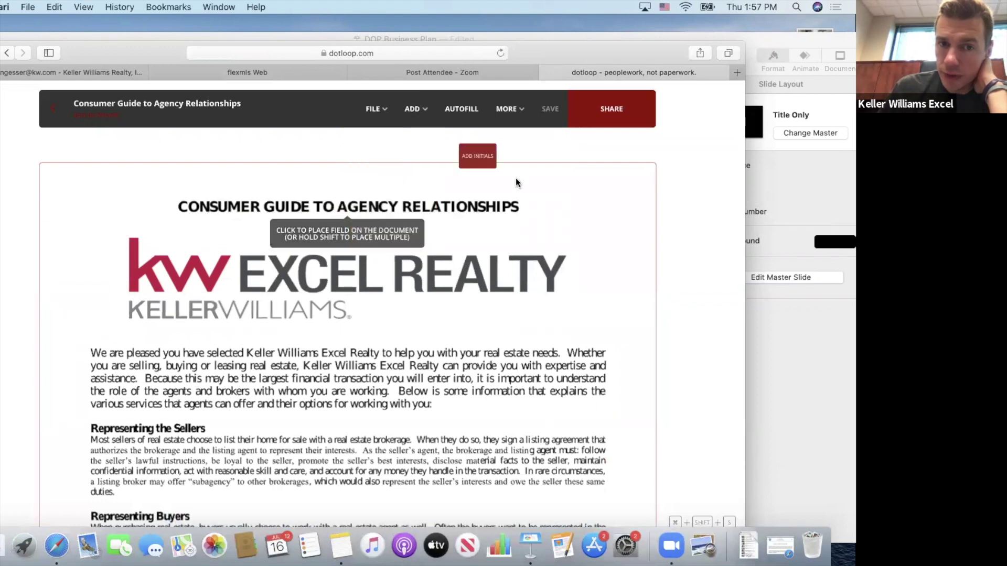
left_click(603, 204)
left_click_drag(569, 232, 583, 203)
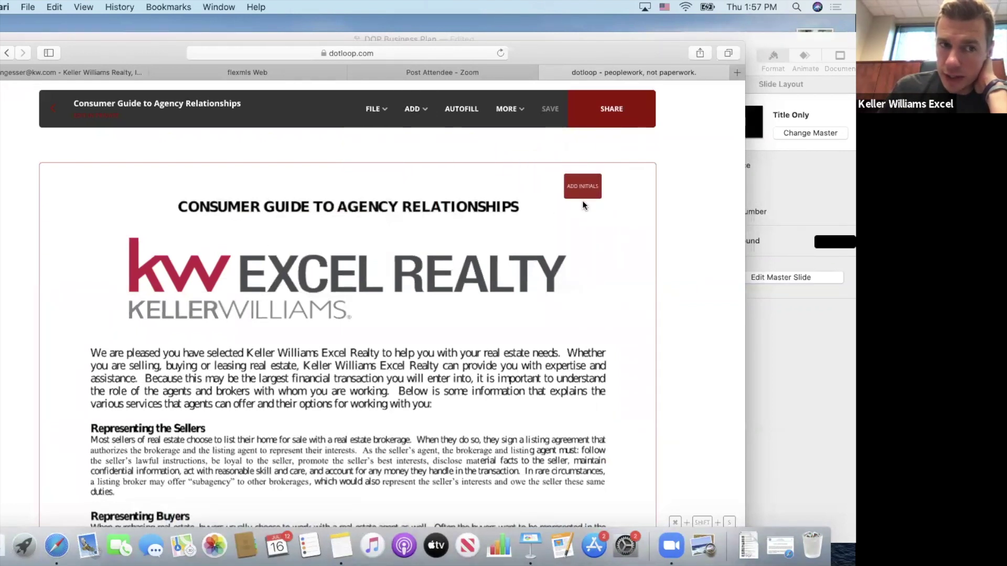
key("BackSpace")
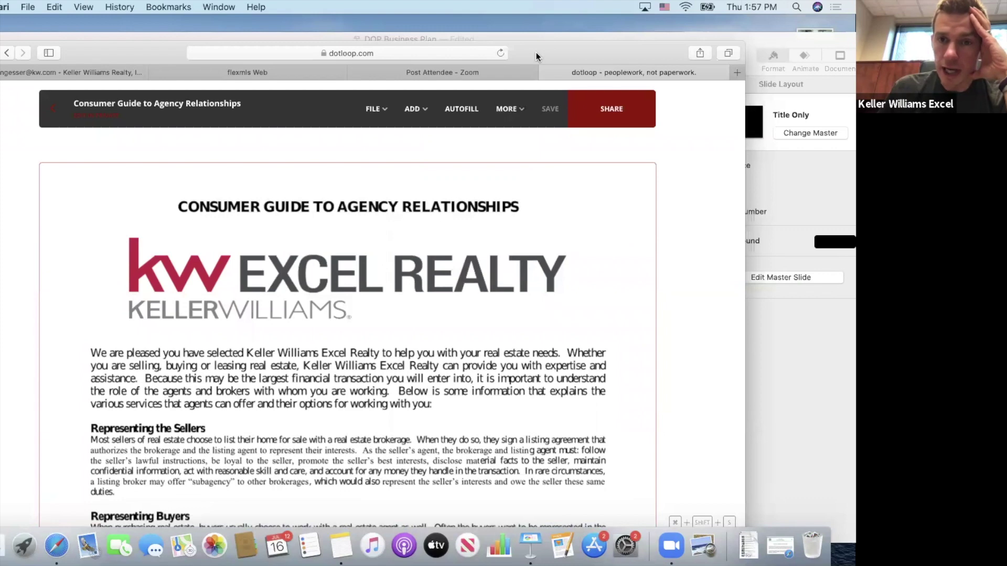
left_click(55, 111)
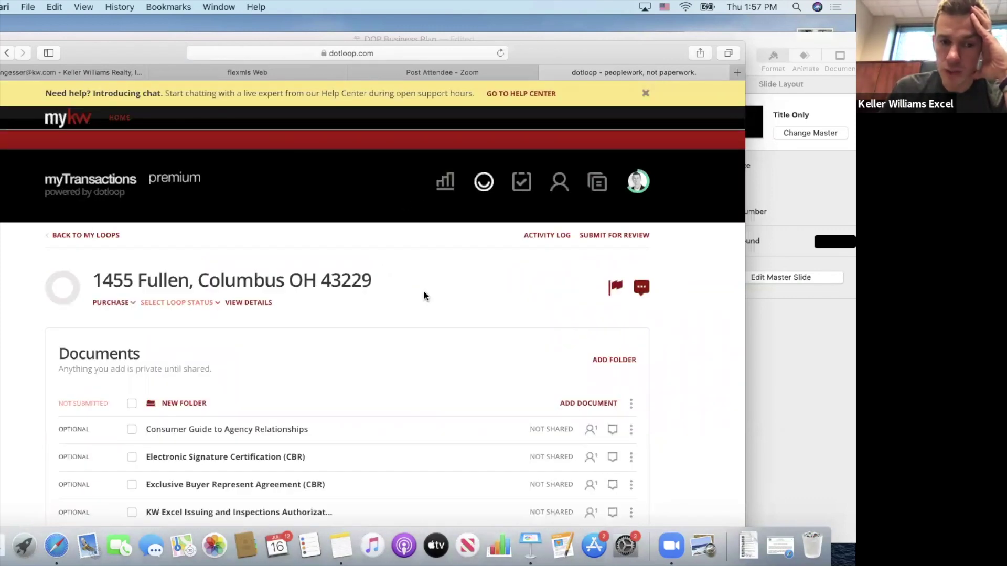
Share Purchase Contract V.3 (CBR) NEW and the 2019 Agency Disclosure form together.
scroll(428, 369, "down", 5)
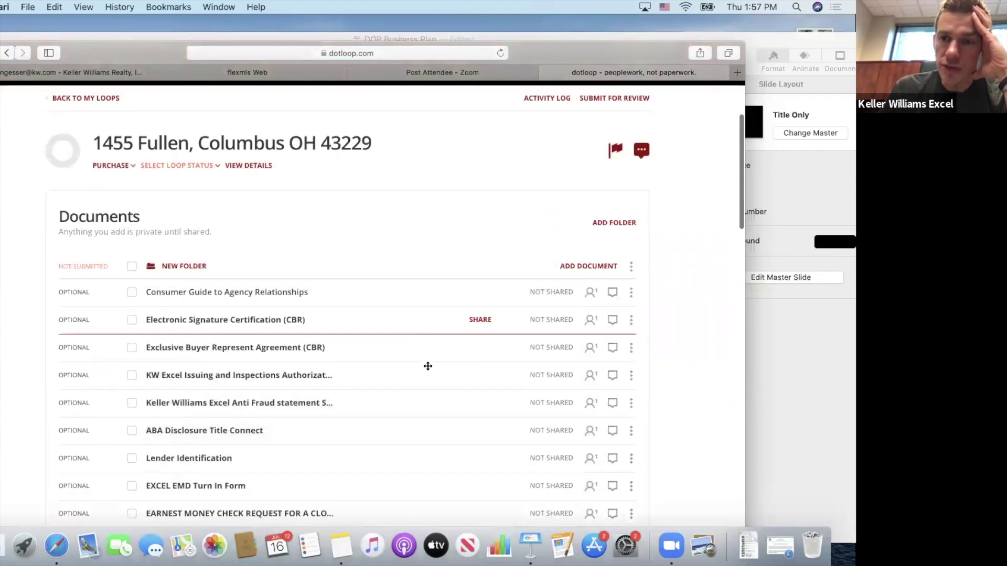
scroll(428, 366, "down", 2)
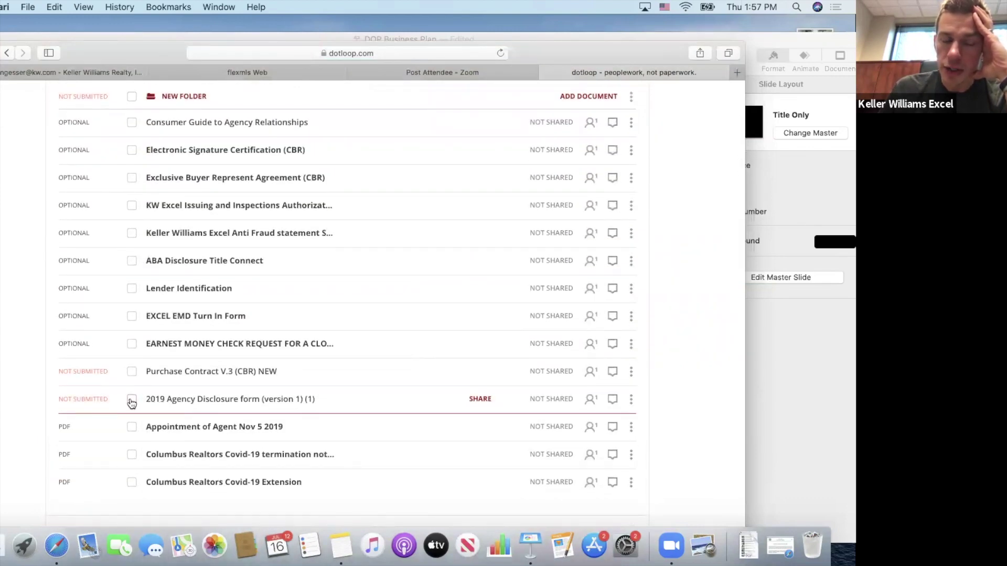
scroll(131, 402, "up", 2)
scroll(132, 403, "down", 2)
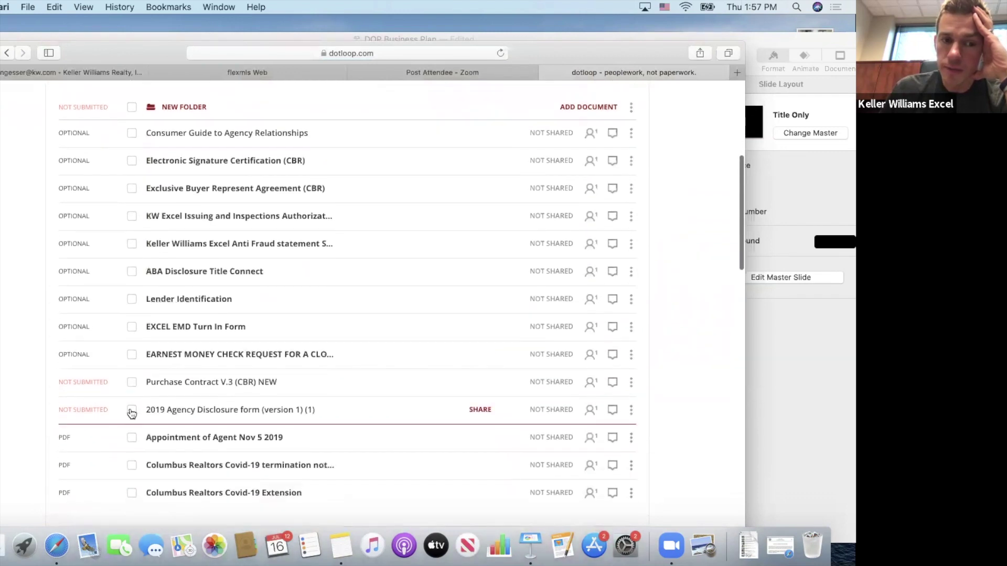
left_click(131, 412)
left_click(131, 383)
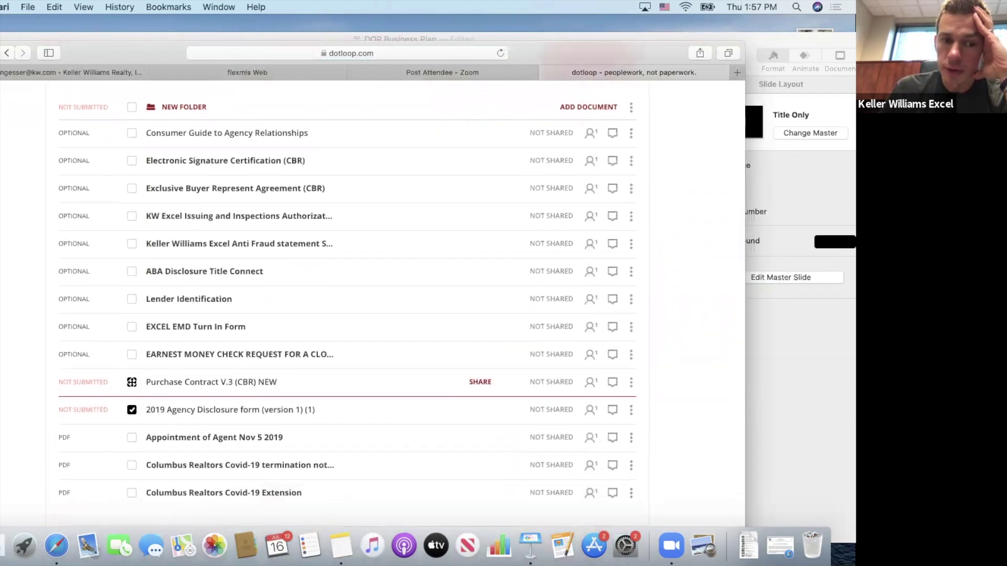
scroll(458, 338, "up", 3)
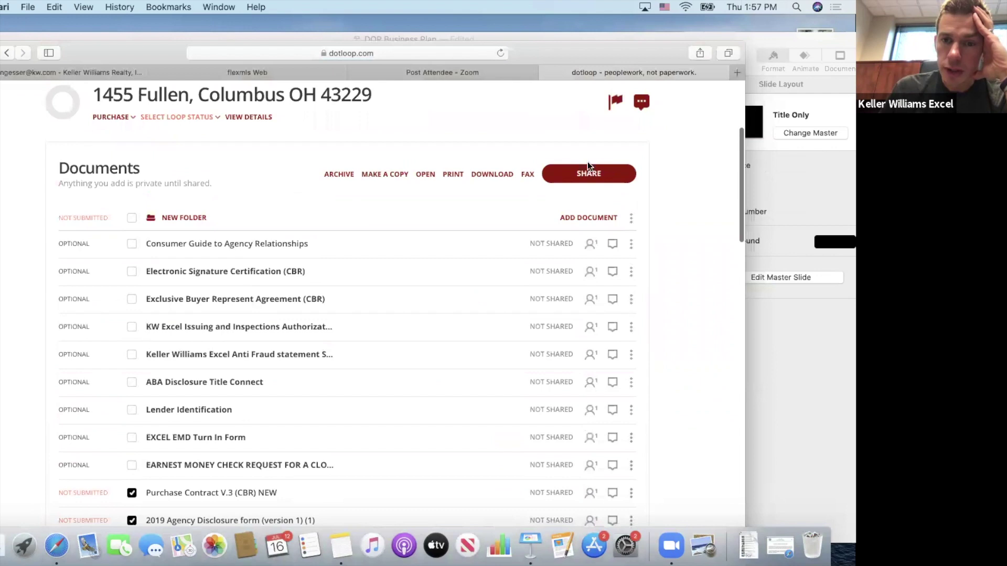
left_click(589, 174)
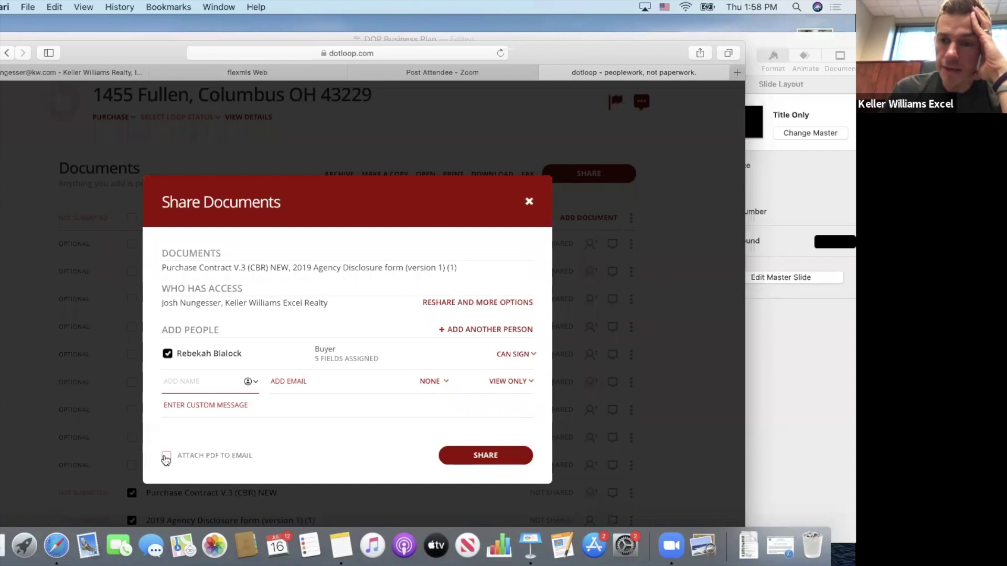
Share both documents as PDFs with the note 'Purchase contract and Agency form. Please let me know if you have any questions!'.
left_click(165, 457)
left_click(209, 409)
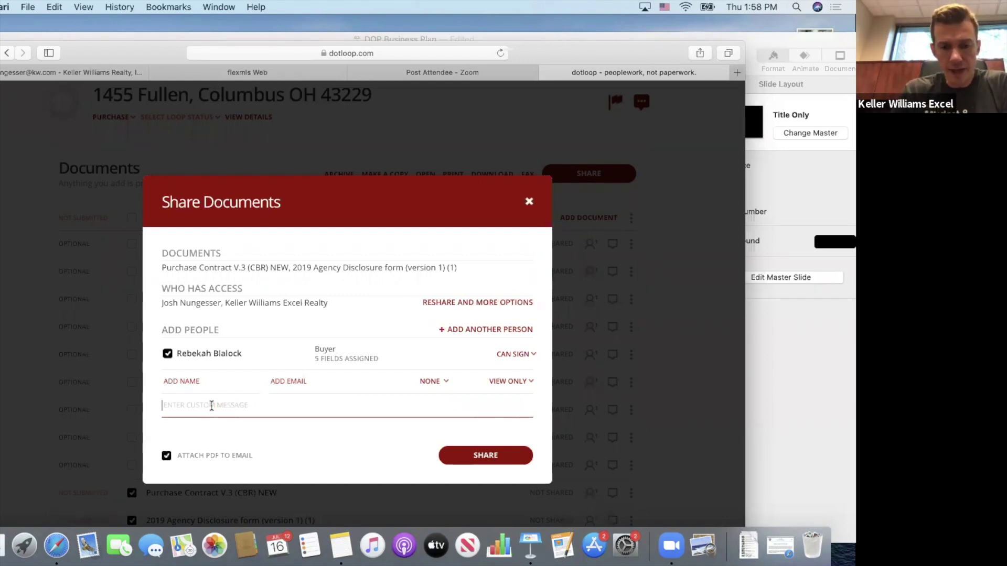
type("A")
key("BackSpace")
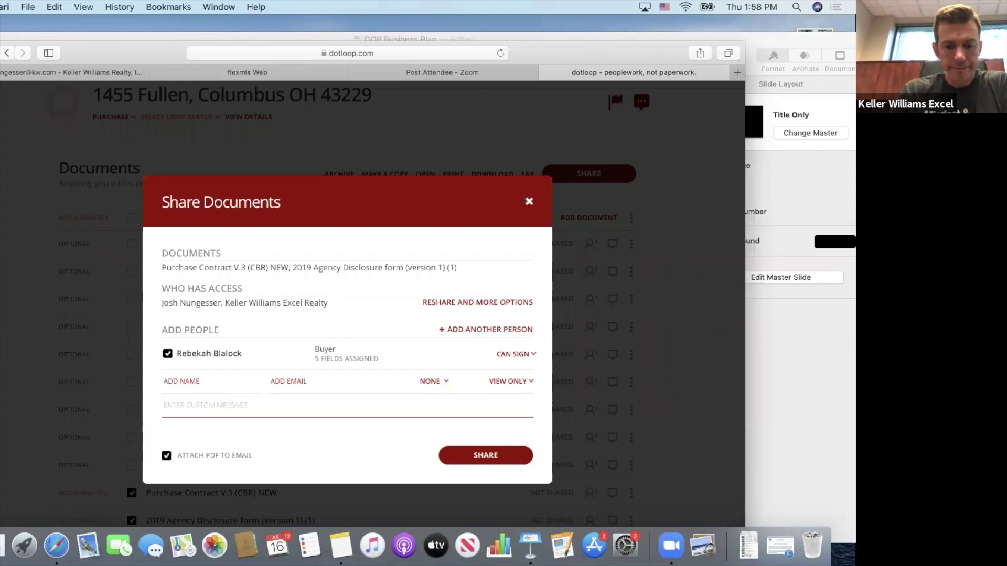
type("u")
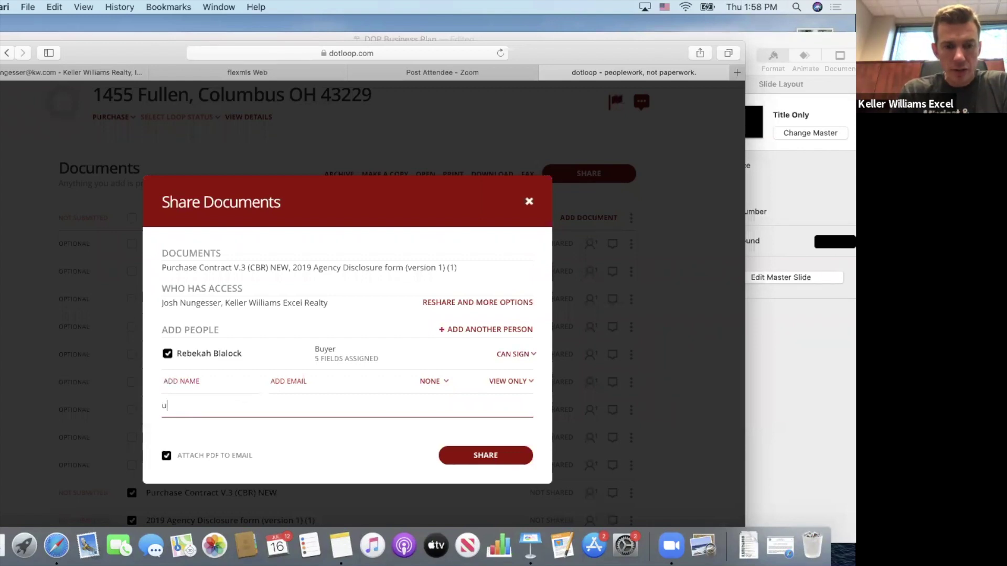
key("BackSpace")
type("Purchase ")
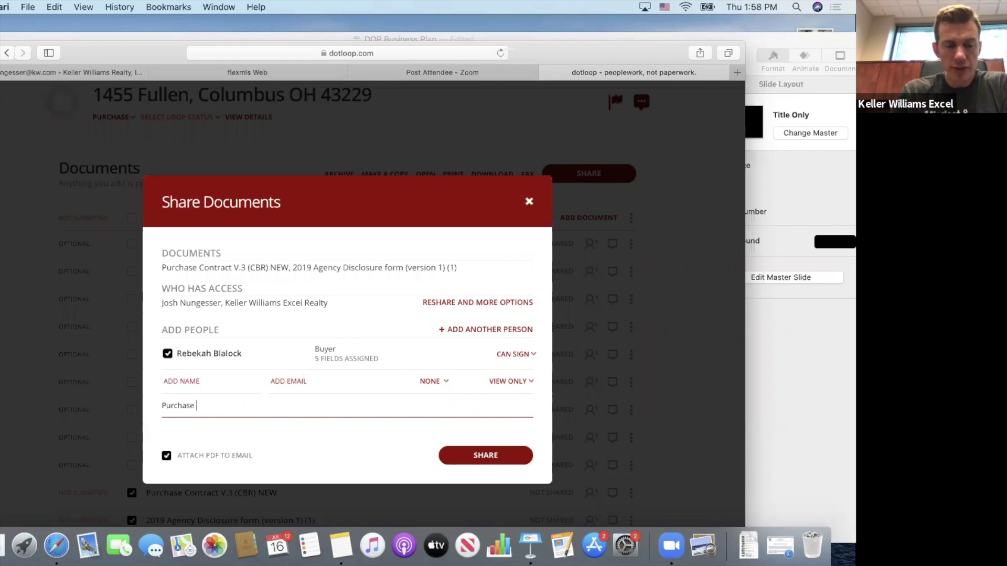
type("contract a")
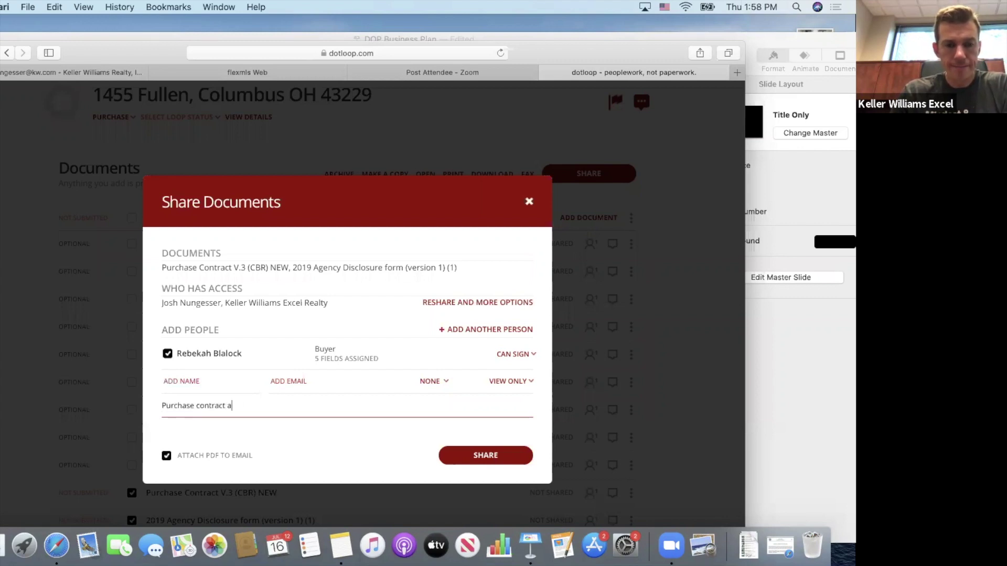
type("nd Agency f")
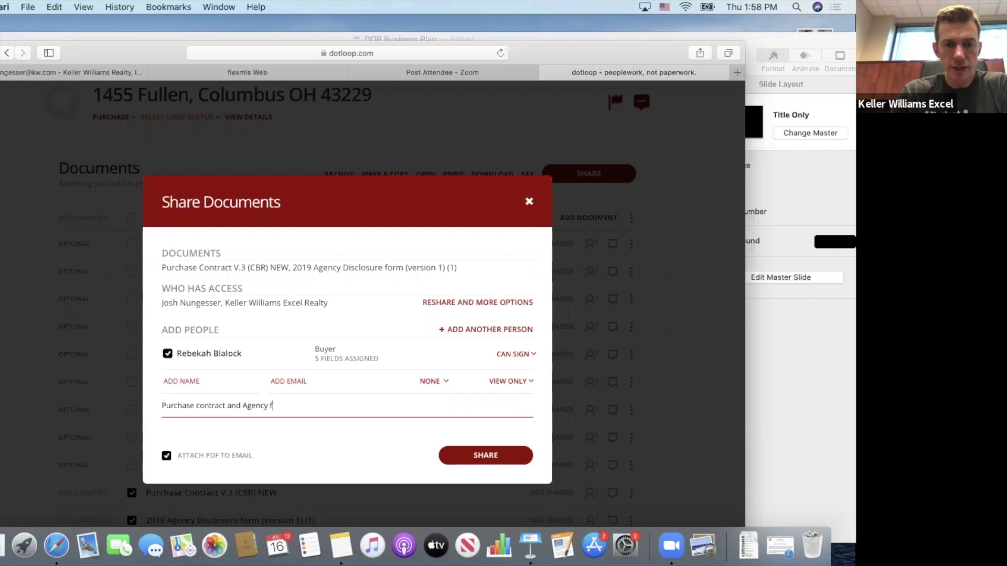
type("orm.  Please le")
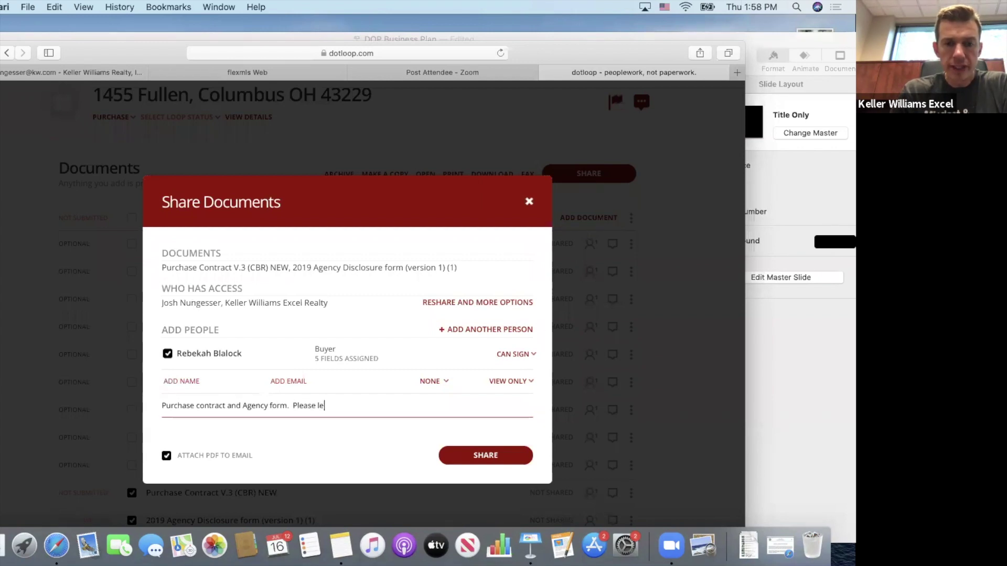
type("t me kn")
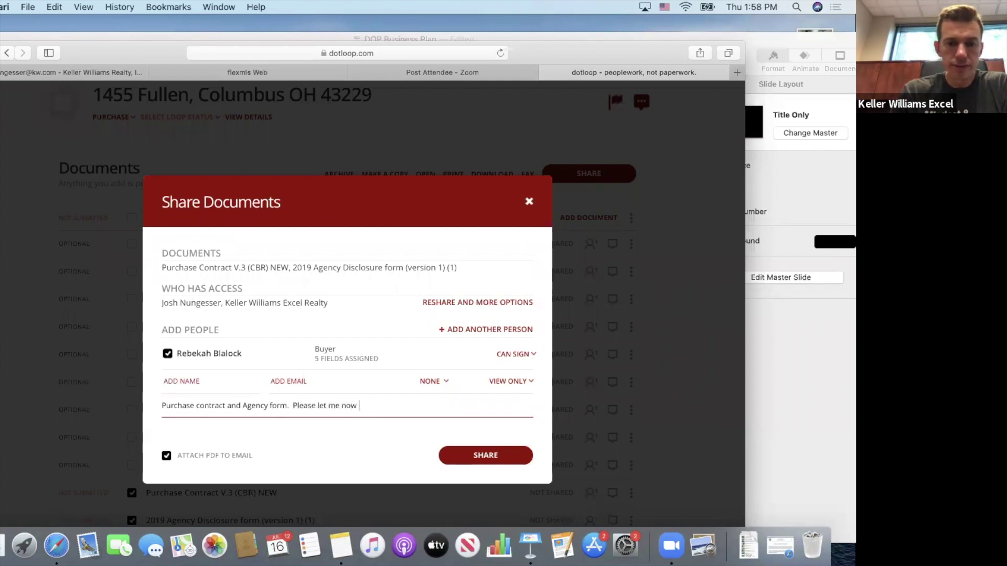
type("ow if yo")
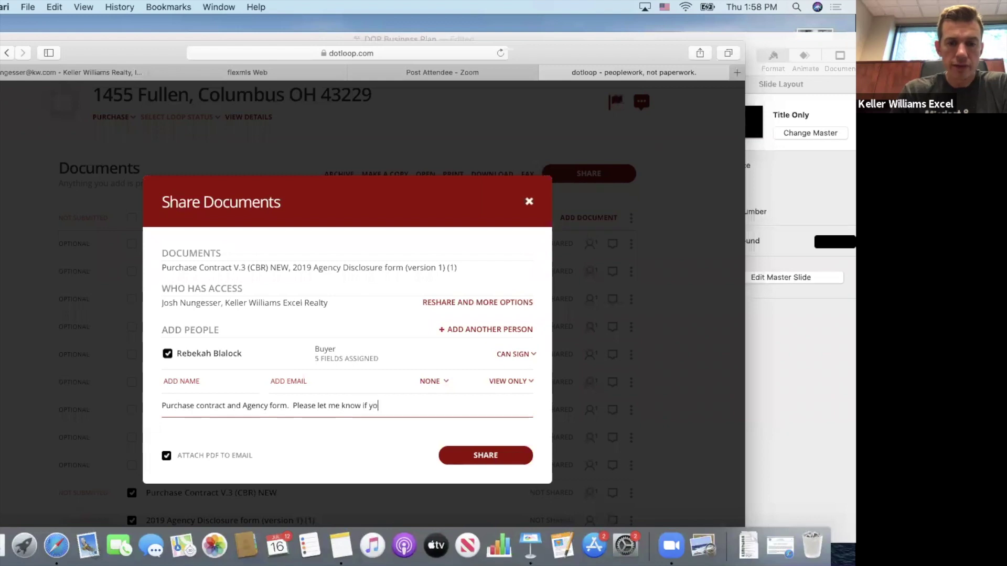
type("u have any questions!")
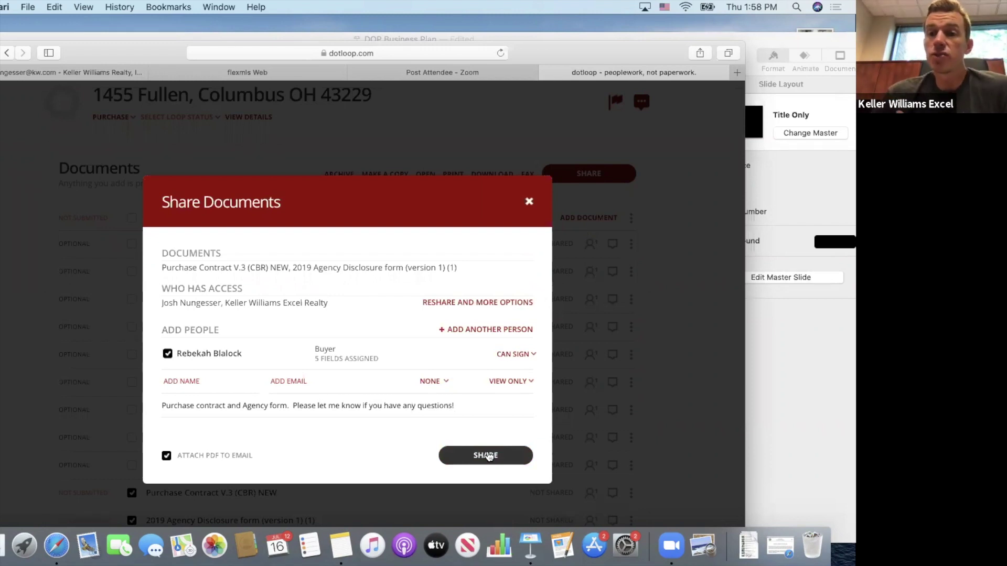
left_click(487, 456)
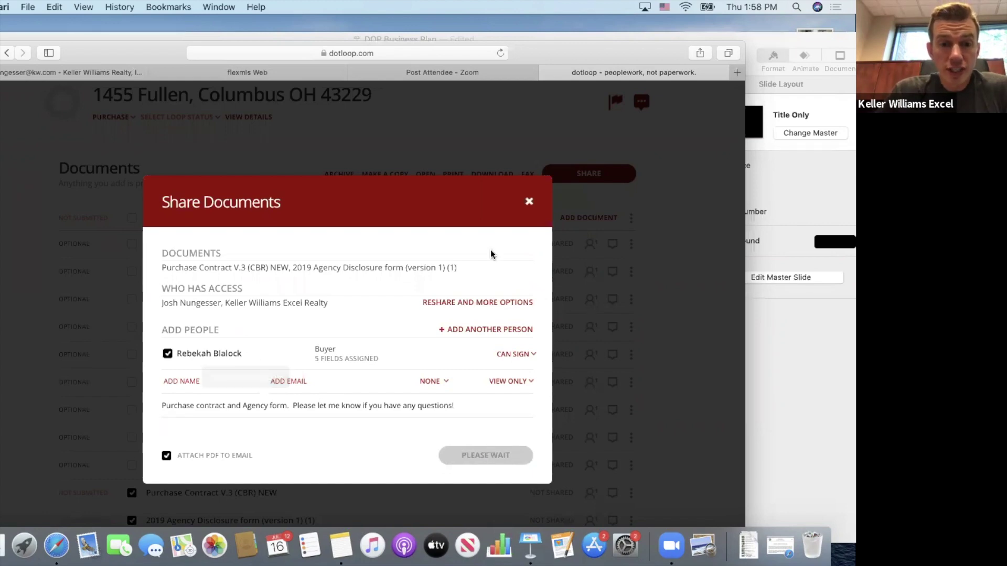
Close the Share Documents window and check that both documents show as waiting on others.
left_click(529, 203)
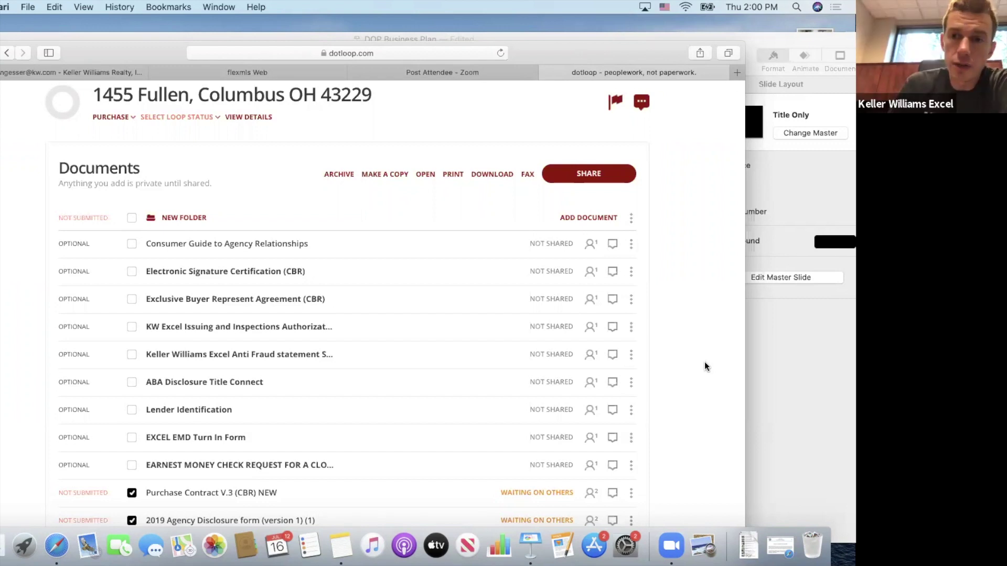
scroll(370, 360, "down", 2)
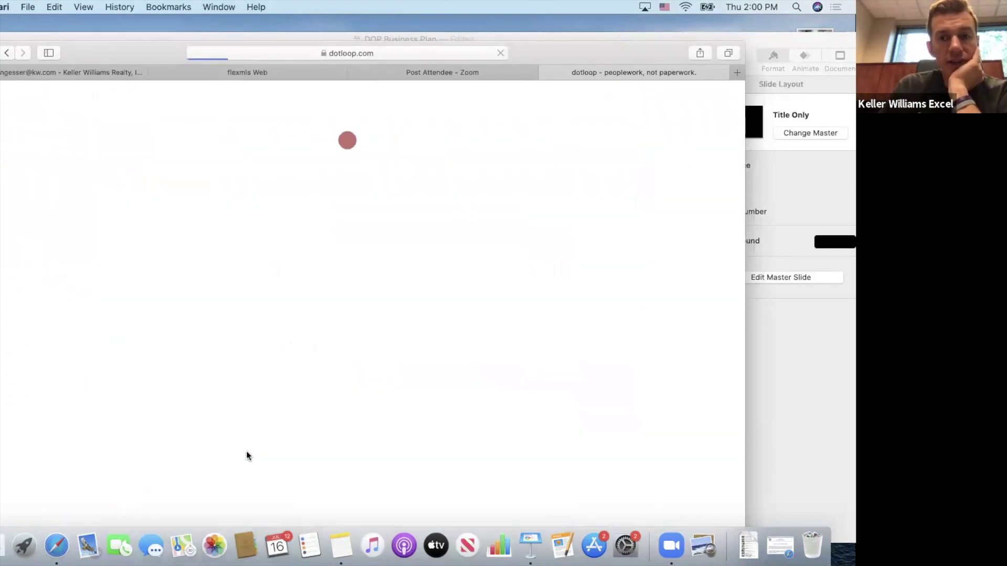
Add 'See attached escalation clause addendum.' to Additional Terms section 1.1 and save the contract.
scroll(252, 397, "down", 5)
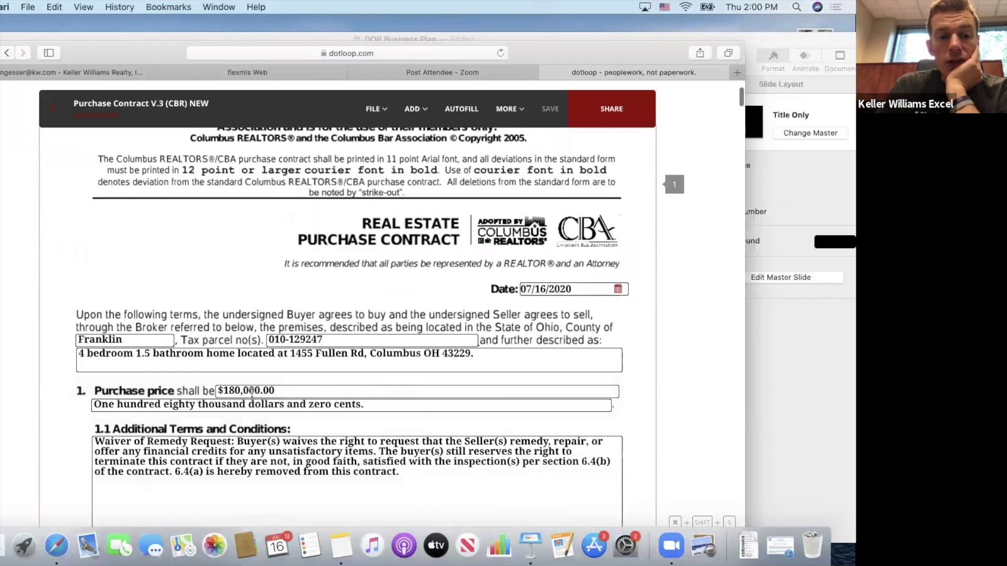
key("Return")
key("Return")
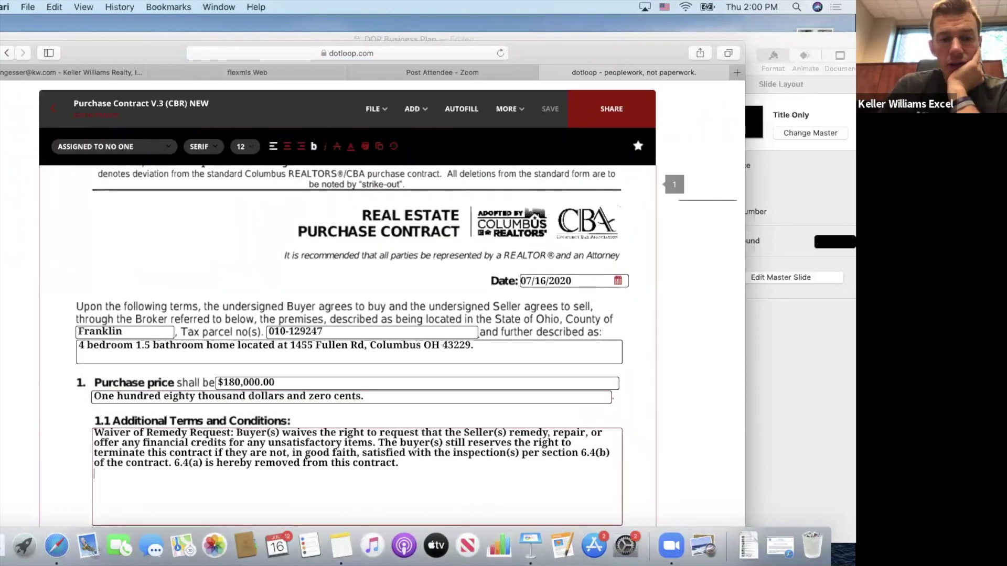
type("A")
key("BackSpace")
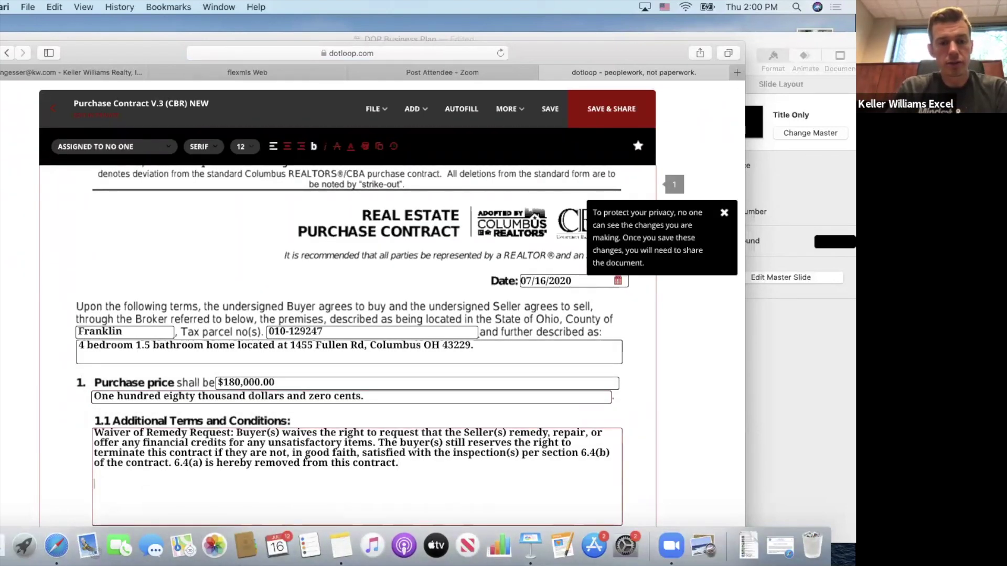
type("Seee")
key("BackSpace")
type("at")
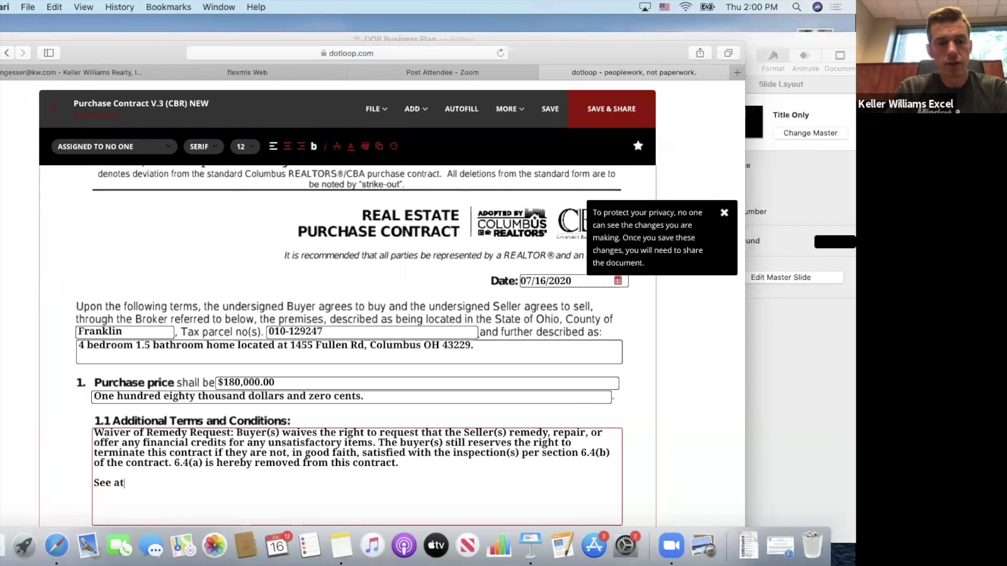
type("tached e")
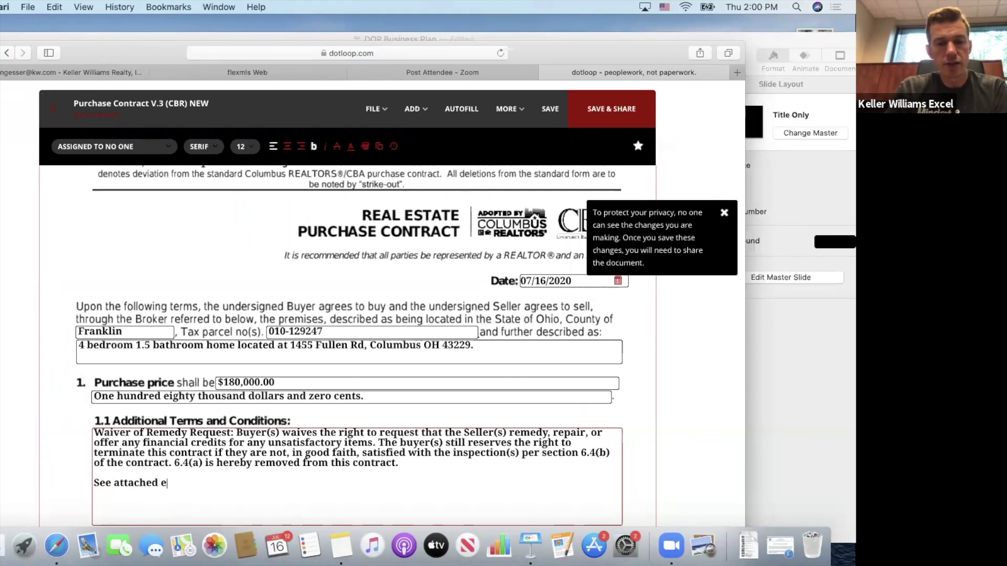
type("scalation cl")
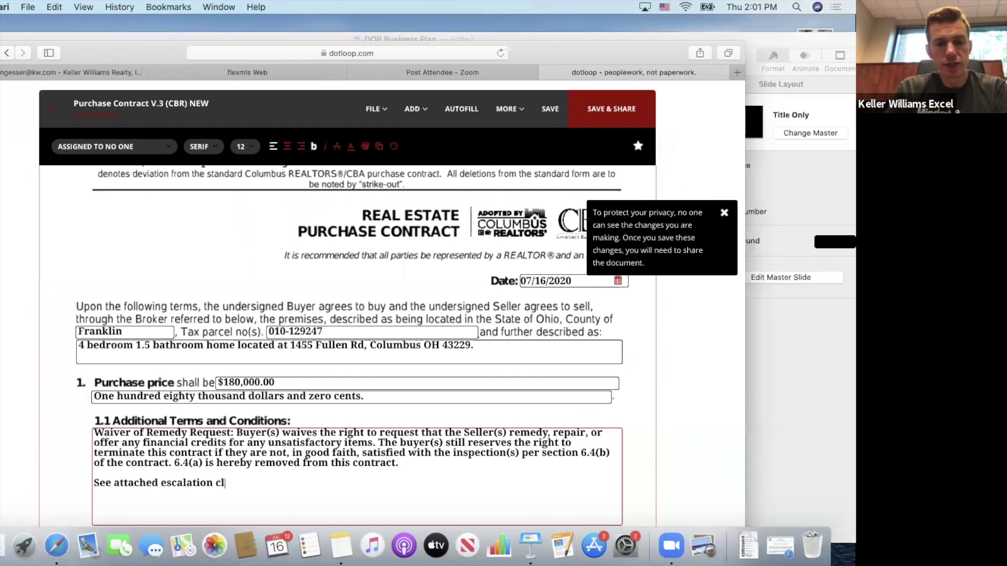
type("ause addendum.")
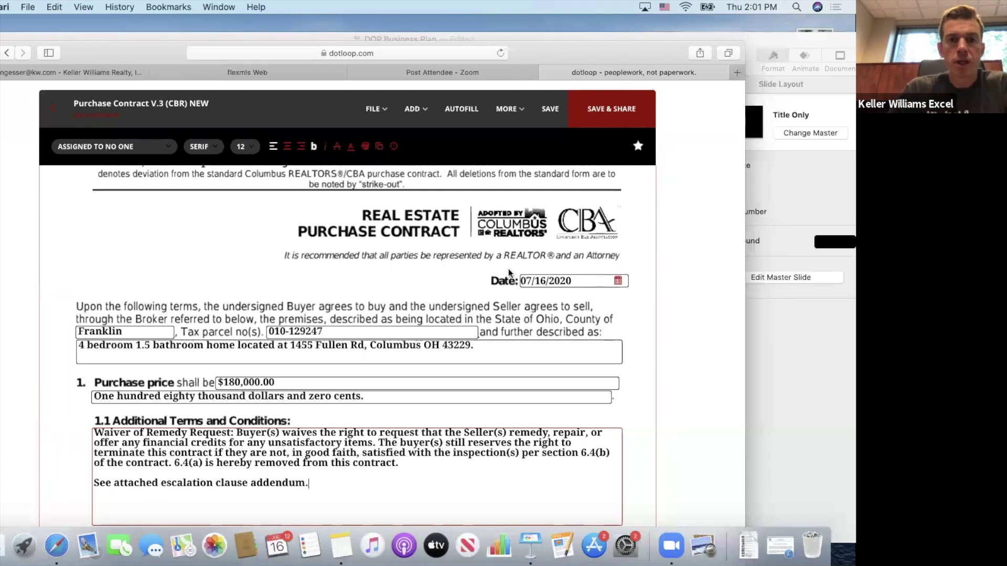
left_click(551, 111)
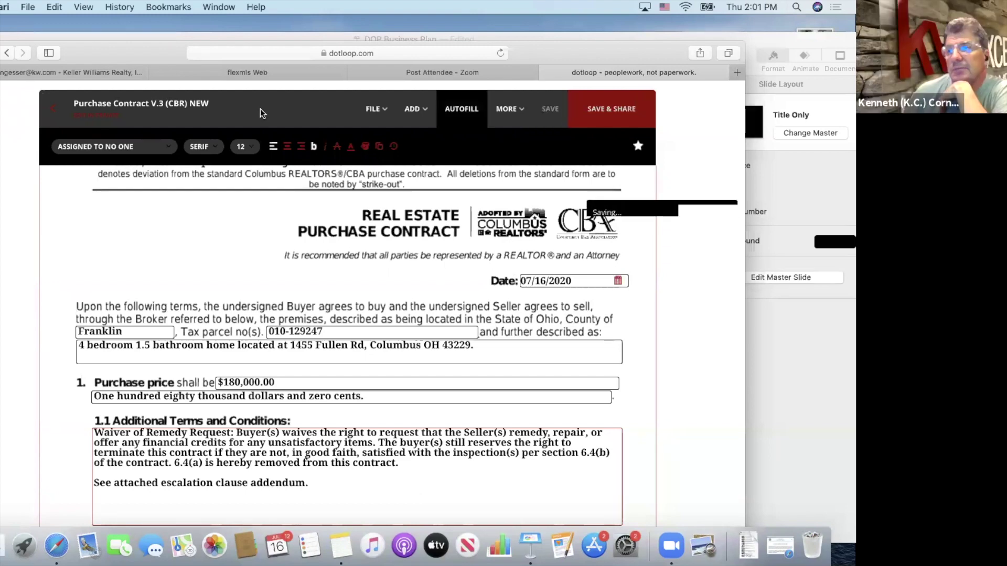
left_click(53, 110)
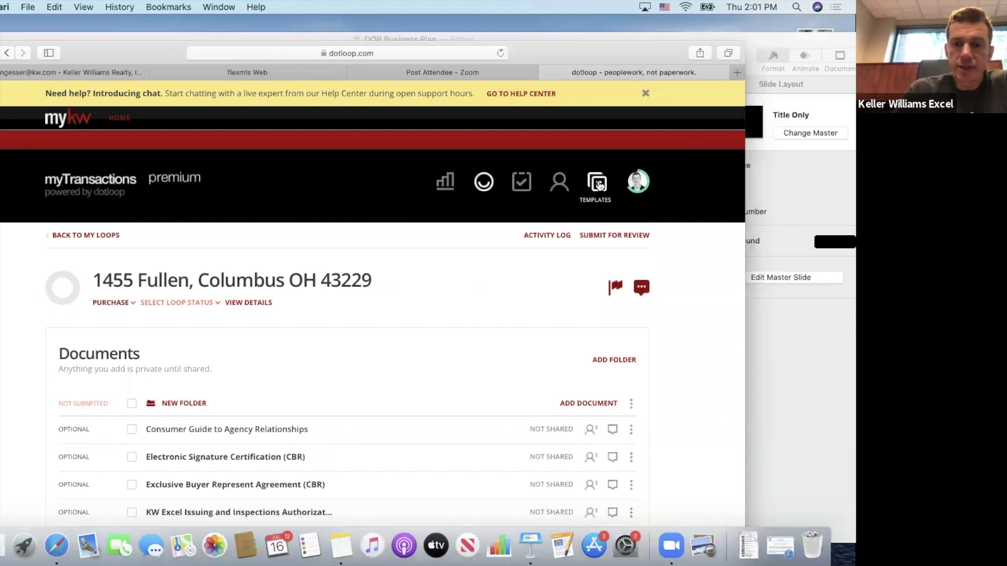
left_click(576, 403)
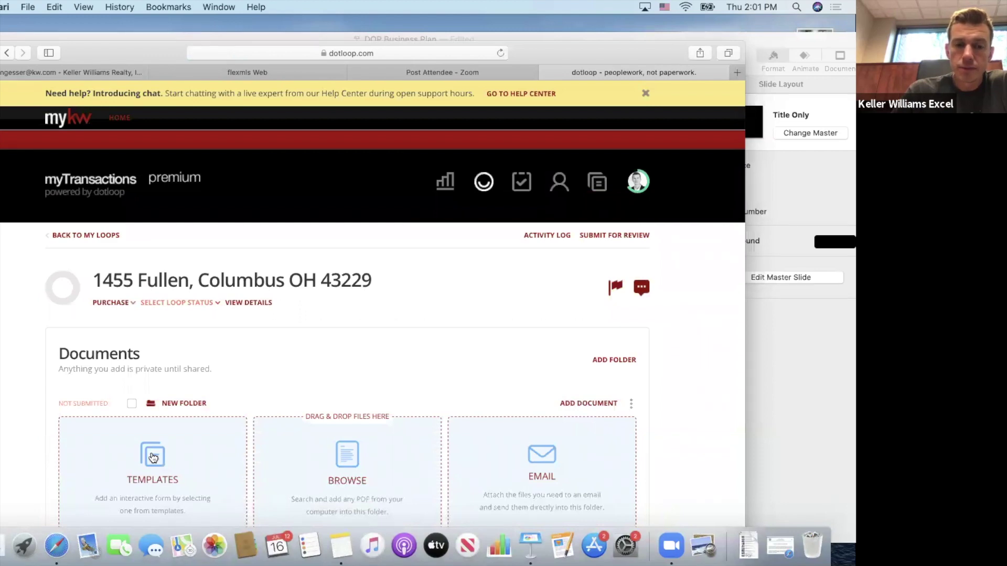
left_click(153, 457)
scroll(195, 351, "down", 3)
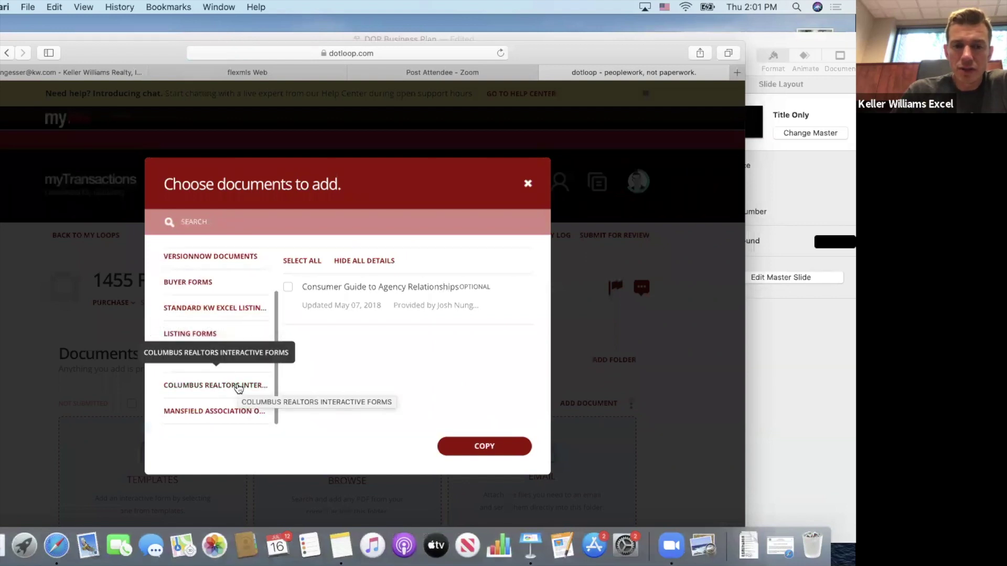
left_click(239, 387)
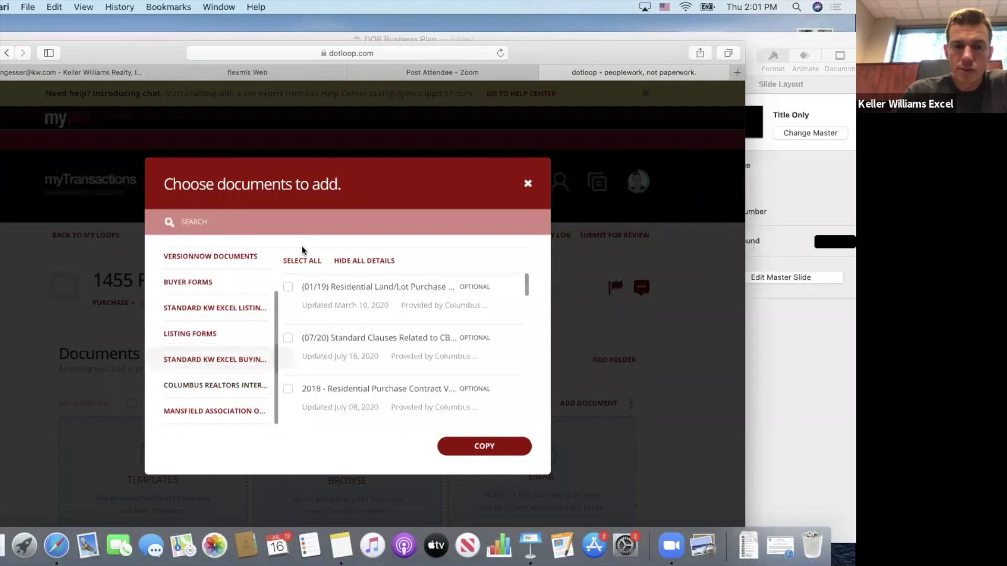
Search 'esca' and copy the Escalation Addendum with Instructions (CBR) into the loop.
scroll(327, 295, "down", 1)
scroll(326, 295, "up", 1)
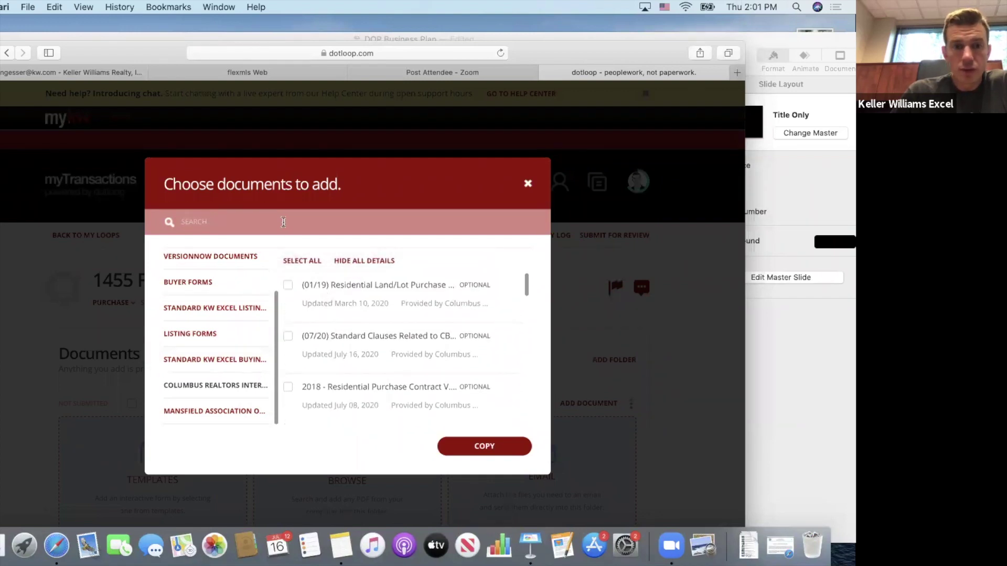
scroll(336, 346, "down", 2)
scroll(325, 315, "up", 1)
left_click(258, 217)
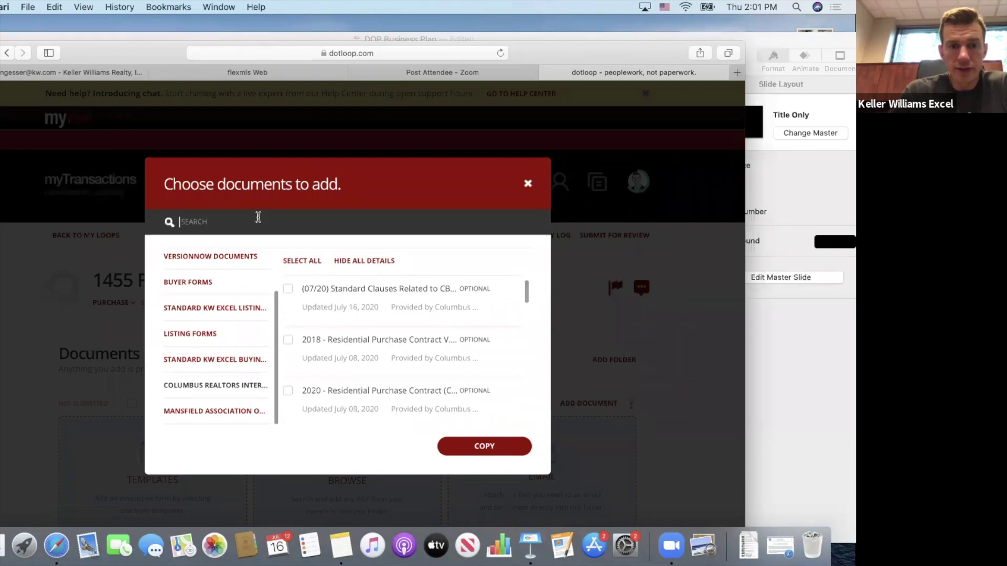
type("esca")
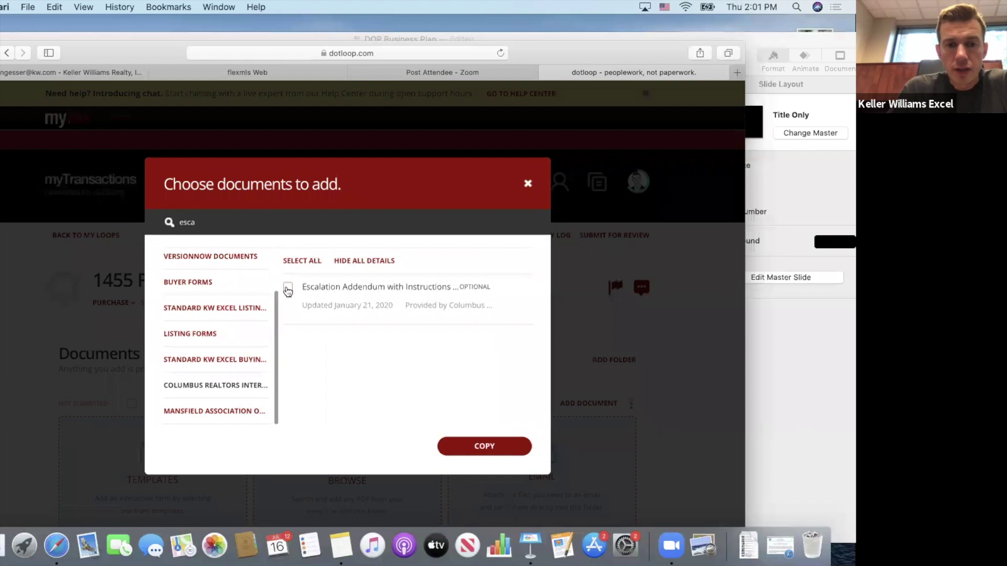
left_click(288, 289)
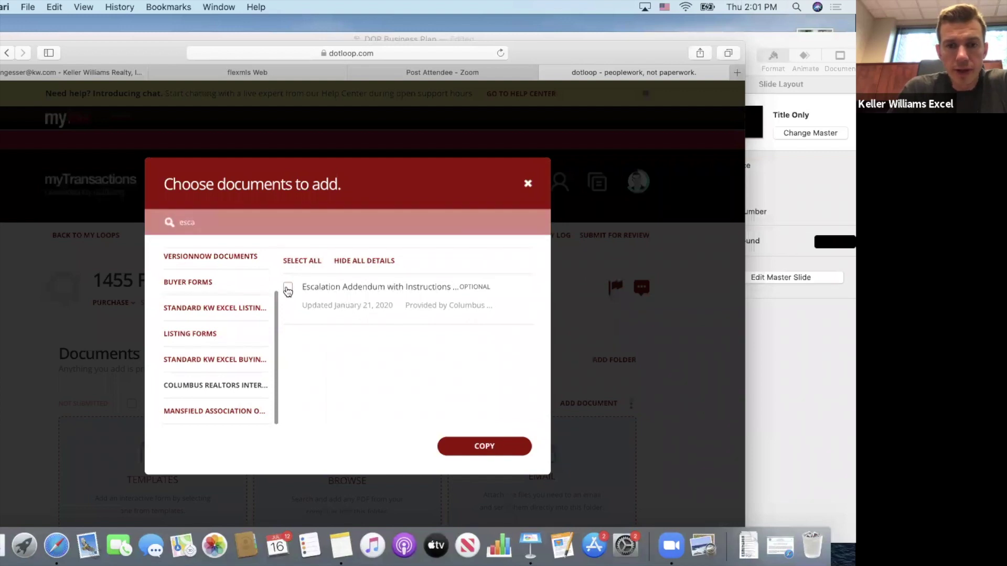
left_click(484, 446)
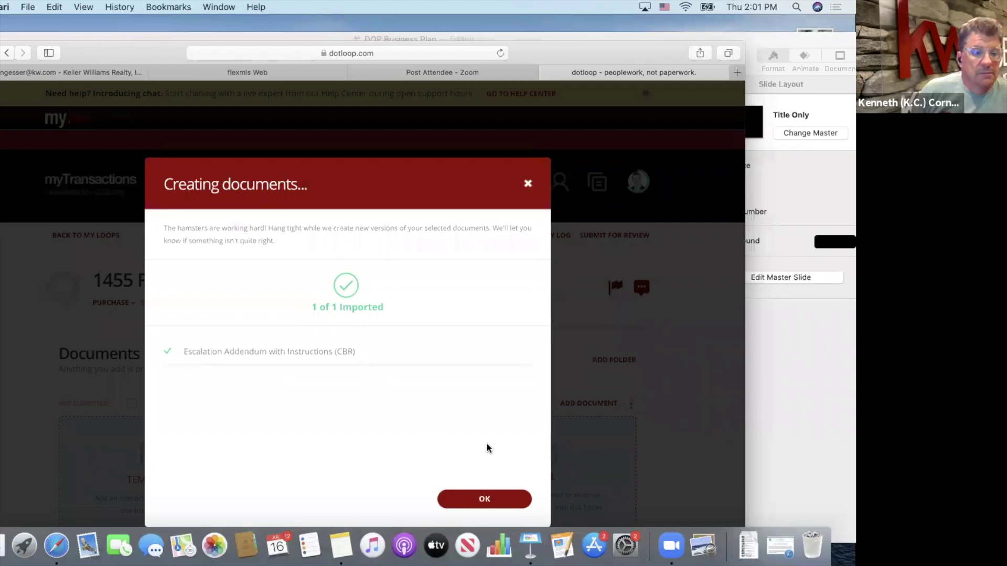
left_click(484, 500)
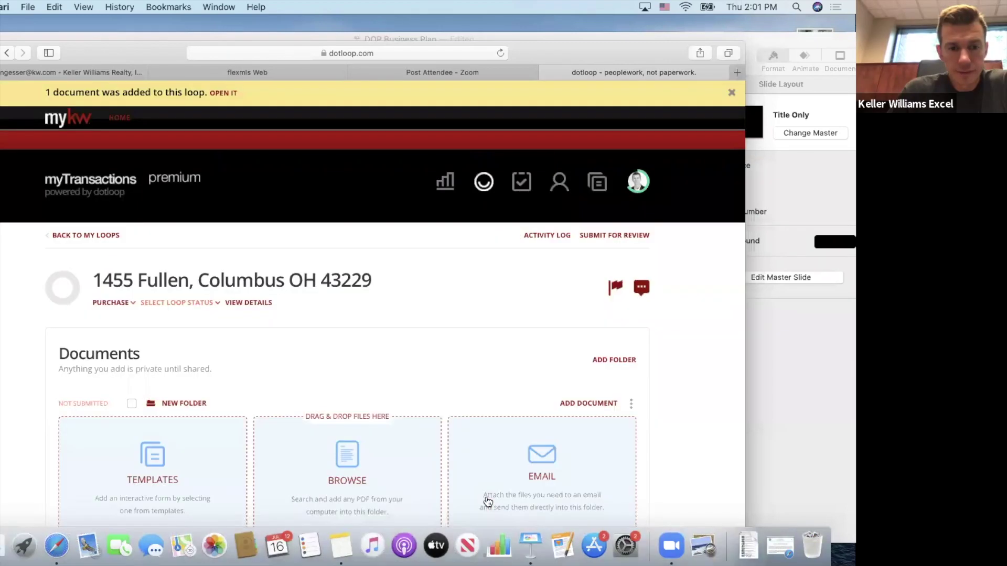
Open the Escalation Addendum, autofill the loop details, and set the date to 07/16/2020.
scroll(375, 360, "down", 5)
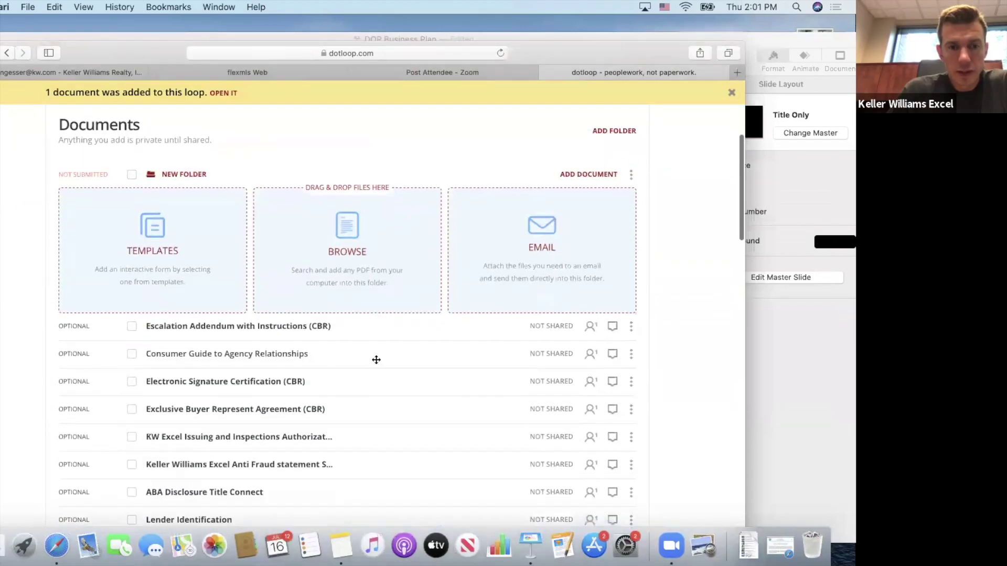
left_click(290, 326)
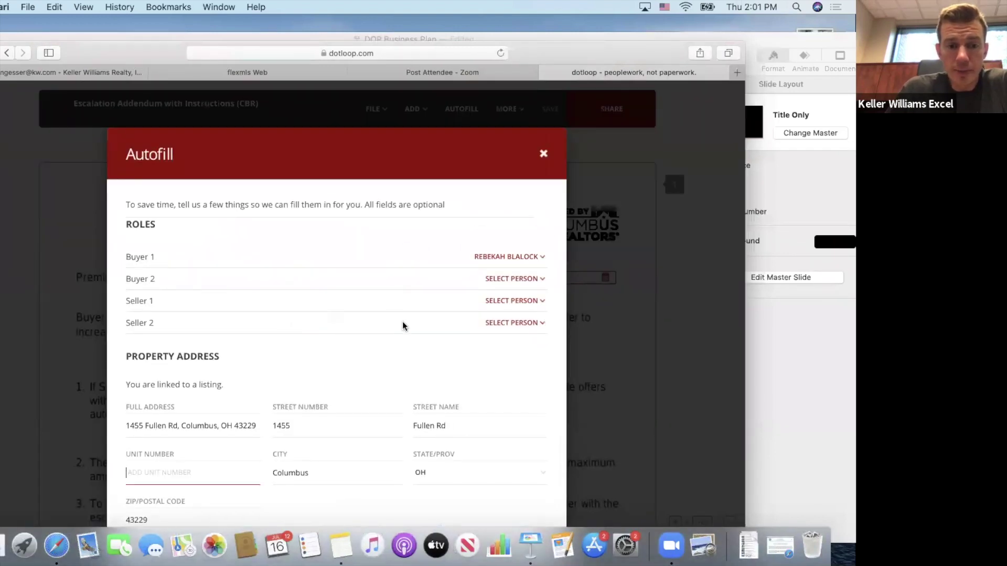
scroll(402, 322, "down", 2)
left_click(506, 521)
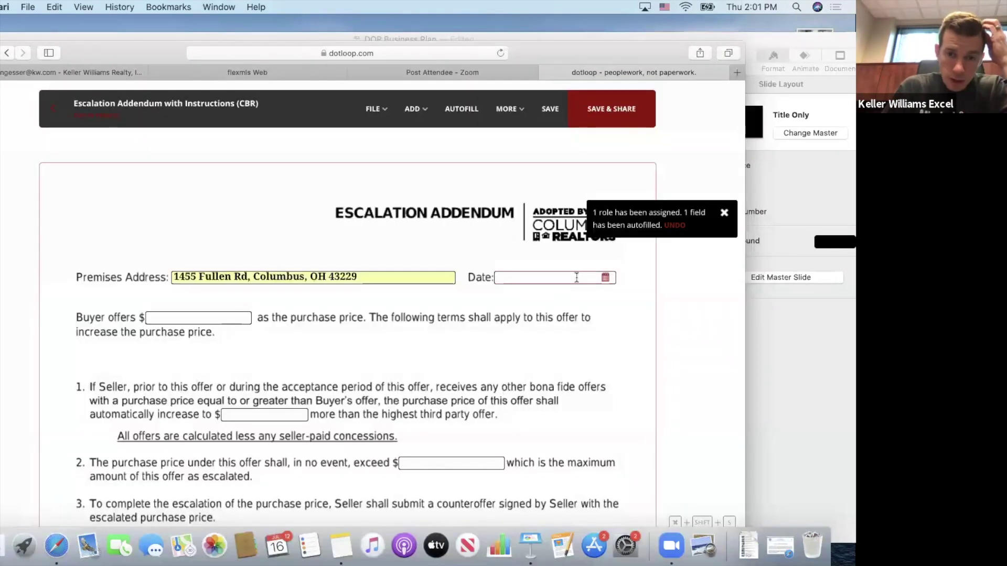
left_click(572, 278)
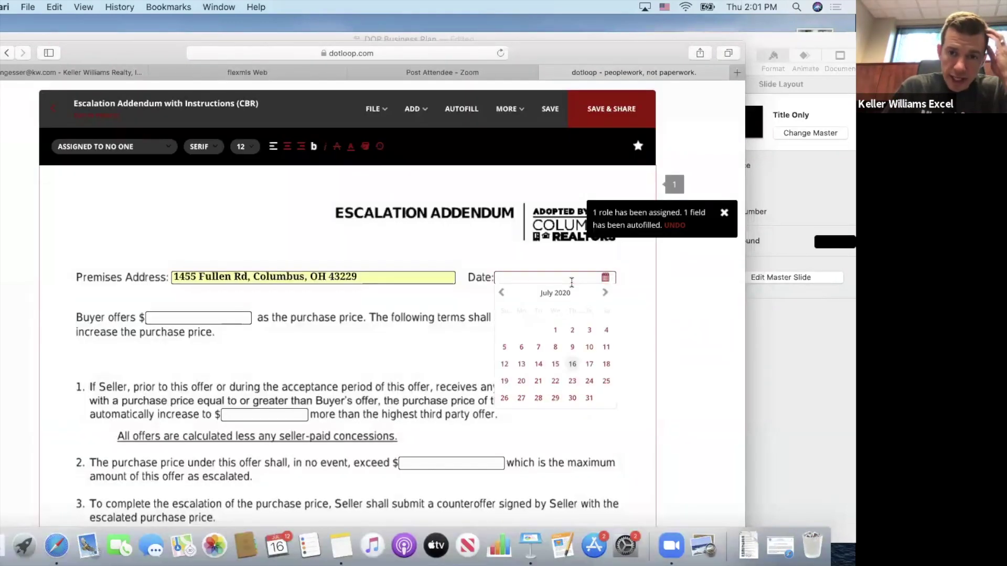
left_click(572, 365)
Enter the $180000 offer, $1000 escalation increment, and $190000 maximum price.
left_click(221, 317)
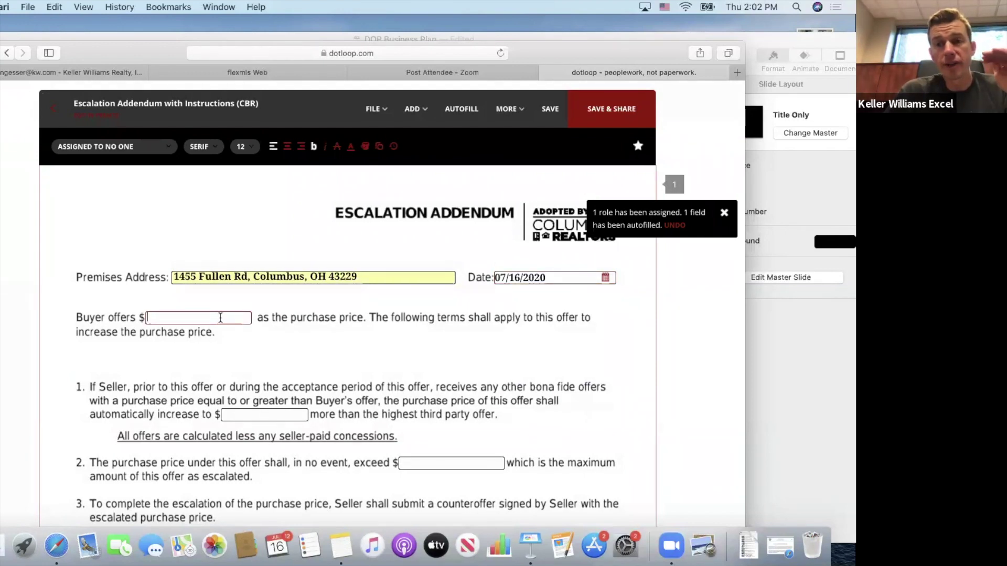
type("180000")
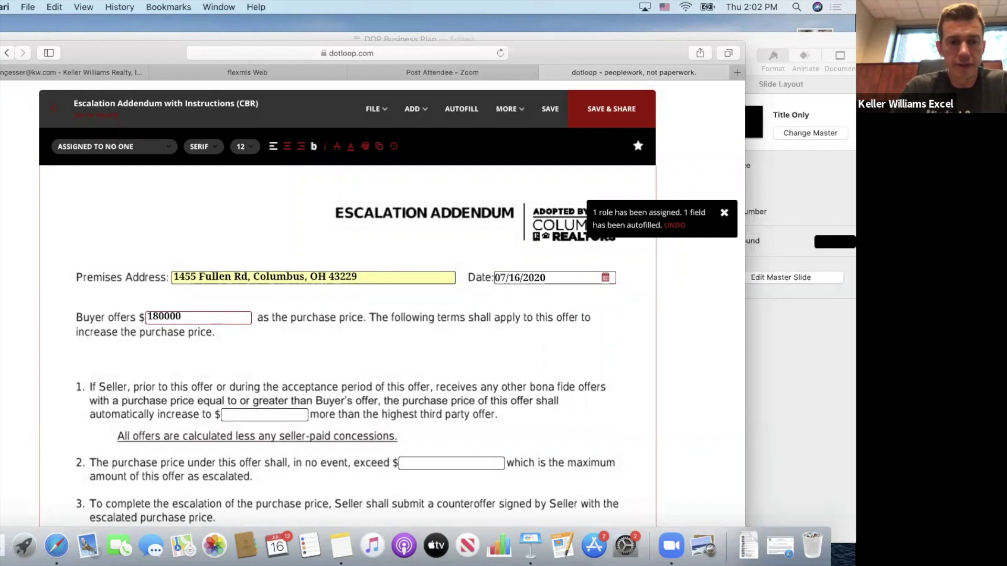
left_click(259, 415)
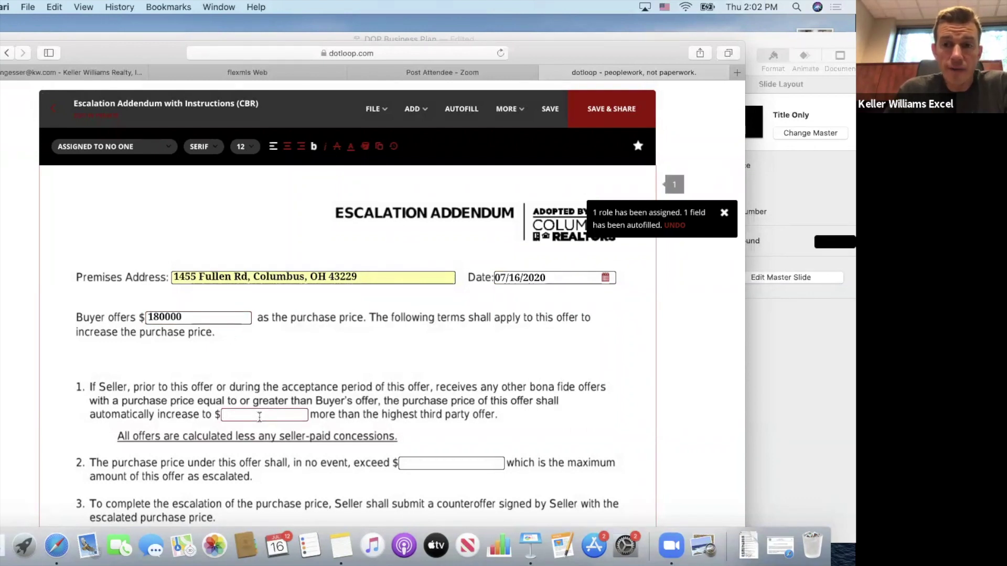
type("1000")
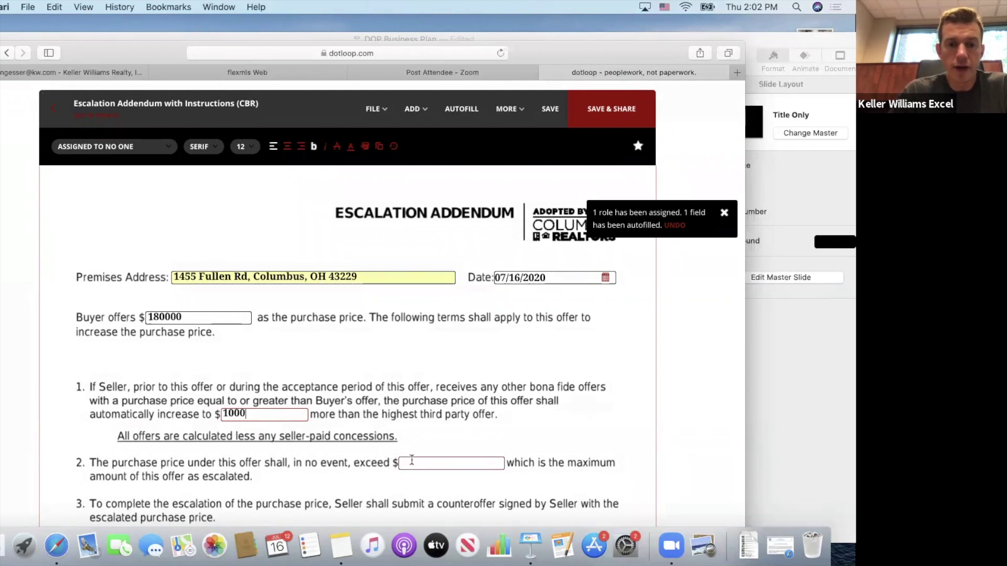
type("190000")
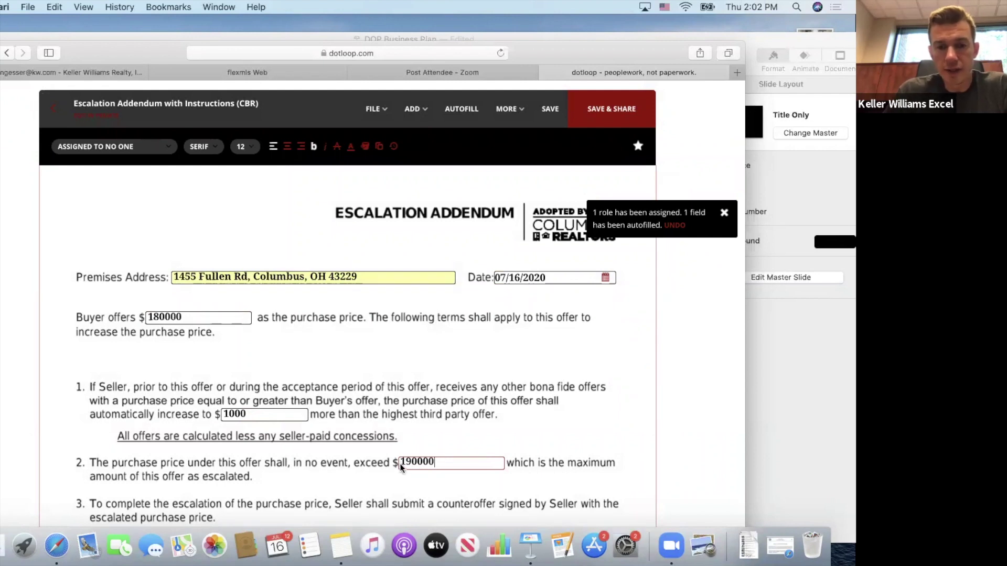
left_click(348, 472)
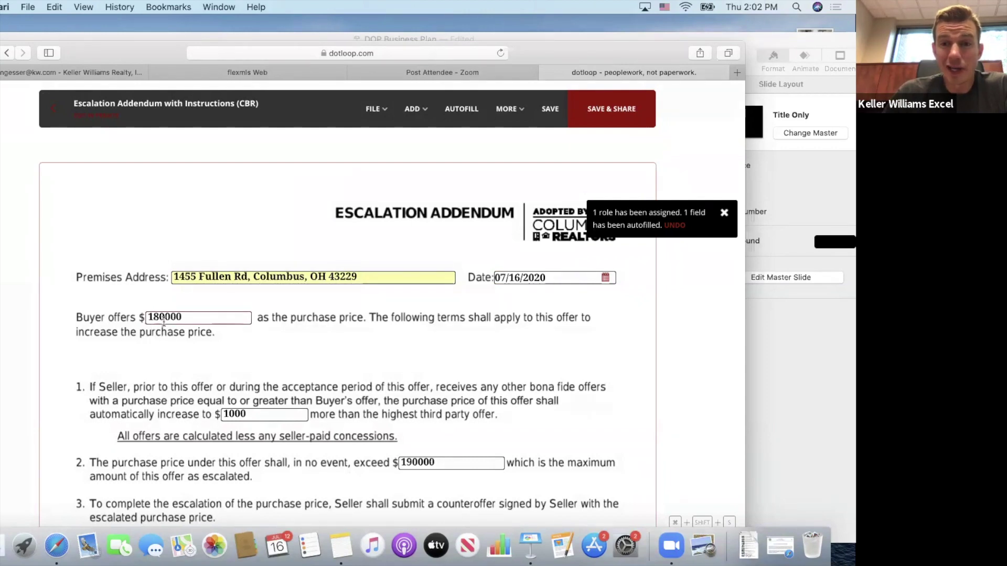
scroll(382, 368, "down", 10)
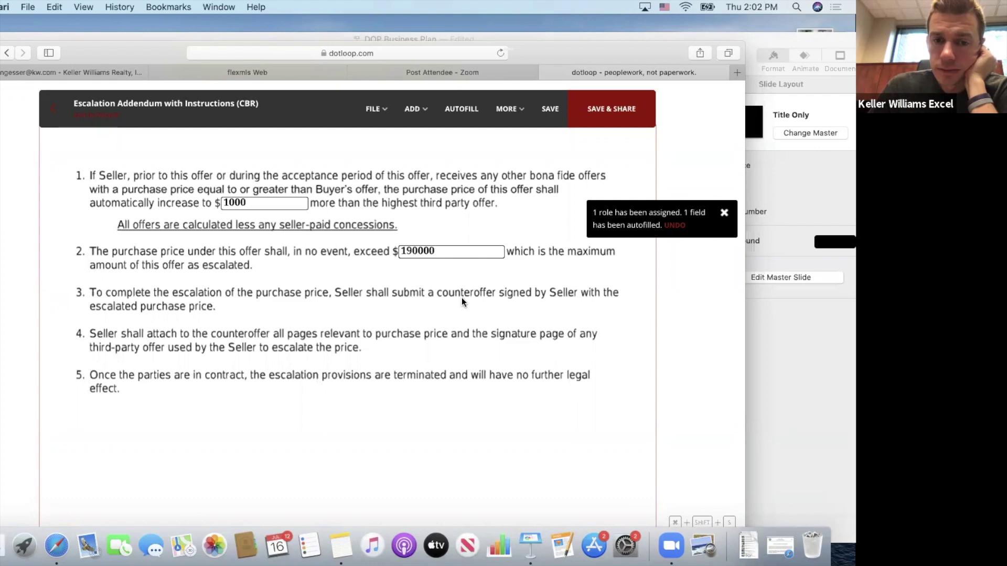
scroll(462, 299, "up", 4)
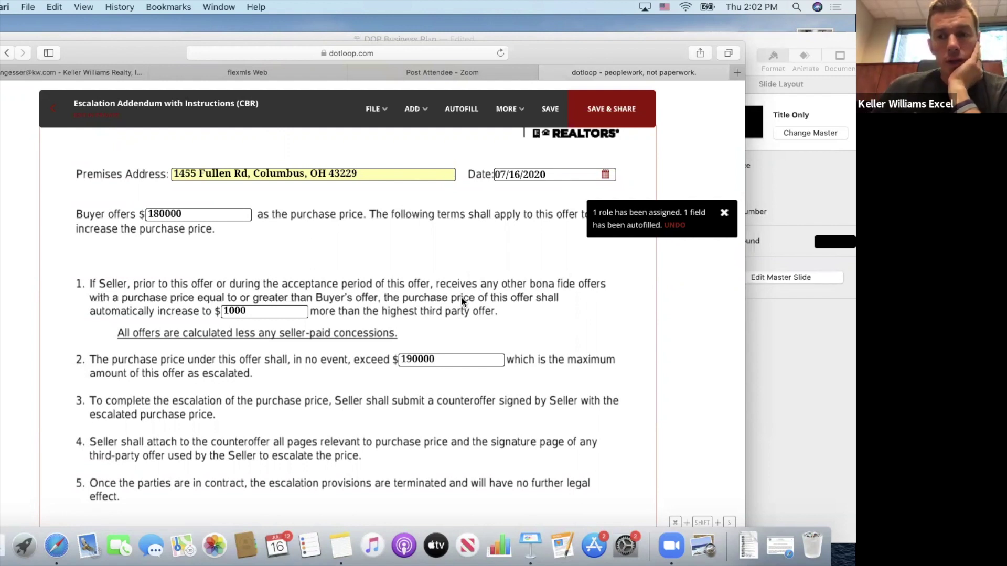
scroll(461, 298, "up", 4)
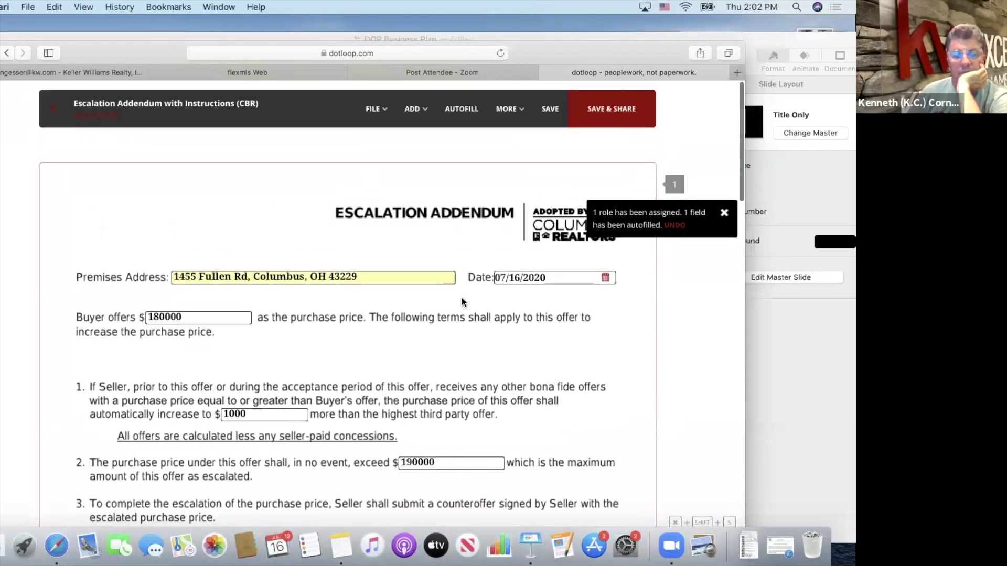